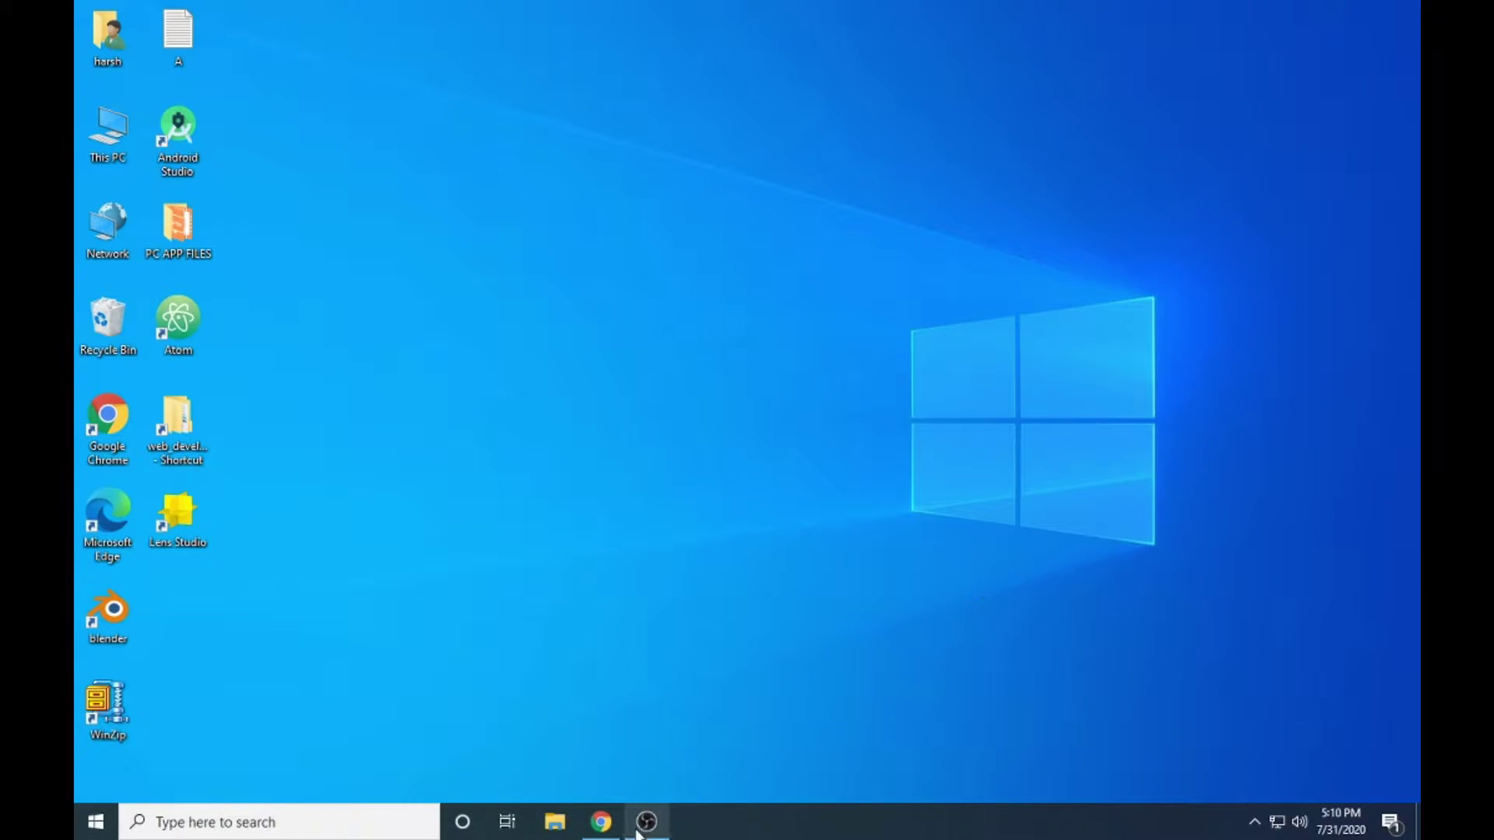
# - Google 'lens studio' in Chrome and open the official lensstudio.snapchat.com homepage
pyautogui.click(601, 822)
pyautogui.click(371, 42)
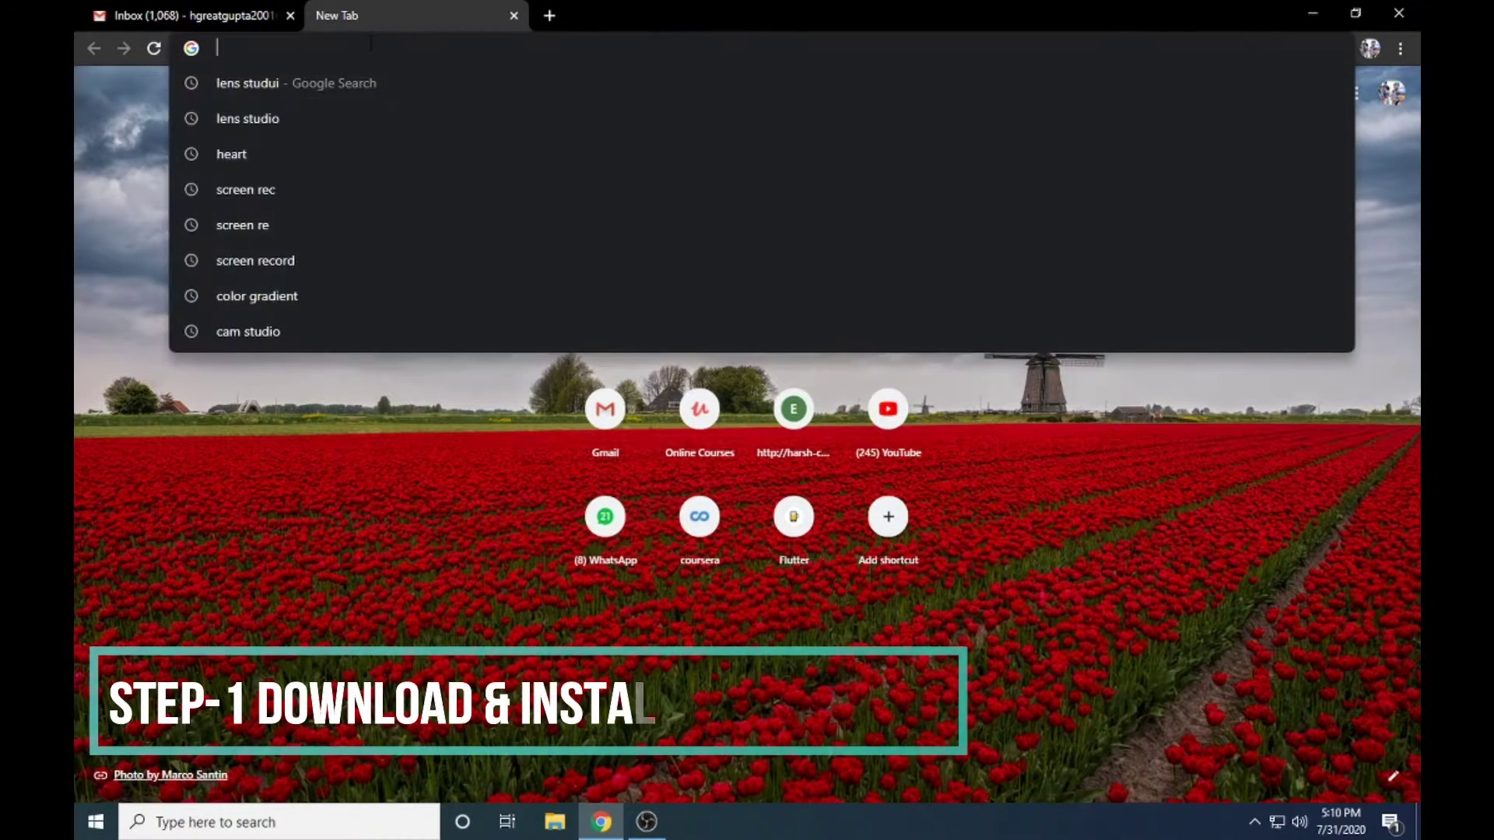
pyautogui.write('lens stud')
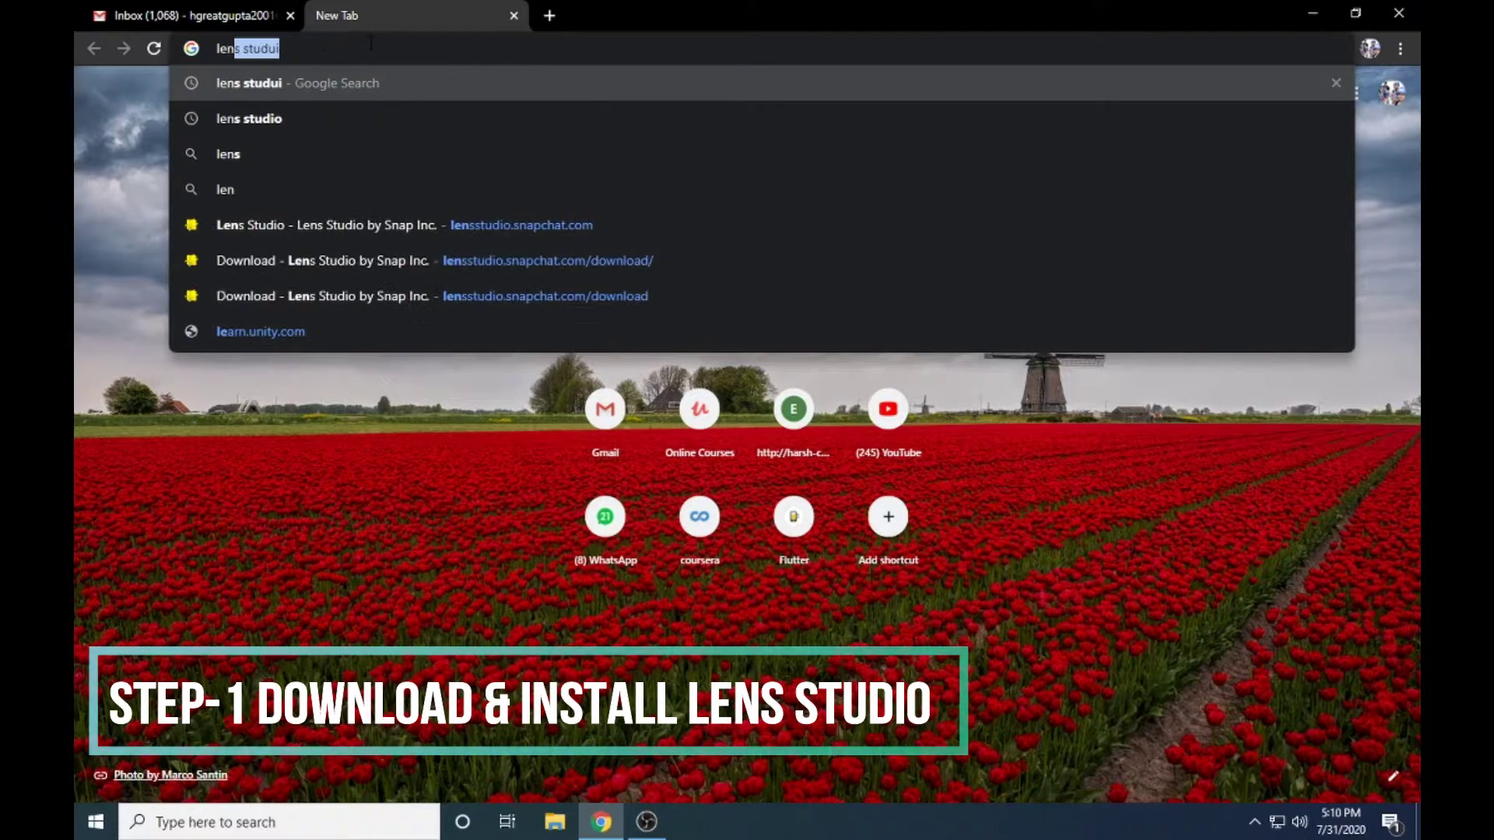
pyautogui.write('io')
pyautogui.press('Return')
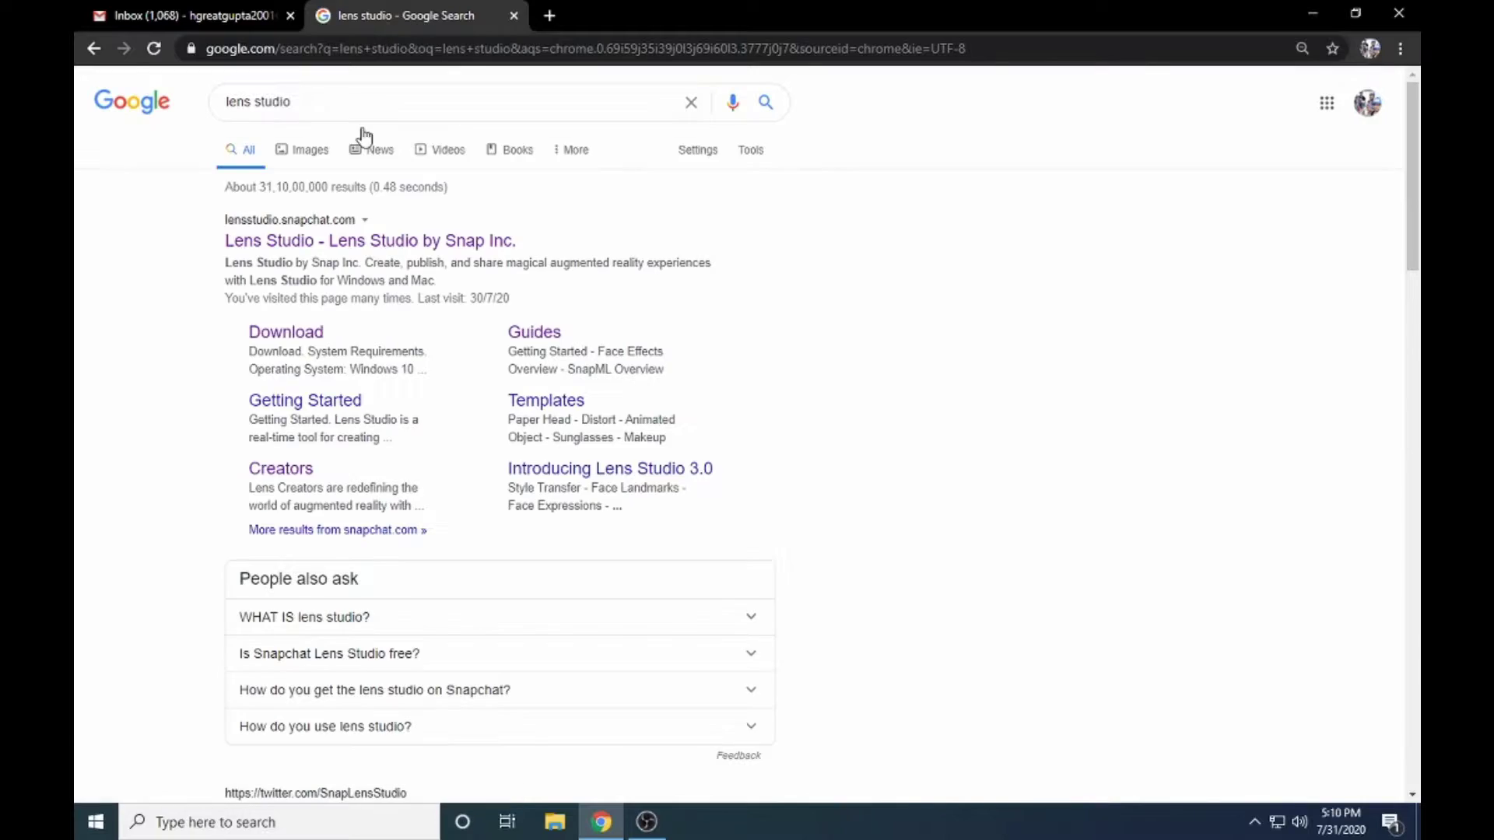
pyautogui.click(445, 243)
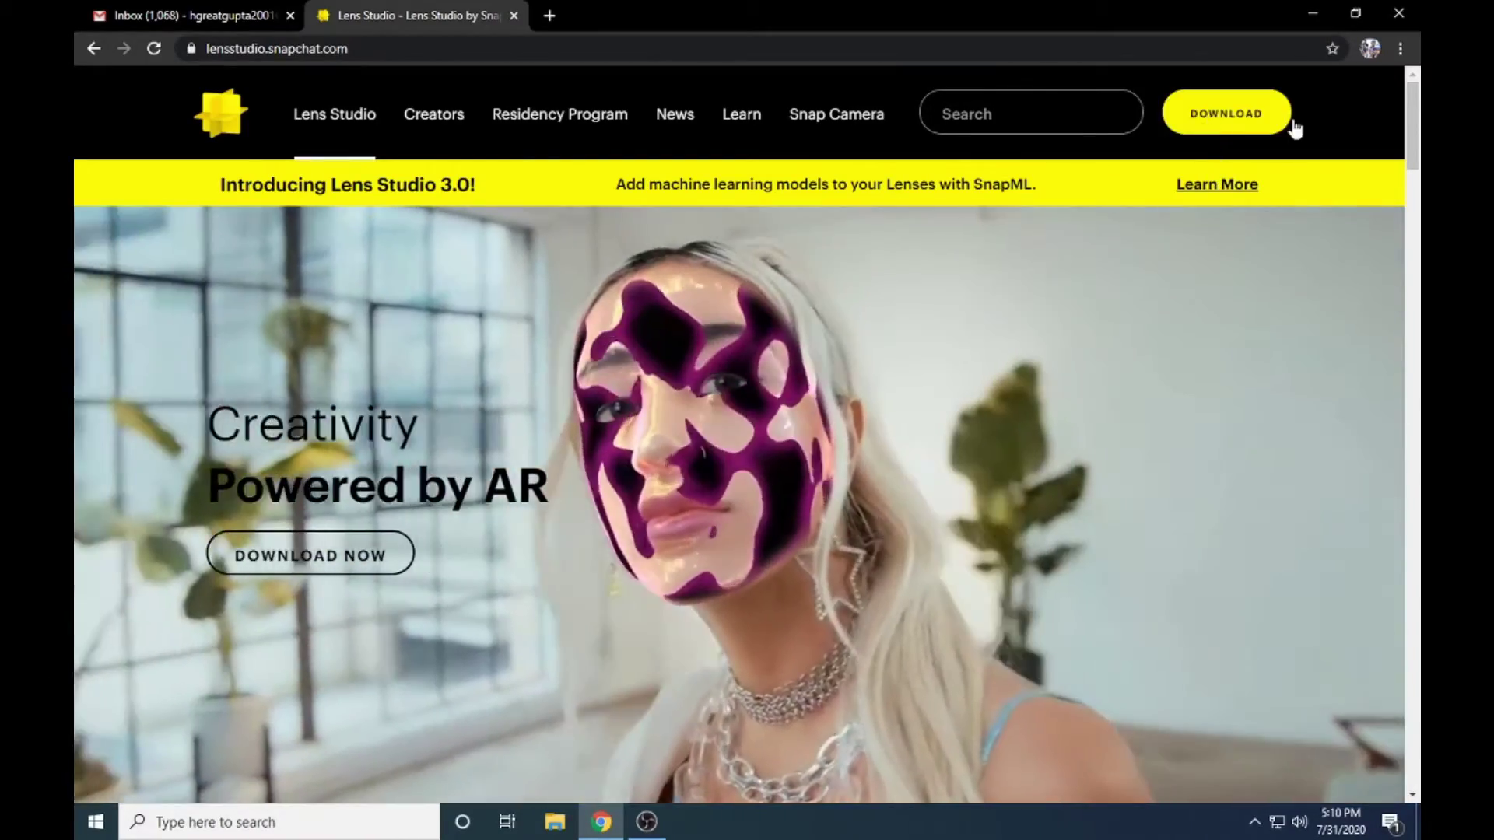
# - Open the DOWNLOAD page and read through the System Requirements and License Agreement sections
pyautogui.click(1243, 118)
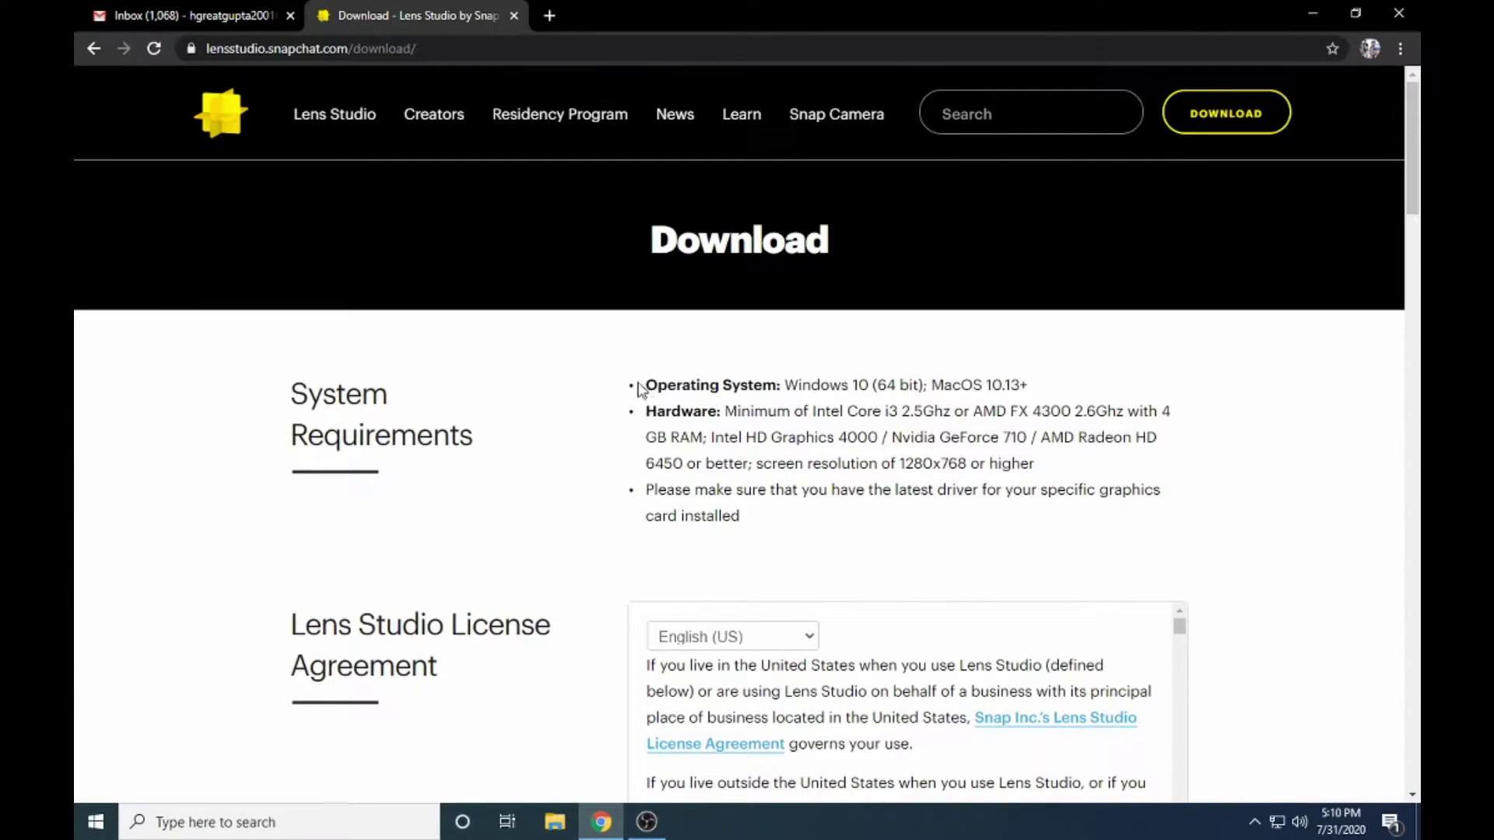
pyautogui.moveTo(625, 379); pyautogui.dragTo(769, 544)
pyautogui.click(558, 461)
pyautogui.scroll(-7, 557, 460)
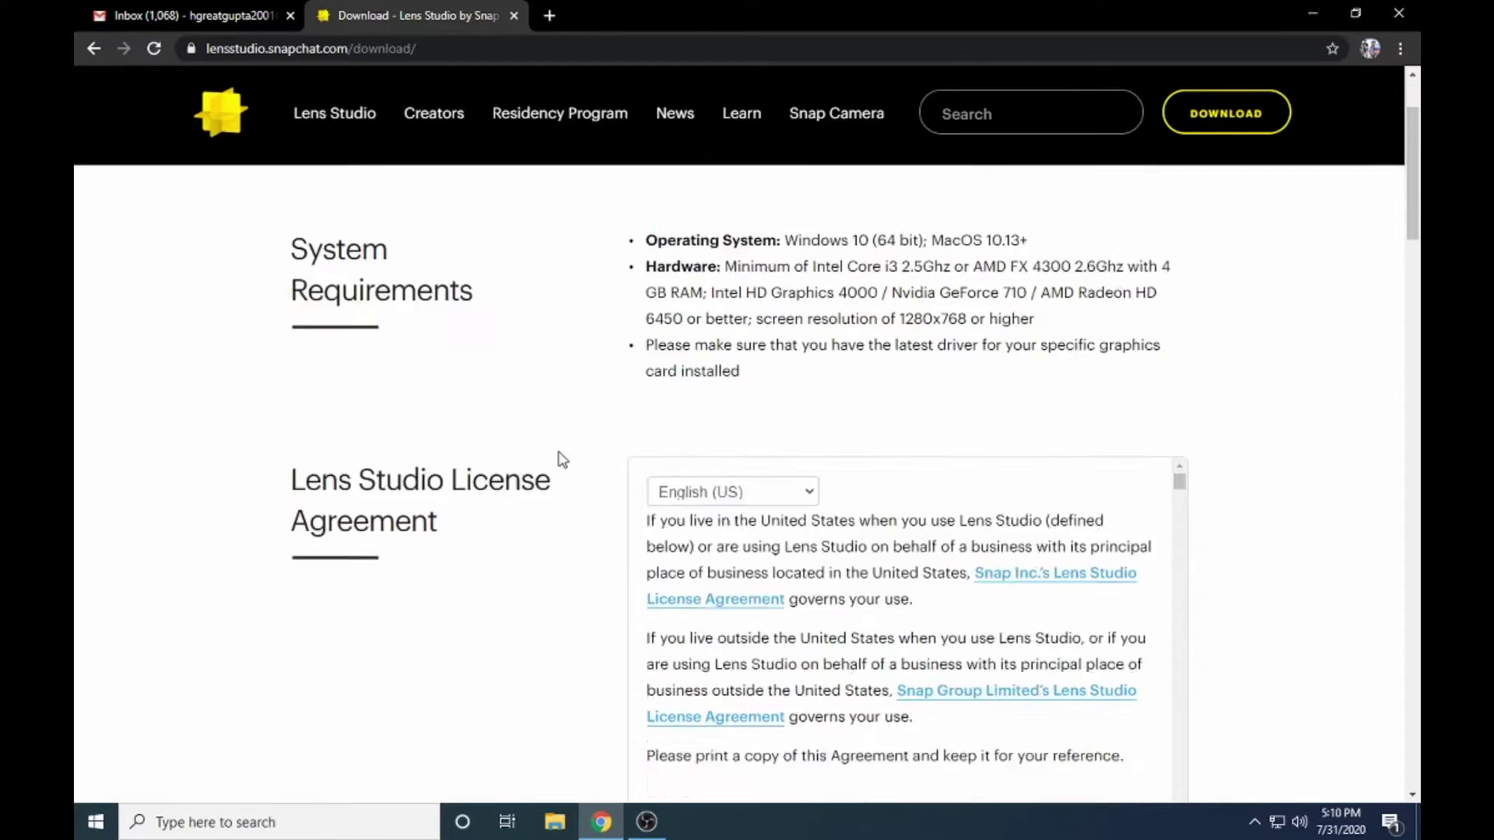
pyautogui.scroll(1, 594, 453)
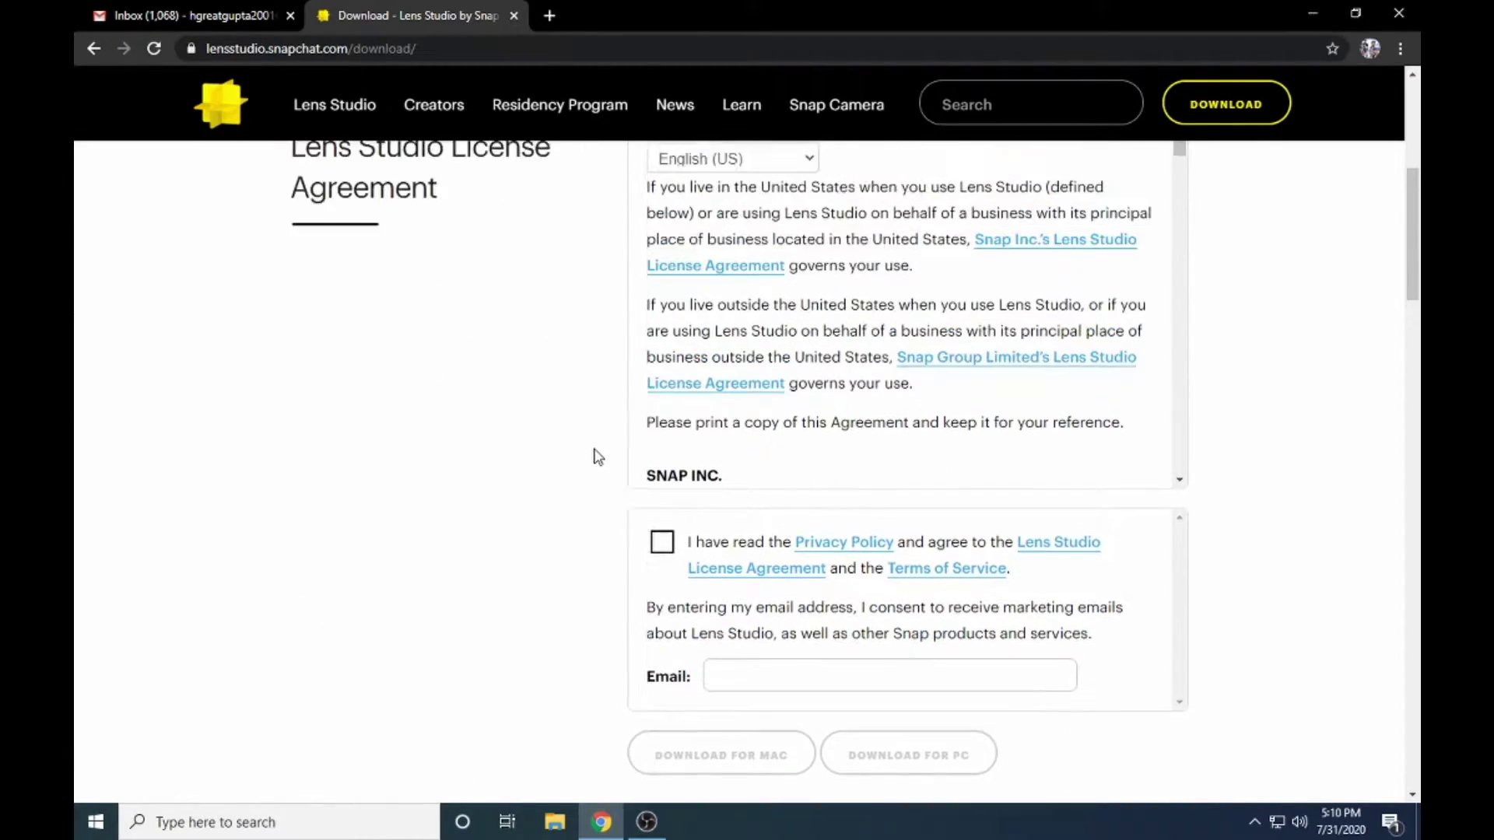
pyautogui.scroll(-2, 547, 577)
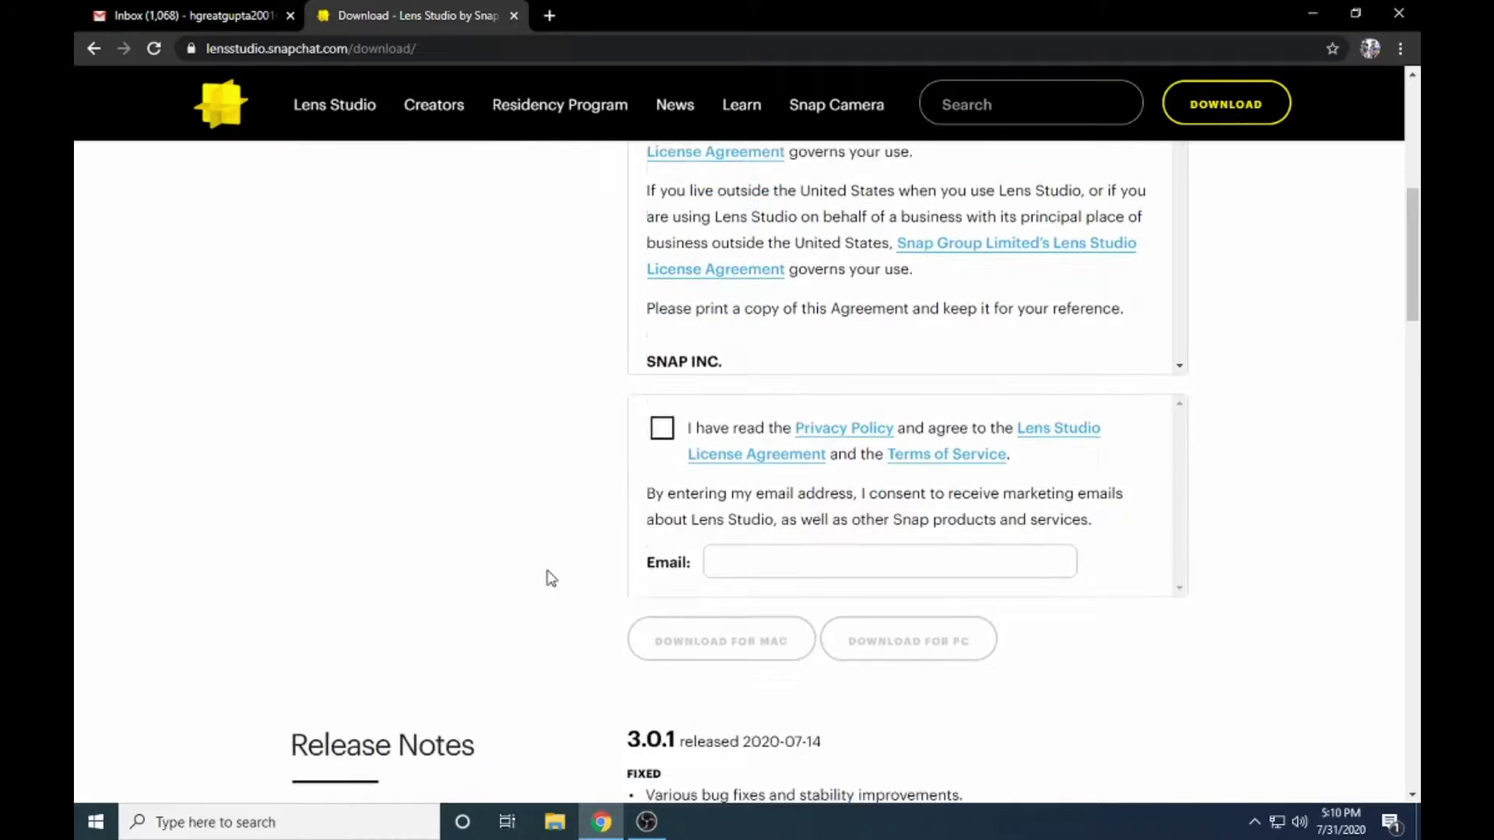
pyautogui.scroll(7, 596, 457)
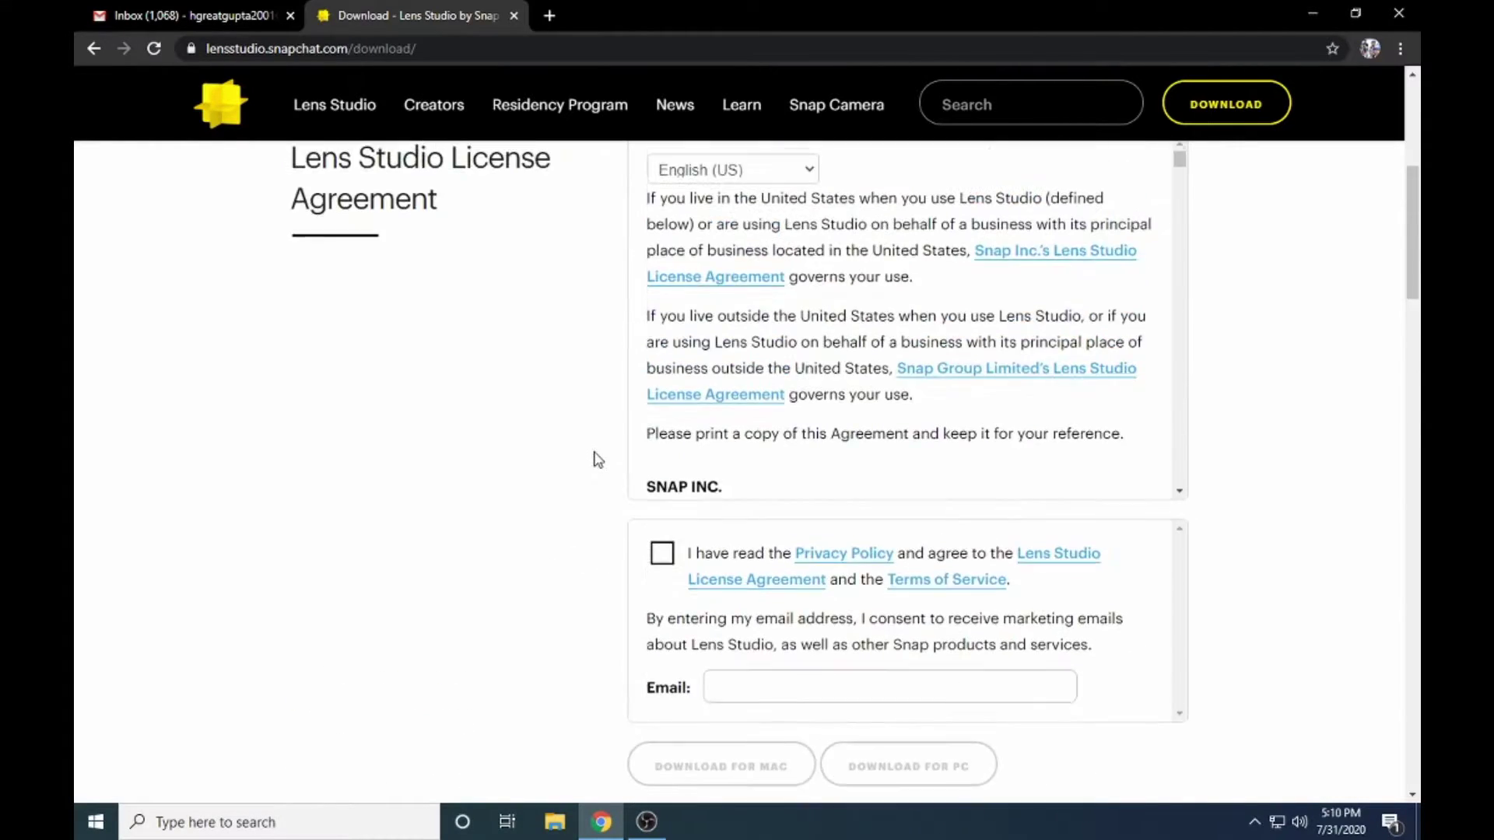
pyautogui.scroll(-4, 617, 490)
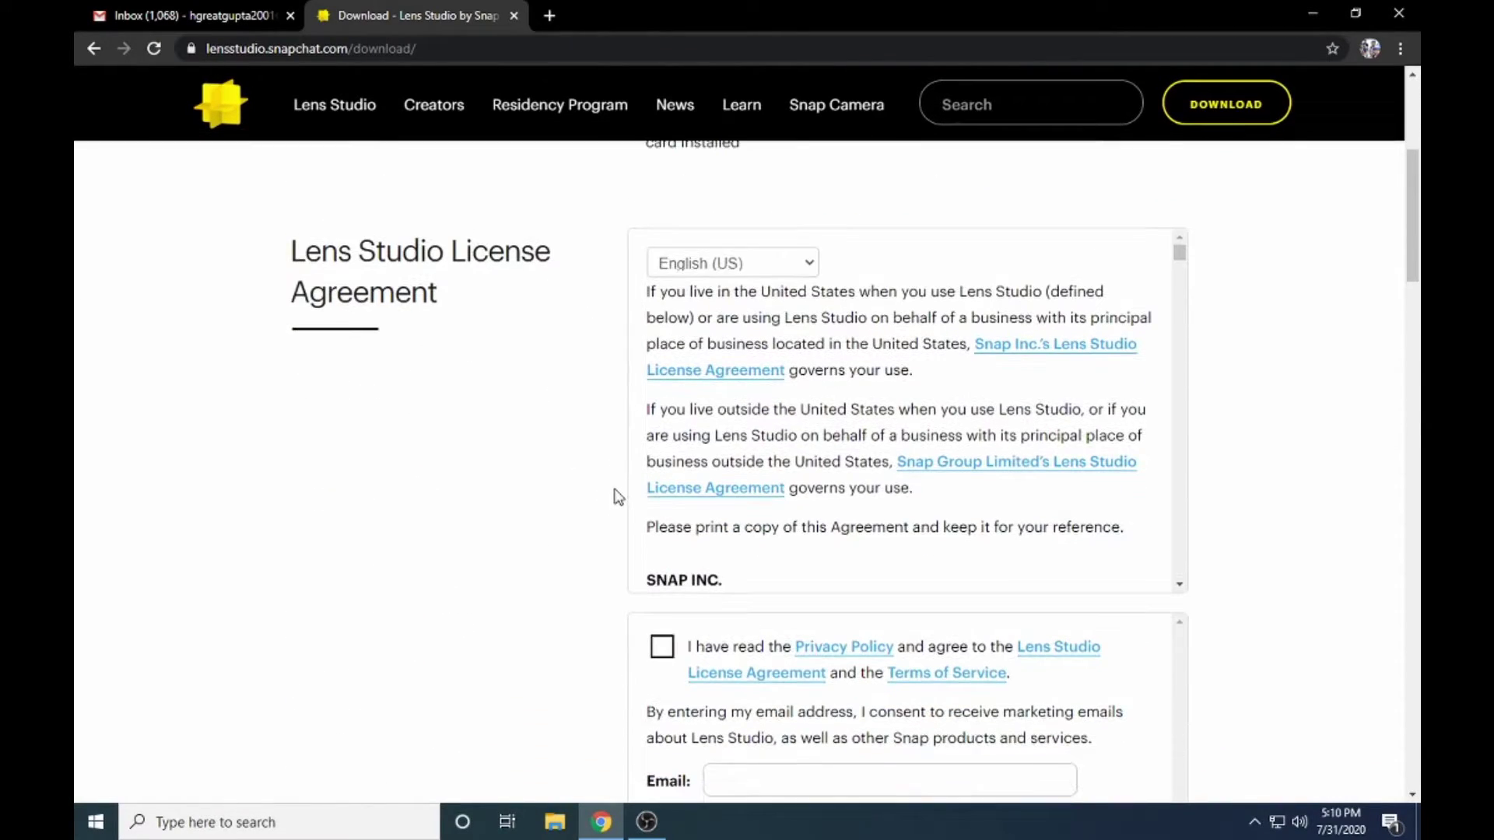
pyautogui.scroll(-3, 616, 496)
pyautogui.scroll(2, 614, 504)
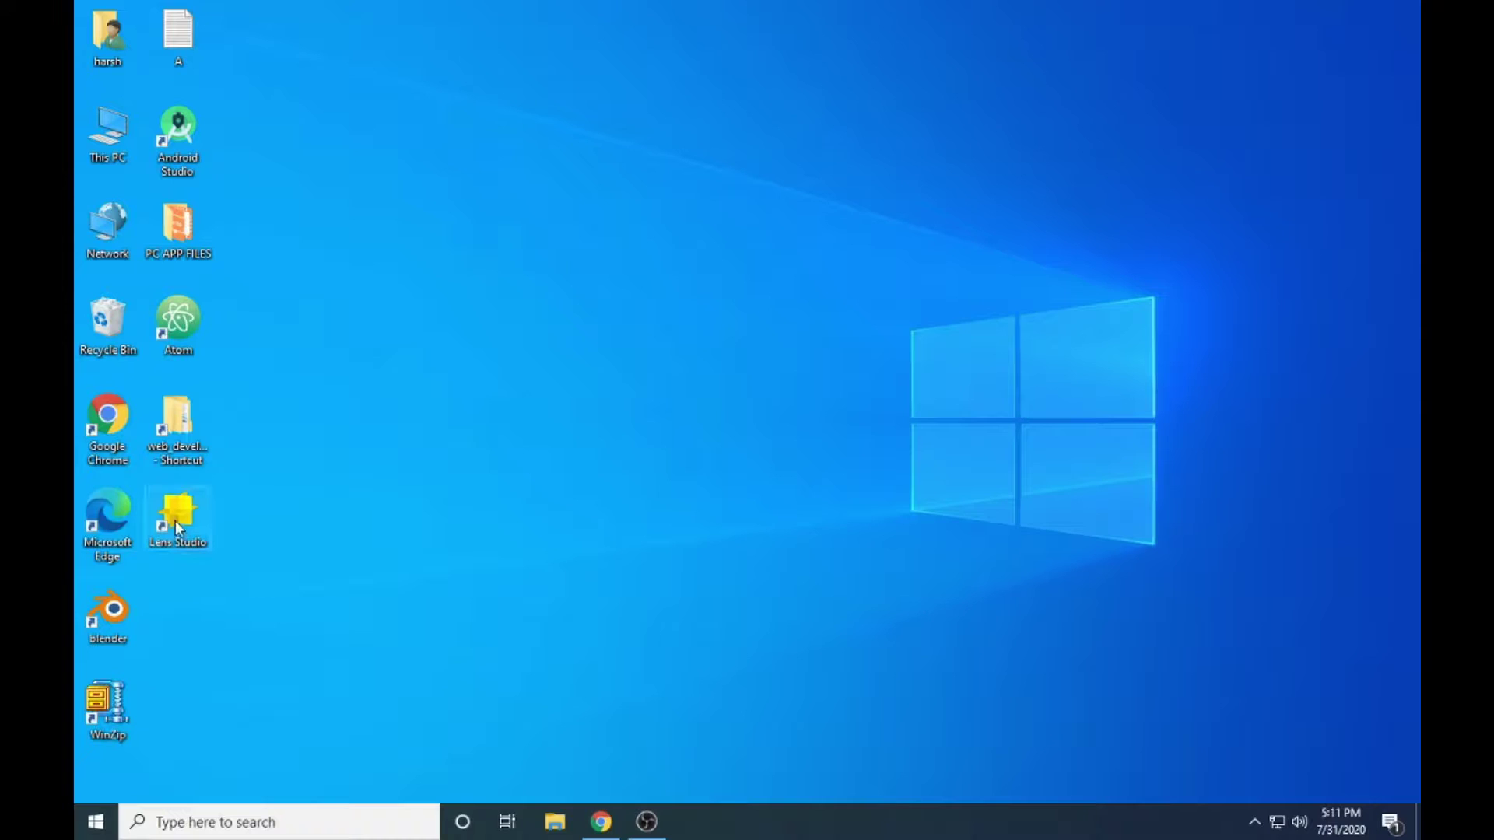
# - Launch Lens Studio from the desktop icon, postpone the 3.0.1 update, and maximize the window
pyautogui.doubleClick(184, 523)
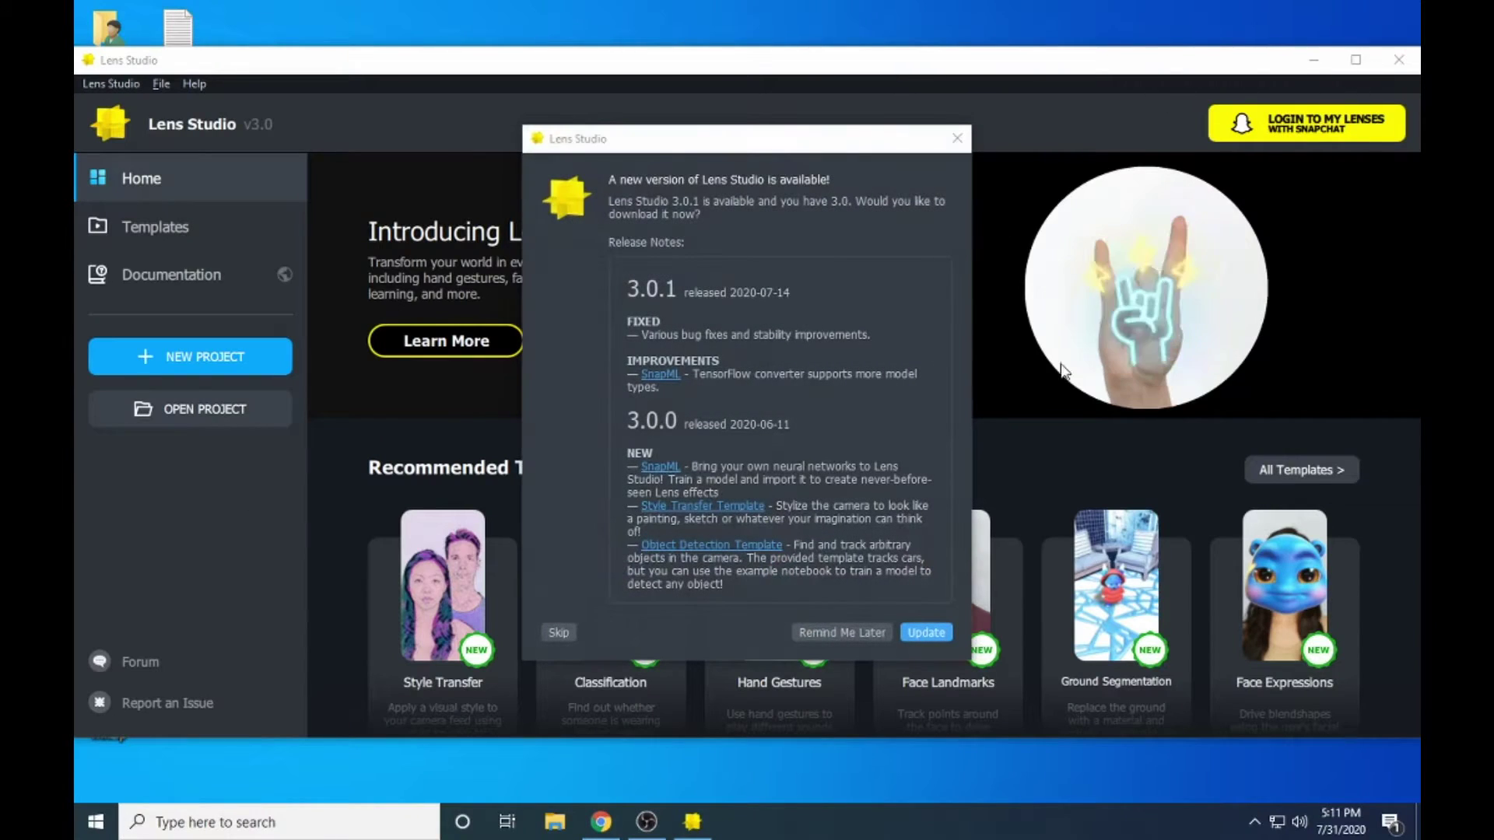
pyautogui.click(857, 637)
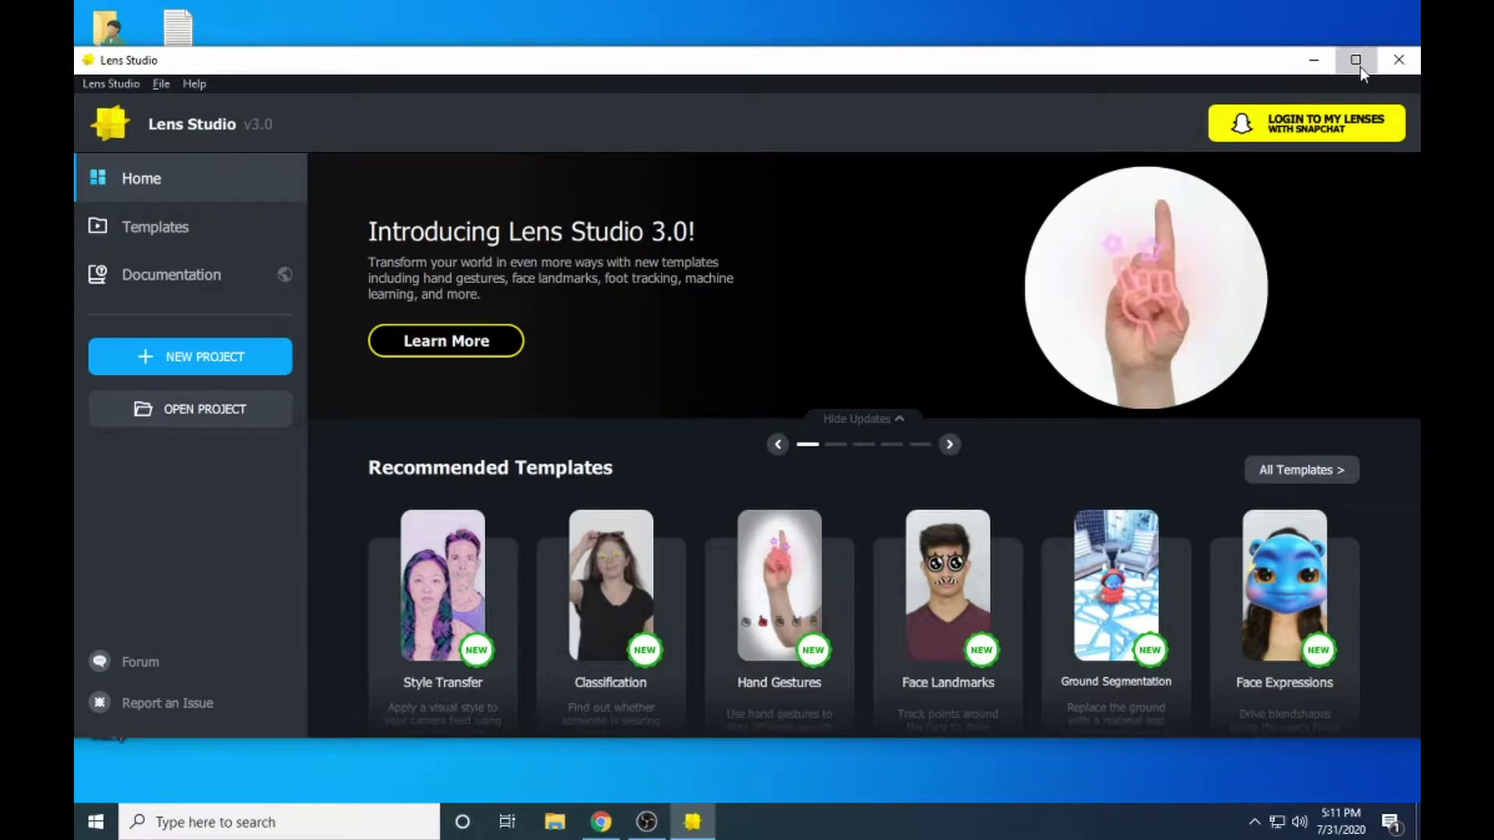
pyautogui.click(1357, 59)
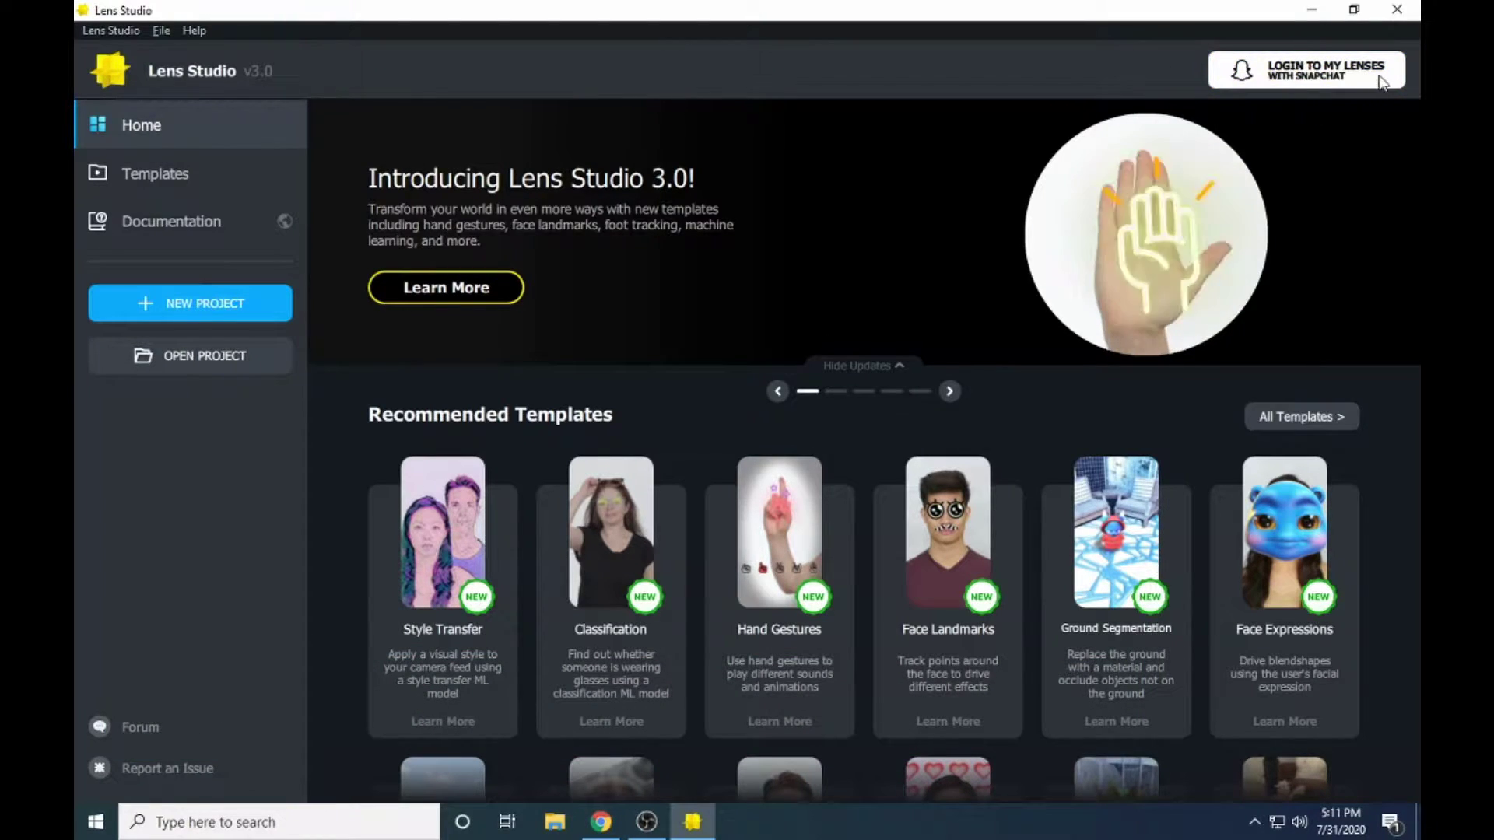
# - Open the My Lenses sign-in and log in with the Snapchat username and password
pyautogui.click(1285, 75)
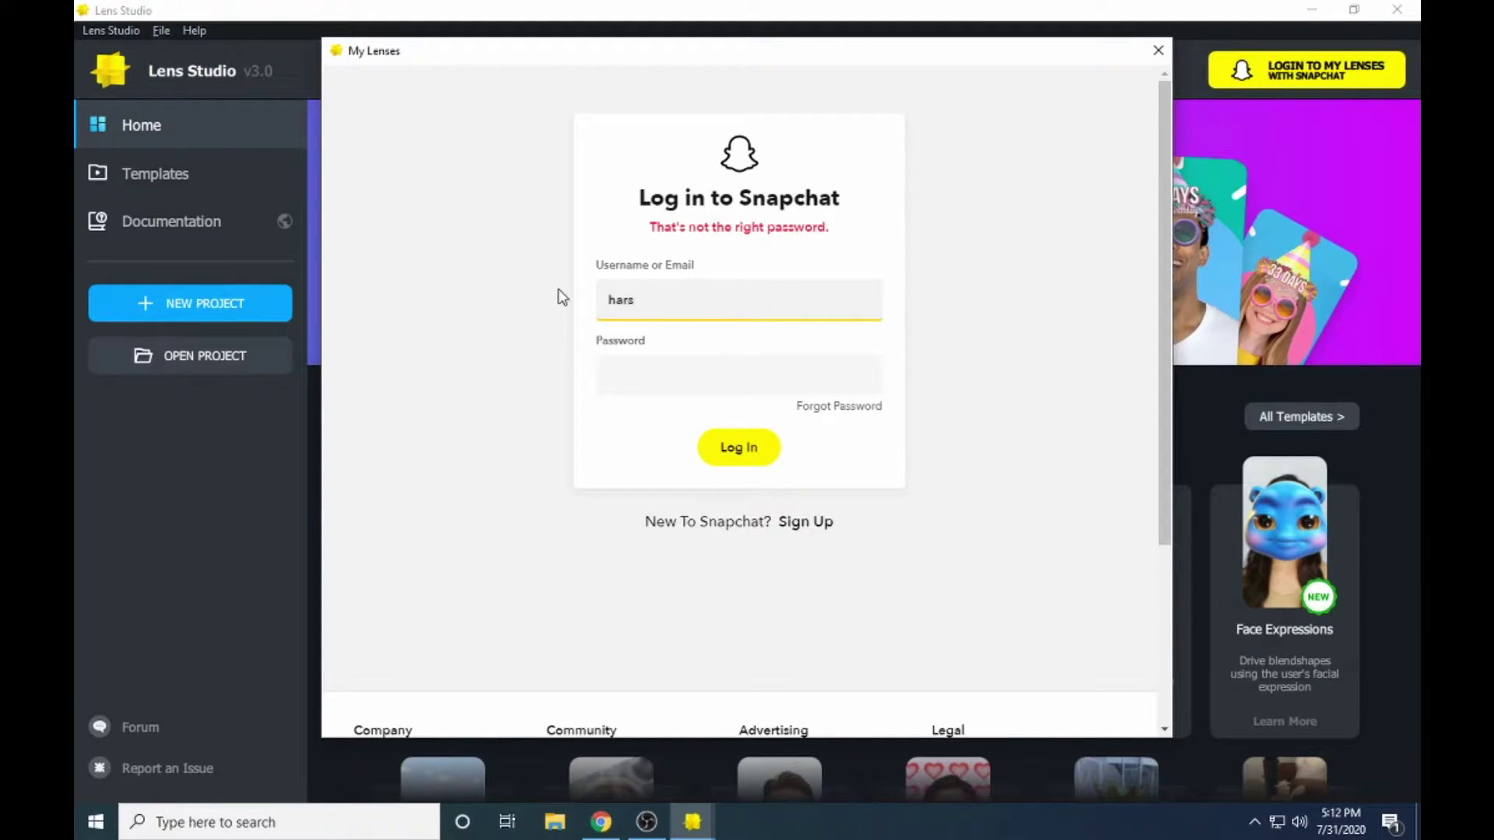
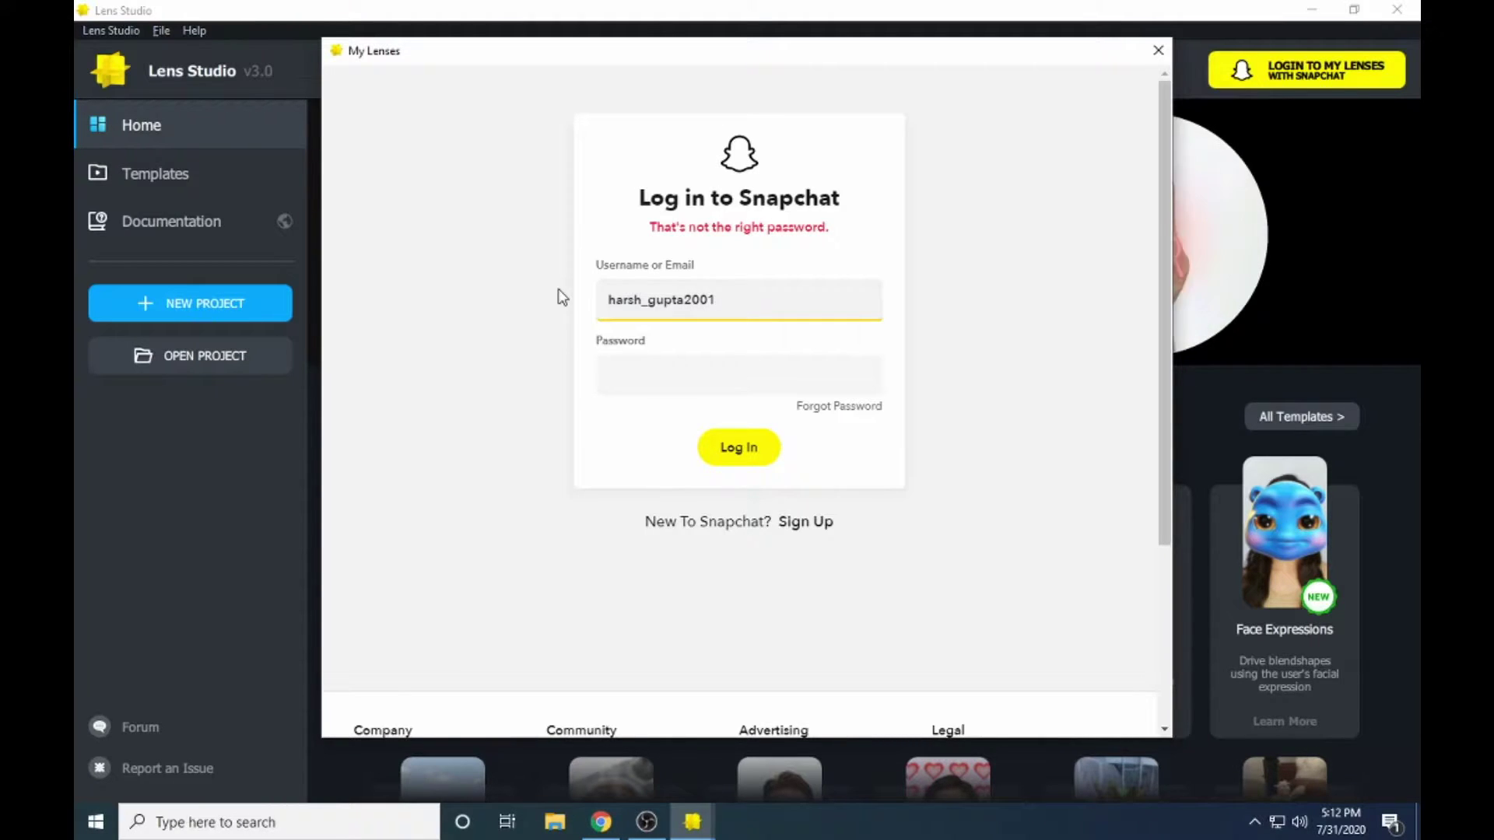
pyautogui.press('Tab')
pyautogui.hotkey('ctrl', 'v')
pyautogui.press('Return')
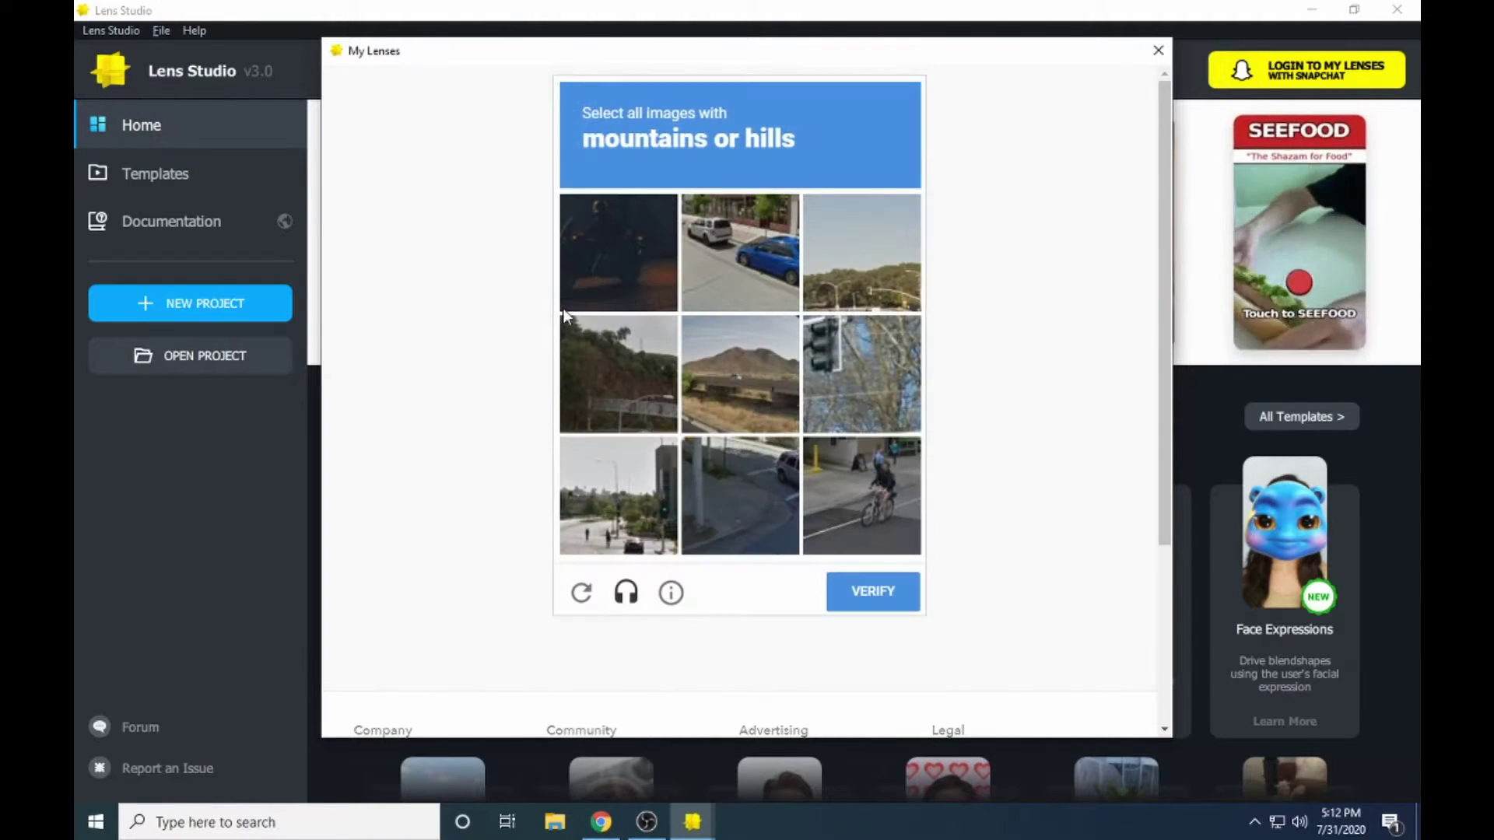
# - Solve the mountain-image captcha and allow Lens Studio to access the Snapchat account
pyautogui.click(738, 370)
pyautogui.click(804, 288)
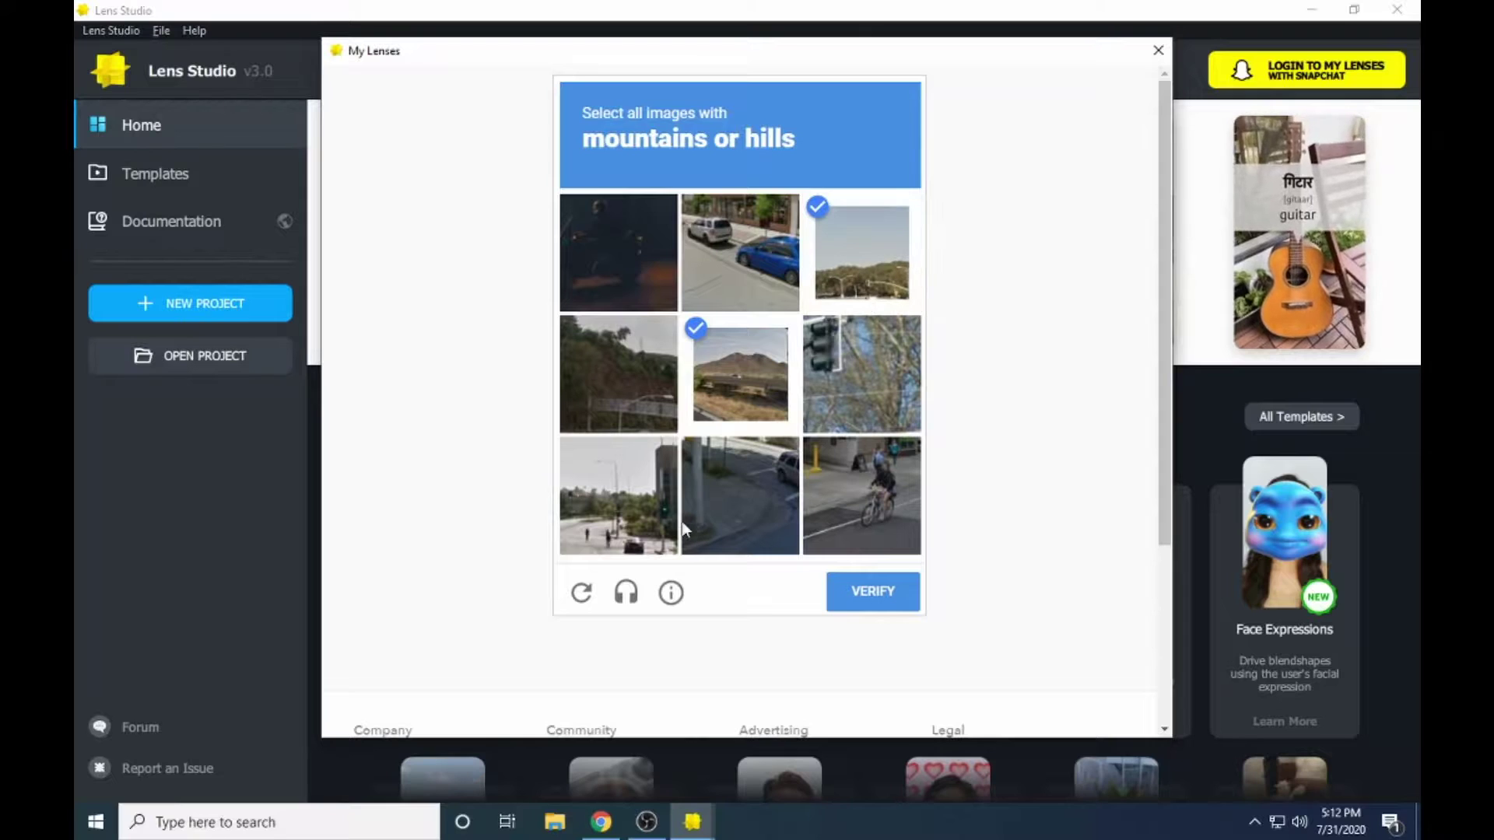
pyautogui.click(624, 381)
pyautogui.click(890, 592)
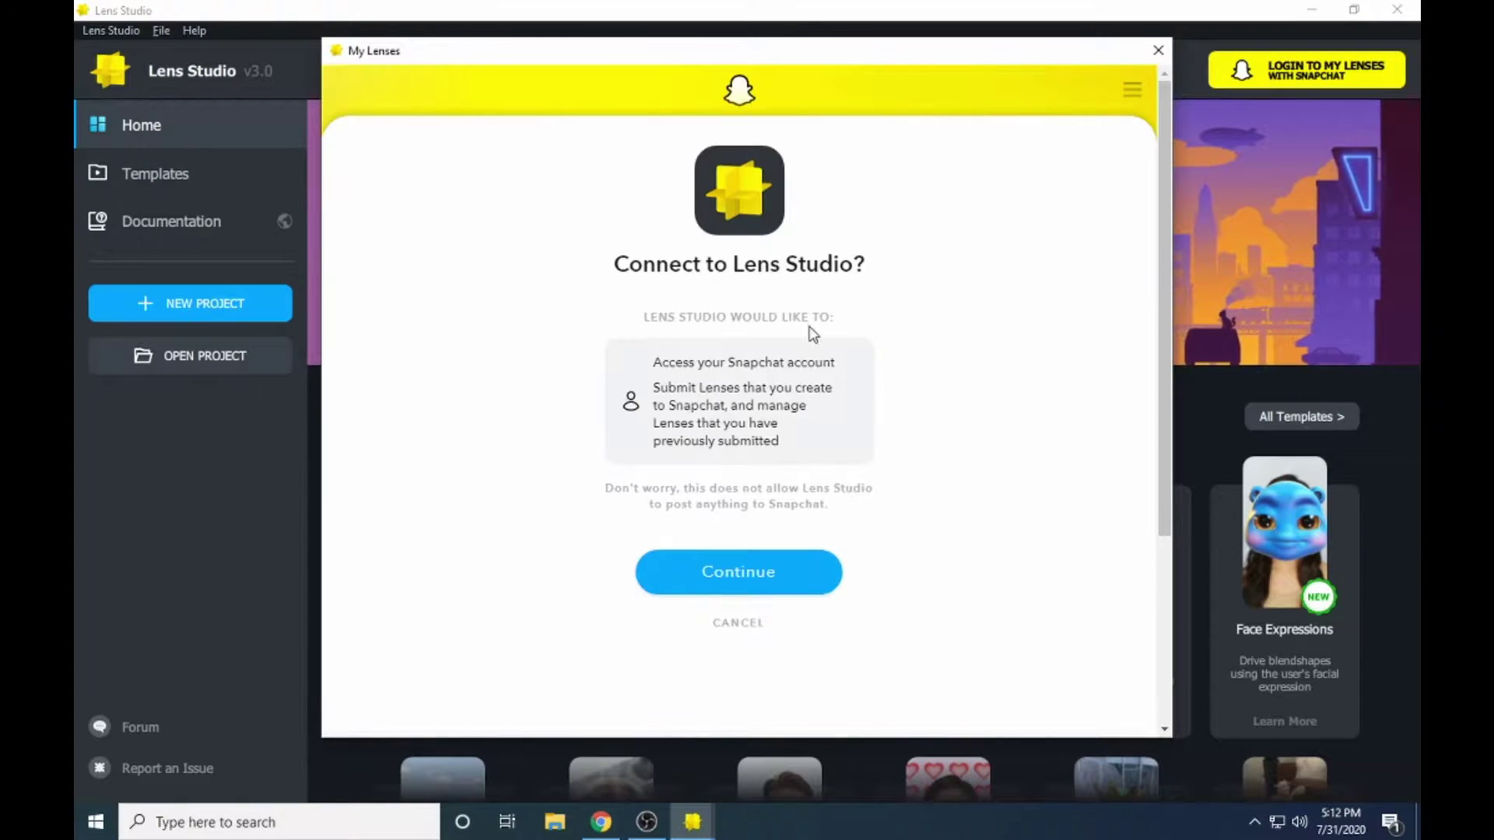
pyautogui.click(796, 570)
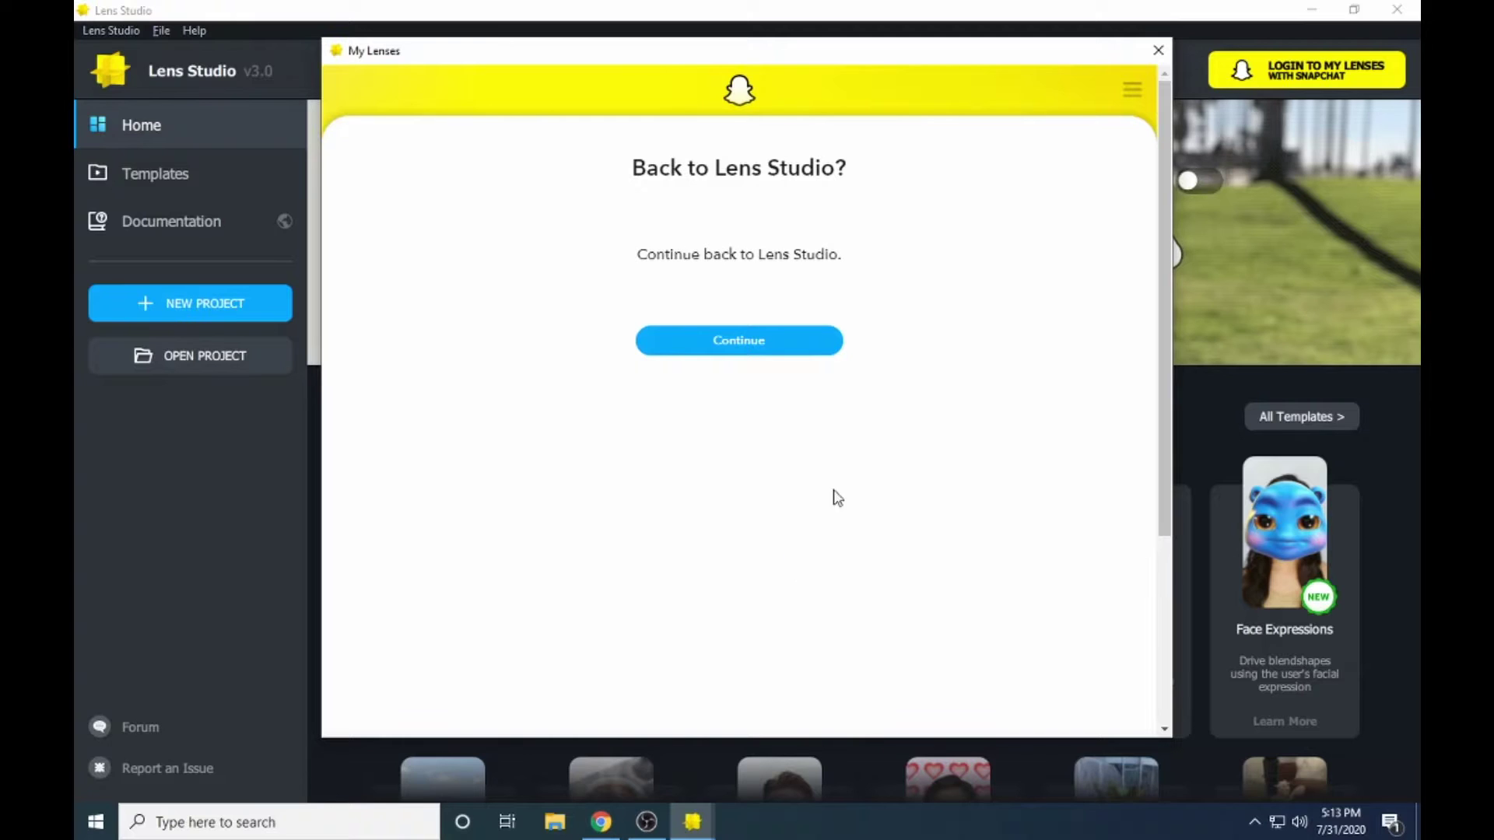
pyautogui.click(791, 341)
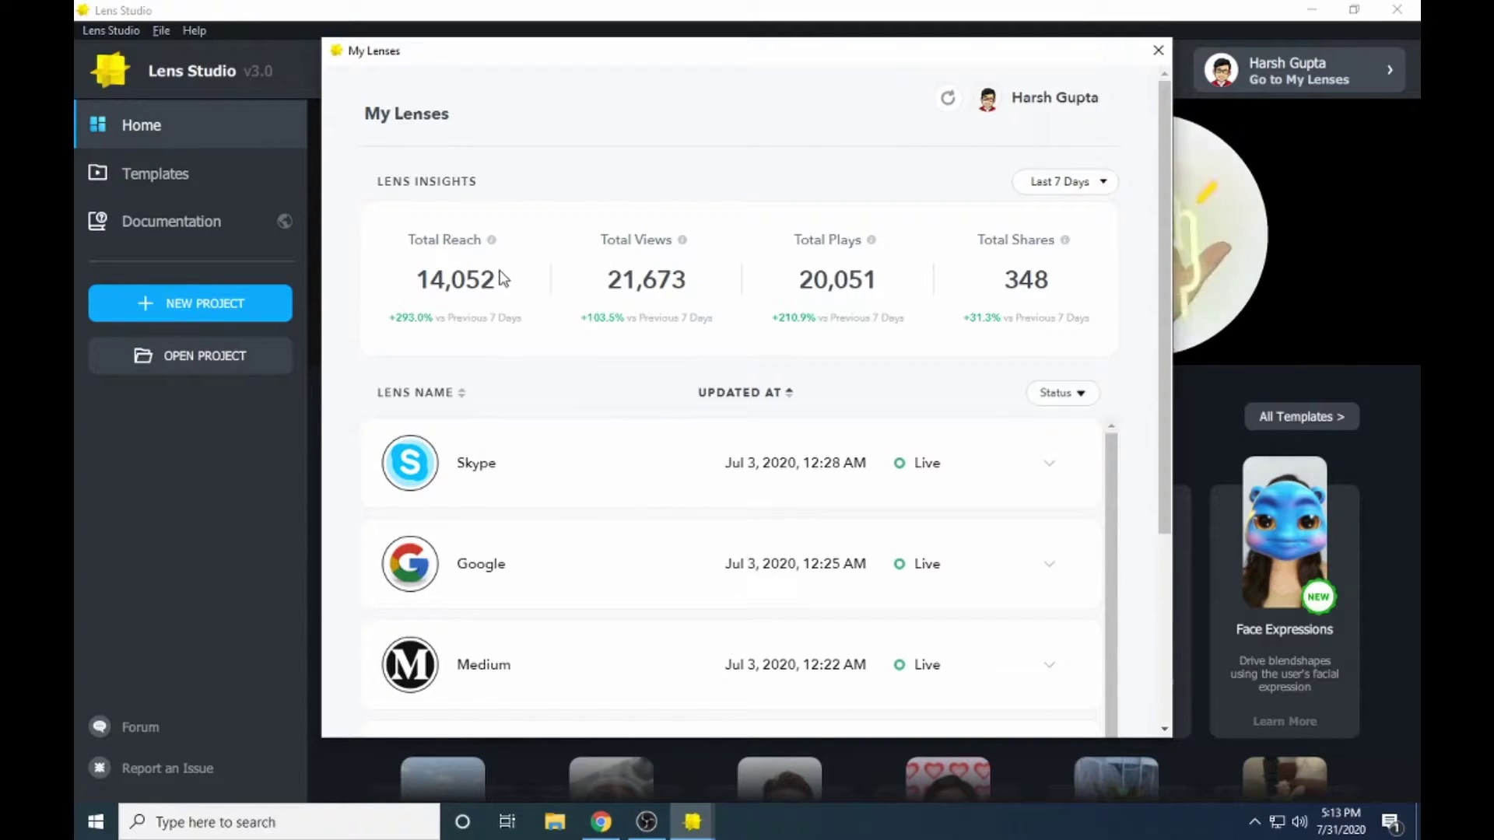
pyautogui.click(1156, 51)
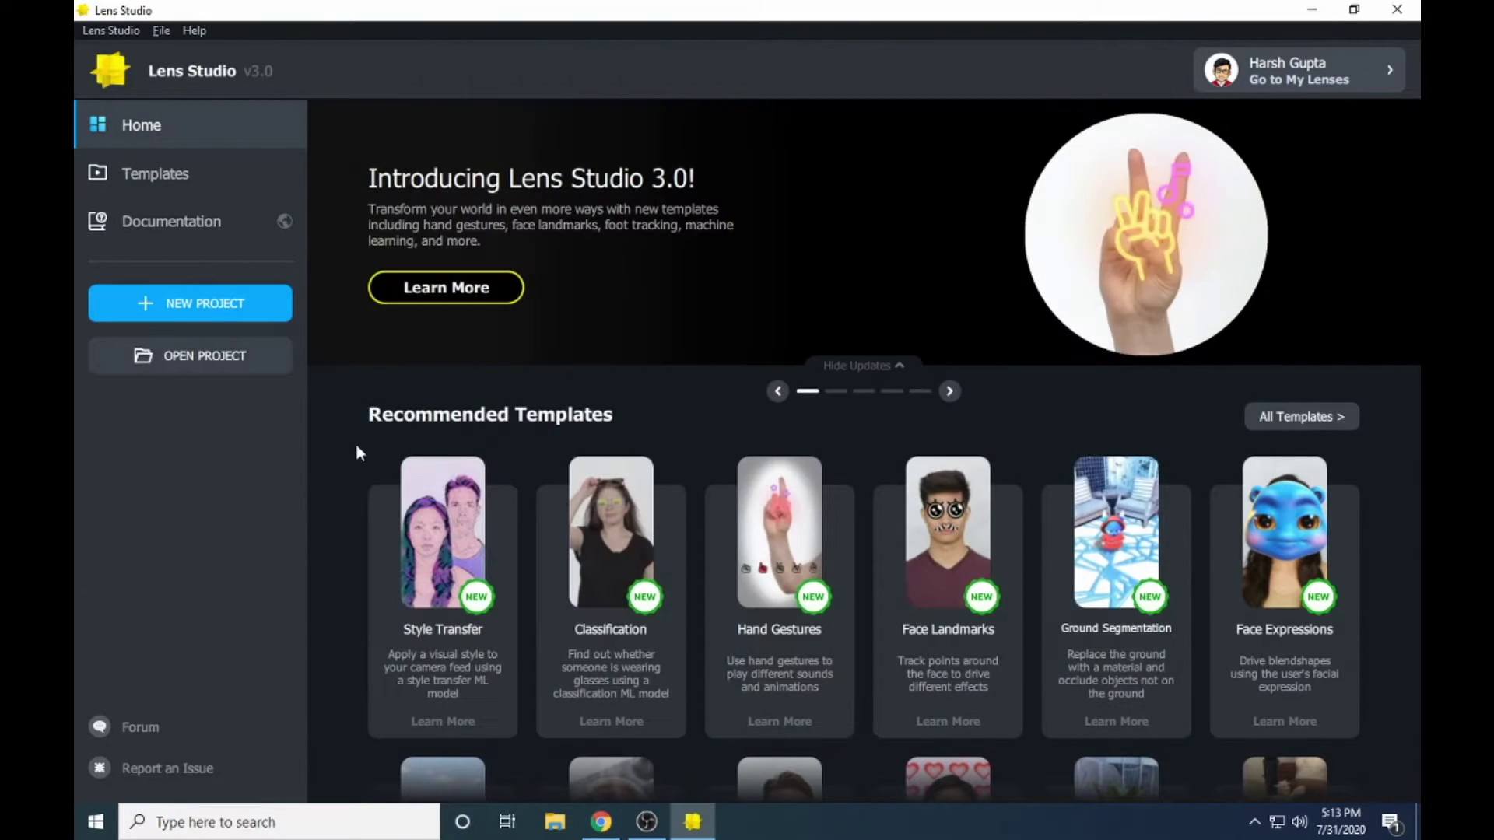
pyautogui.scroll(-1, 931, 362)
pyautogui.scroll(1, 807, 366)
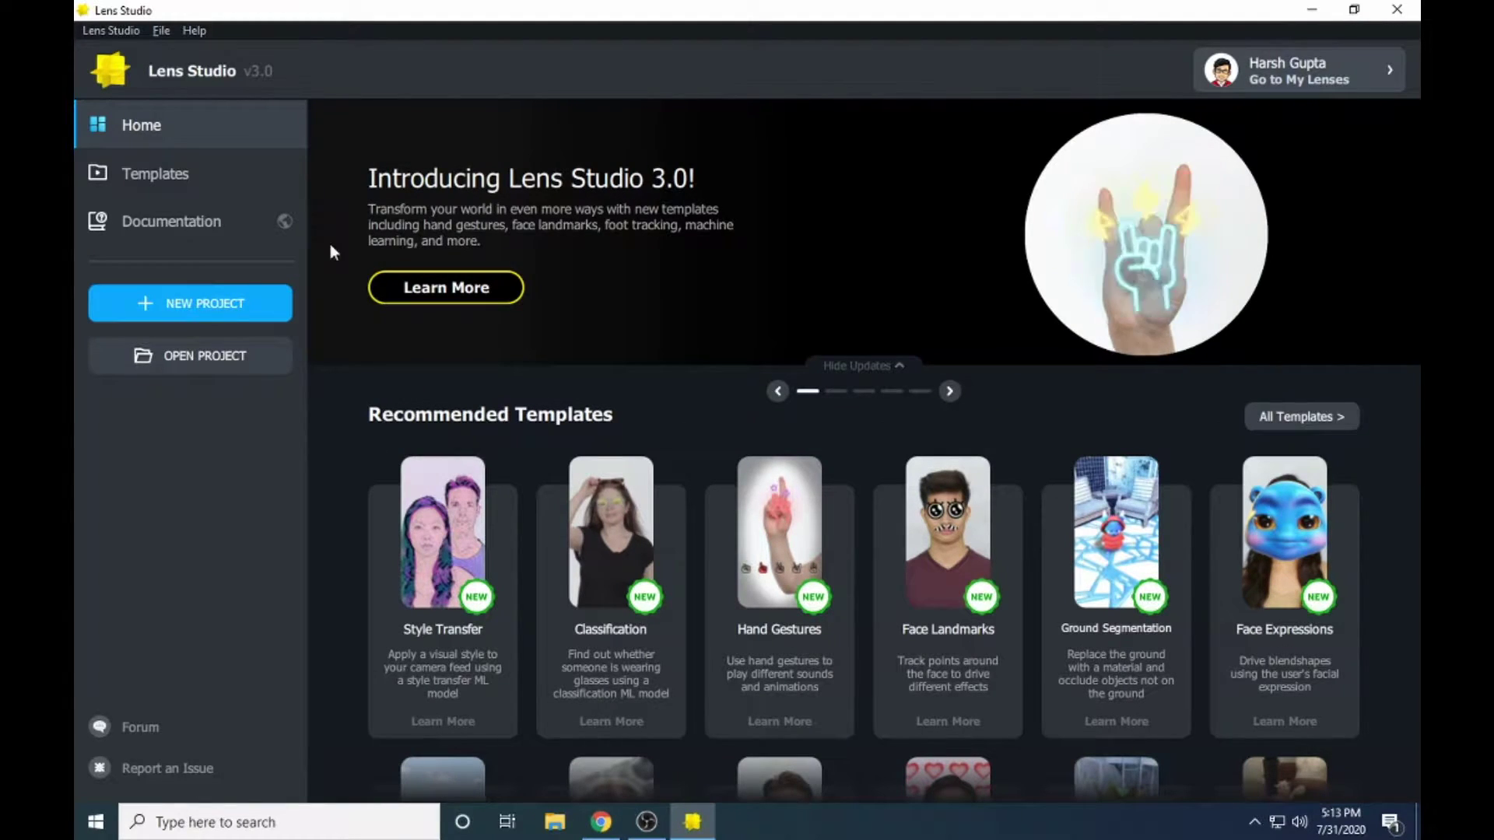
pyautogui.scroll(-3, 420, 405)
pyautogui.scroll(3, 395, 421)
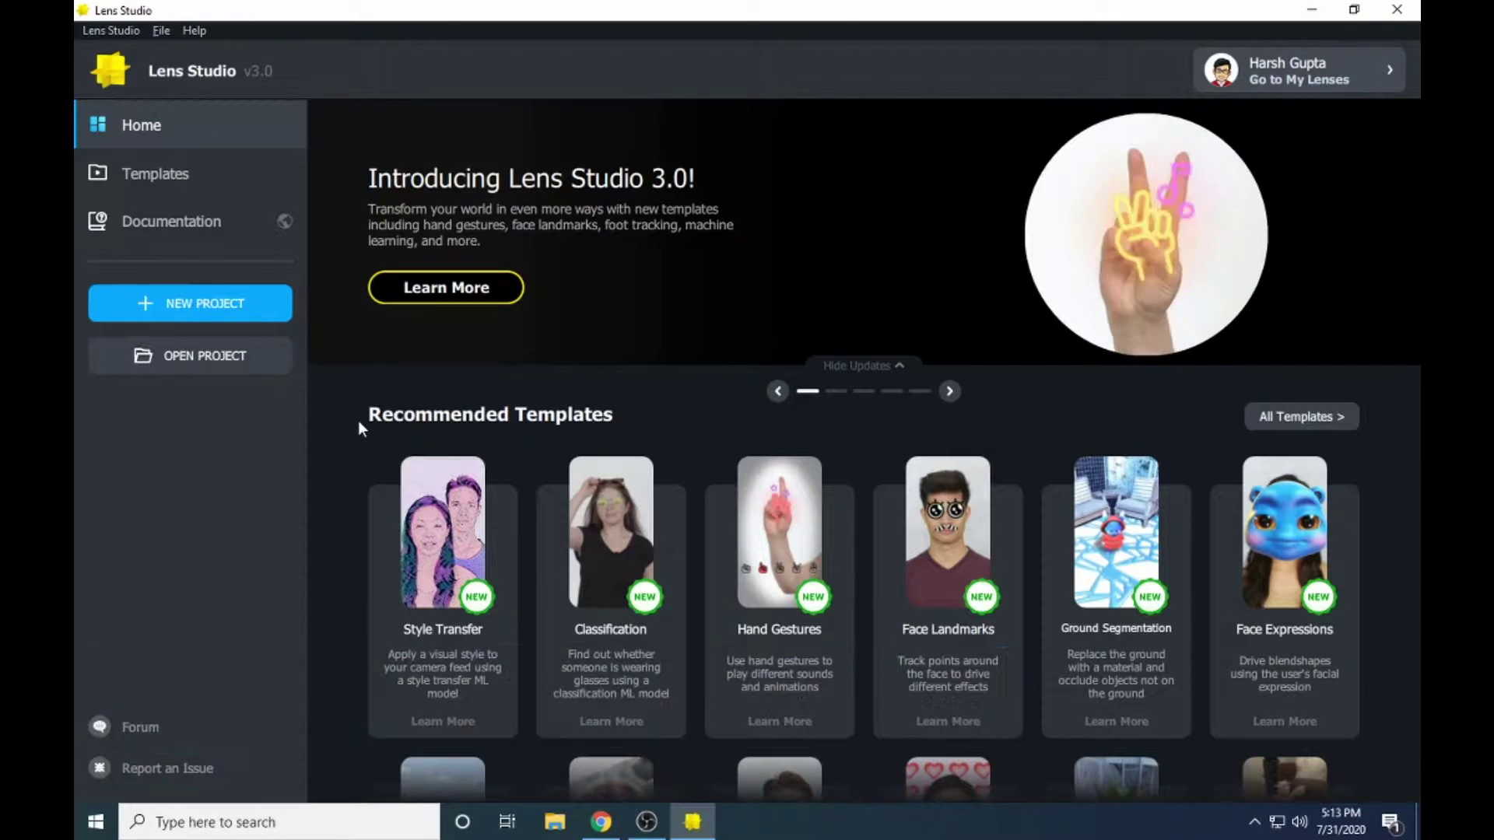
pyautogui.scroll(-3, 358, 420)
pyautogui.scroll(3, 358, 422)
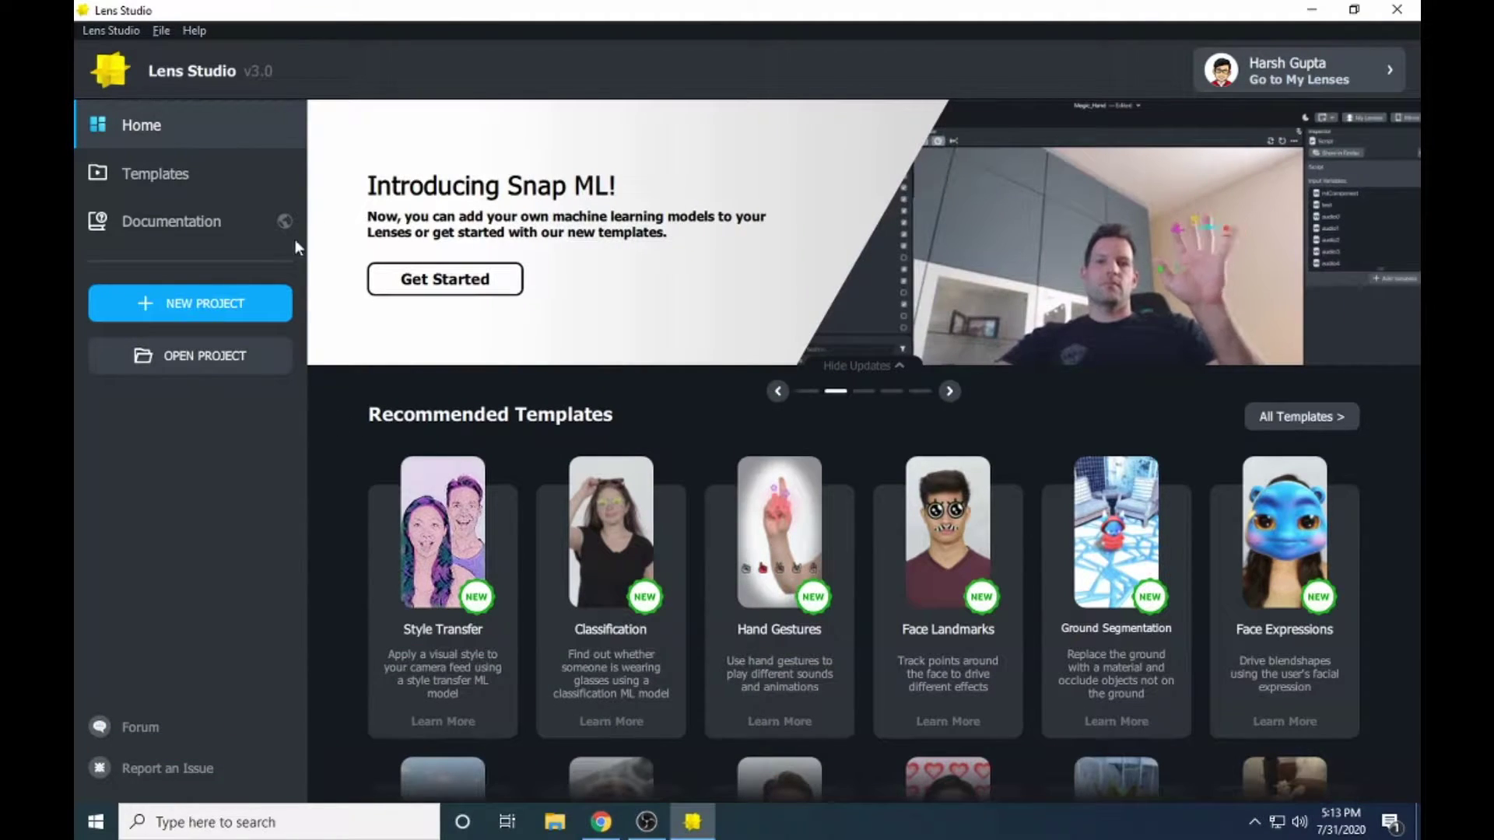
pyautogui.click(162, 173)
pyautogui.scroll(-20, 721, 372)
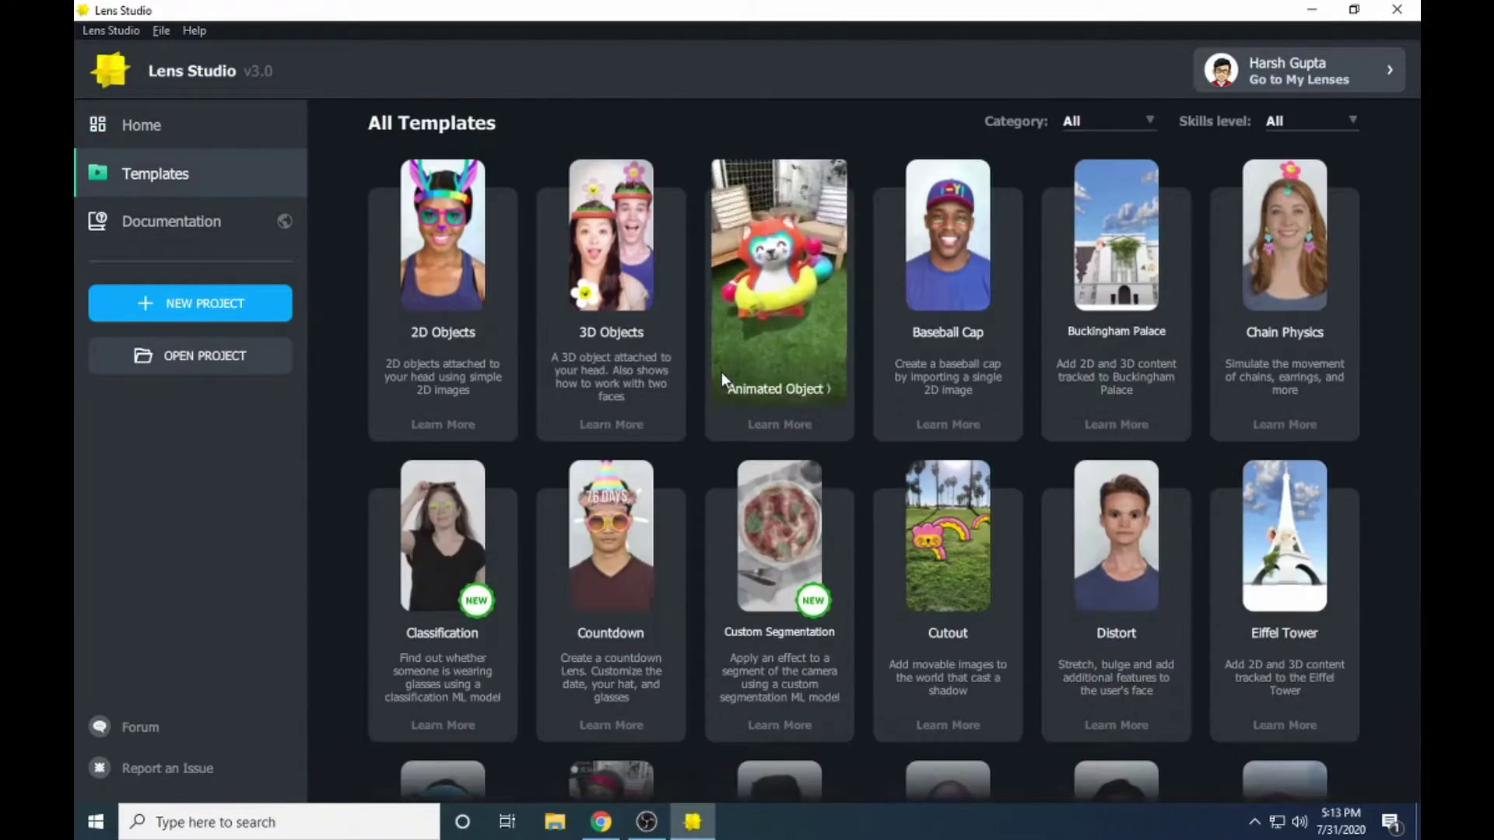
pyautogui.scroll(-12, 546, 395)
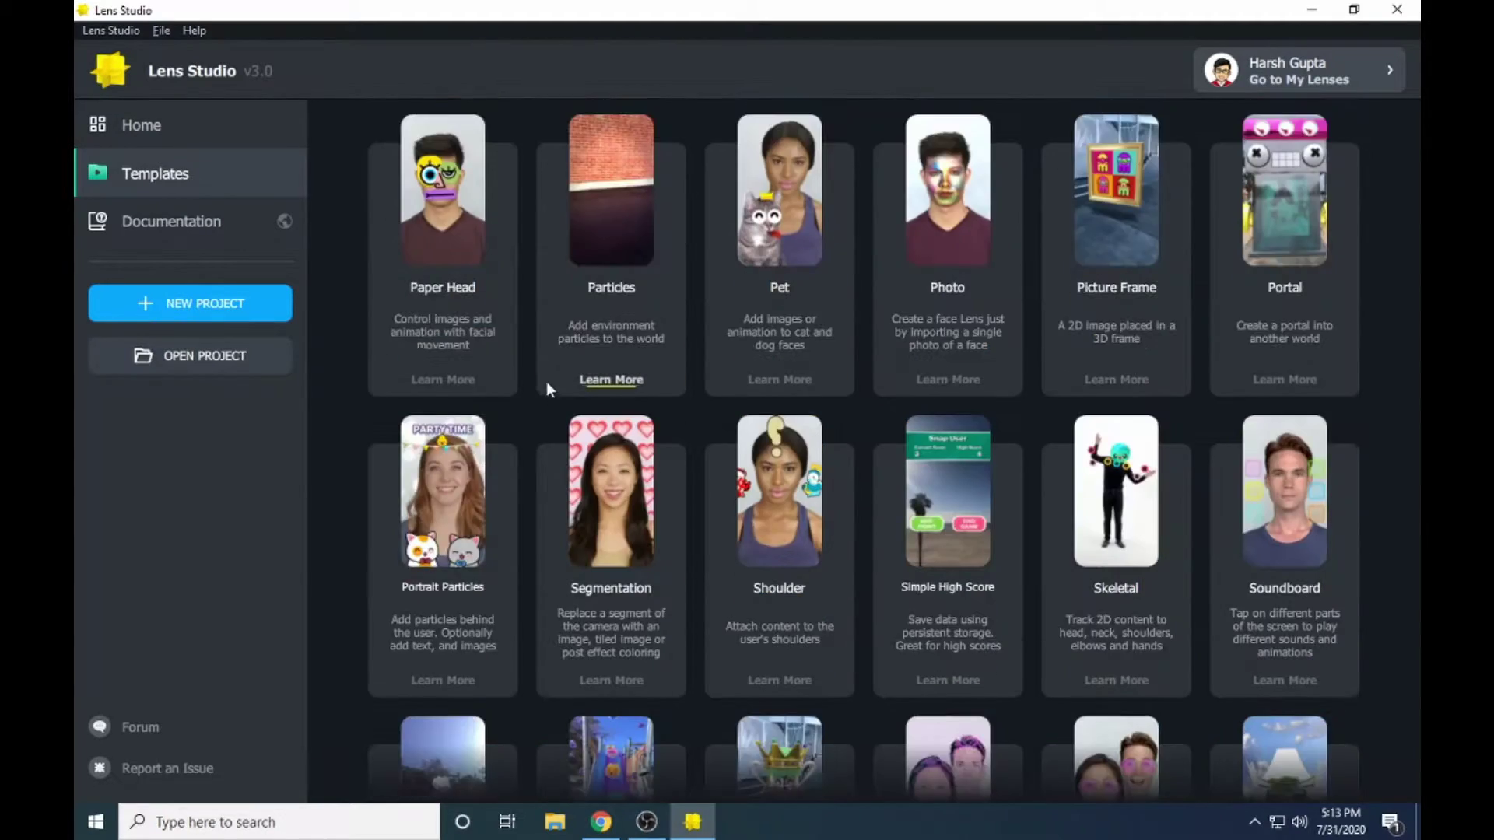
pyautogui.scroll(20, 351, 427)
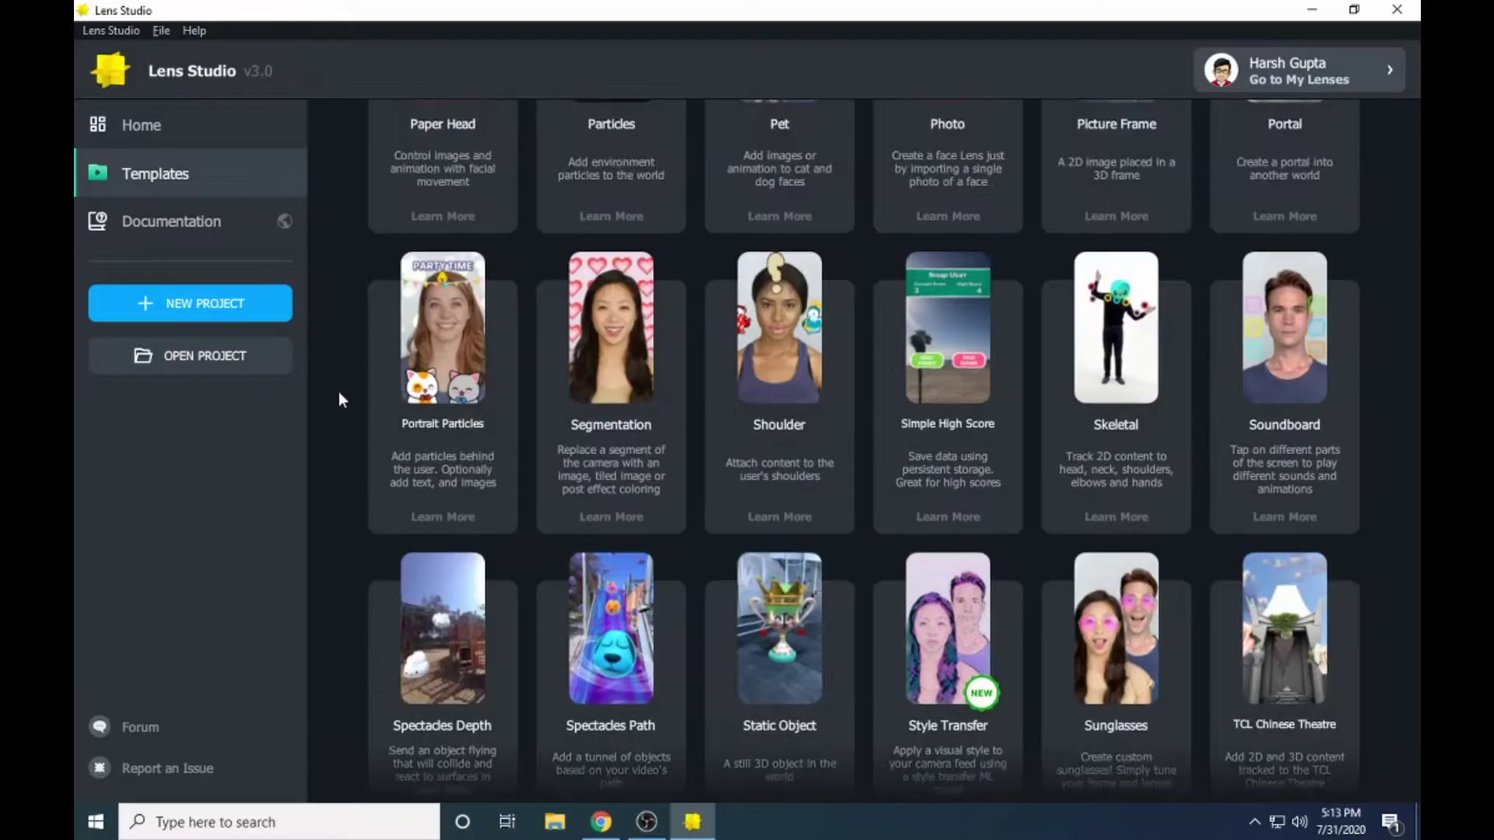
pyautogui.scroll(10, 347, 386)
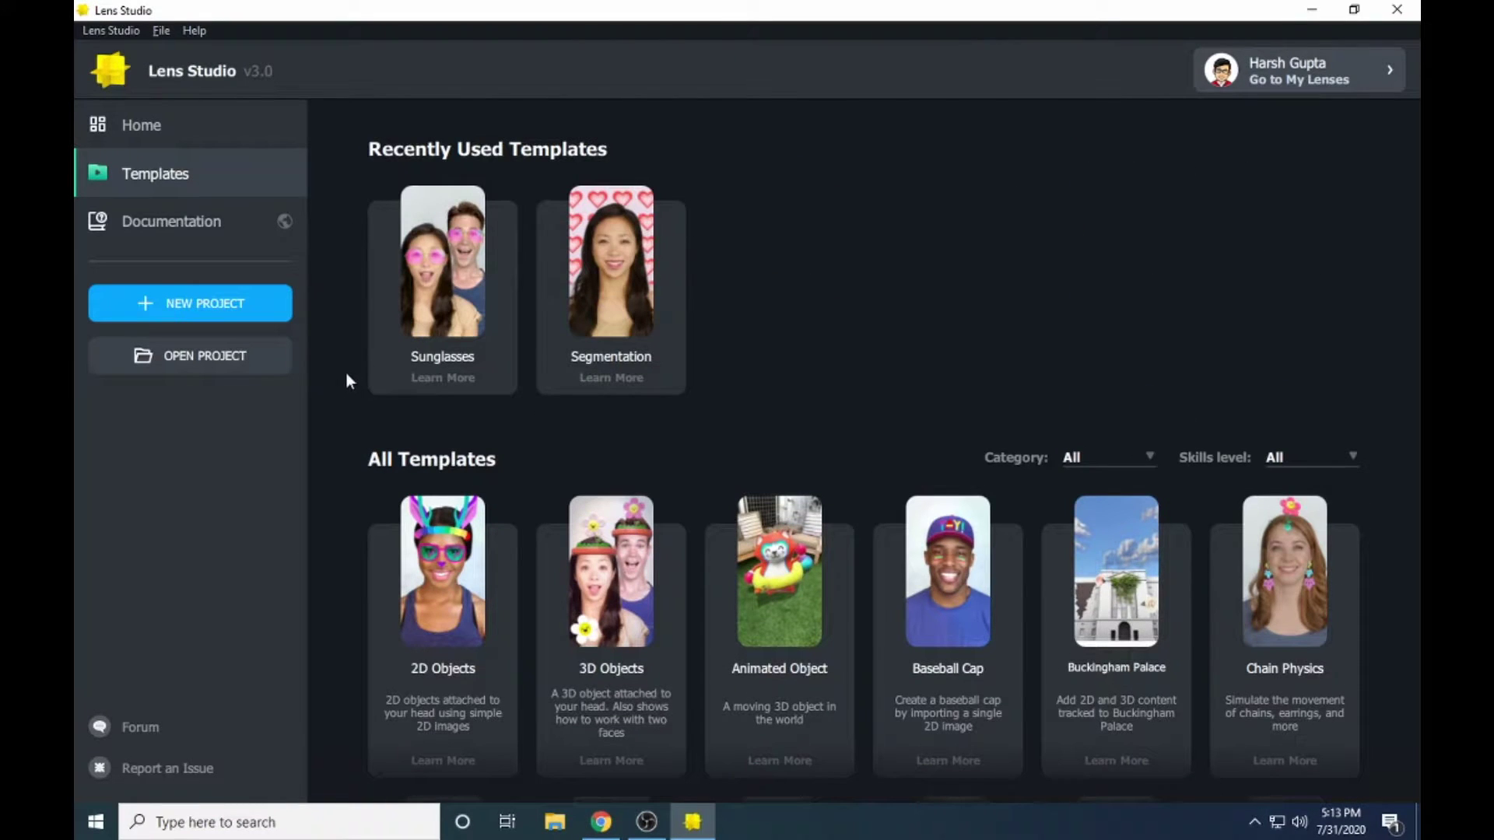
# - Create a project from the Sunglasses template, select Lighting and Sunglasses Controller, and orbit the face
pyautogui.click(459, 278)
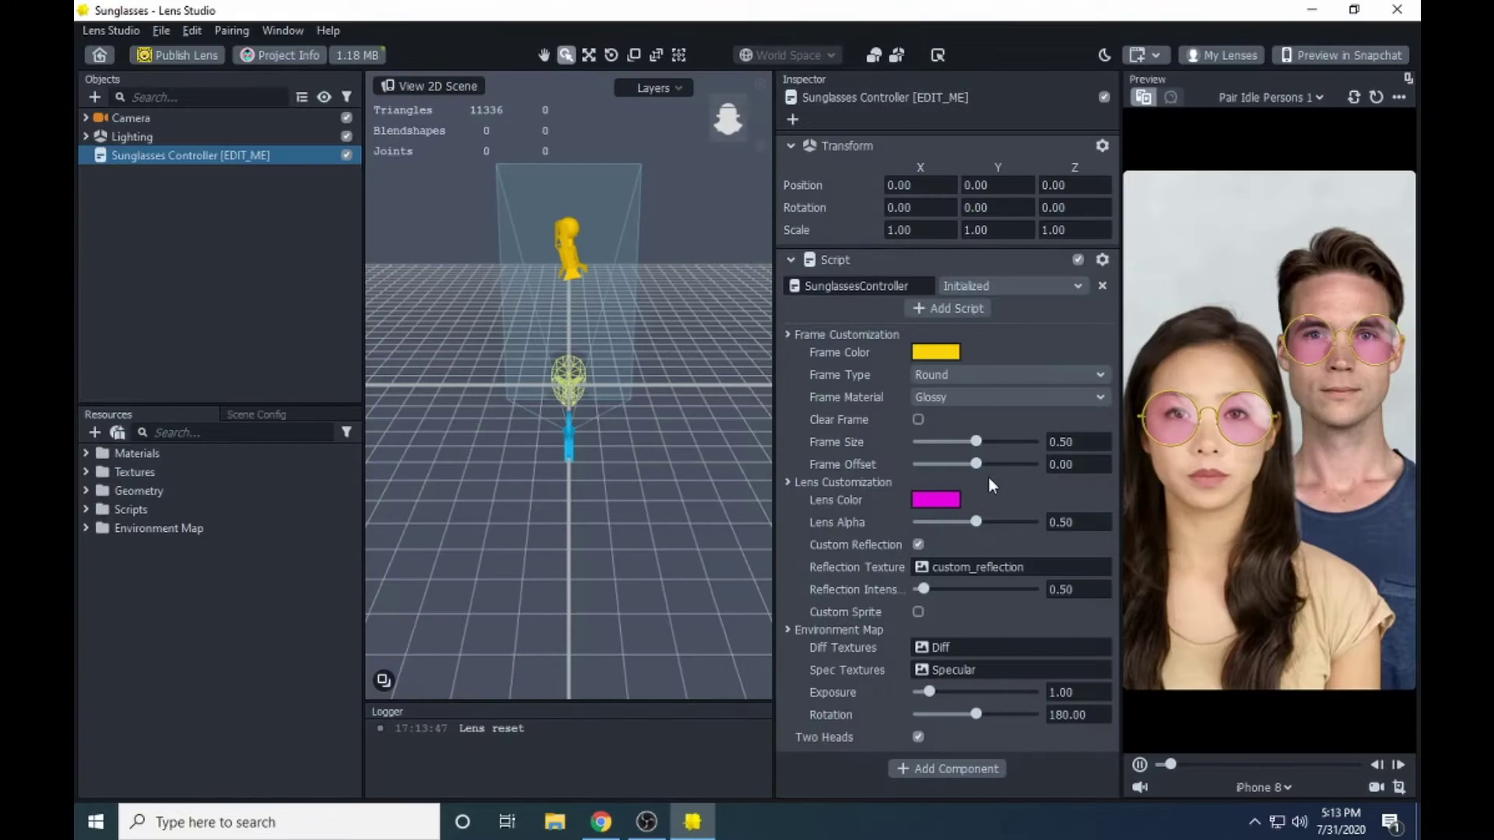
pyautogui.click(347, 319)
pyautogui.moveTo(345, 312); pyautogui.dragTo(266, 152)
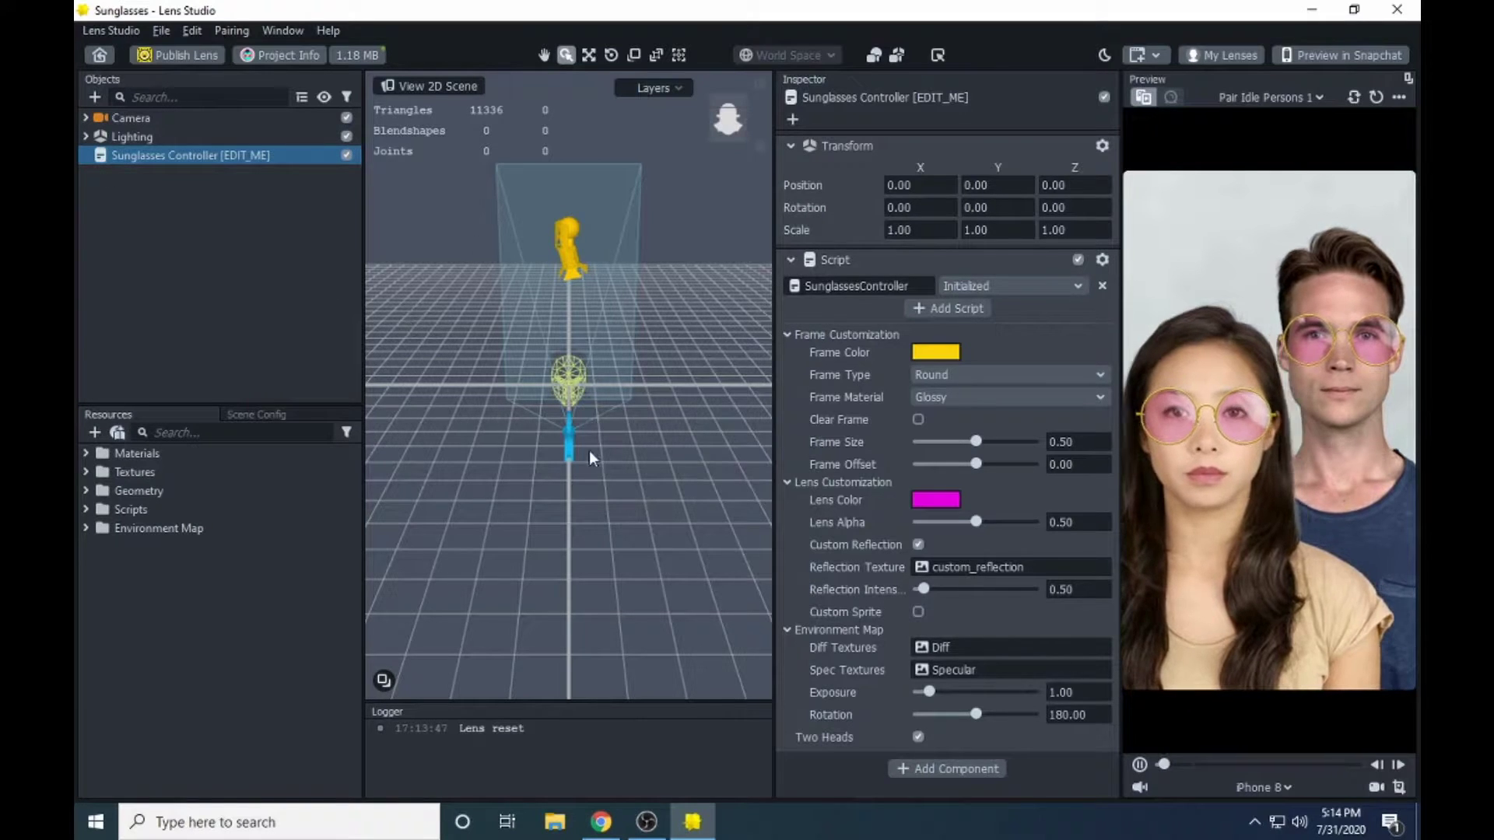
pyautogui.scroll(6, 589, 452)
pyautogui.moveTo(506, 435); pyautogui.dragTo(472, 407)
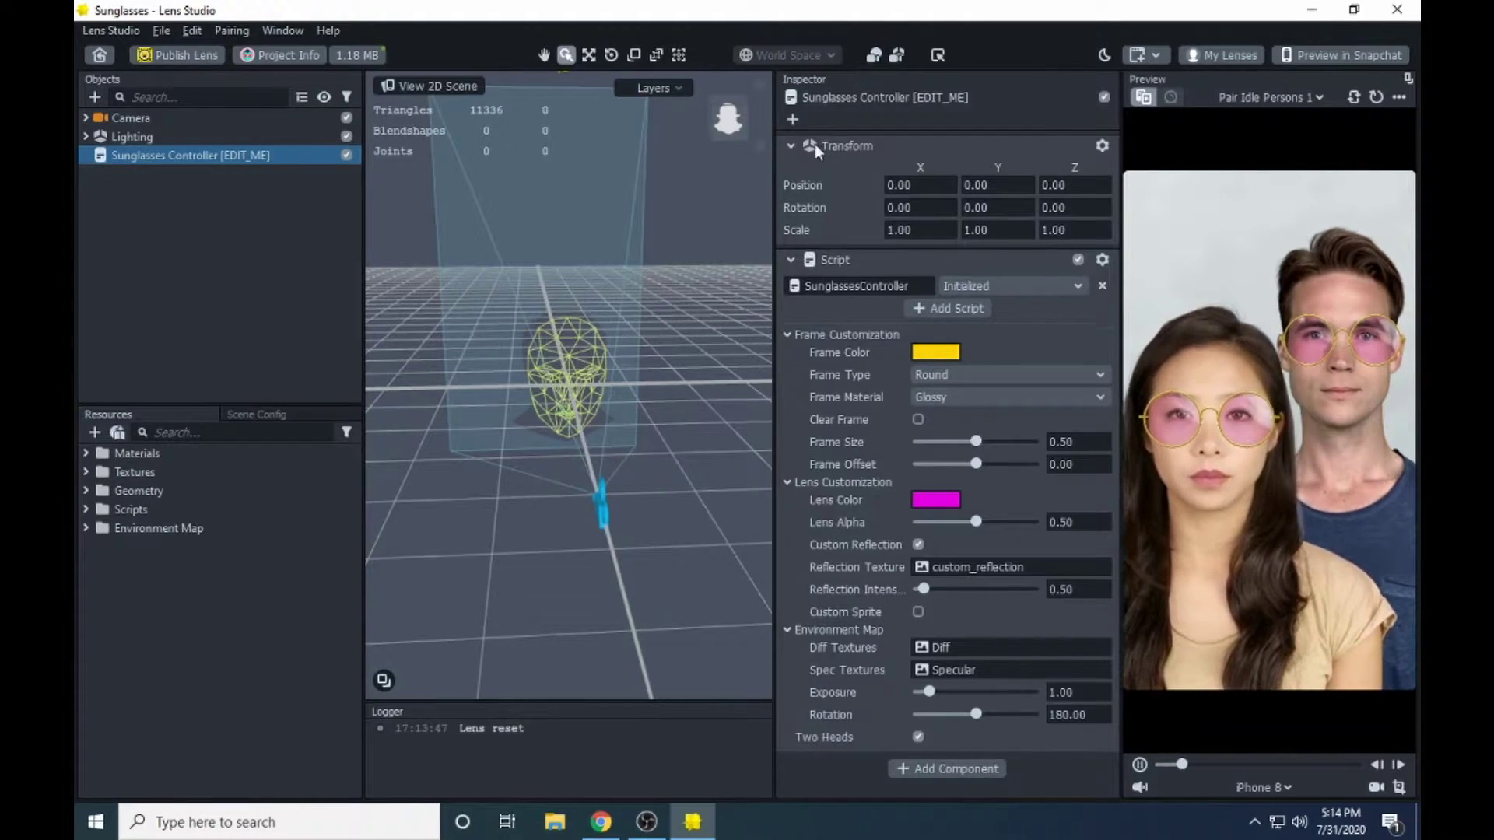
# - Toggle the Inspector's Transform and SunglassesController sections, leaving the script settings expanded
pyautogui.click(792, 144)
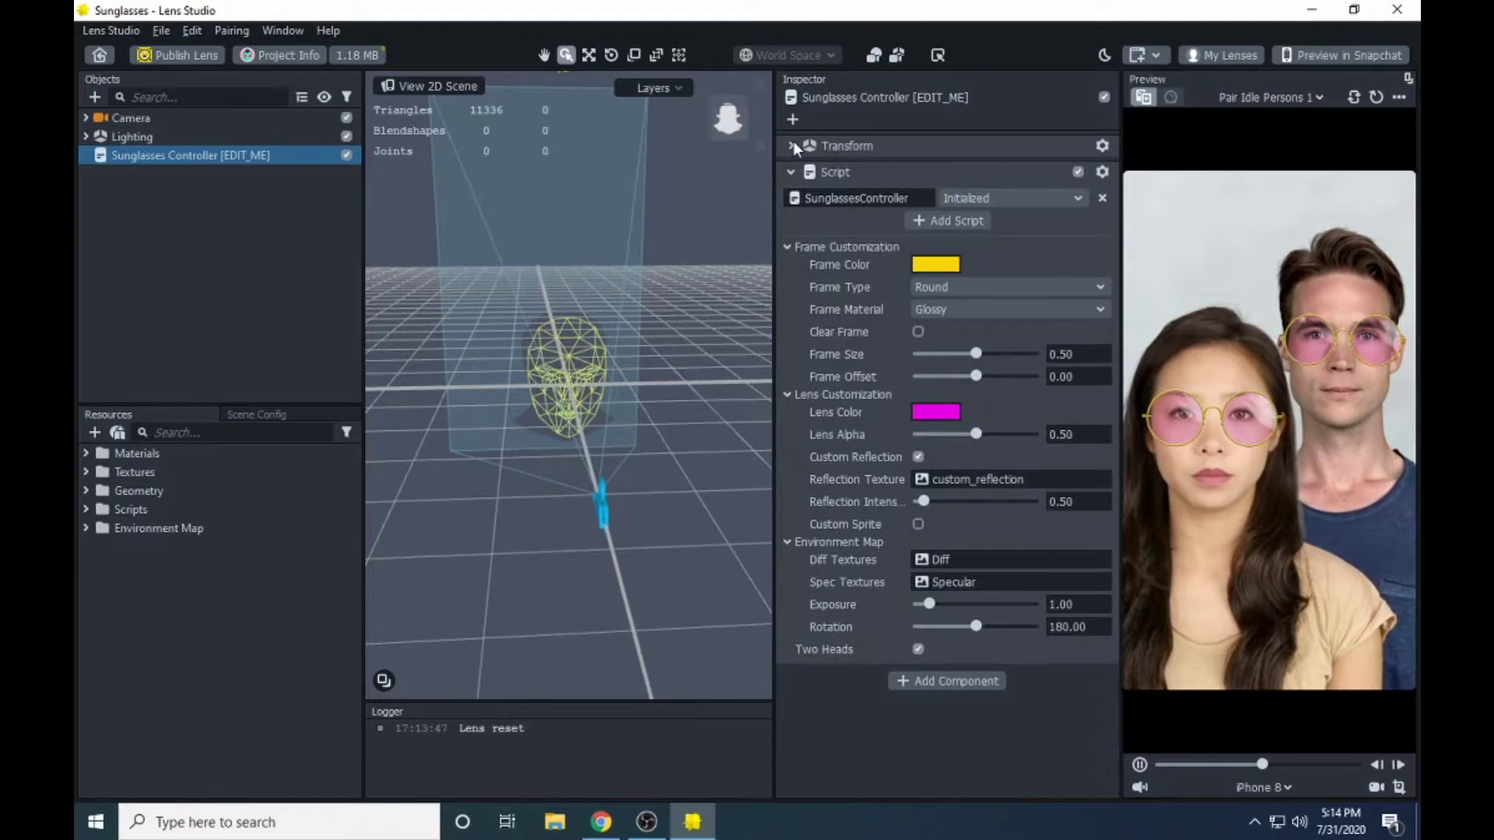
pyautogui.click(791, 169)
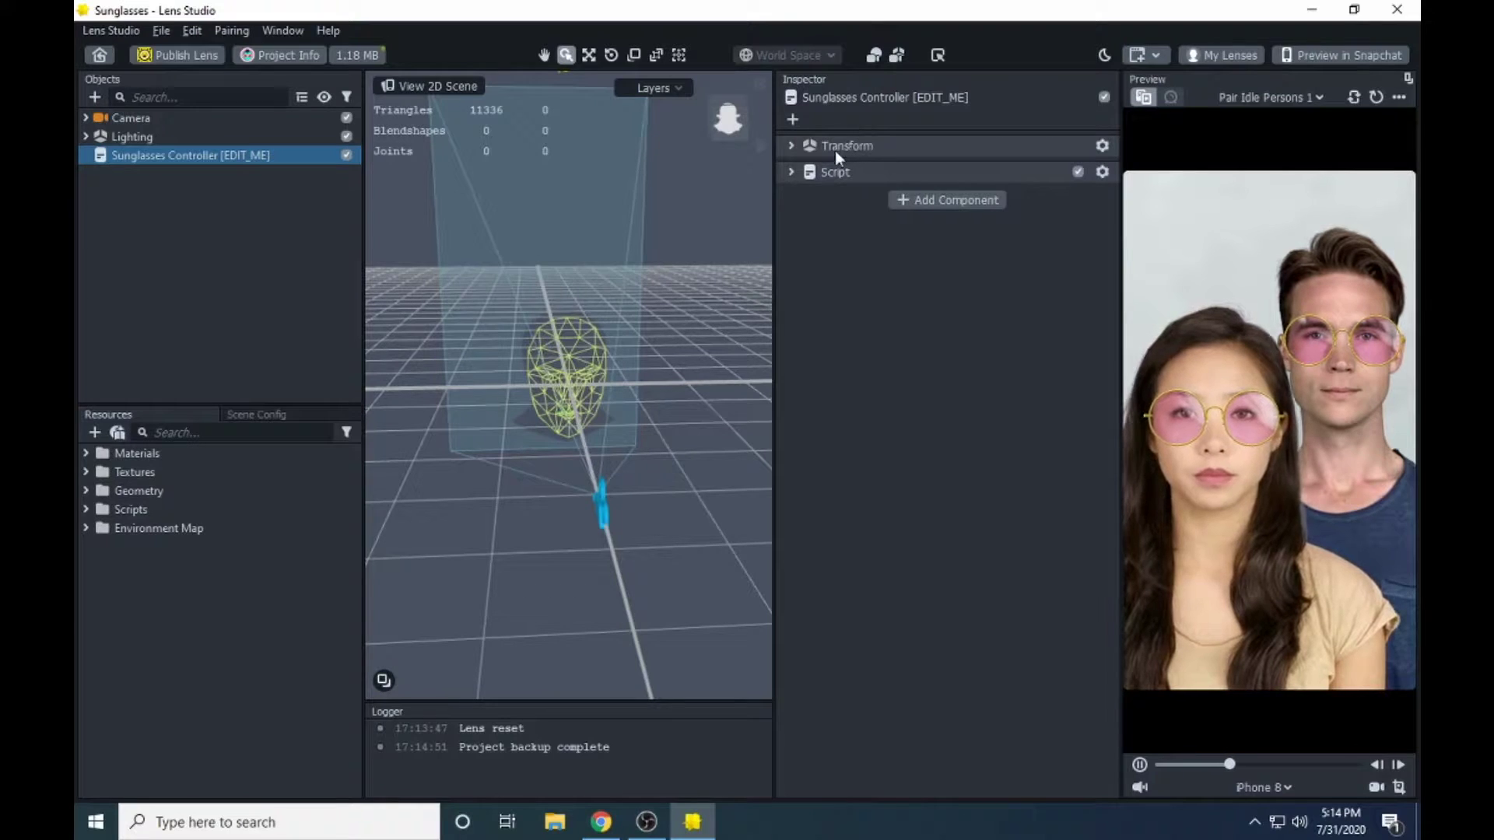
pyautogui.click(794, 173)
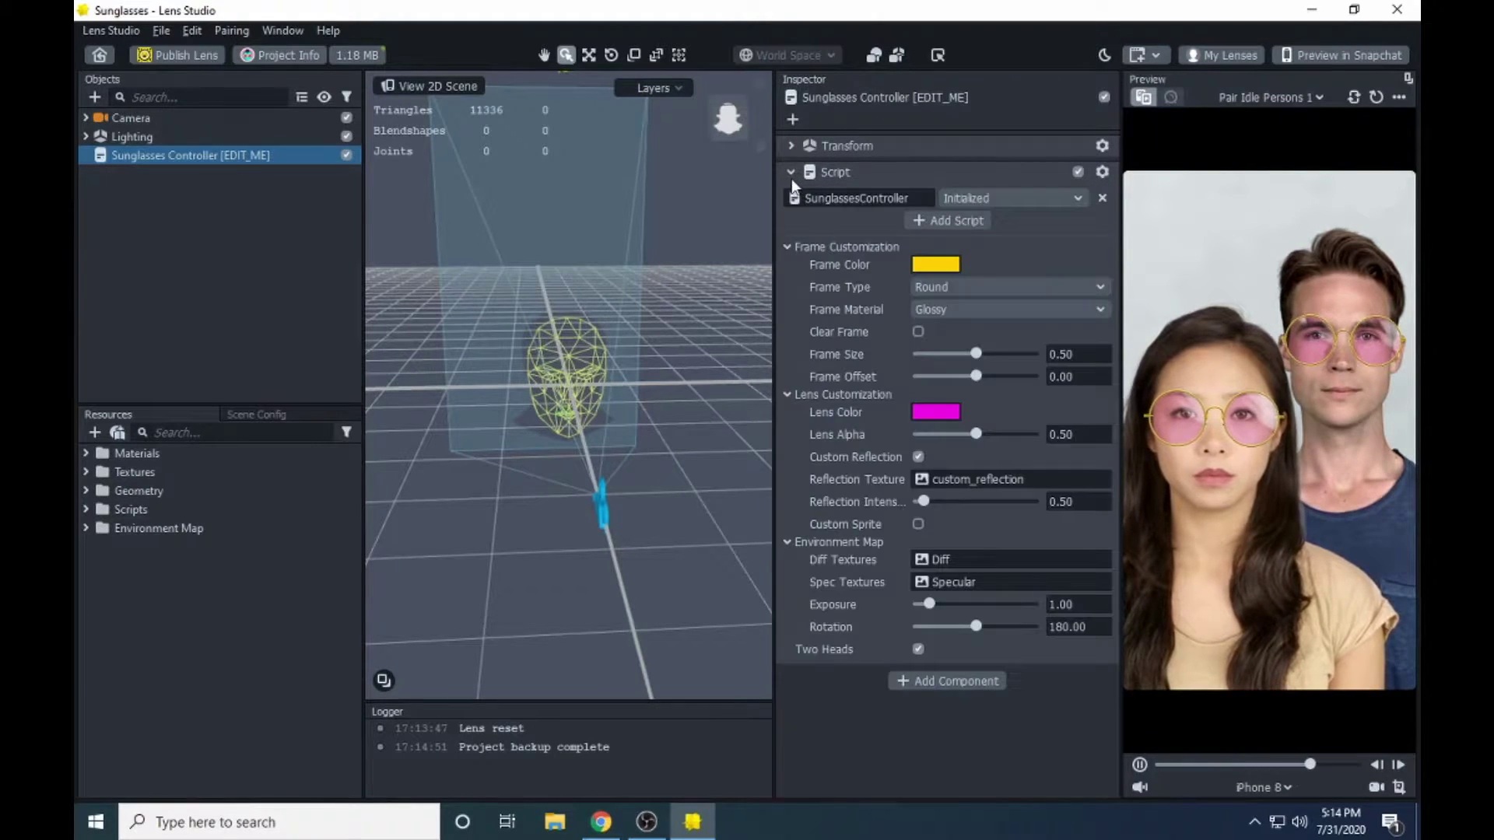
pyautogui.click(791, 171)
pyautogui.click(793, 174)
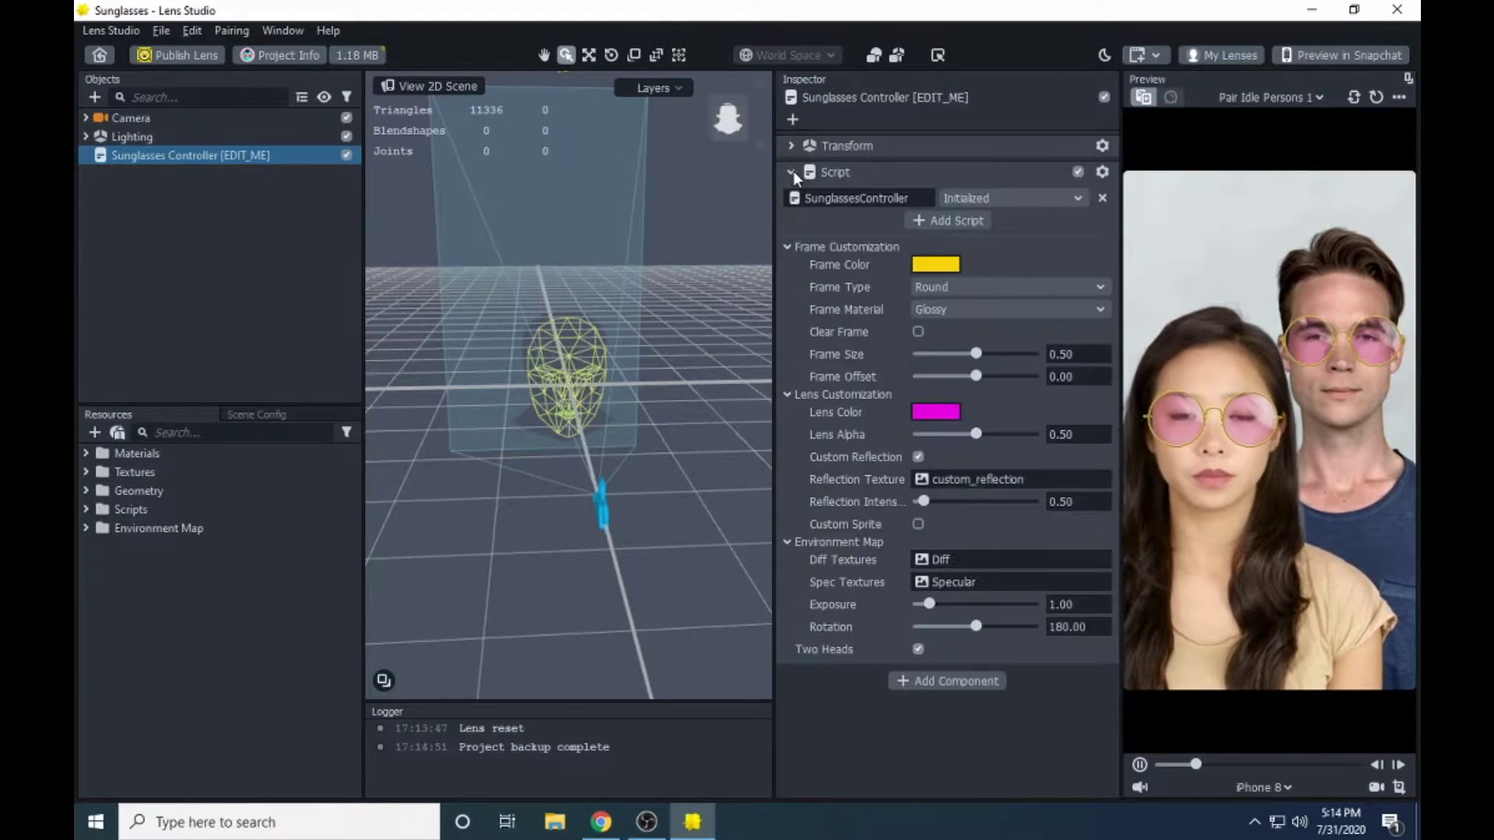
pyautogui.click(793, 147)
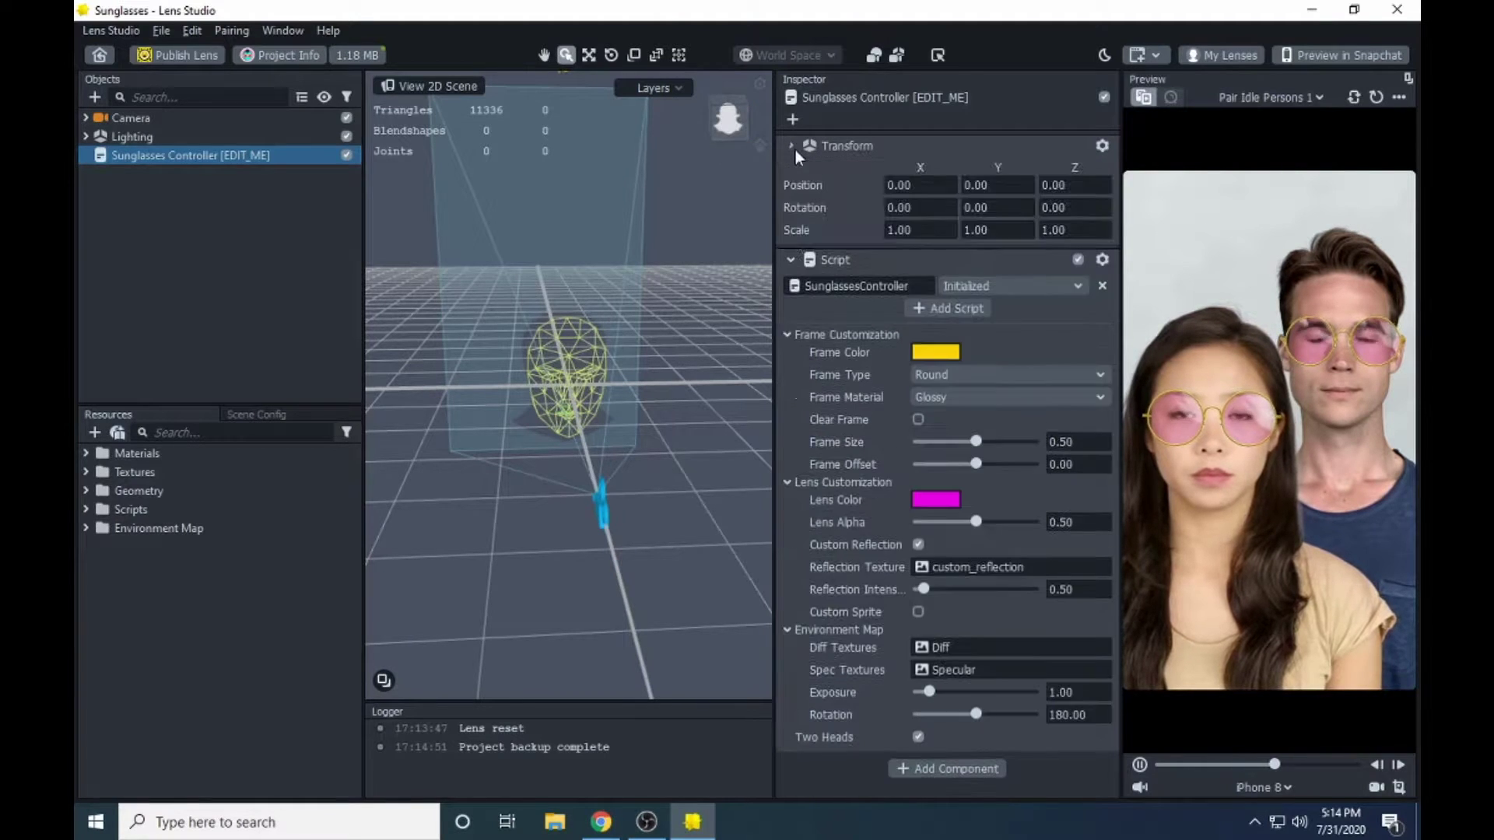
pyautogui.click(794, 148)
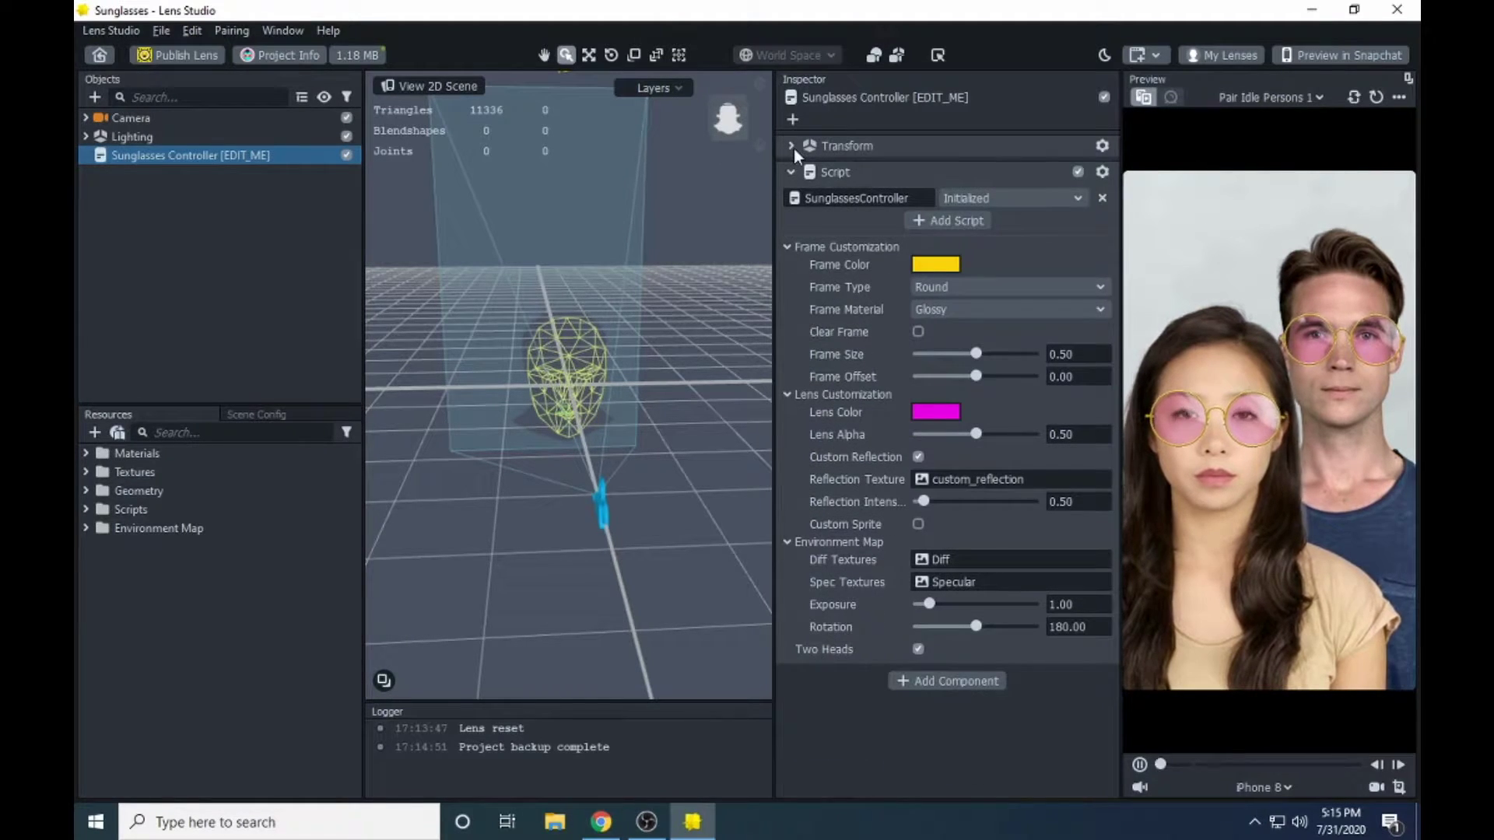
pyautogui.click(793, 148)
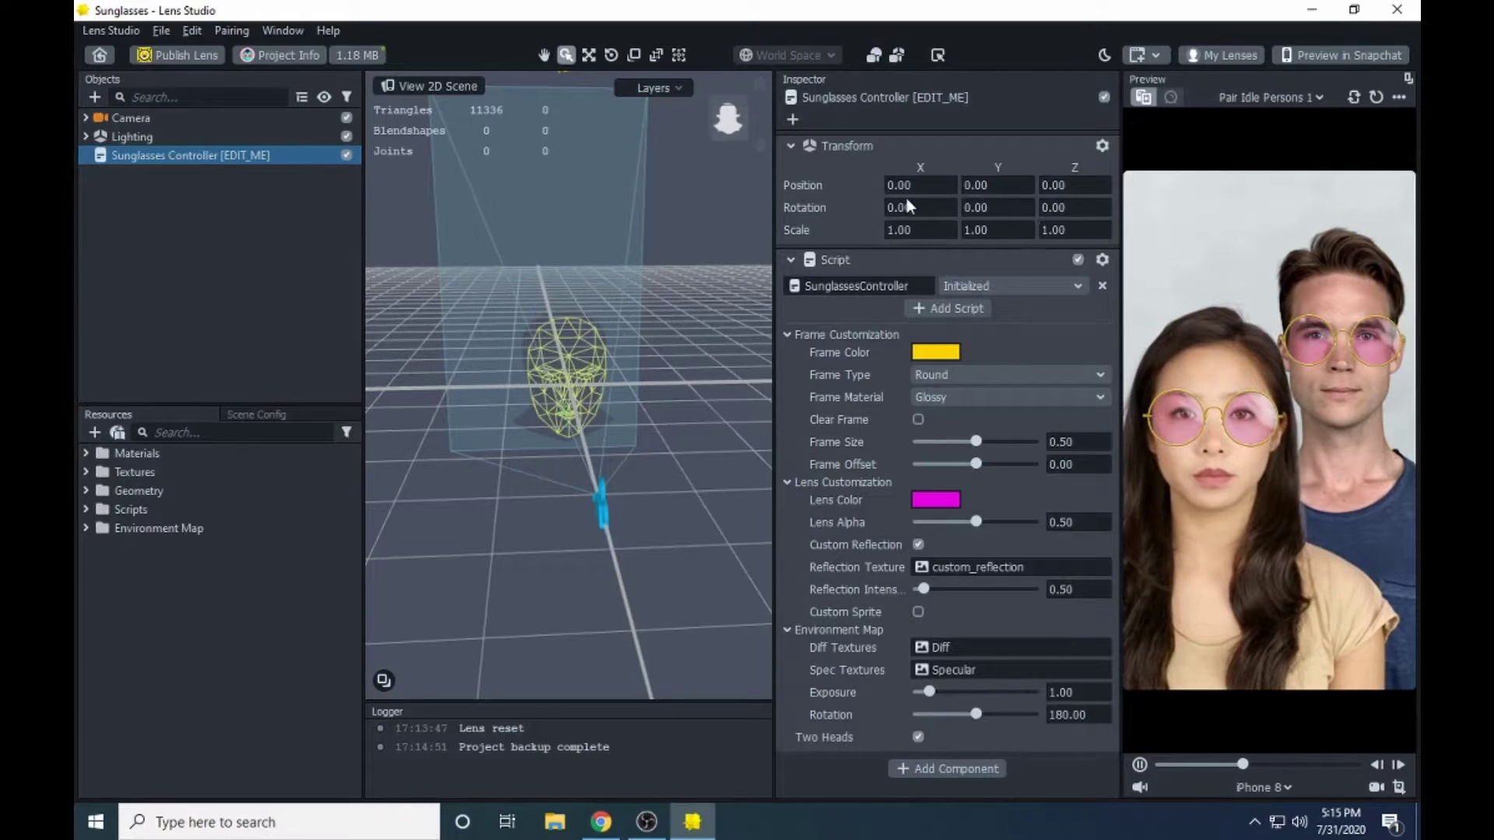
pyautogui.click(791, 146)
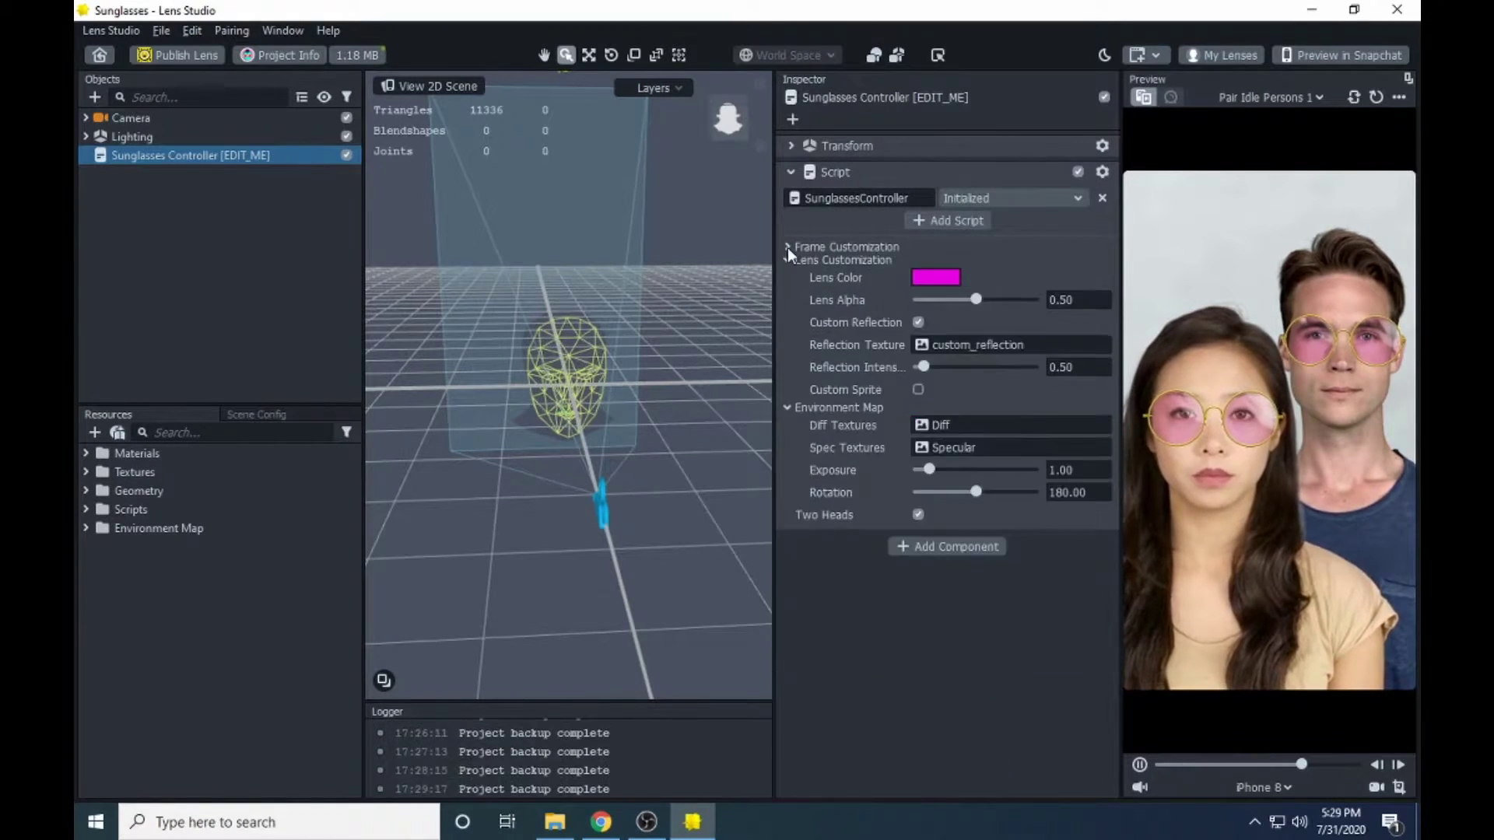
pyautogui.click(788, 247)
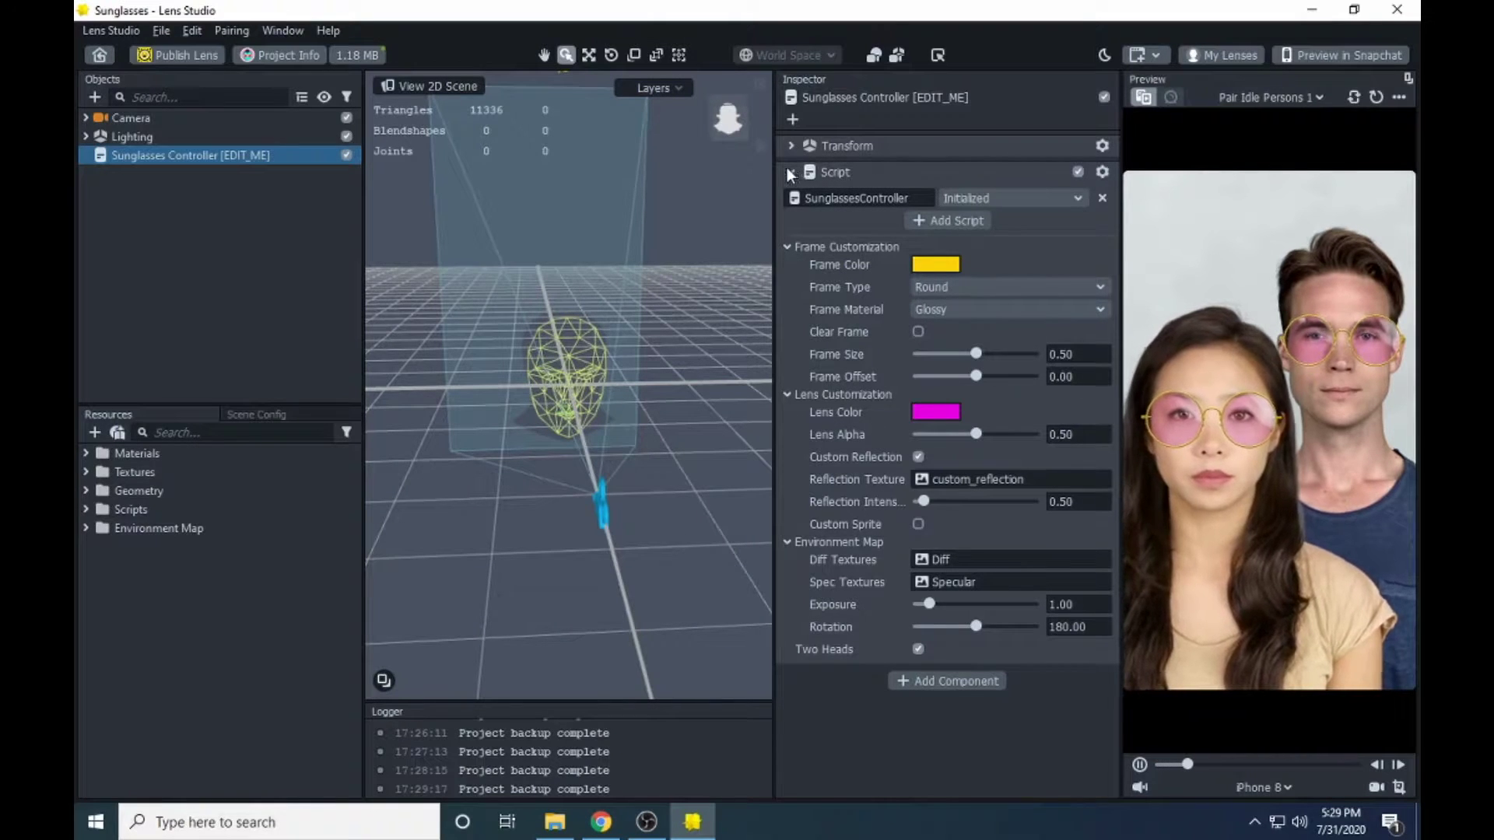
pyautogui.click(788, 246)
pyautogui.click(788, 261)
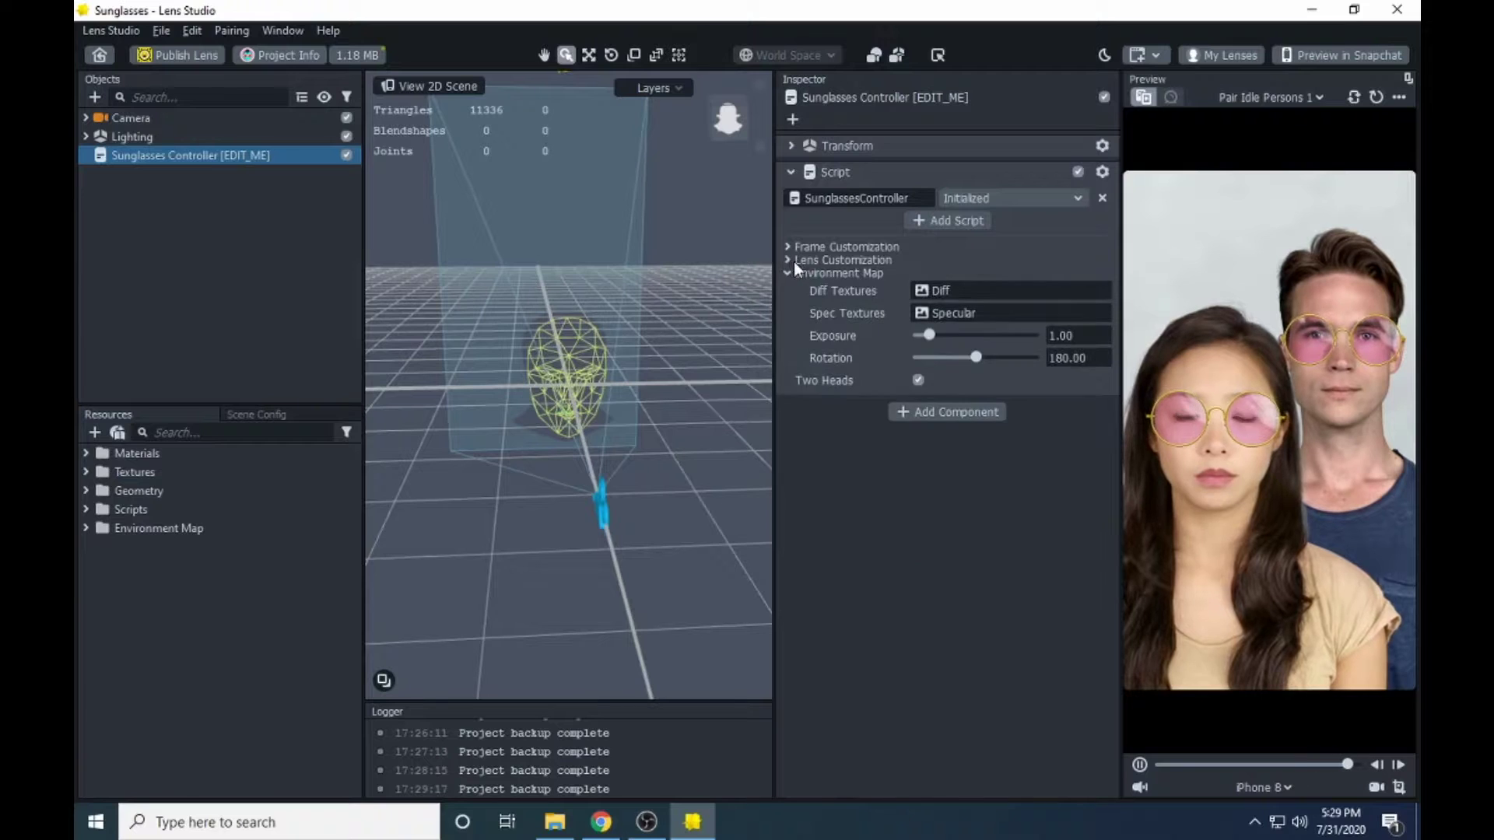
pyautogui.click(788, 274)
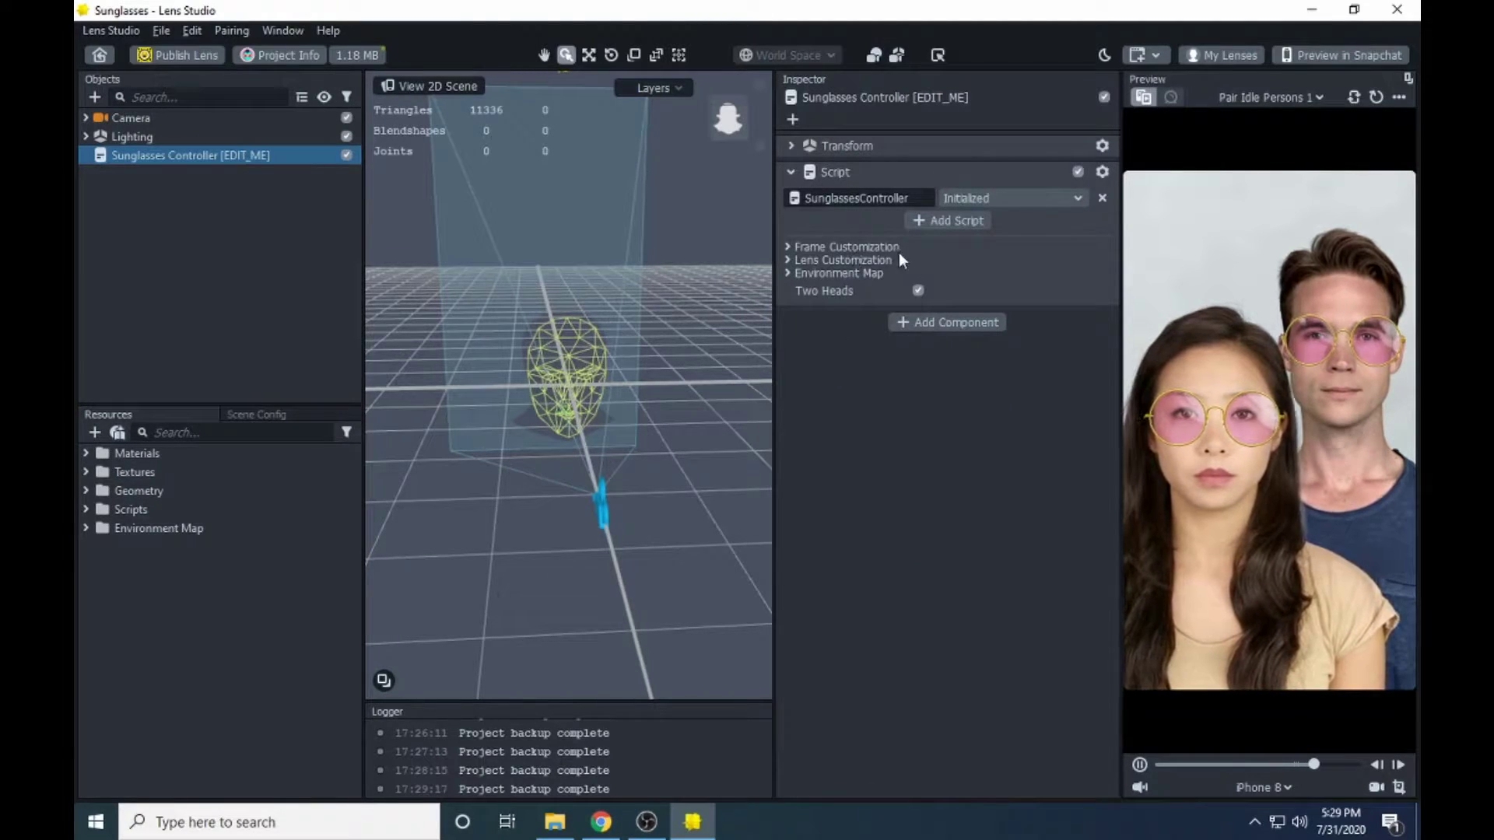
pyautogui.click(789, 247)
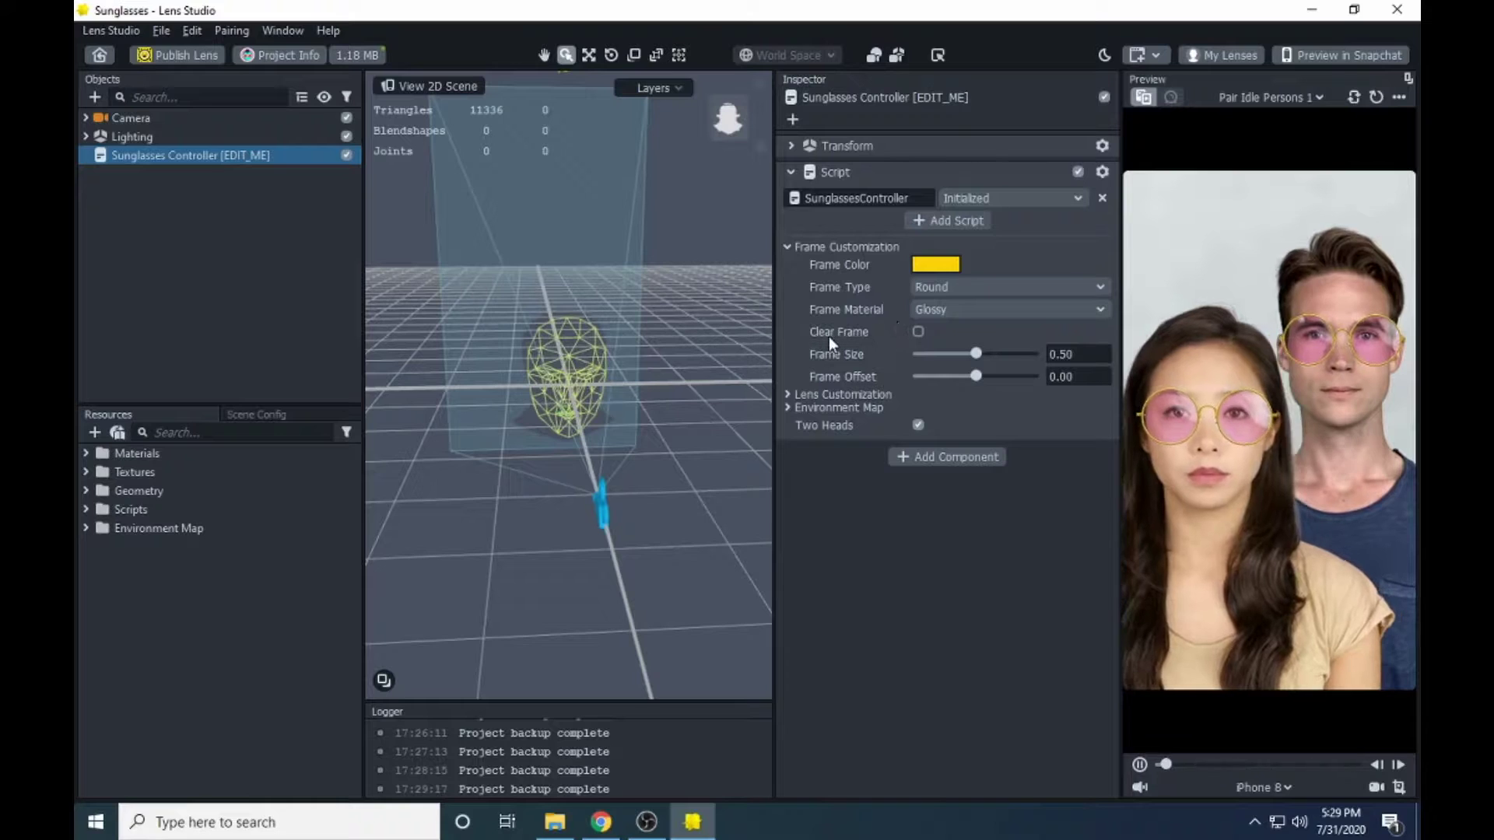
pyautogui.click(919, 333)
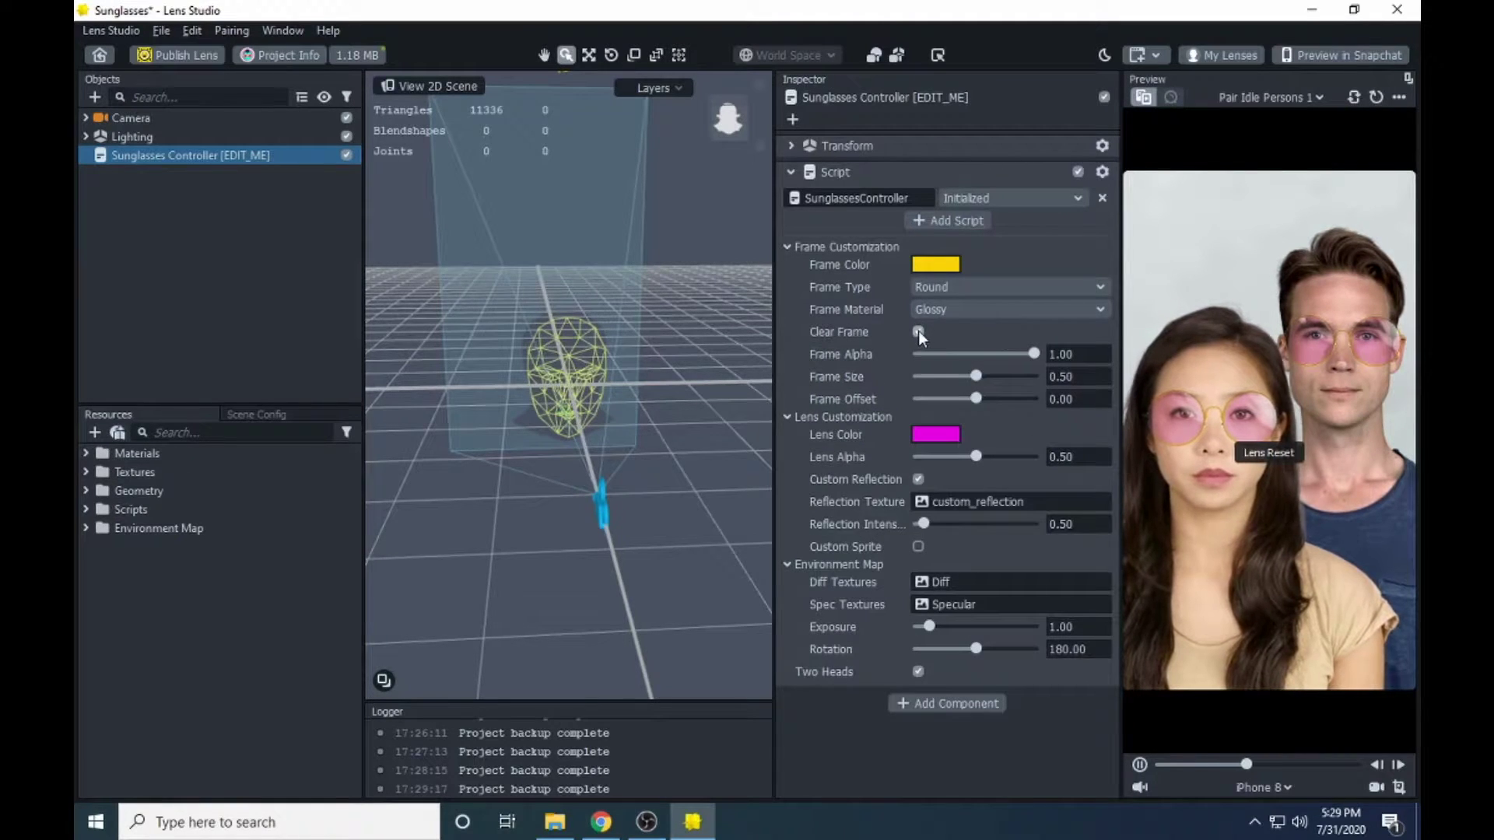
pyautogui.click(918, 330)
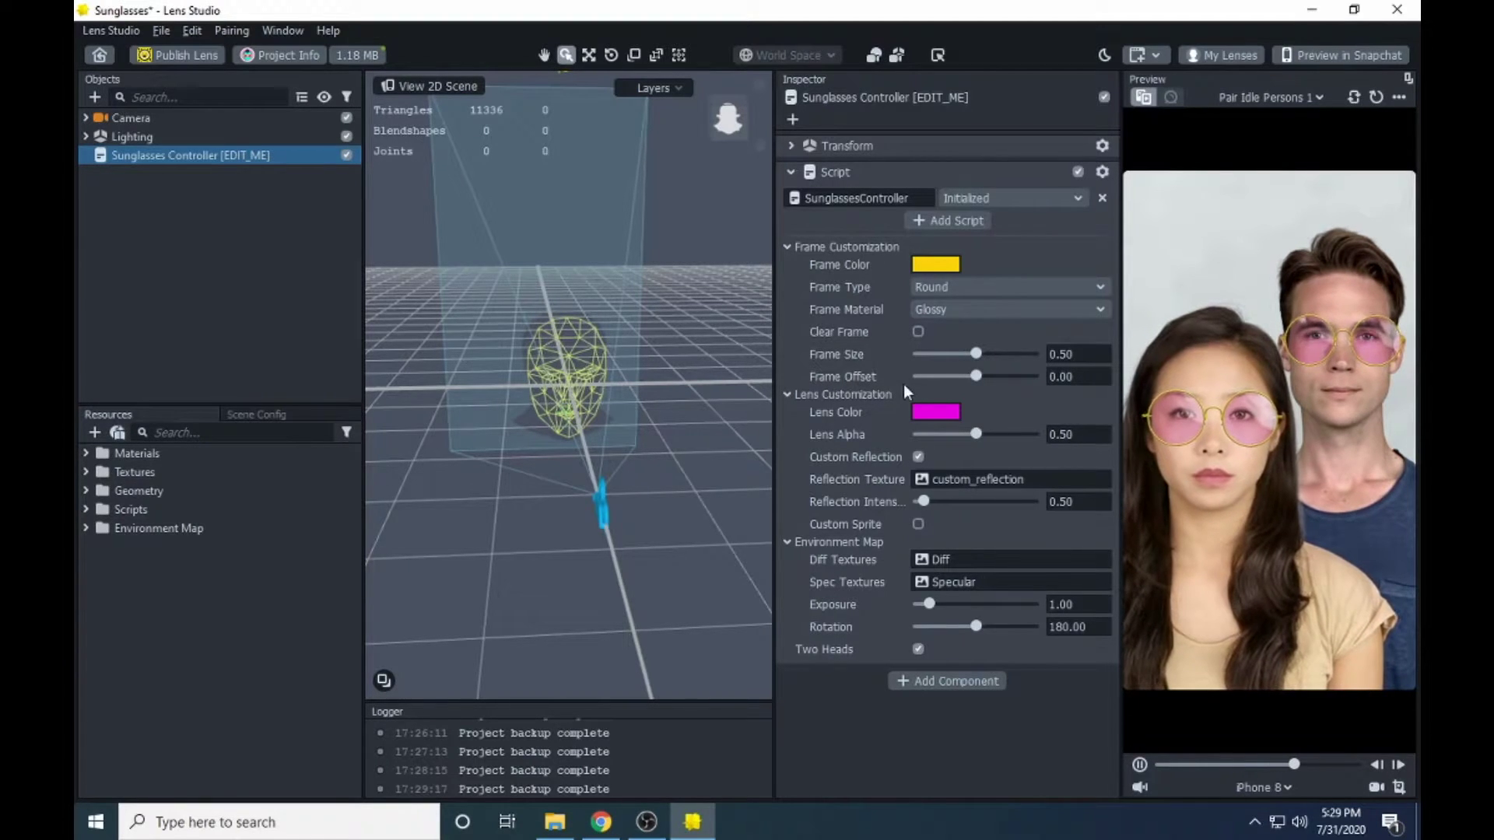
pyautogui.click(795, 393)
pyautogui.click(787, 408)
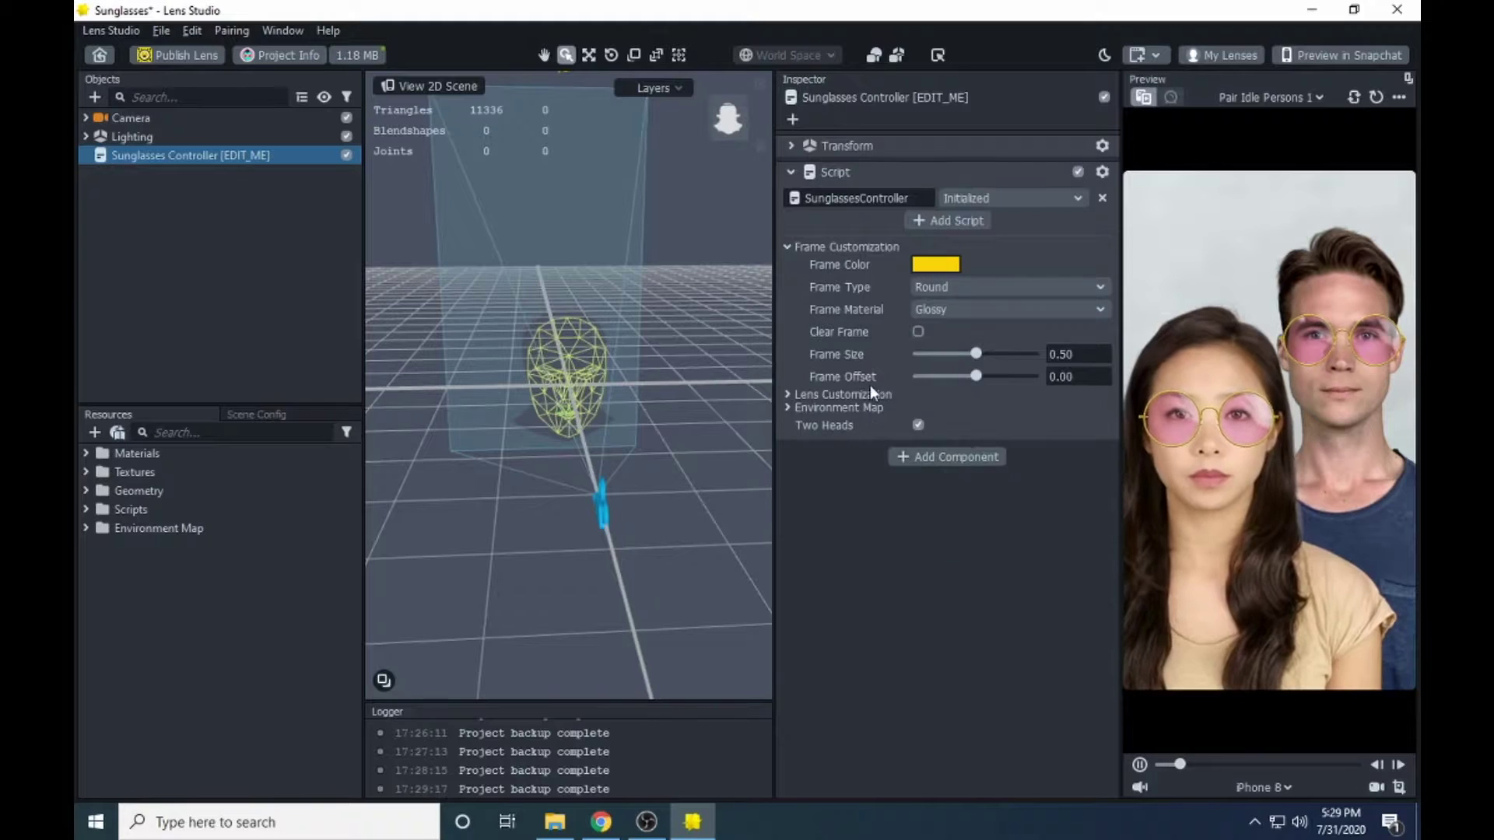
pyautogui.click(787, 395)
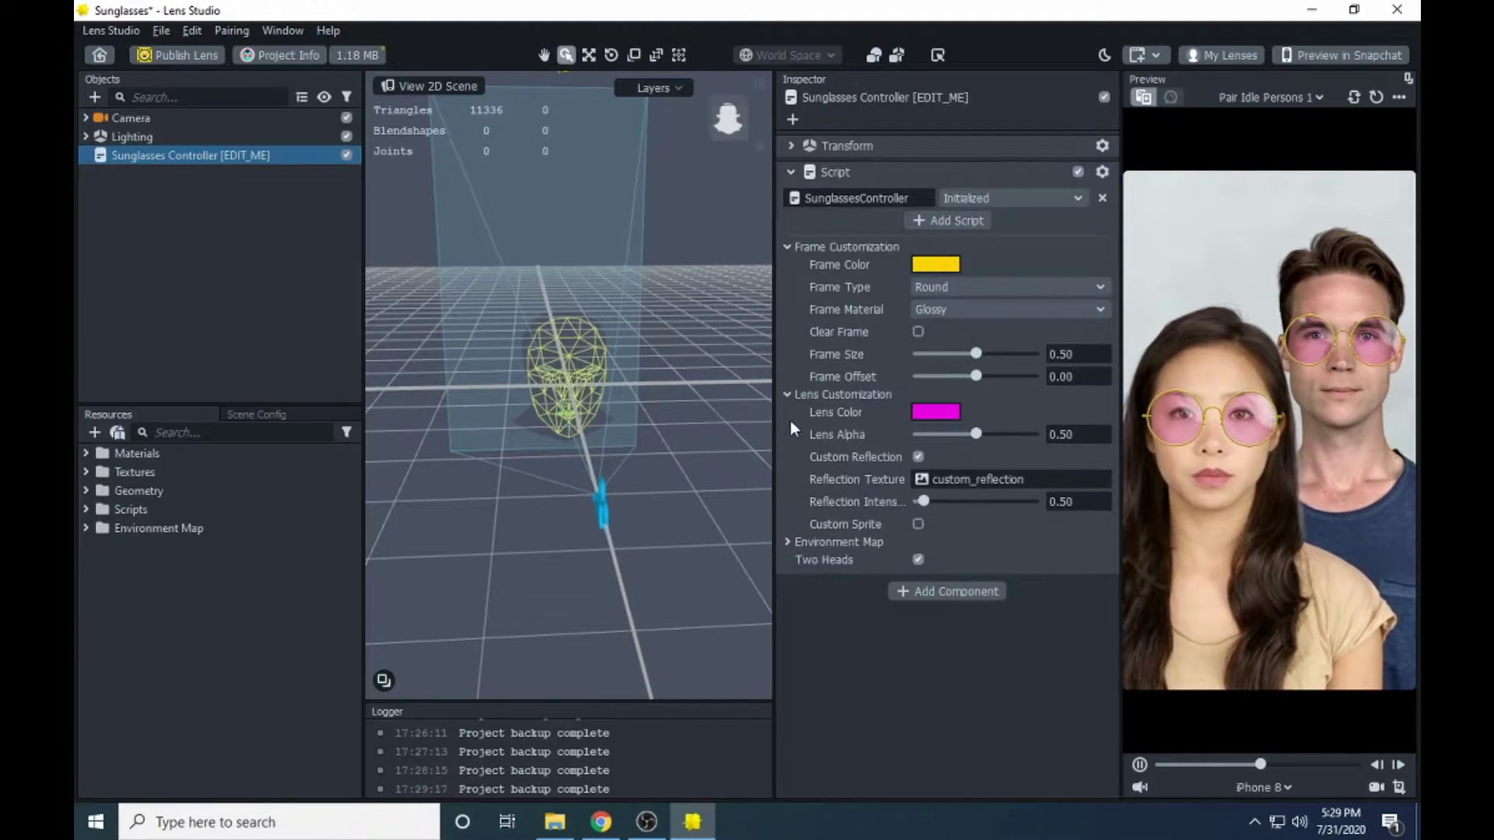
pyautogui.click(788, 541)
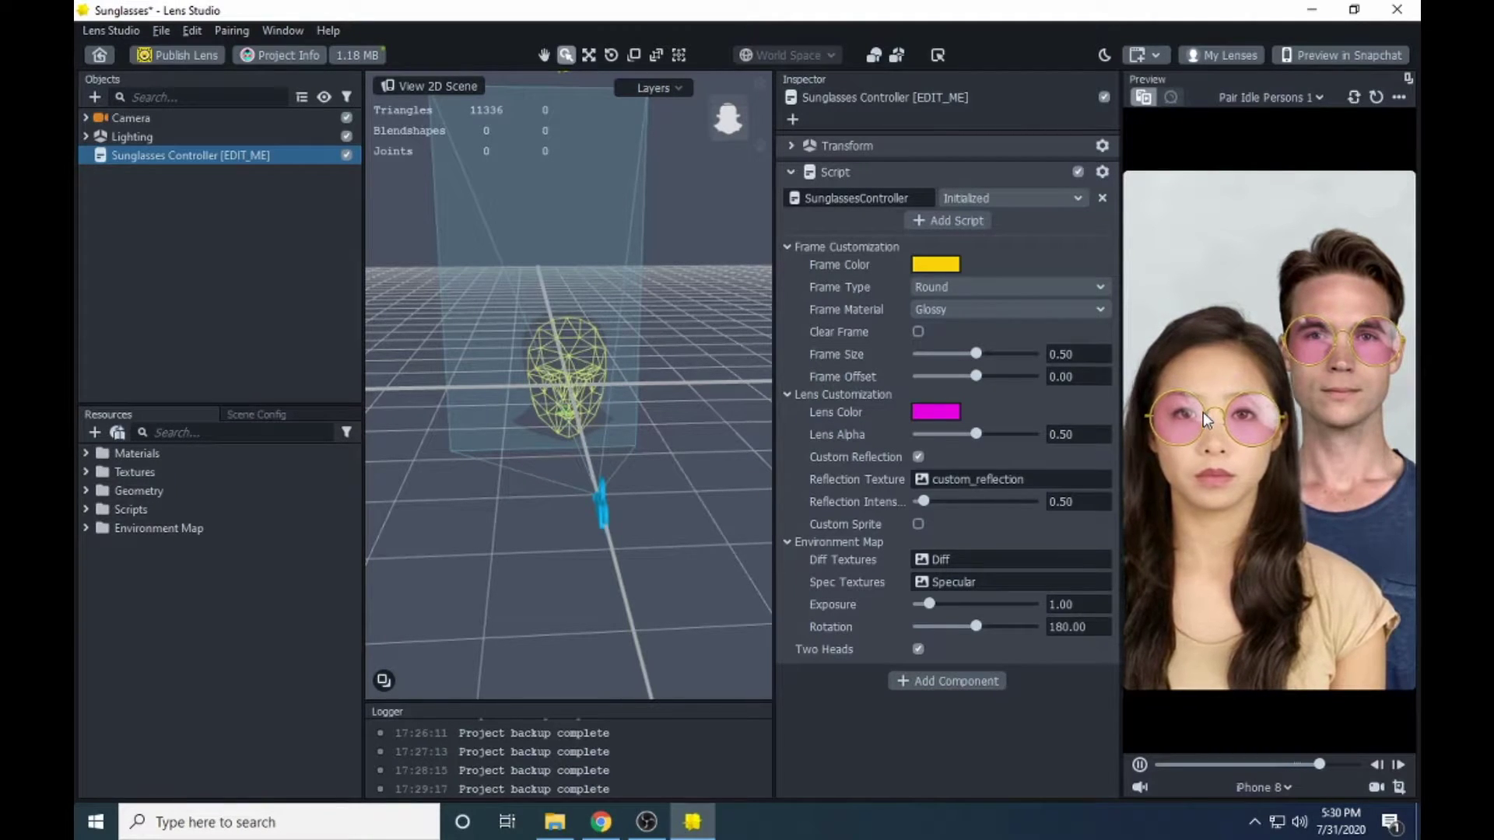
# - Try blue and then white (#fff) as the sunglasses frame colour
pyautogui.click(938, 266)
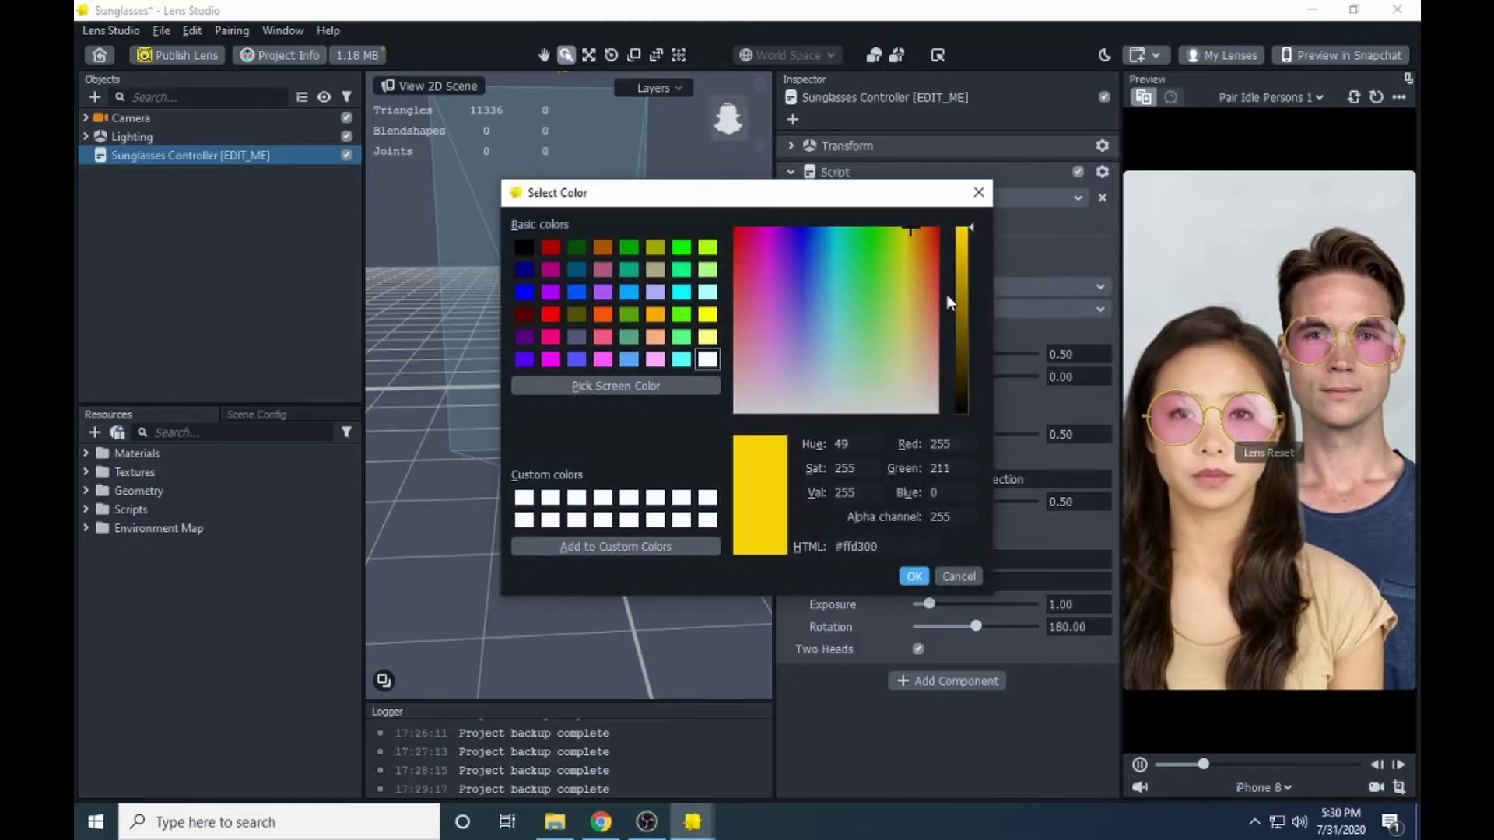
pyautogui.click(576, 293)
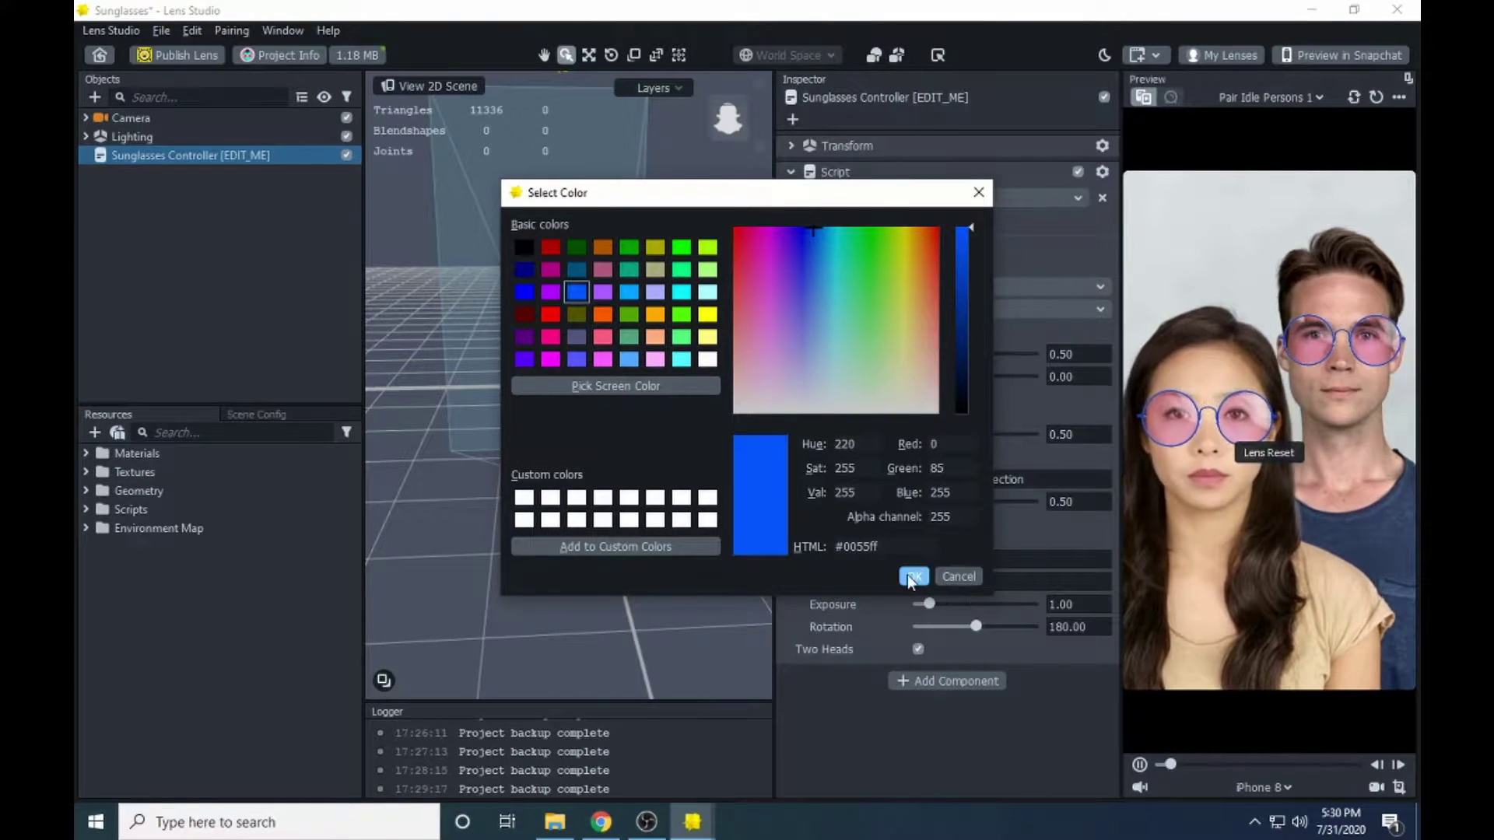
pyautogui.click(912, 577)
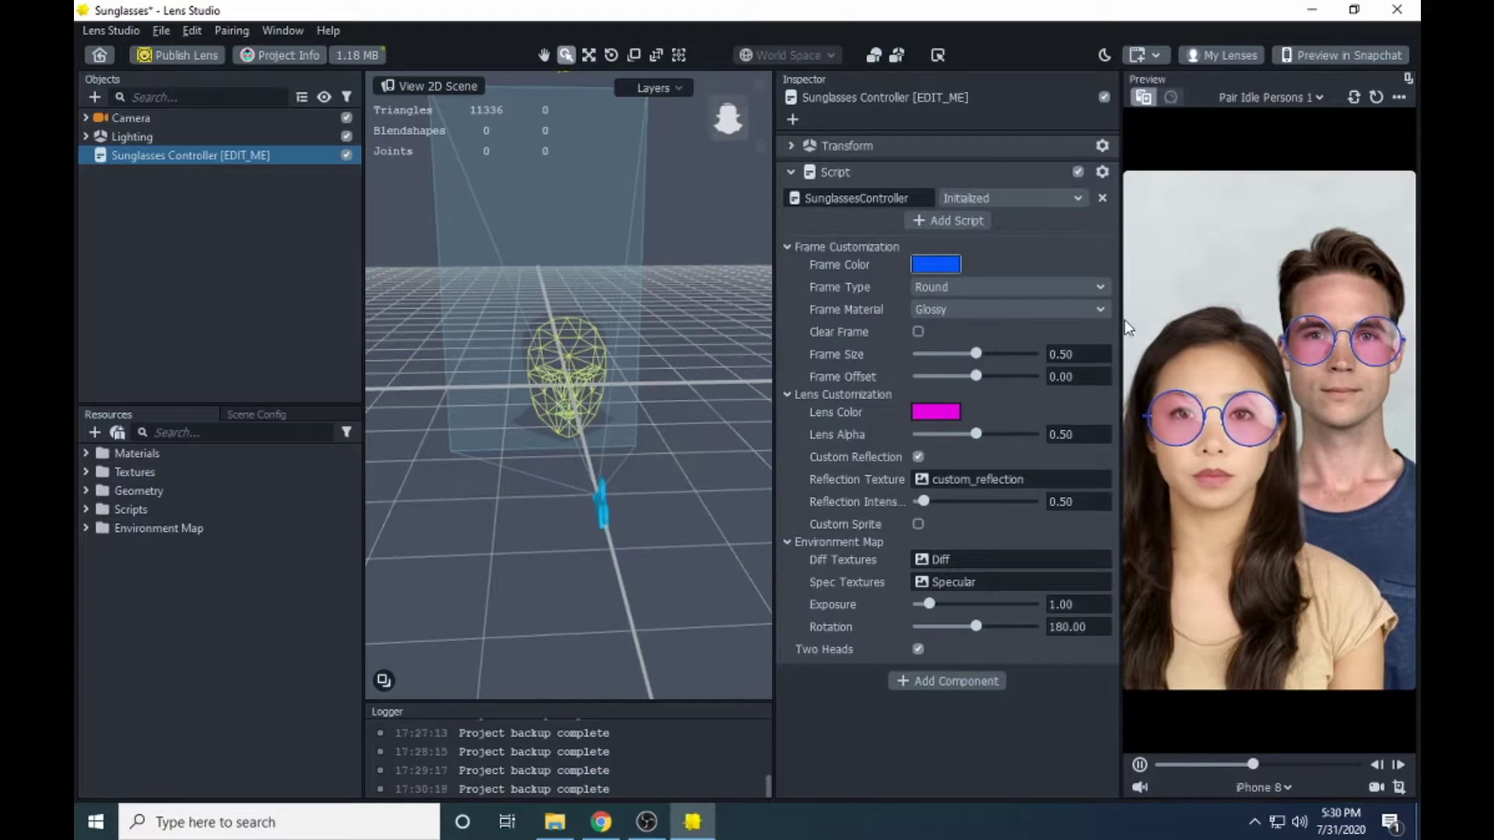
pyautogui.click(936, 265)
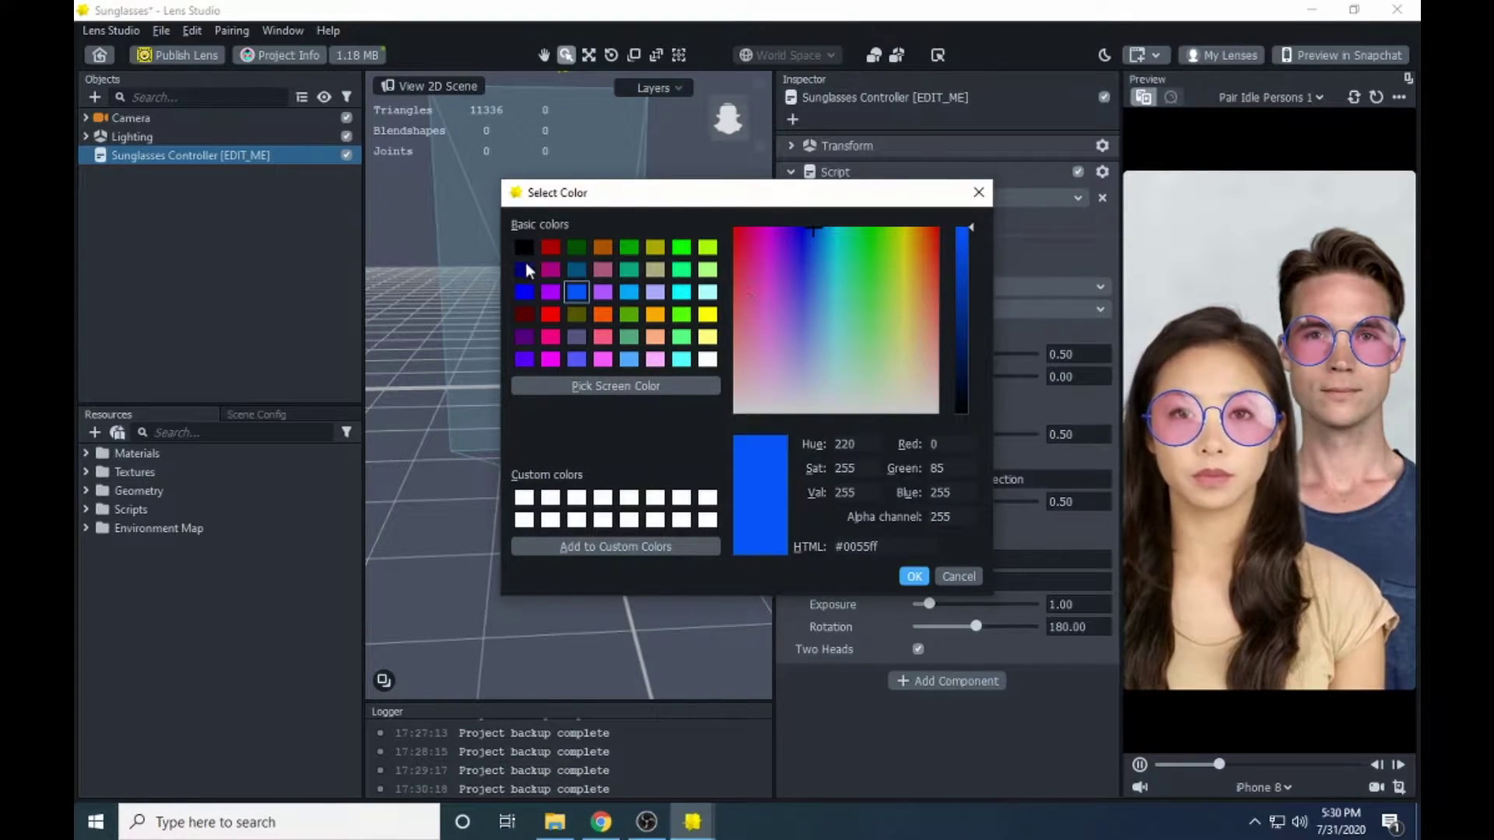
pyautogui.click(863, 547)
pyautogui.hotkey('ctrl', 'a')
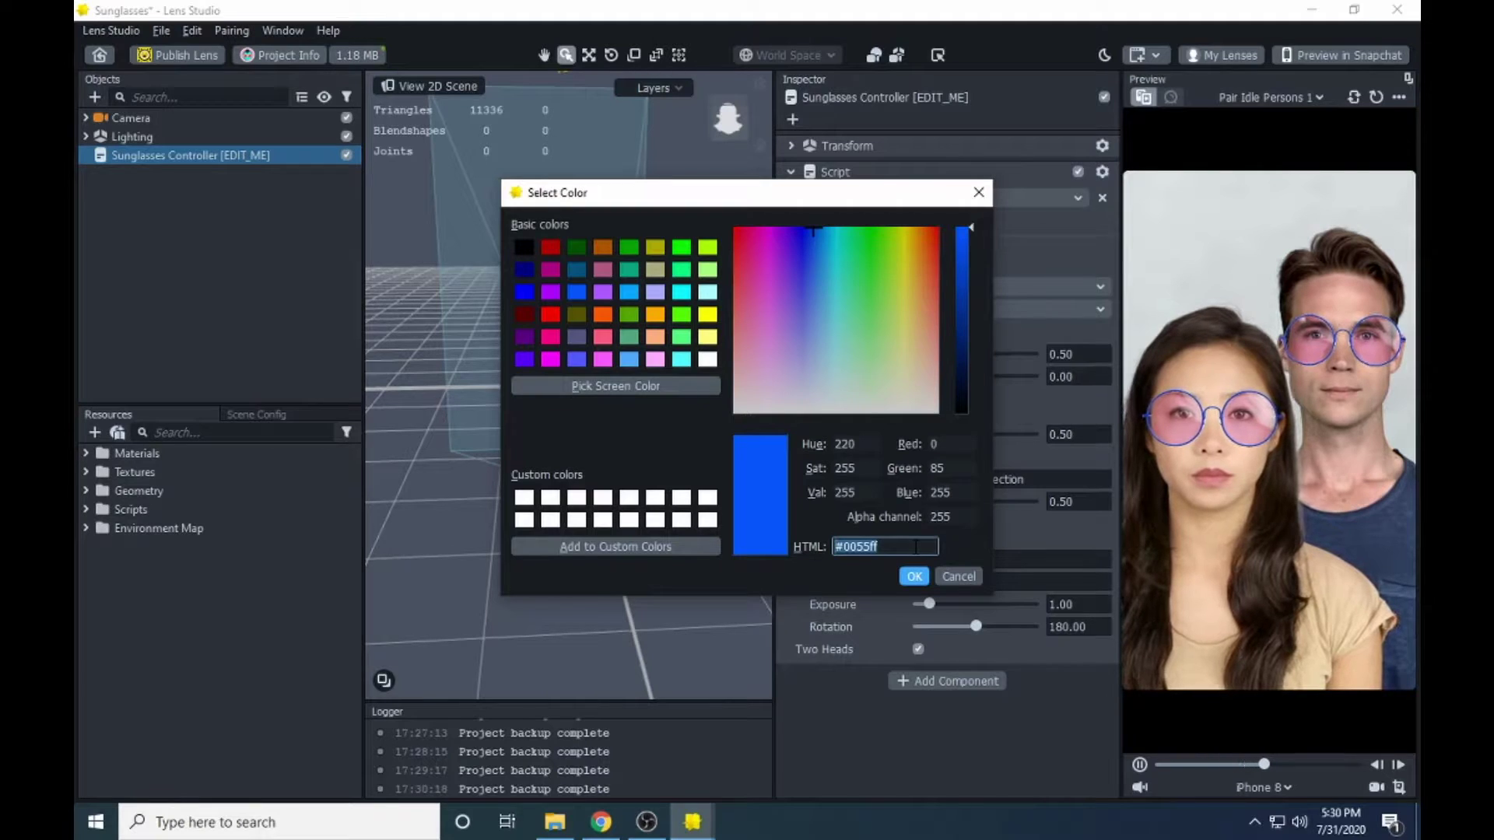
pyautogui.write('#')
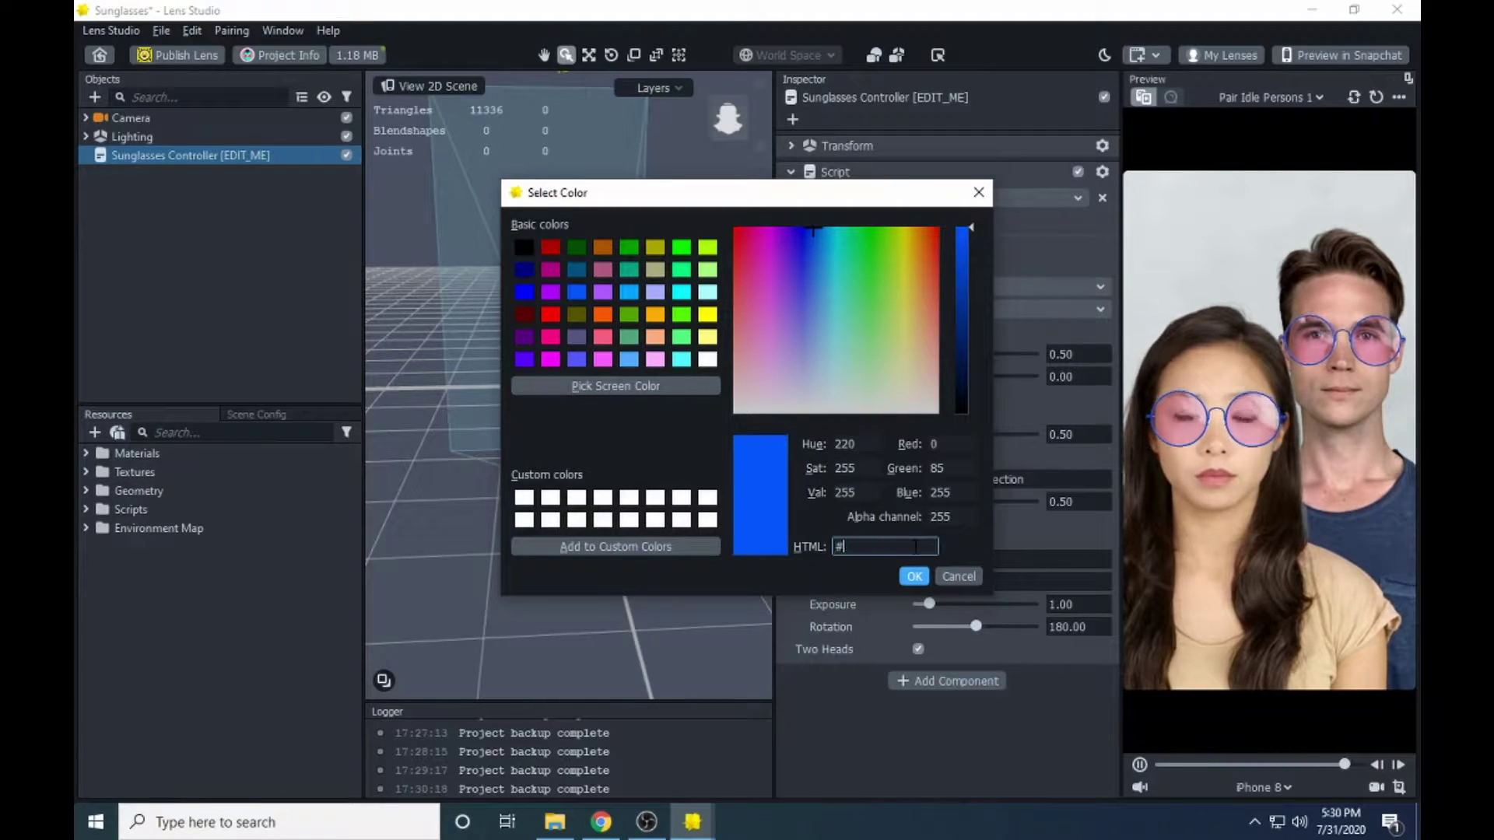
pyautogui.write('fff')
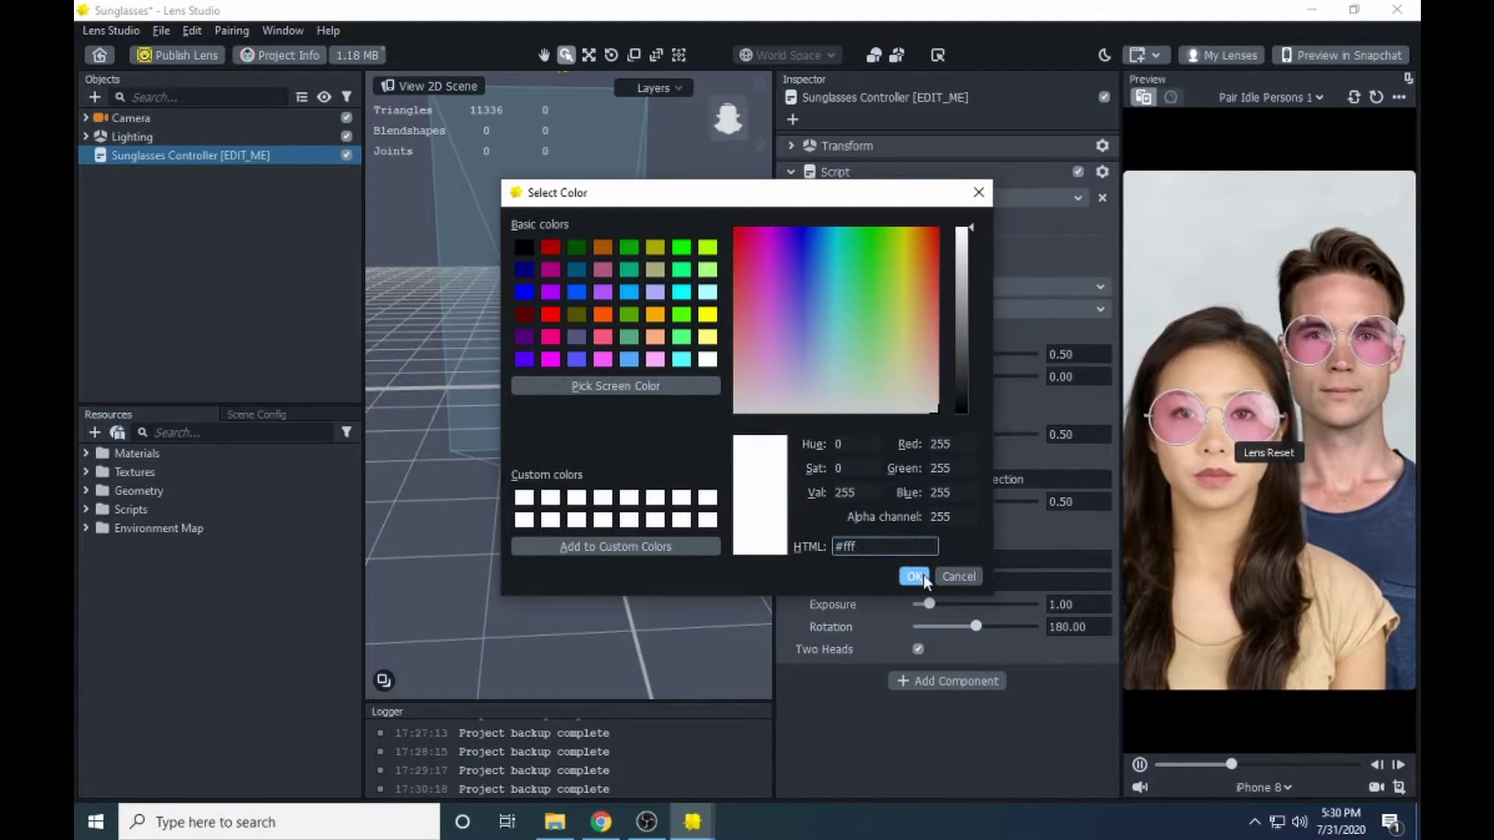
pyautogui.click(918, 577)
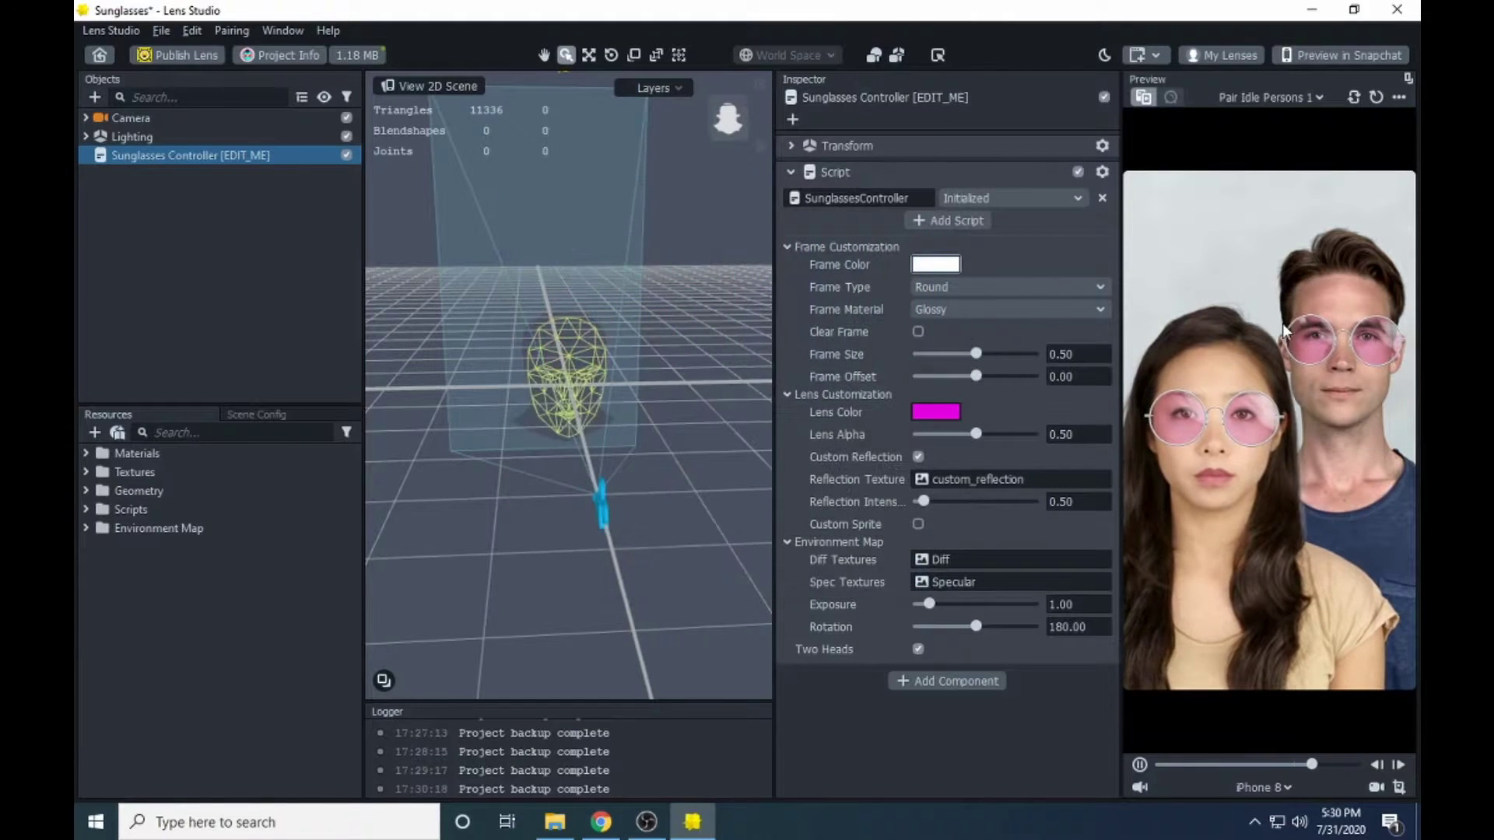
# - Try black, then set the frame colour to red (#ff0000)
pyautogui.click(937, 265)
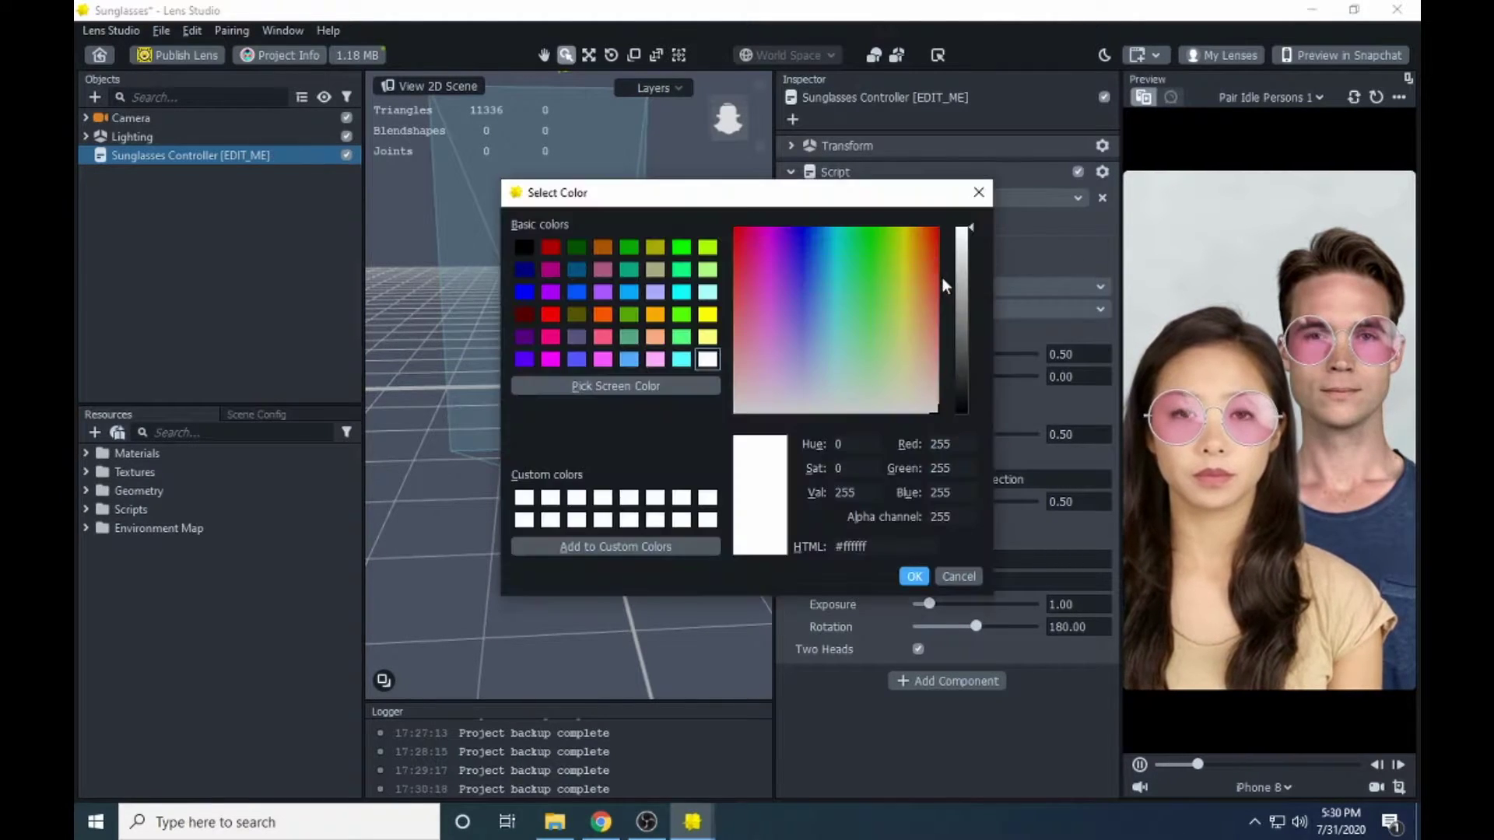
pyautogui.click(524, 248)
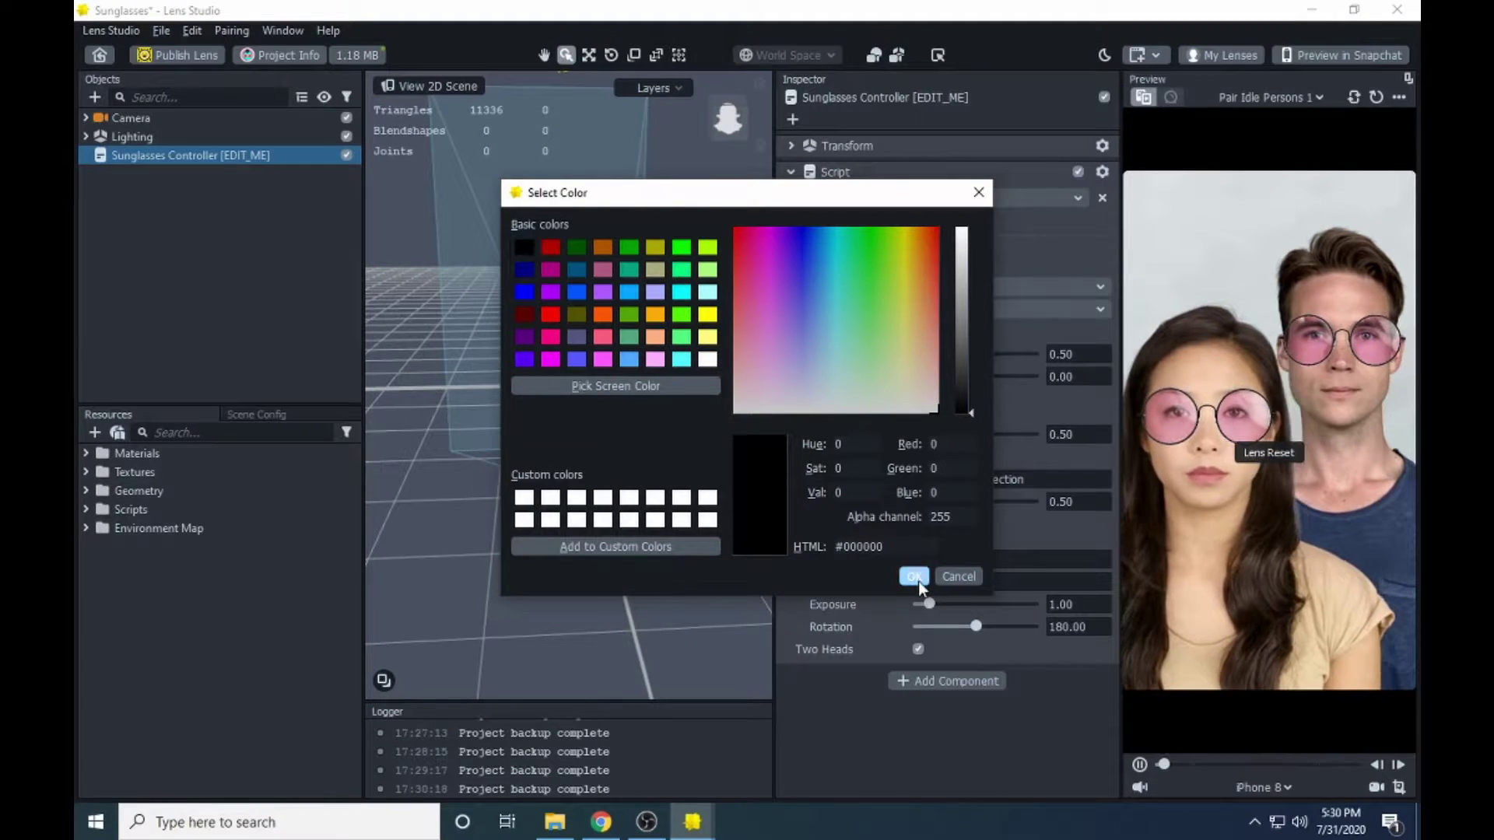
pyautogui.click(913, 578)
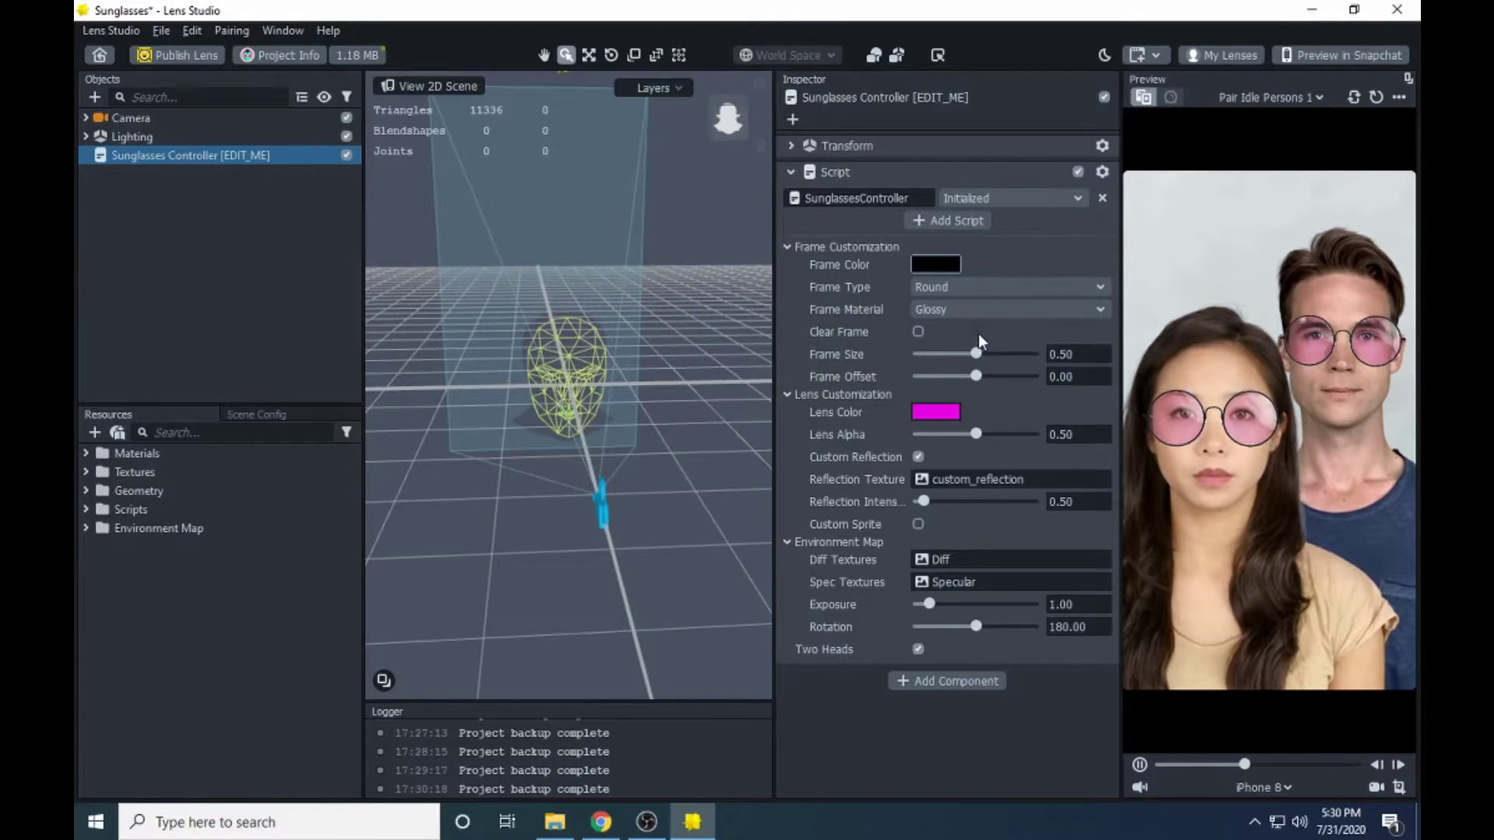
pyautogui.click(936, 265)
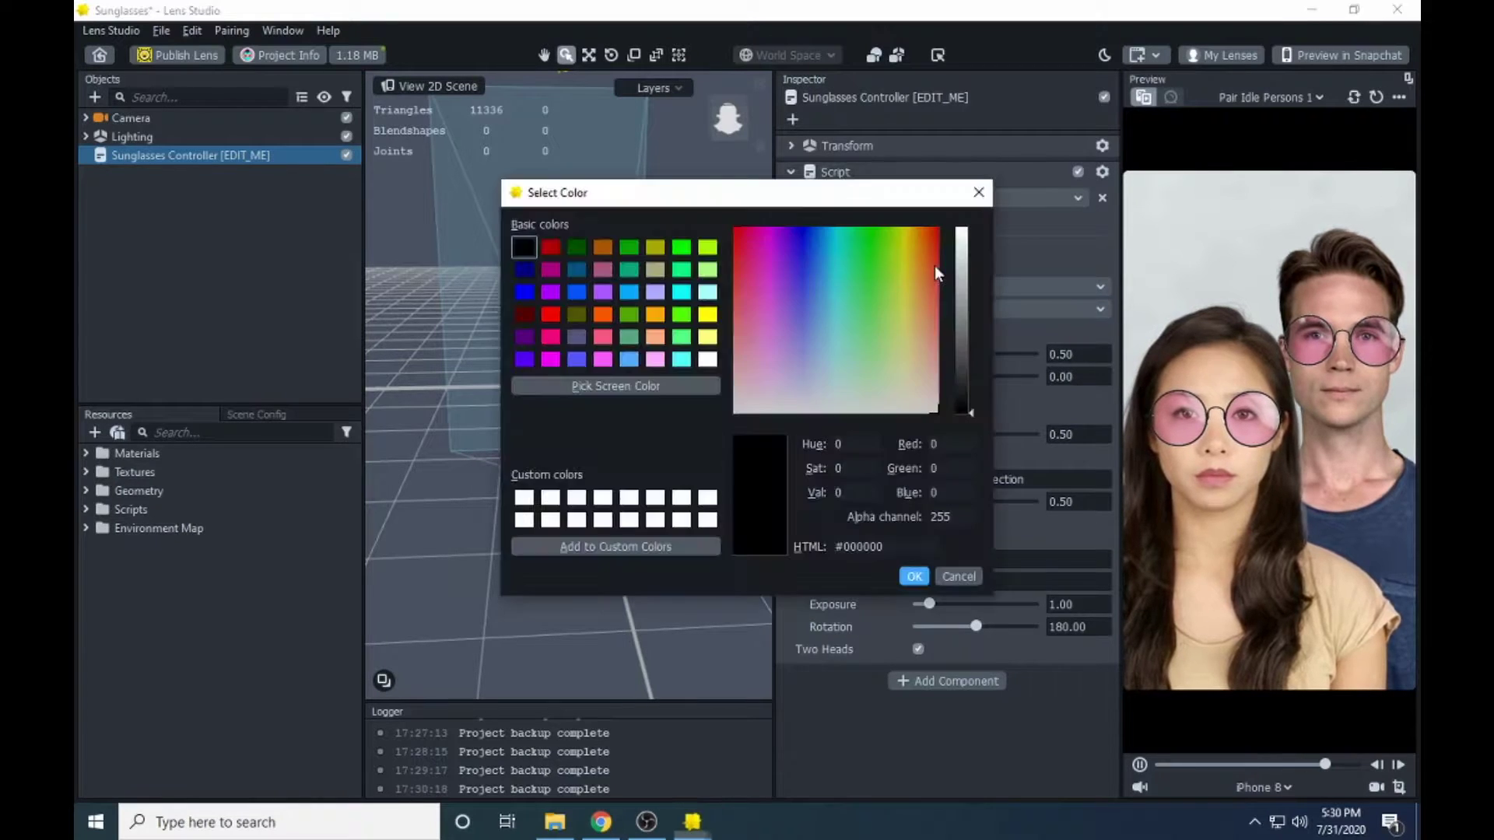
pyautogui.click(524, 498)
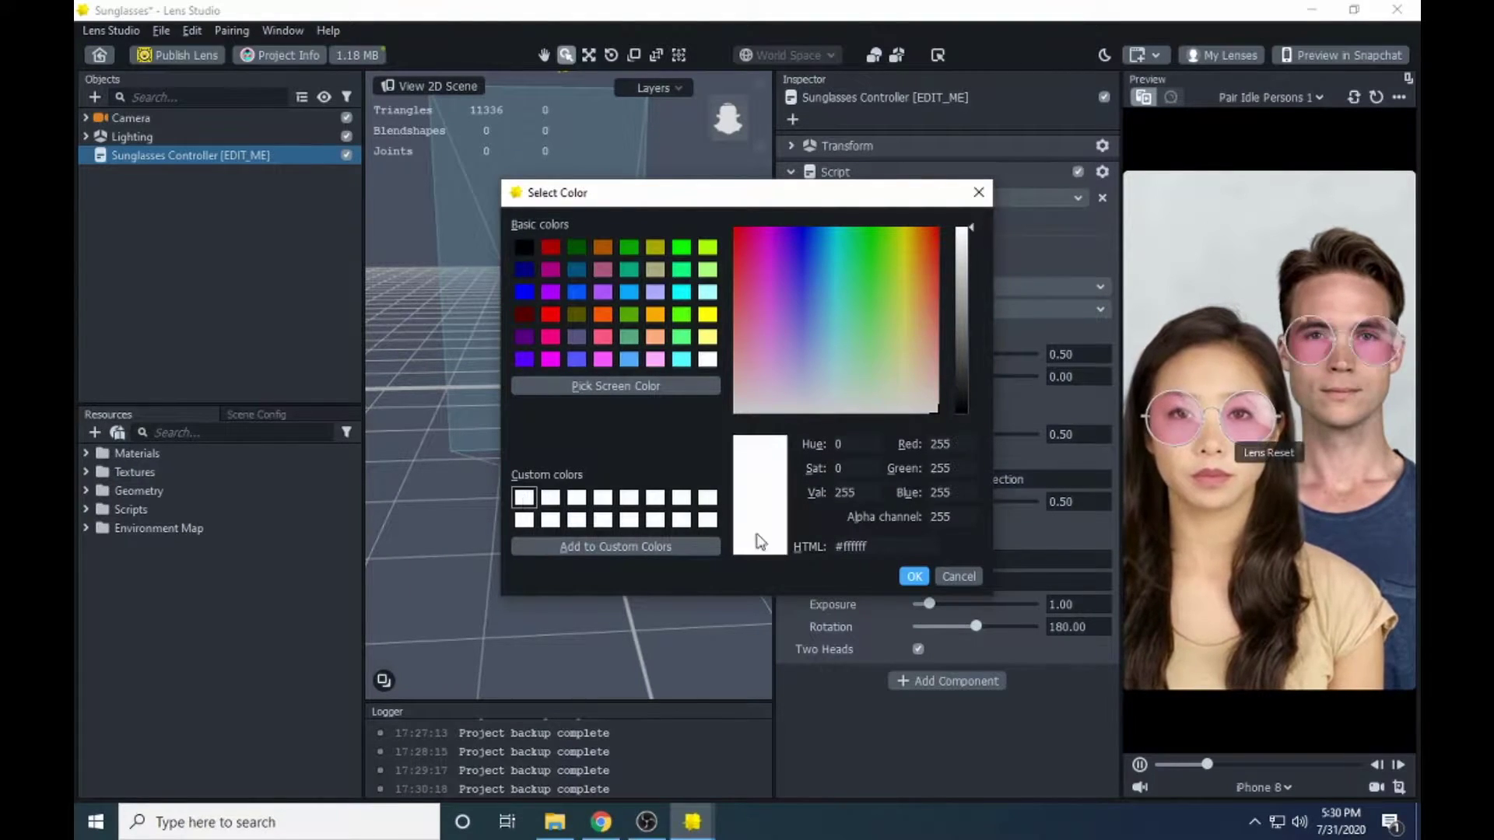
pyautogui.click(550, 315)
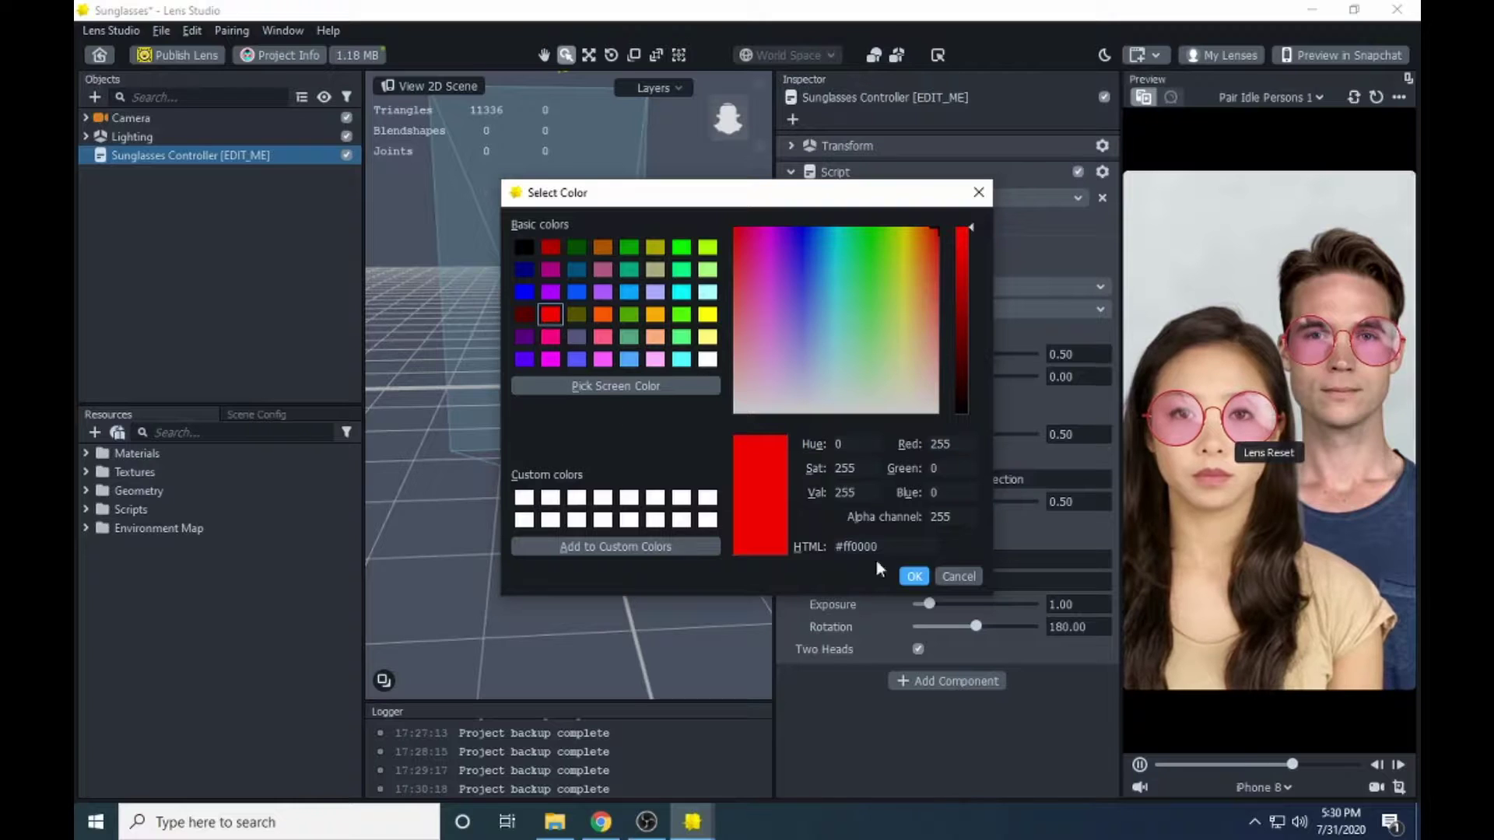
pyautogui.click(915, 576)
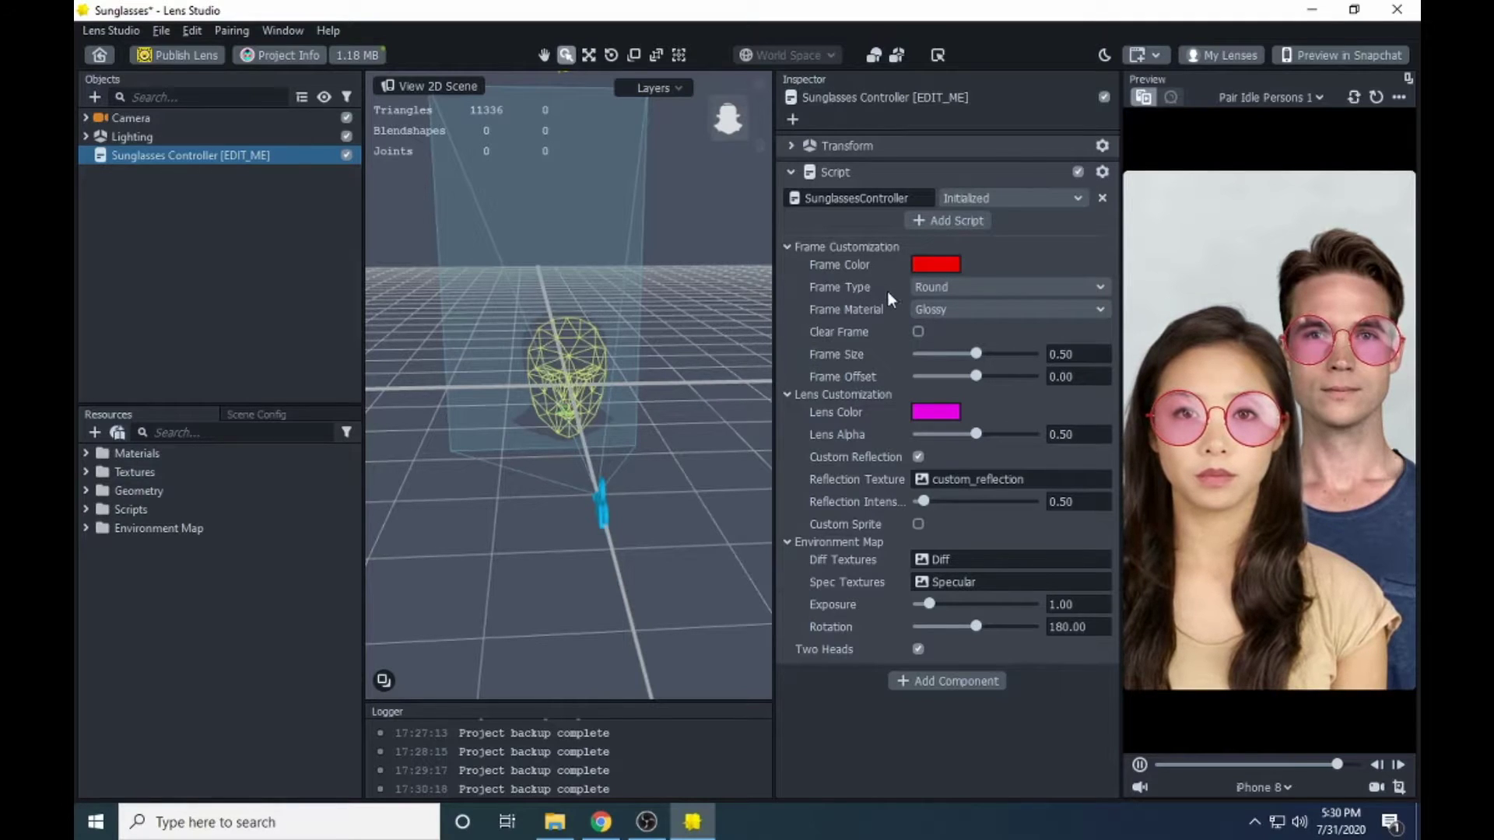
# - Try the Cat, Heart and Round frame styles on the glasses
pyautogui.click(1004, 287)
pyautogui.click(1048, 217)
pyautogui.click(988, 284)
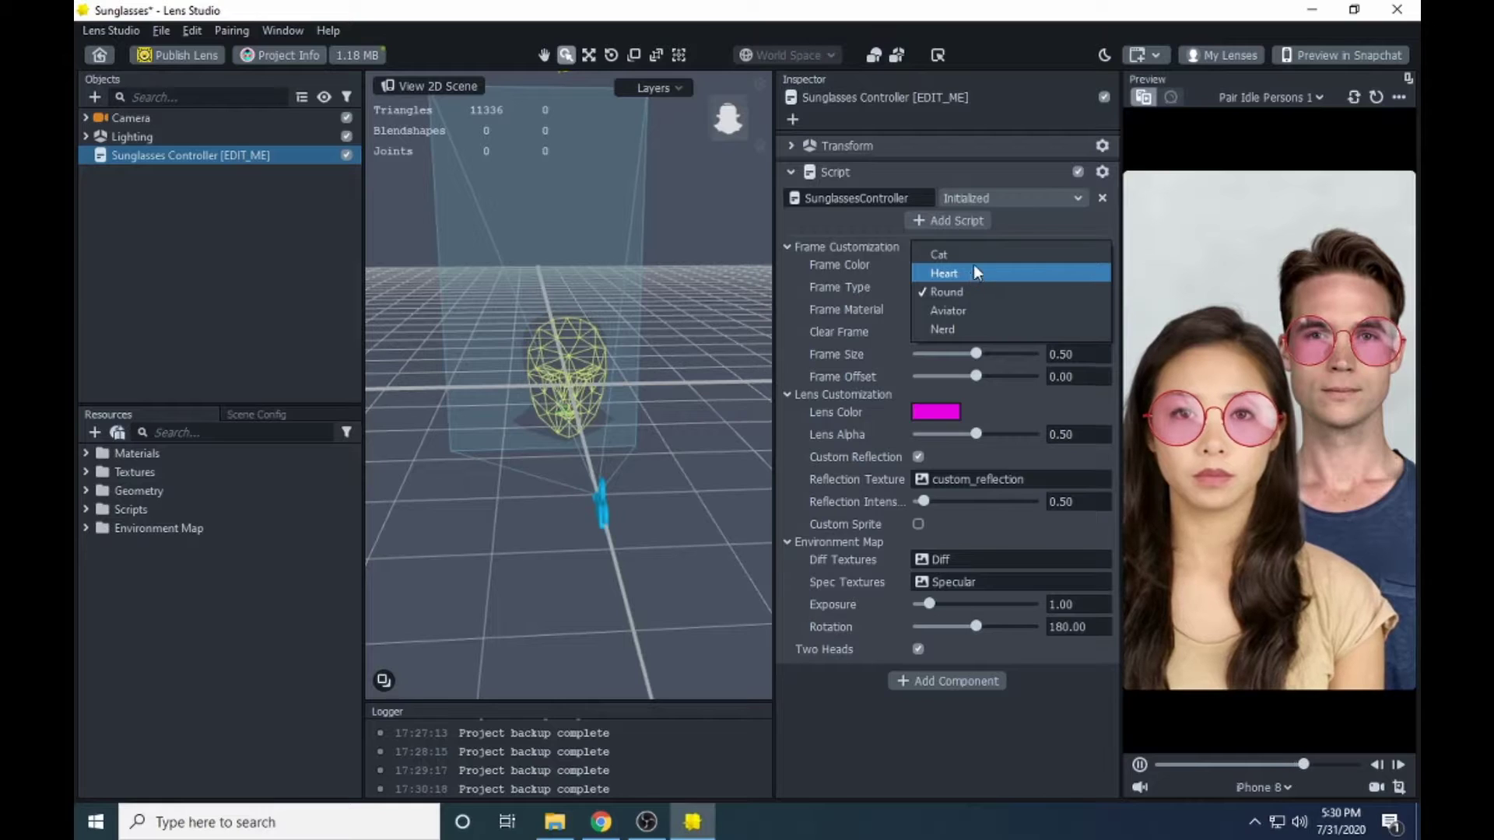
pyautogui.click(978, 255)
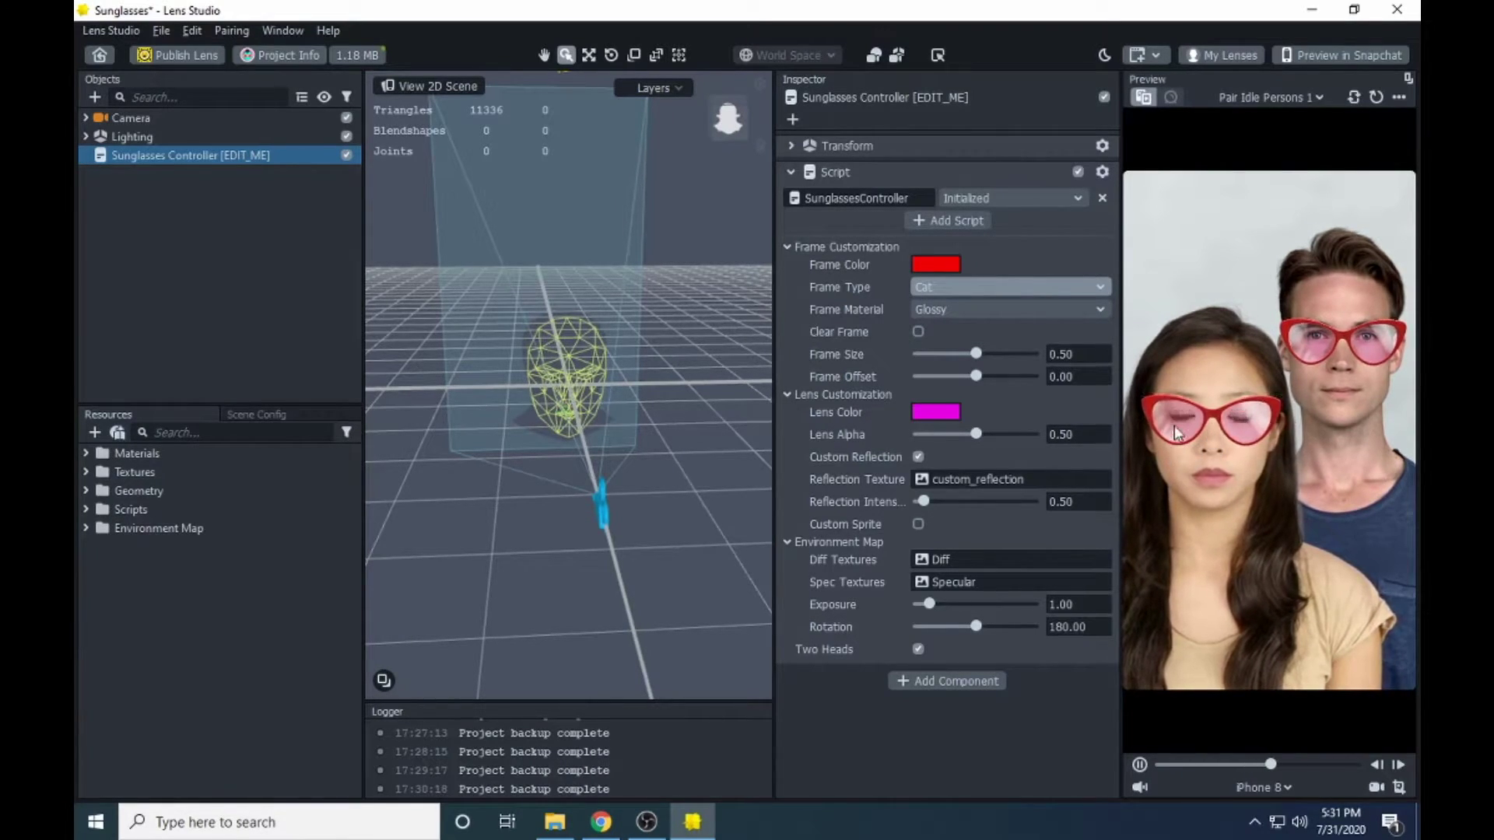
pyautogui.click(976, 286)
pyautogui.click(971, 311)
pyautogui.click(992, 288)
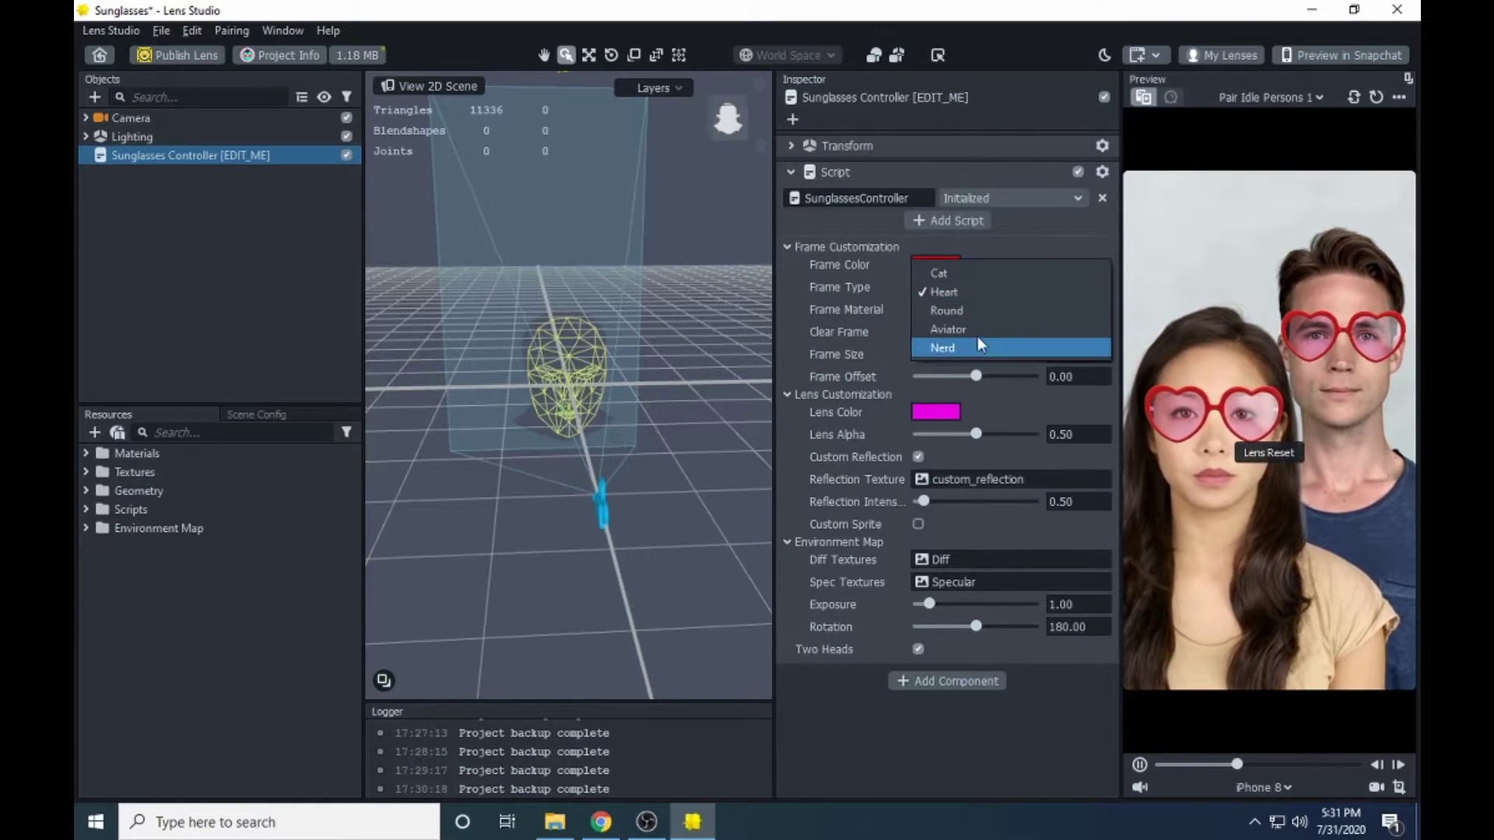
pyautogui.click(983, 310)
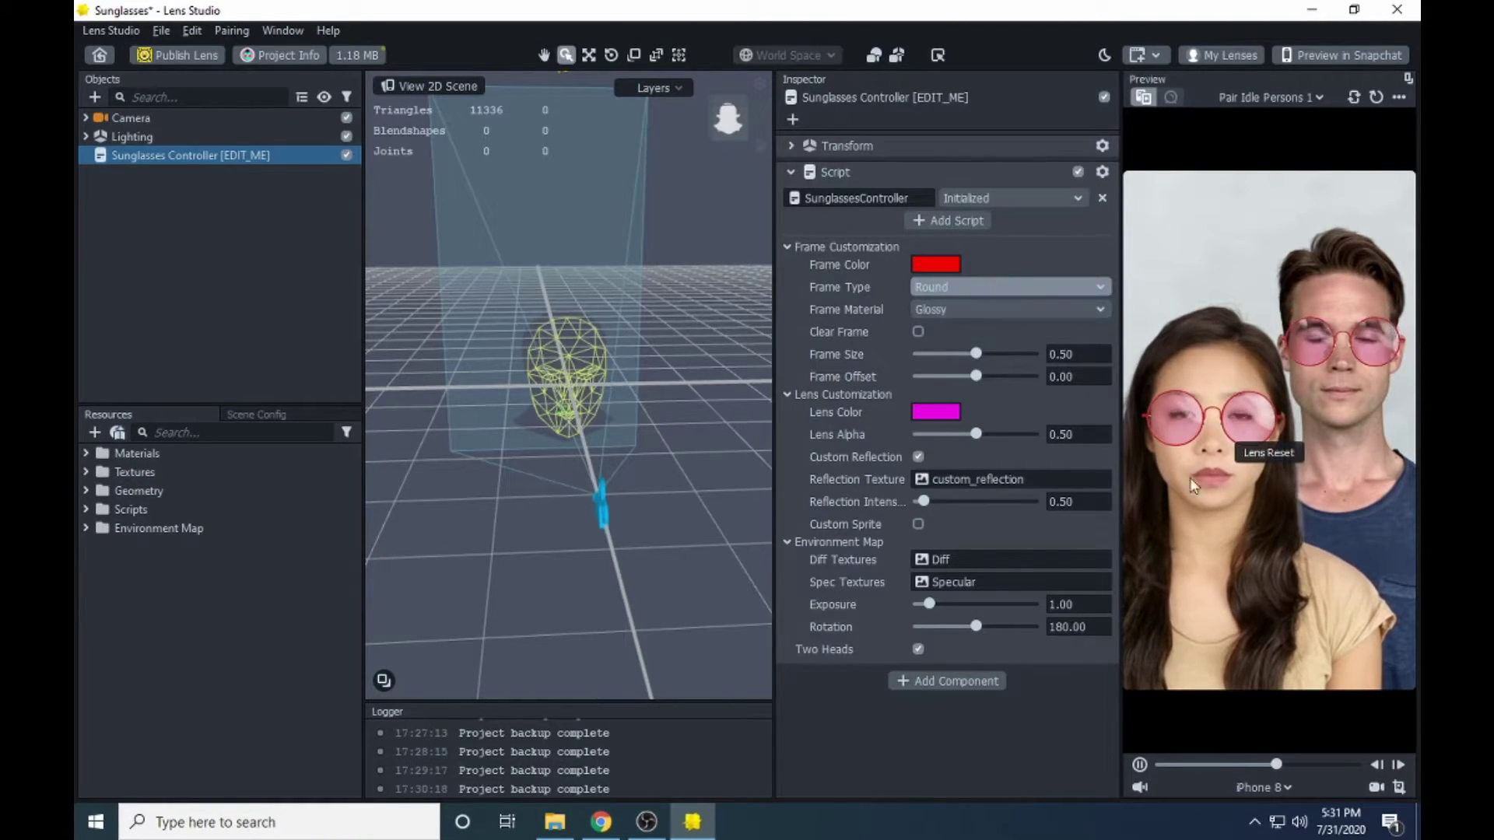
# - Try the Aviator and Nerd frame types, then settle on Aviator
pyautogui.click(1026, 289)
pyautogui.click(991, 293)
pyautogui.click(1025, 288)
pyautogui.click(1026, 291)
pyautogui.click(1058, 285)
pyautogui.click(1040, 306)
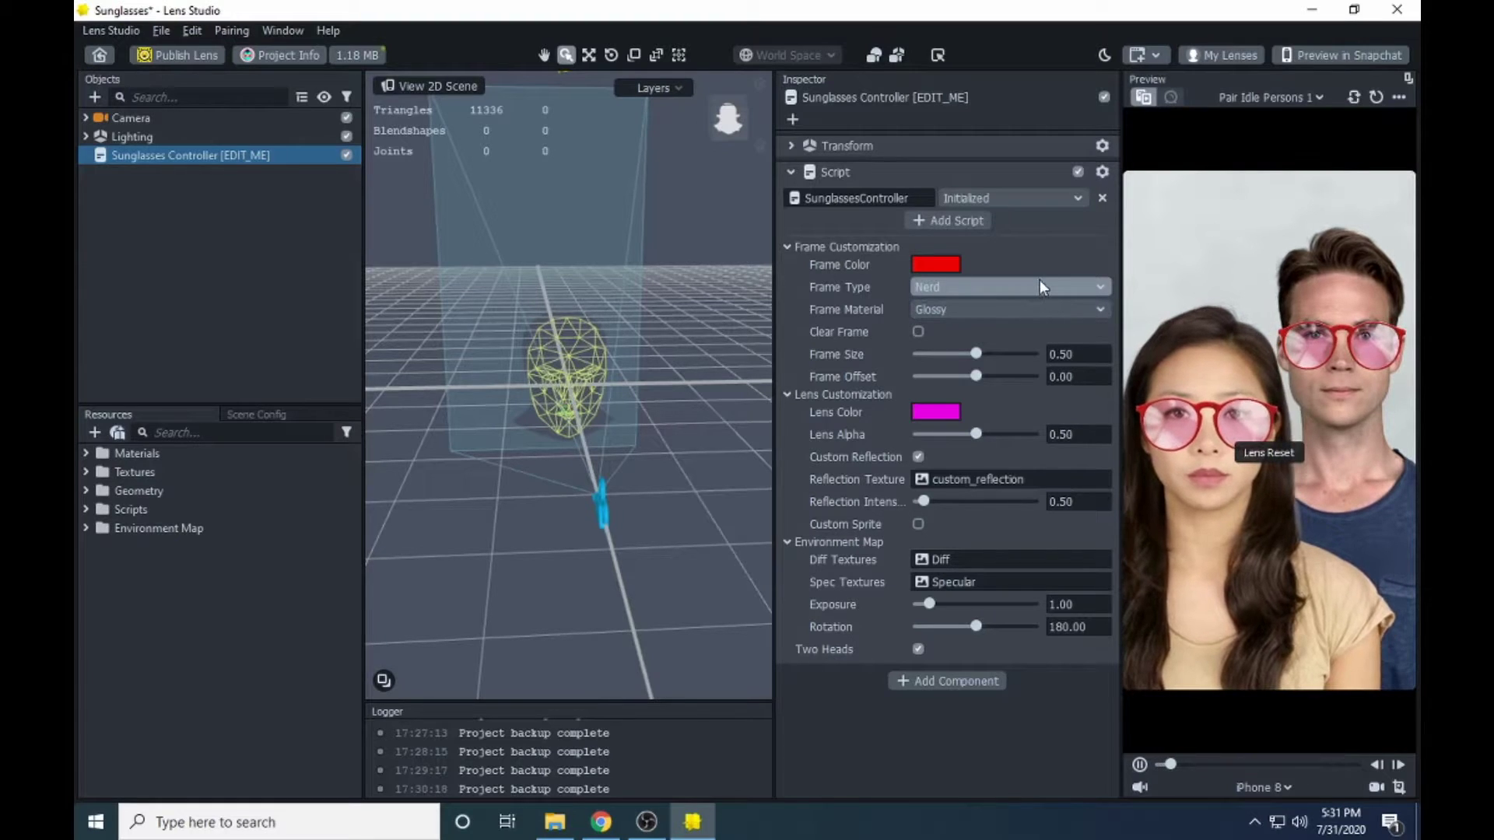
pyautogui.click(1040, 282)
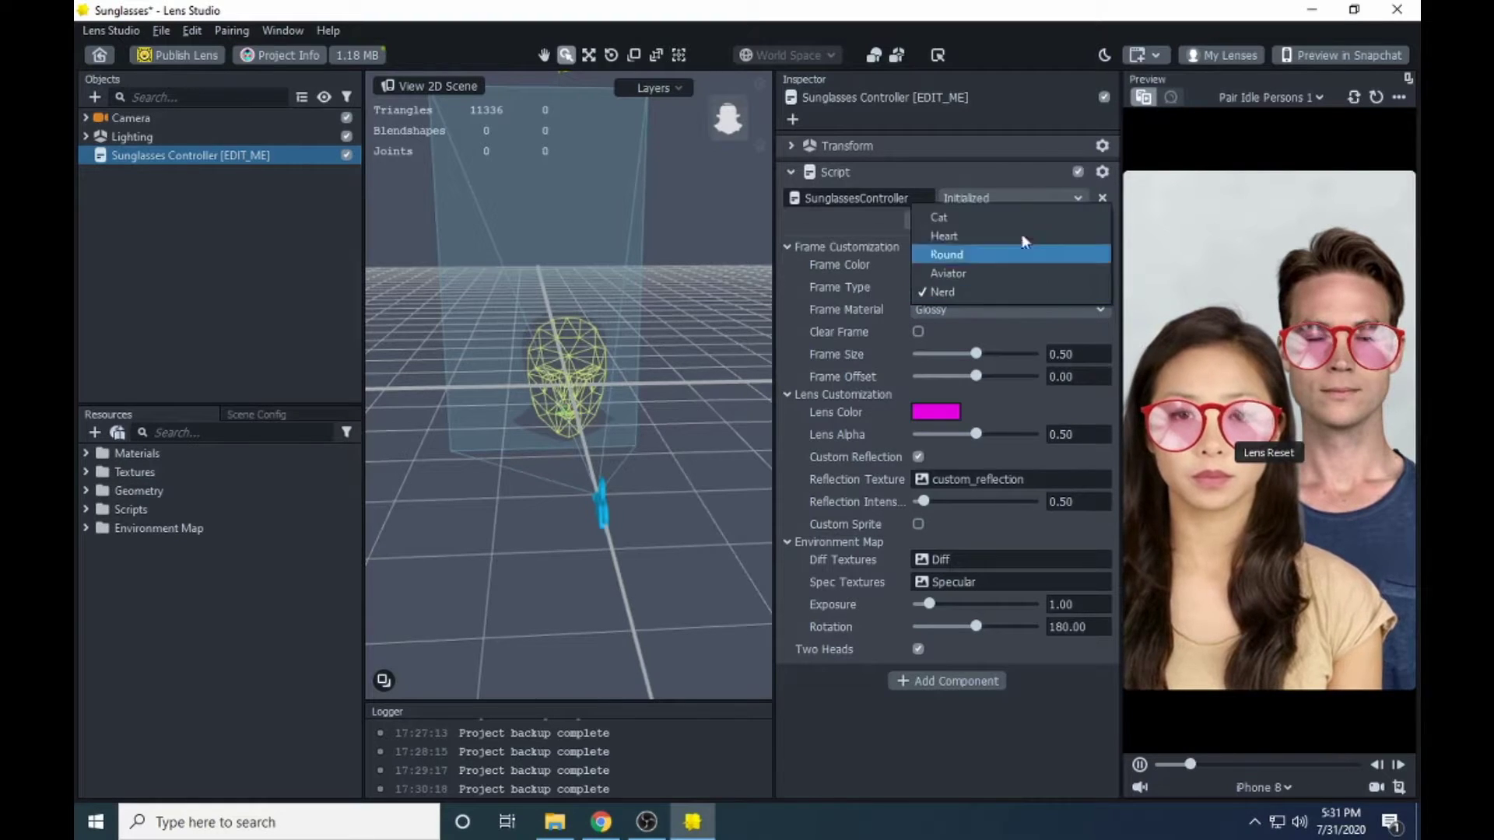
pyautogui.click(1003, 273)
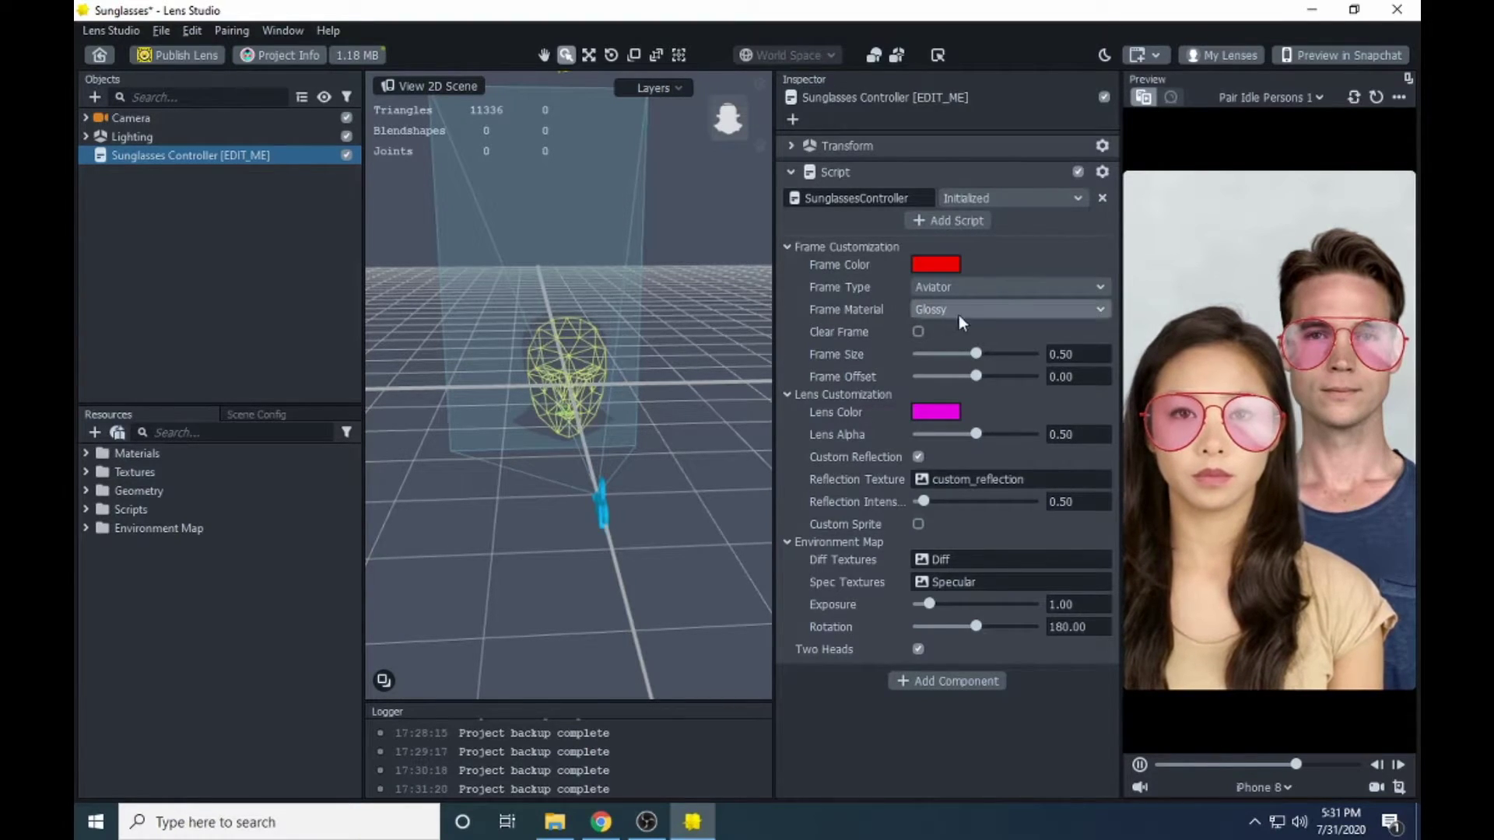
# - Change the Frame Material from Glossy to Matte
pyautogui.click(1027, 312)
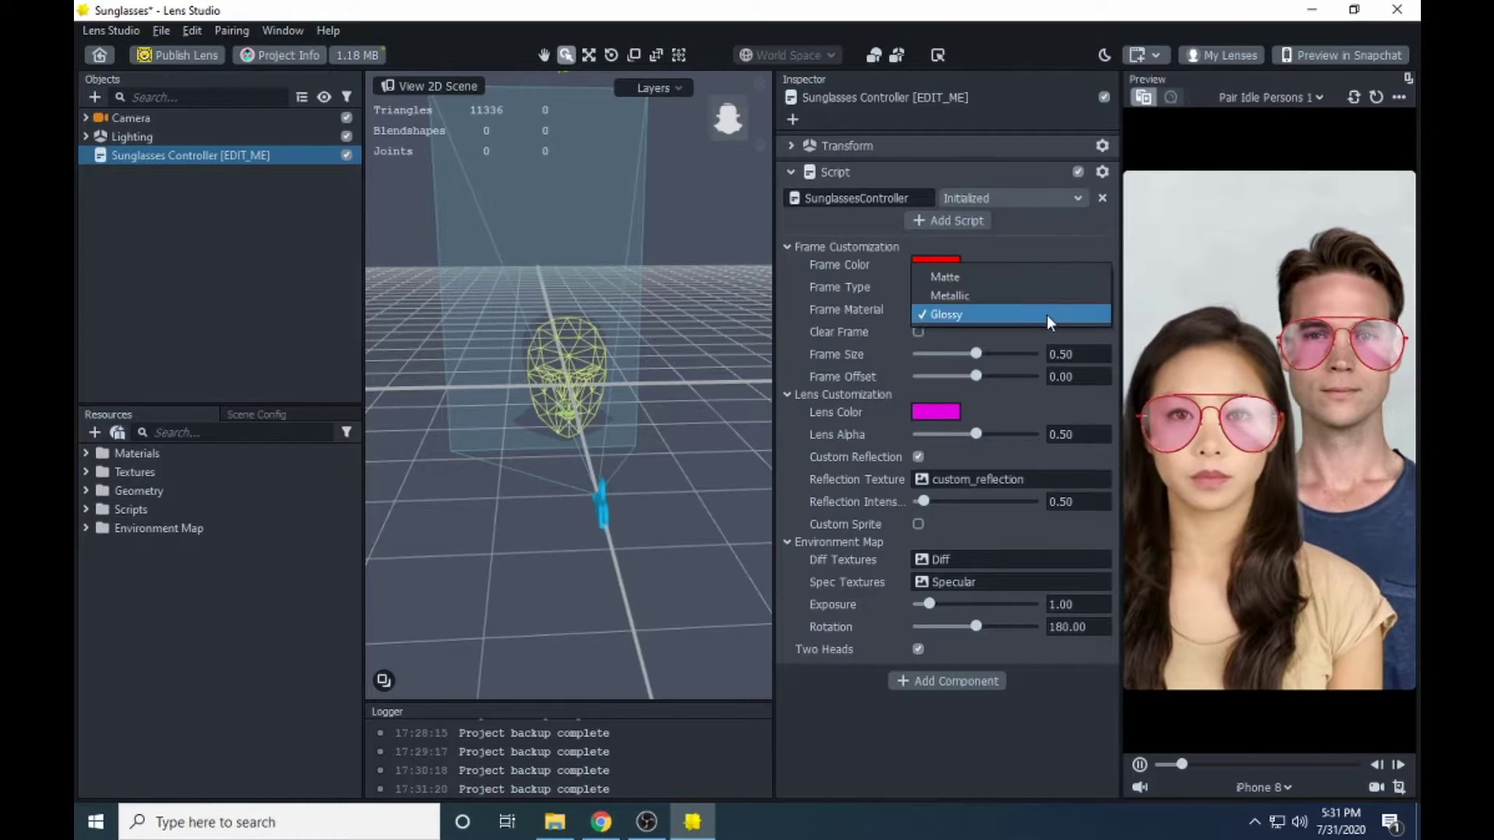
pyautogui.click(886, 306)
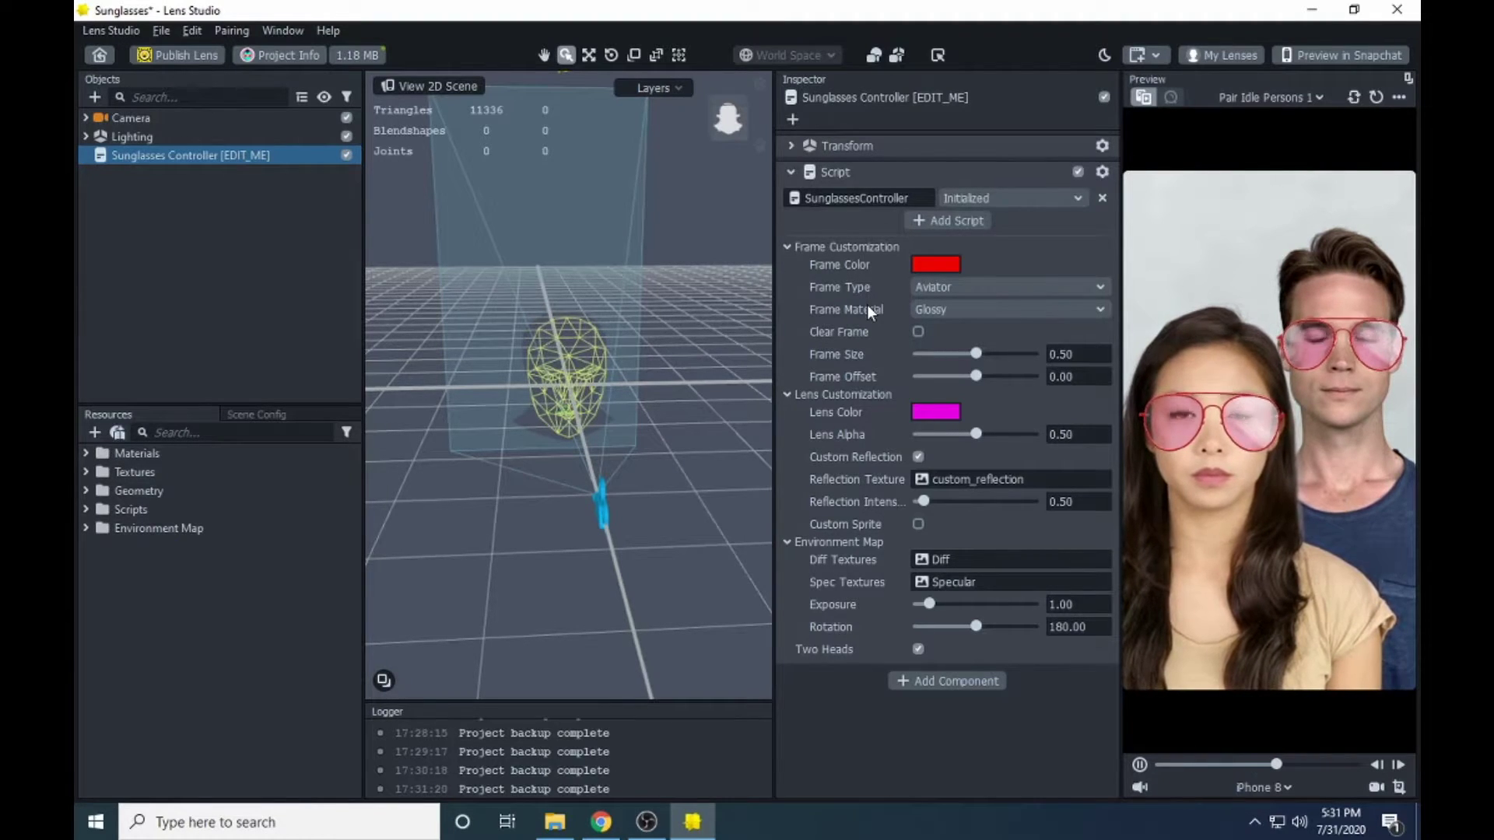
pyautogui.click(1043, 310)
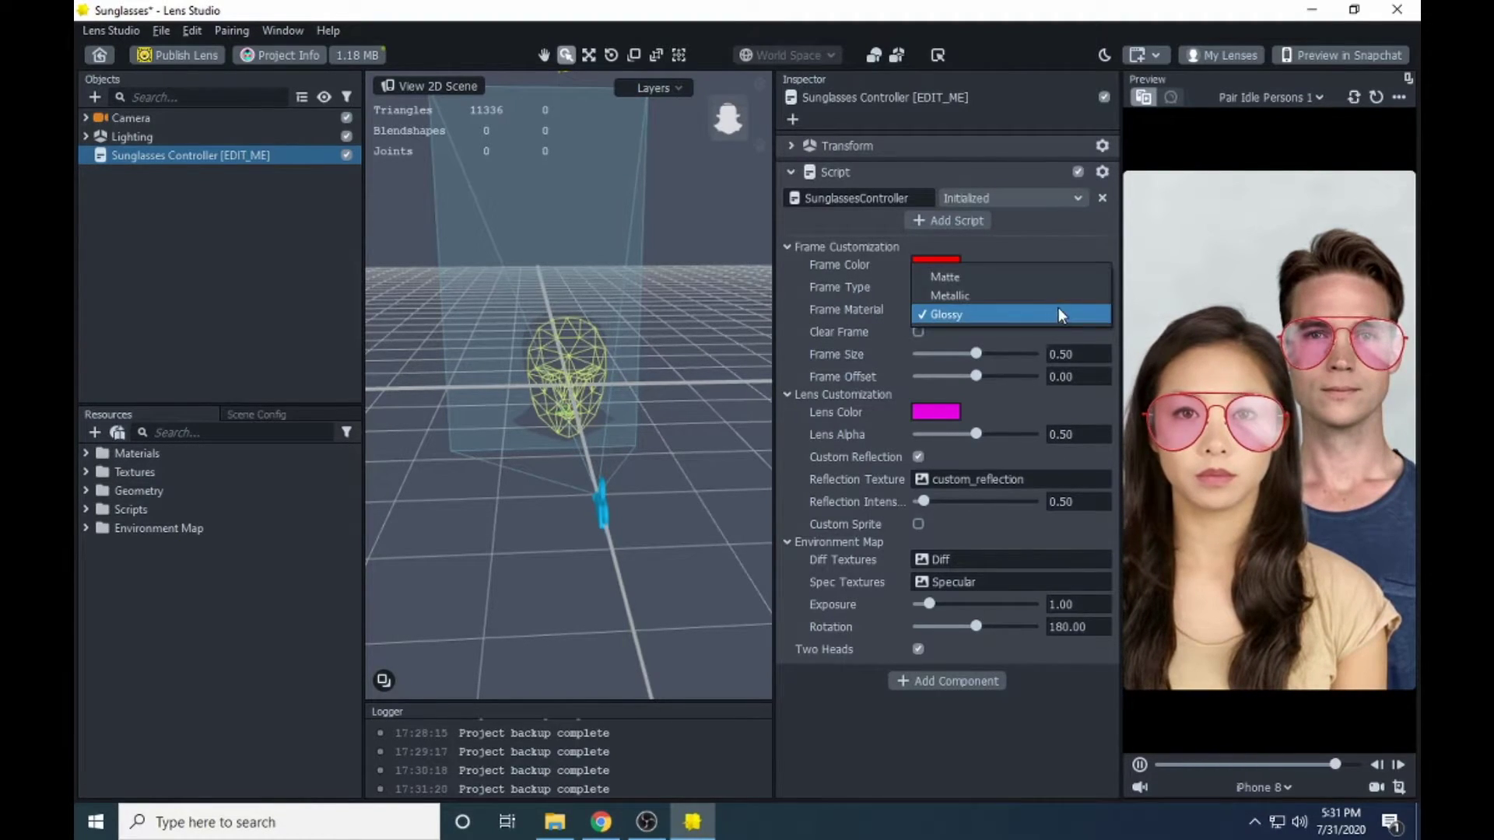
pyautogui.click(1013, 275)
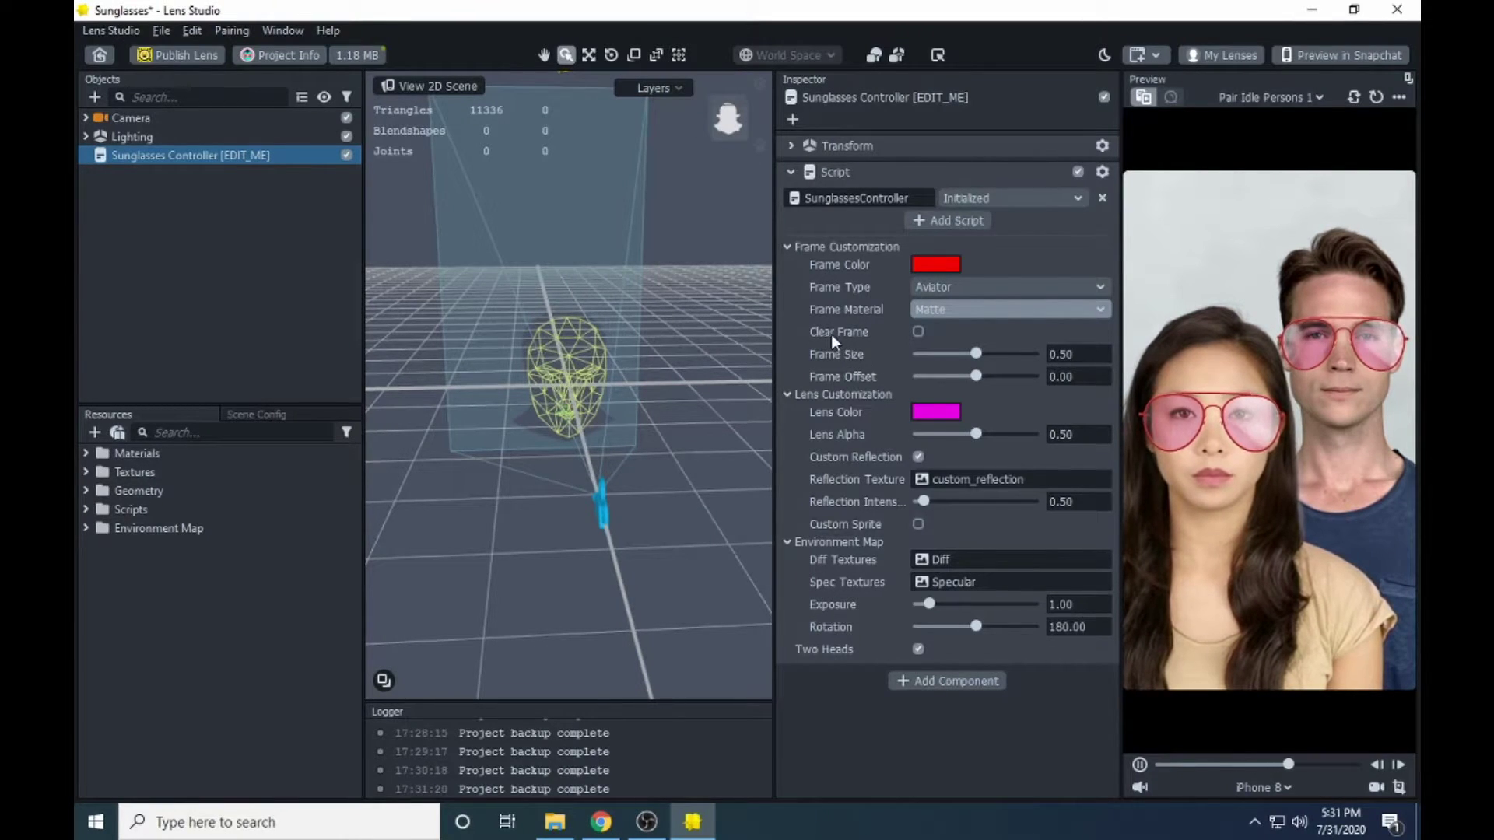
# - Turn on Clear Frame and sweep Frame Alpha down to 0.00 and back to 1.00
pyautogui.click(919, 333)
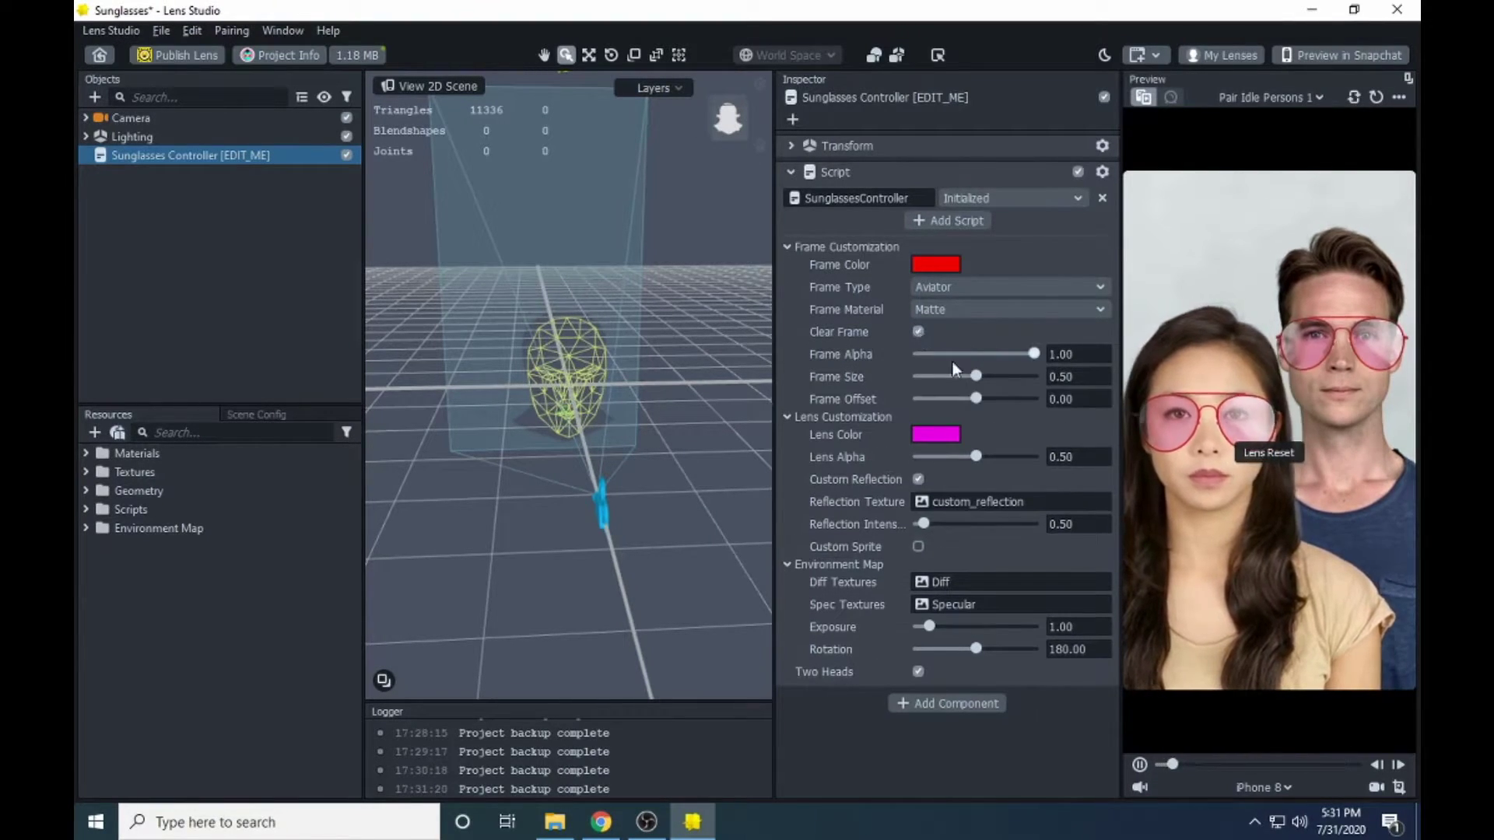
pyautogui.moveTo(1032, 352)
pyautogui.mouseDown()
pyautogui.moveTo(951, 356)
pyautogui.moveTo(1038, 362)
pyautogui.mouseUp()
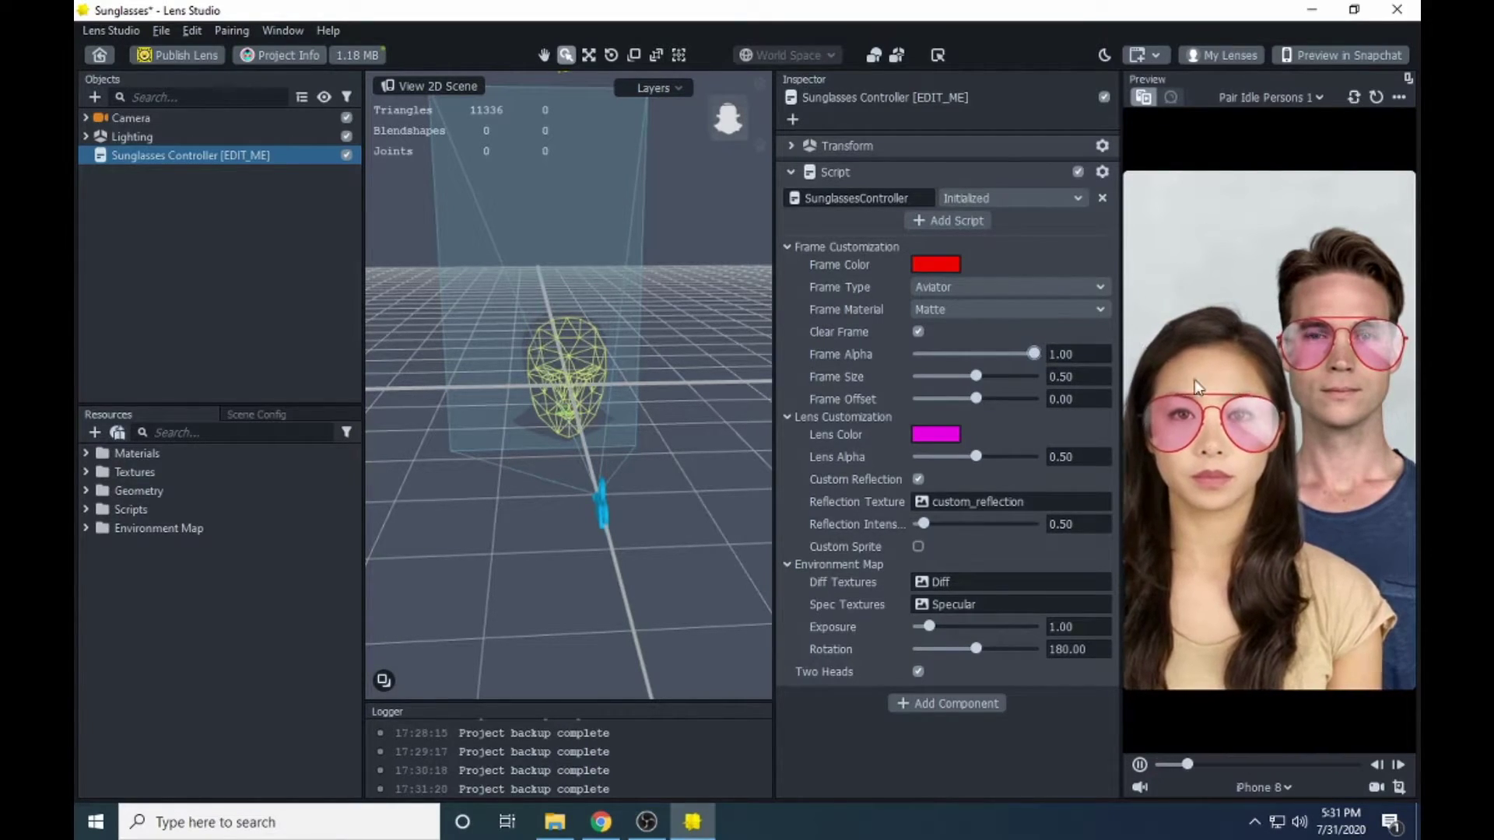
pyautogui.moveTo(1034, 353); pyautogui.dragTo(811, 357)
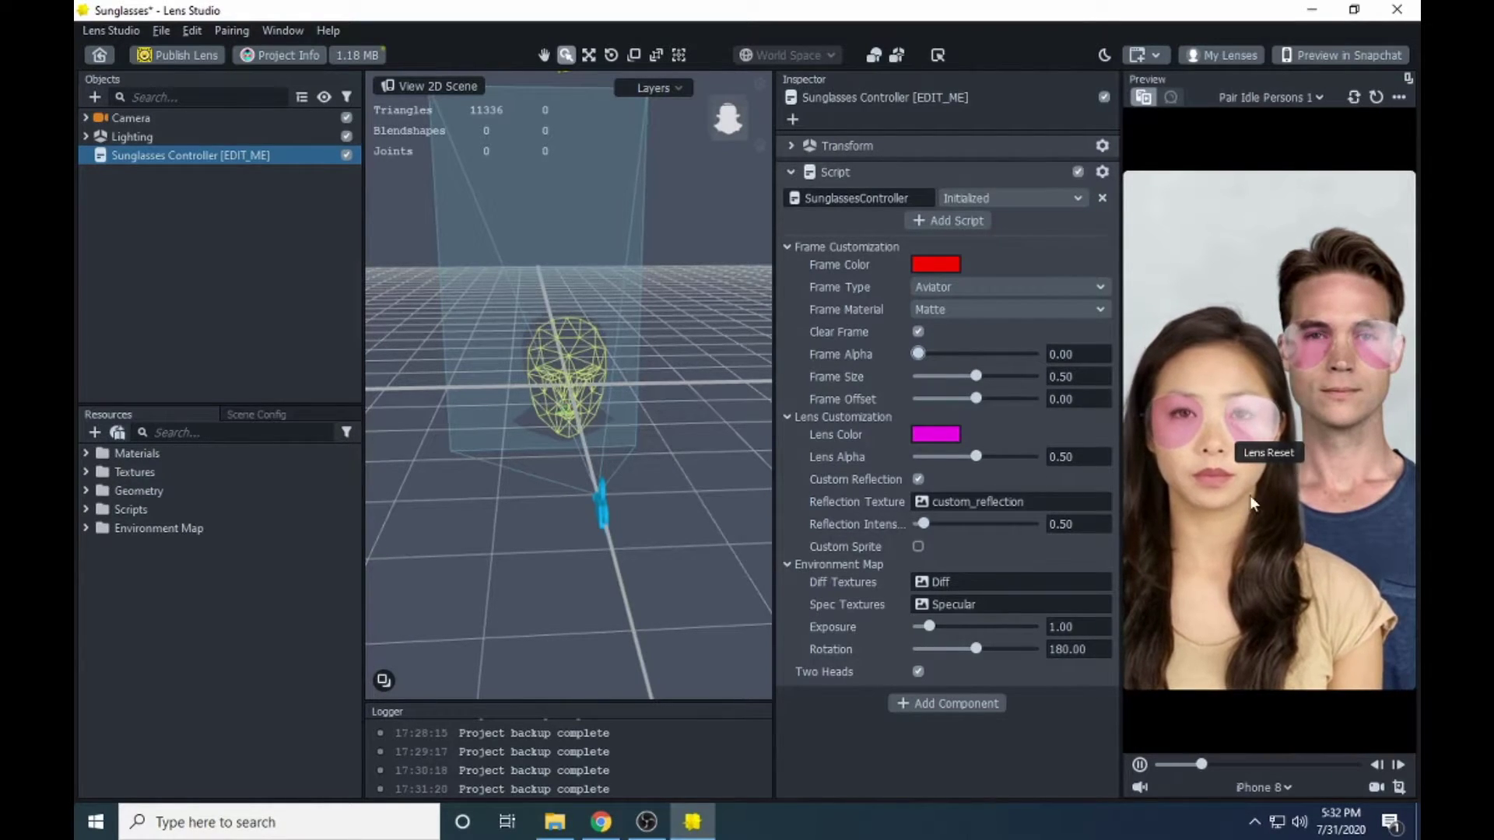
pyautogui.moveTo(915, 355); pyautogui.dragTo(1060, 360)
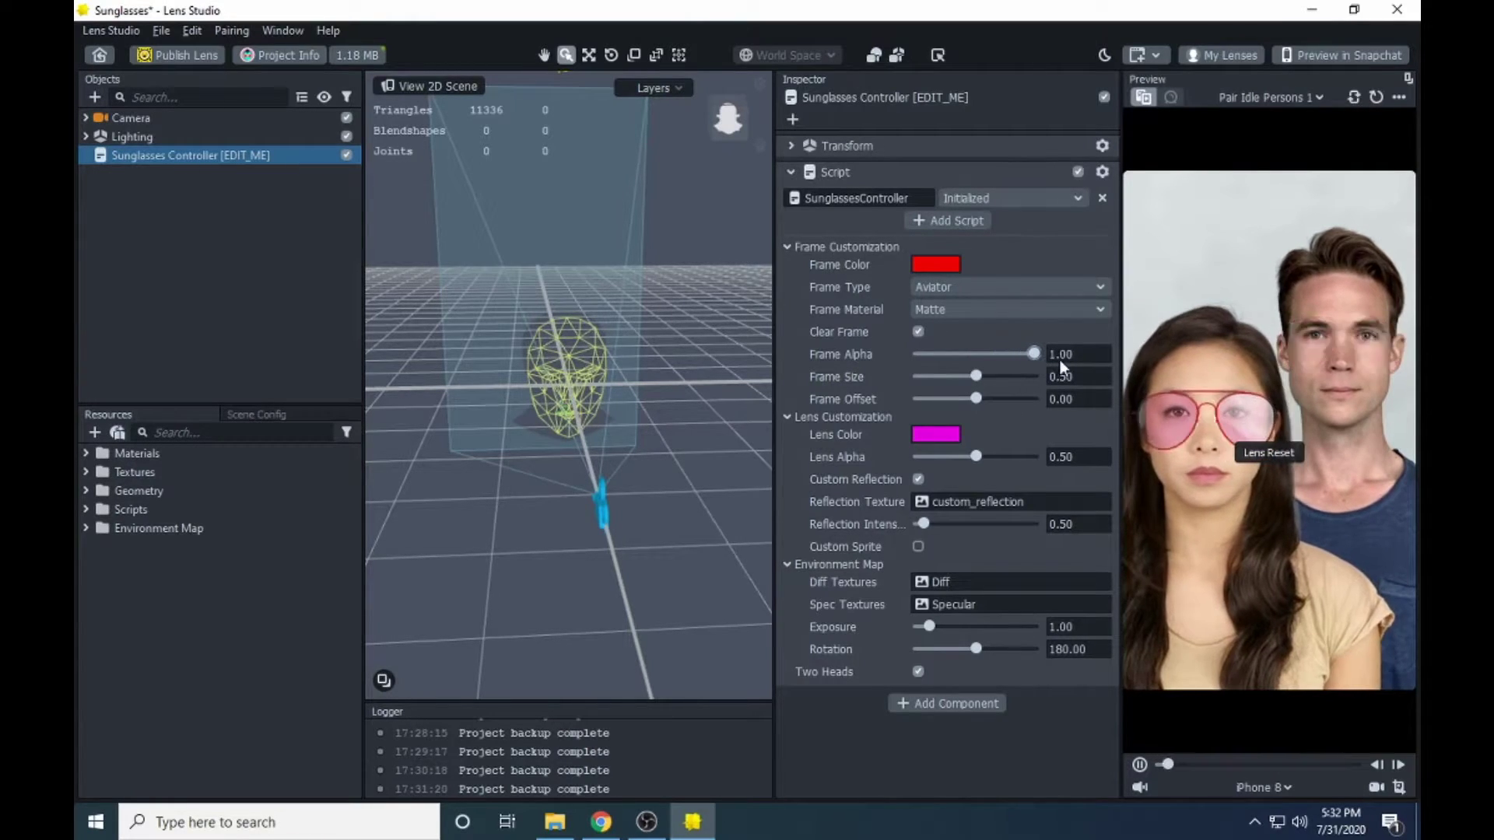
# - Turn off Clear Frame and set Frame Size to 0.60
pyautogui.click(919, 332)
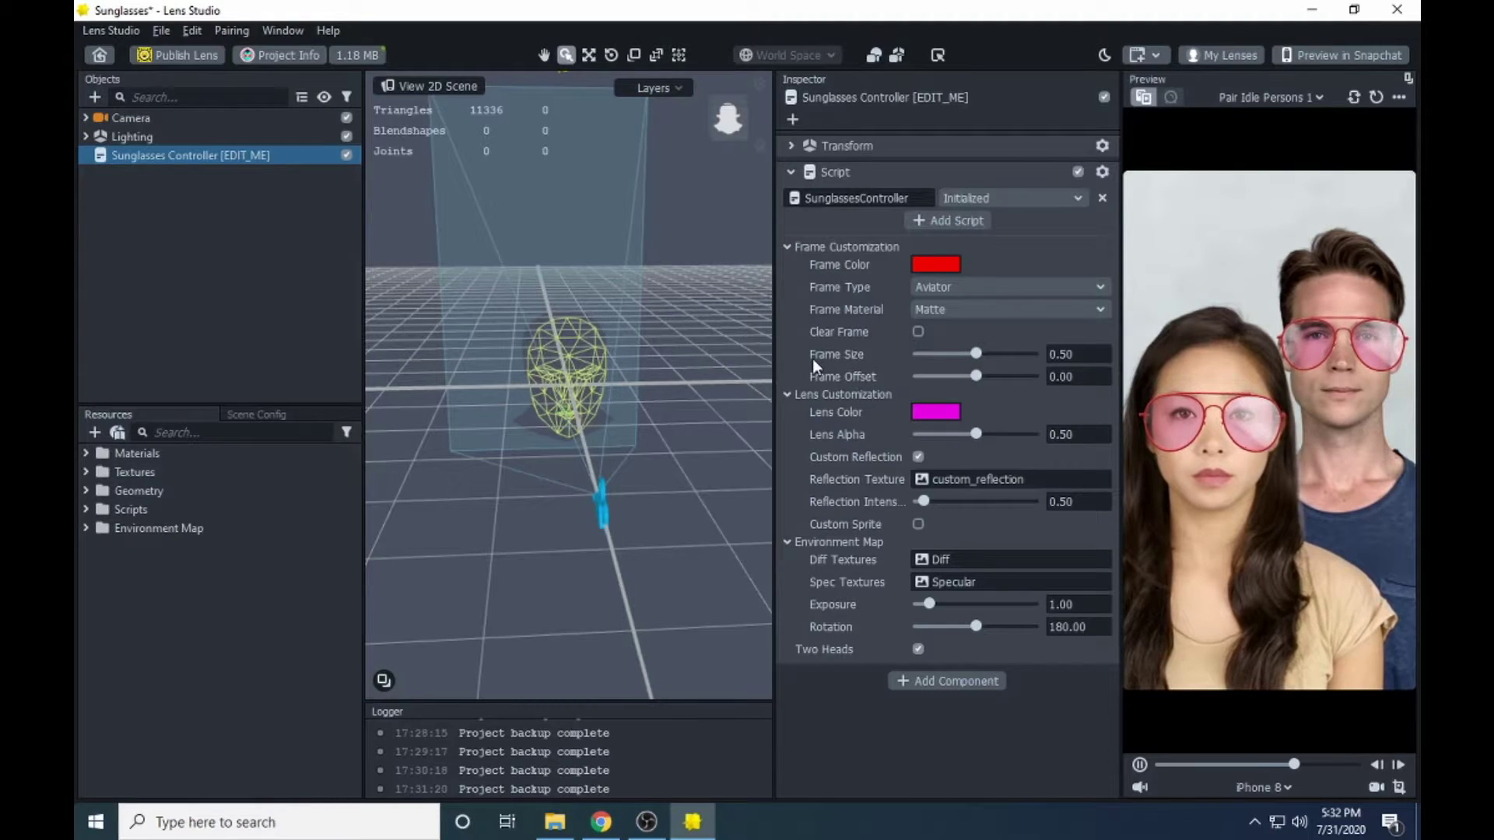
pyautogui.moveTo(978, 354); pyautogui.dragTo(974, 356)
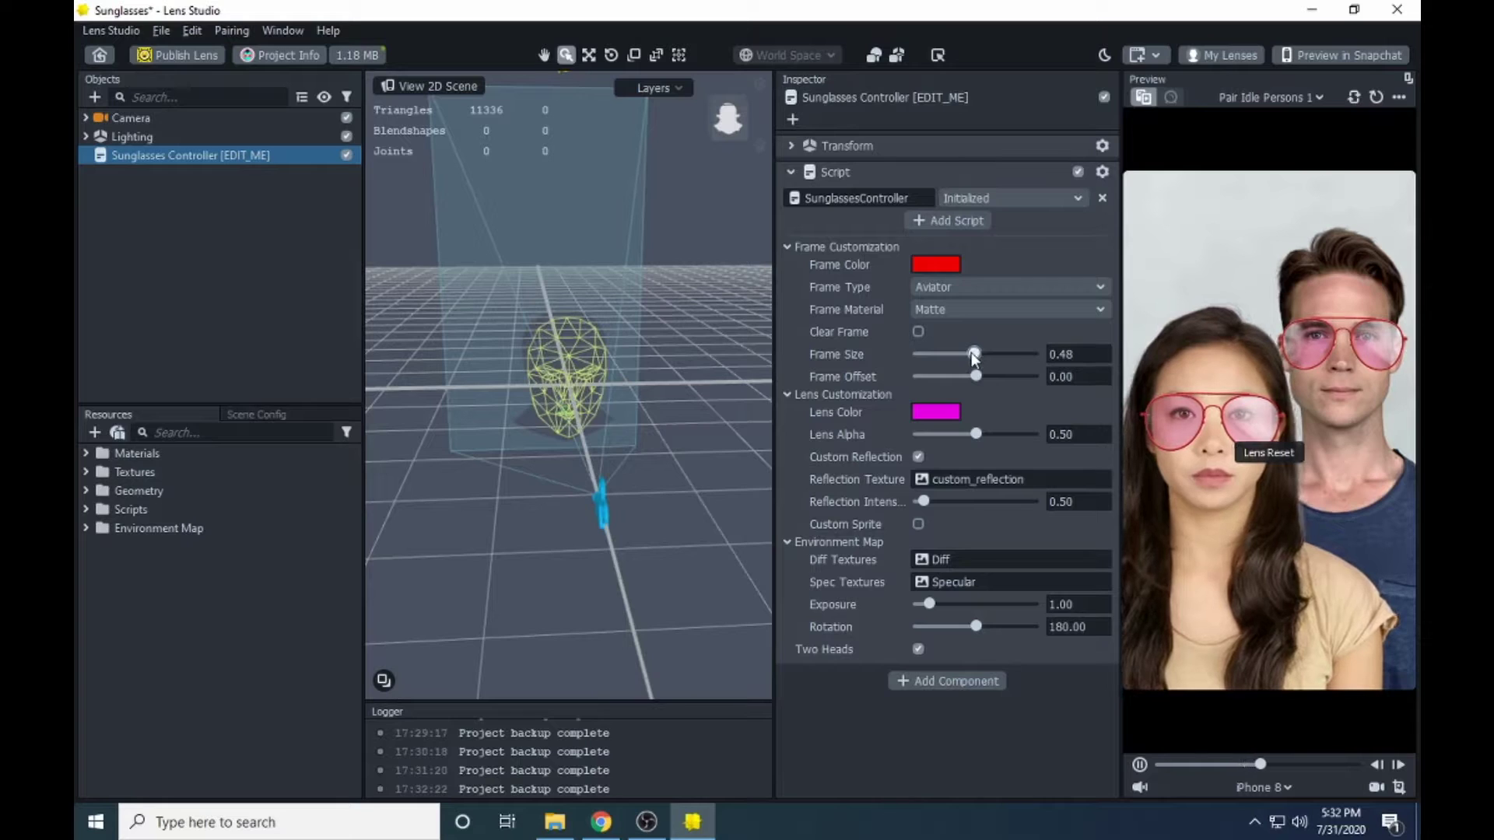
pyautogui.moveTo(973, 354); pyautogui.dragTo(898, 353)
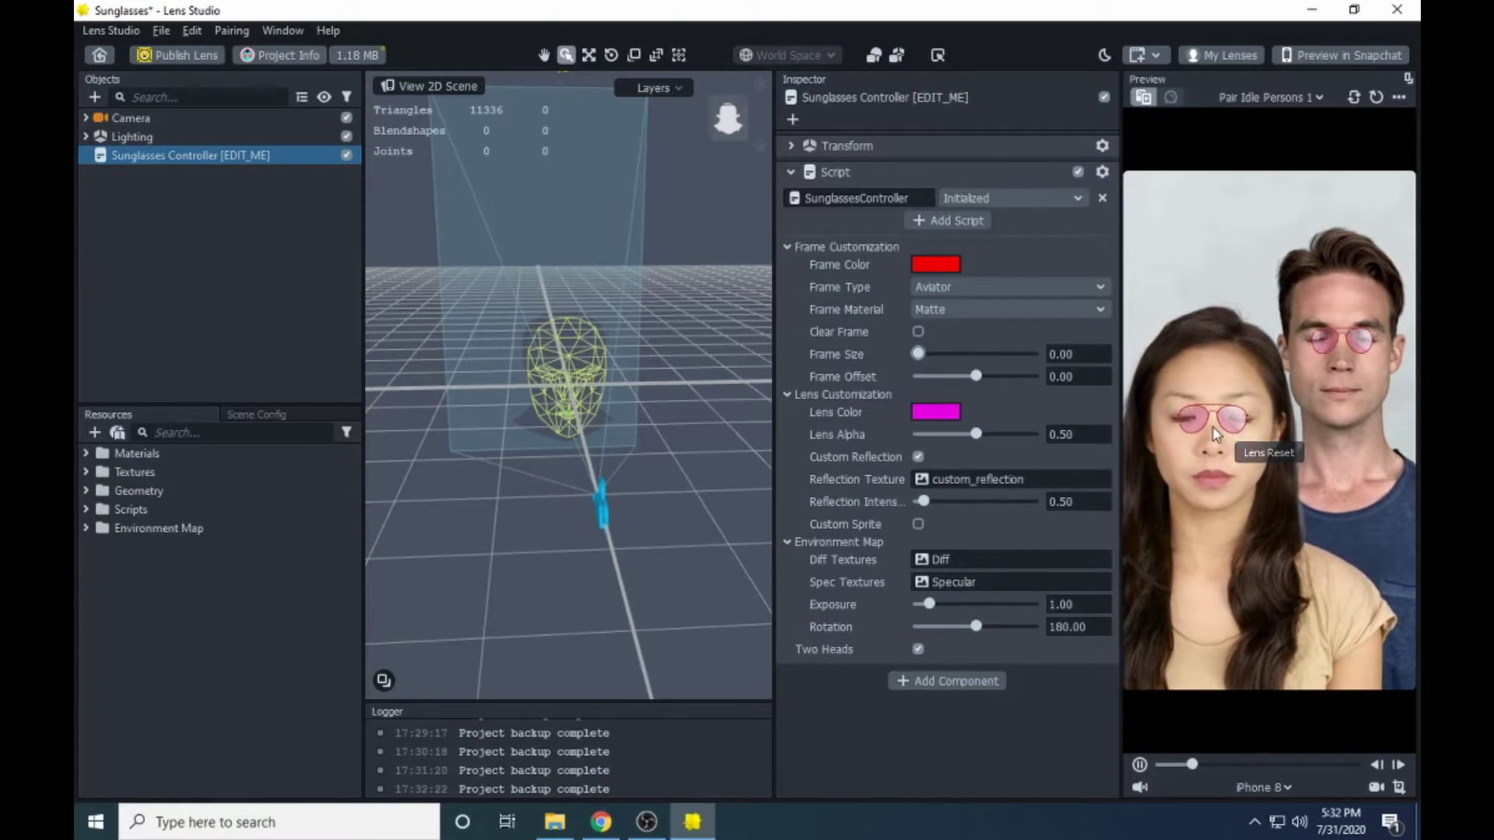
pyautogui.moveTo(922, 352); pyautogui.dragTo(976, 352)
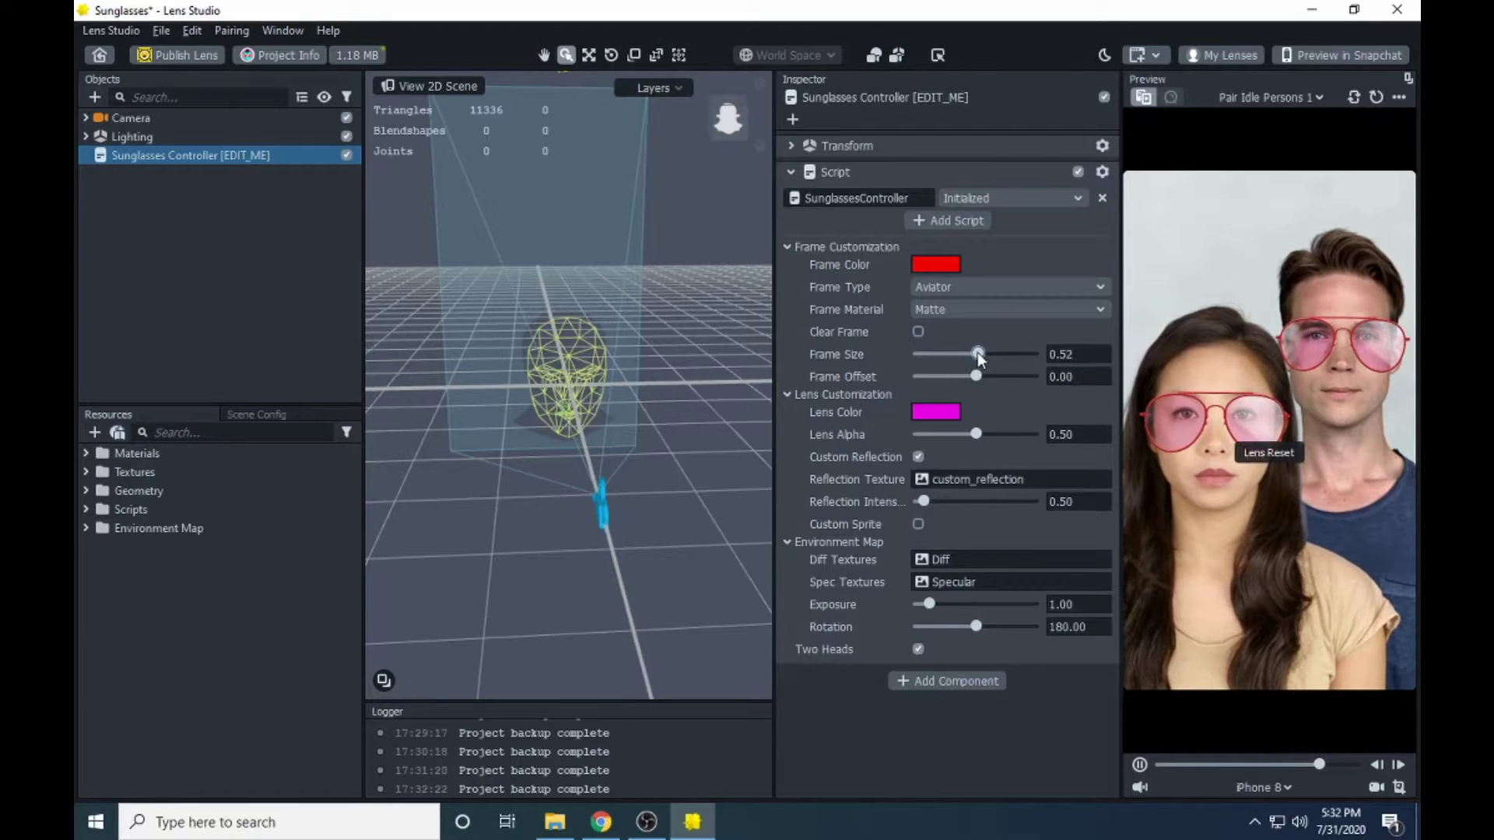
pyautogui.moveTo(977, 353); pyautogui.dragTo(987, 352)
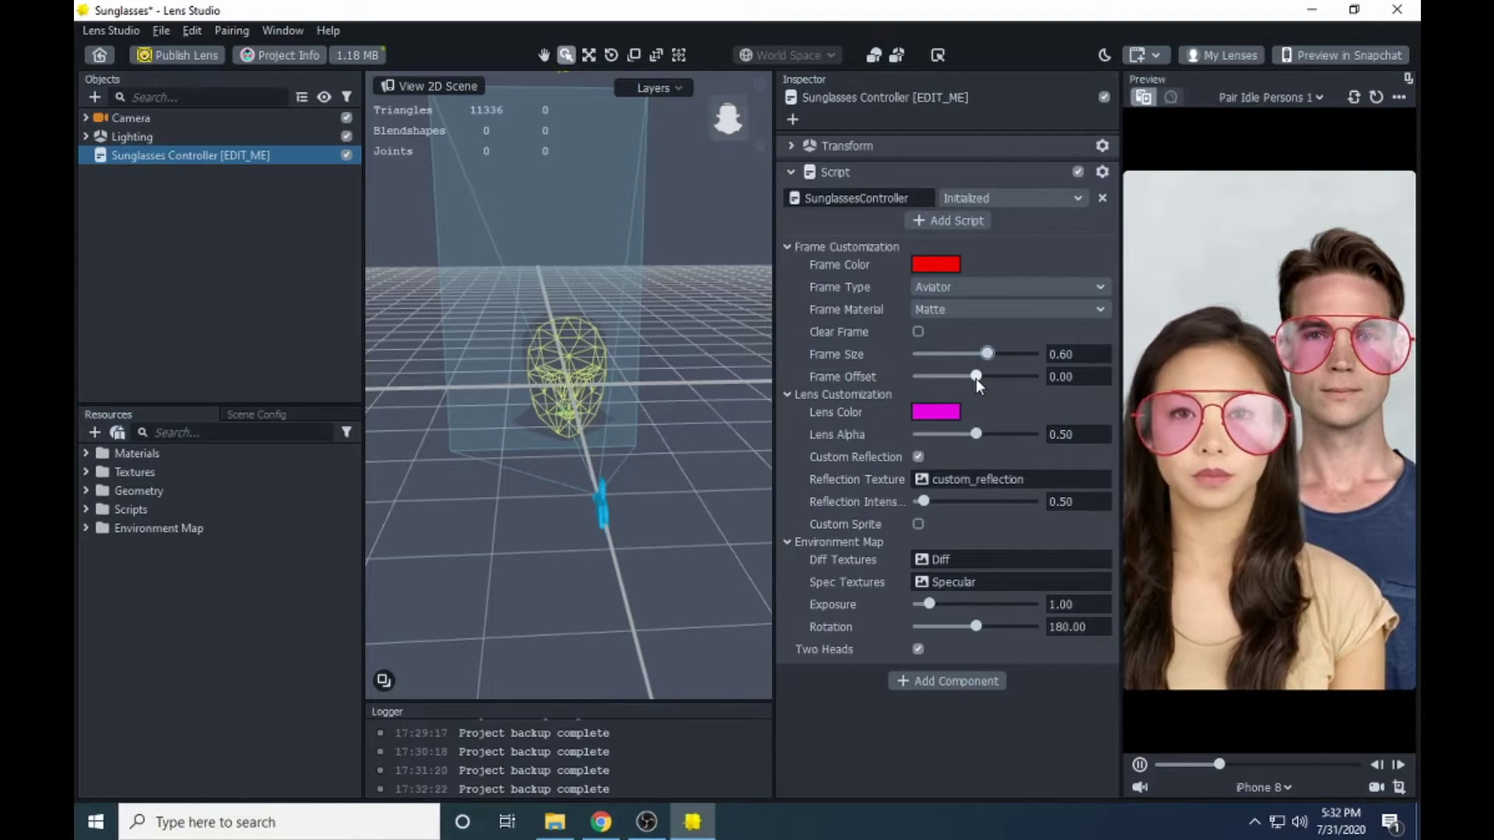
# - Test Frame Offset at 1.00, then reset it to 0.00 and collapse the frame settings
pyautogui.moveTo(978, 378); pyautogui.dragTo(1046, 380)
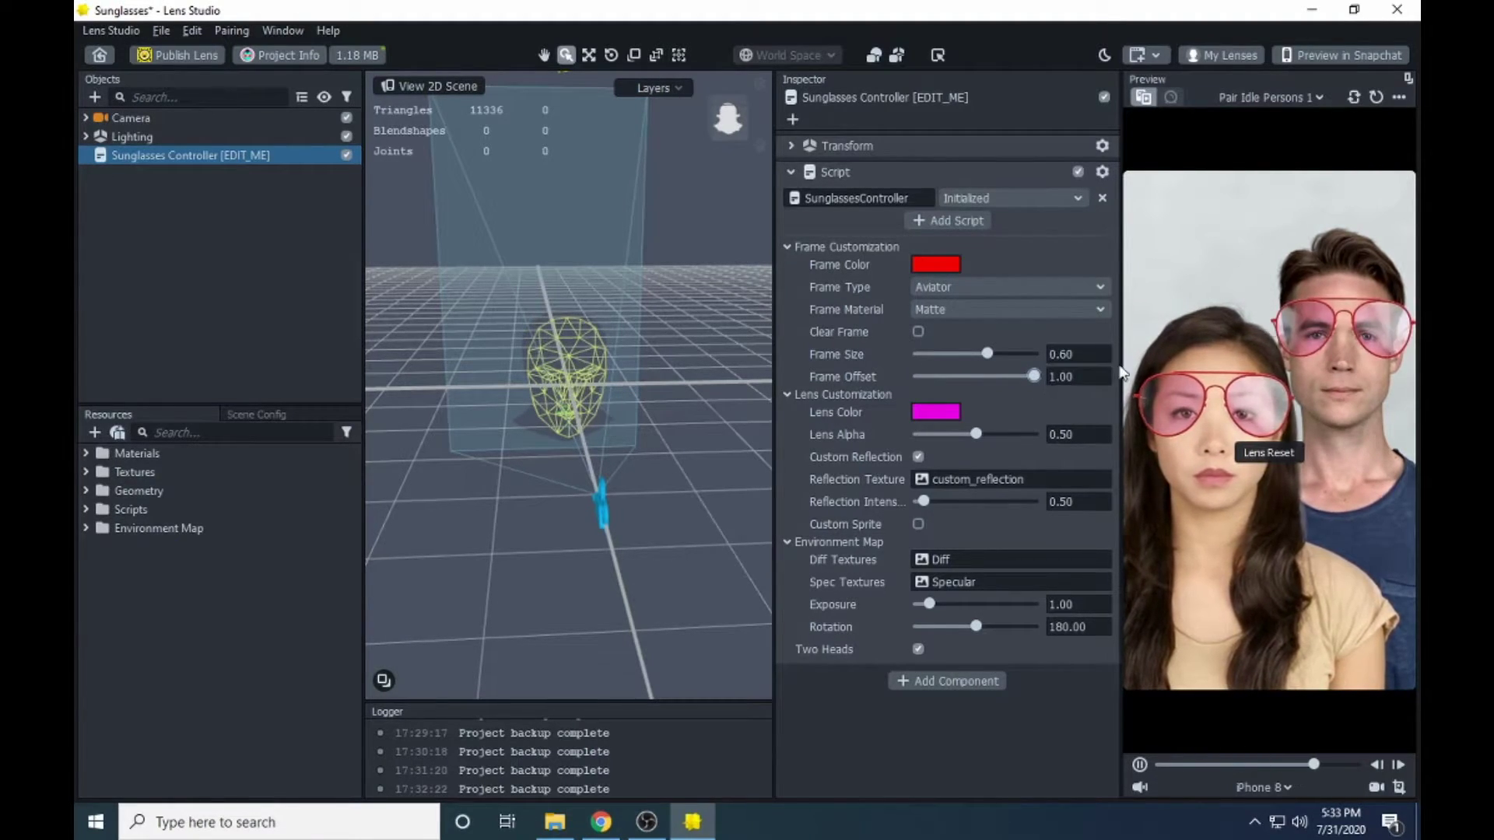
pyautogui.press('BackSpace')
pyautogui.press('BackSpace')
pyautogui.press('BackSpace')
pyautogui.press('BackSpace')
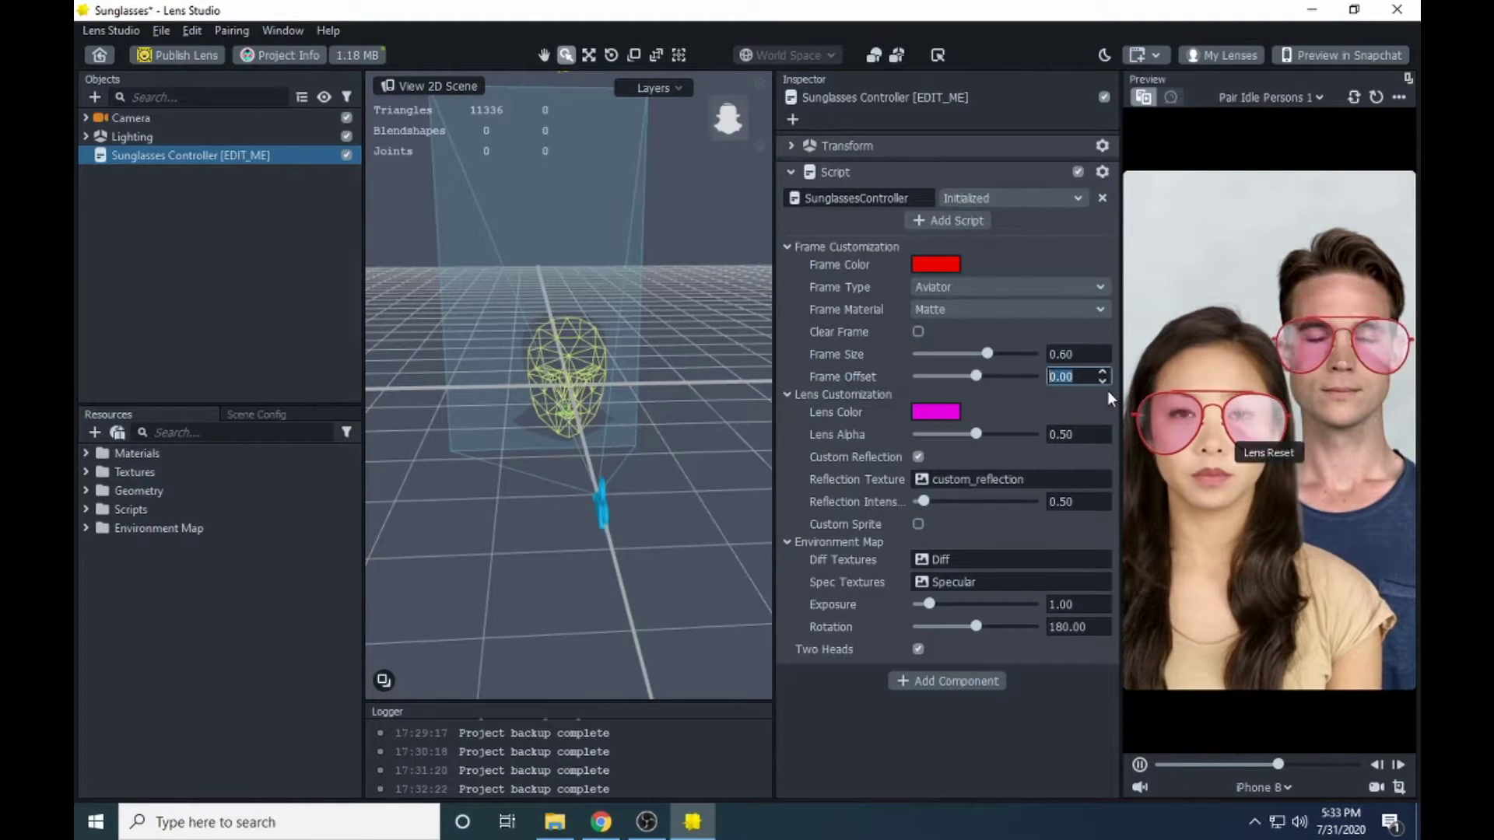
pyautogui.press('Return')
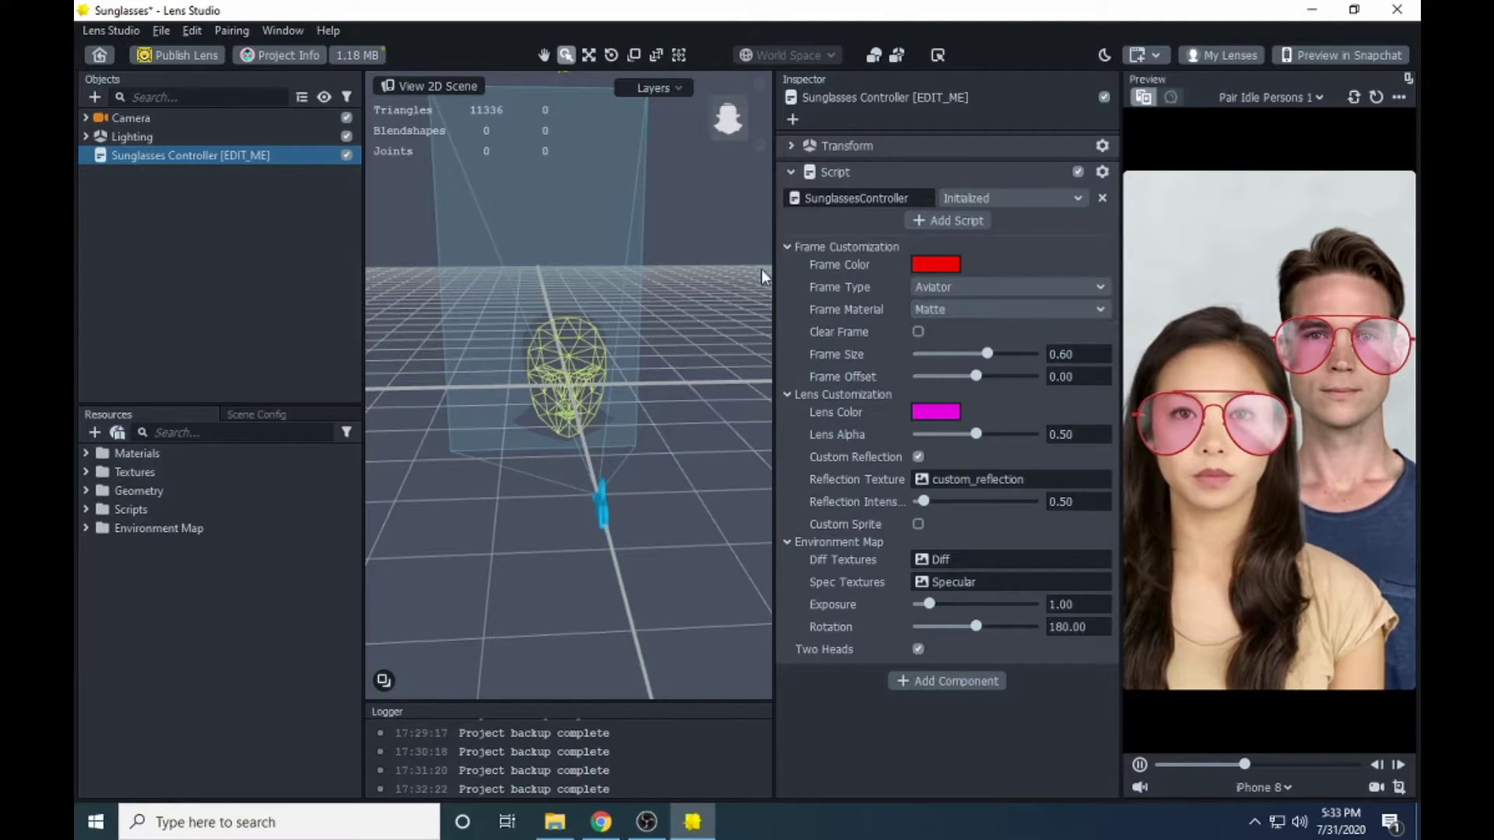
pyautogui.click(791, 244)
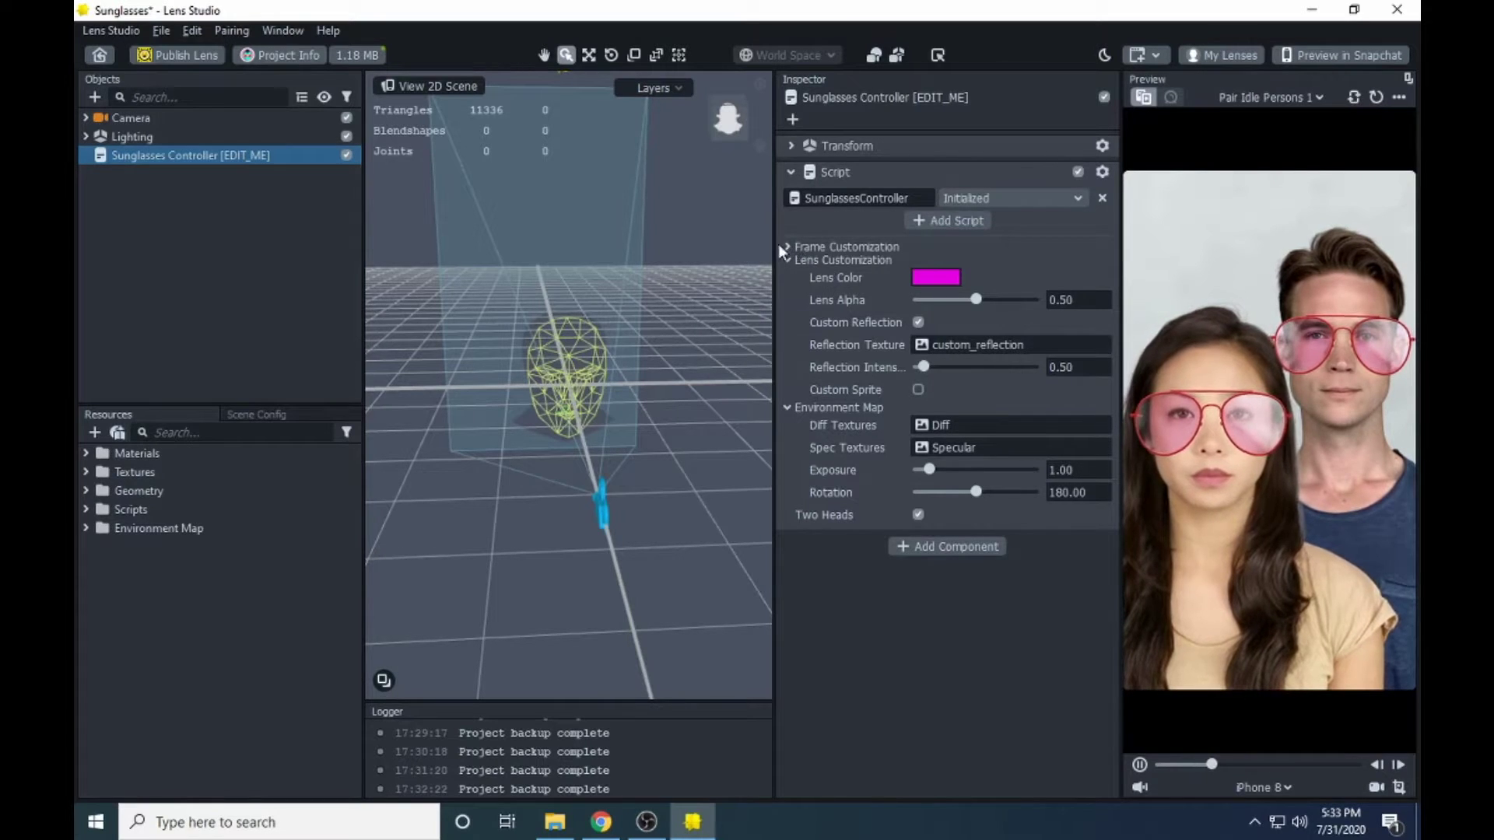
# - Expand and collapse the frame customization settings to review them
pyautogui.click(791, 246)
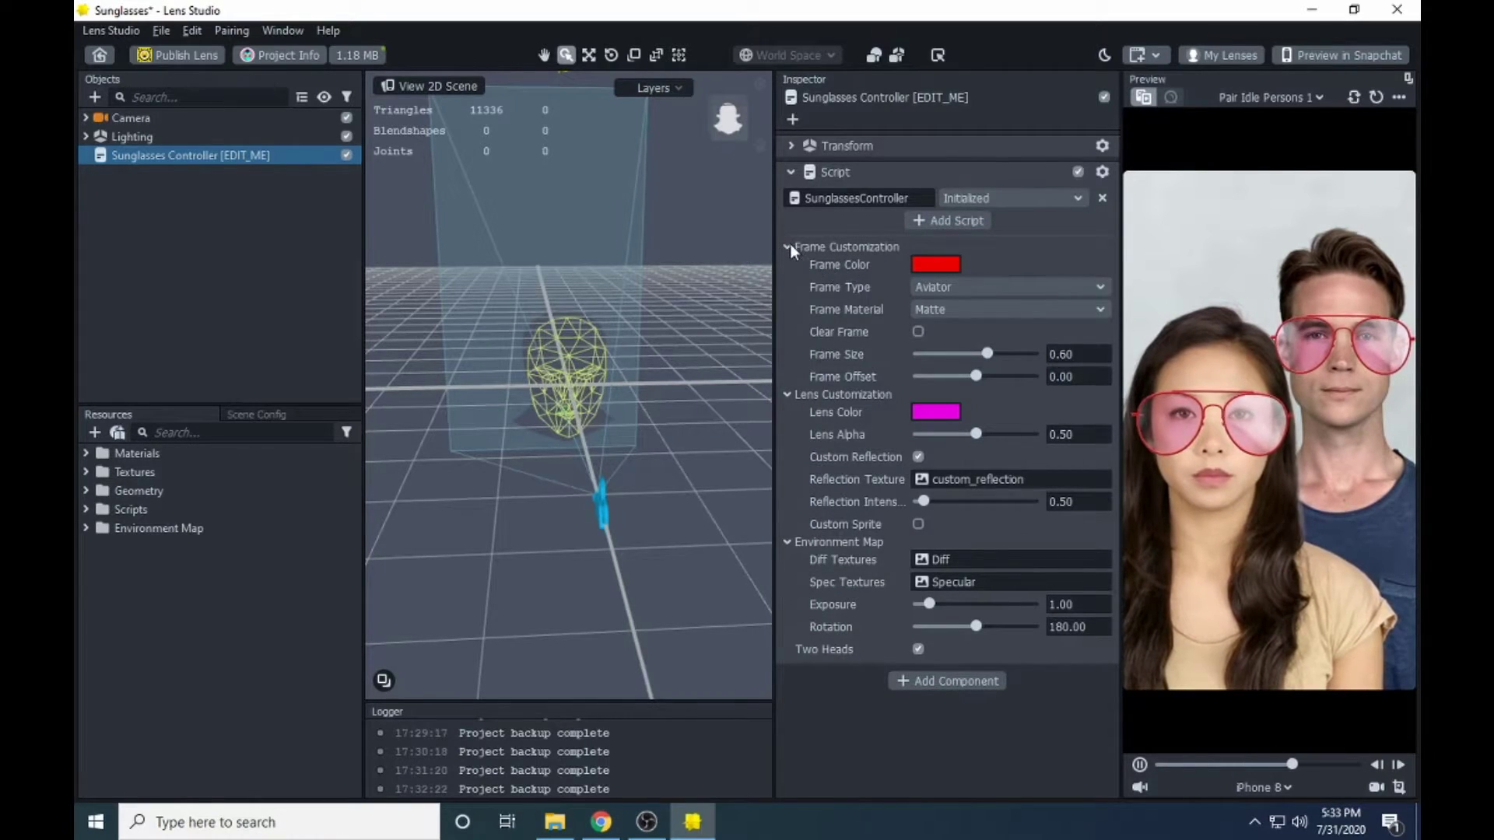
pyautogui.click(790, 245)
pyautogui.click(786, 246)
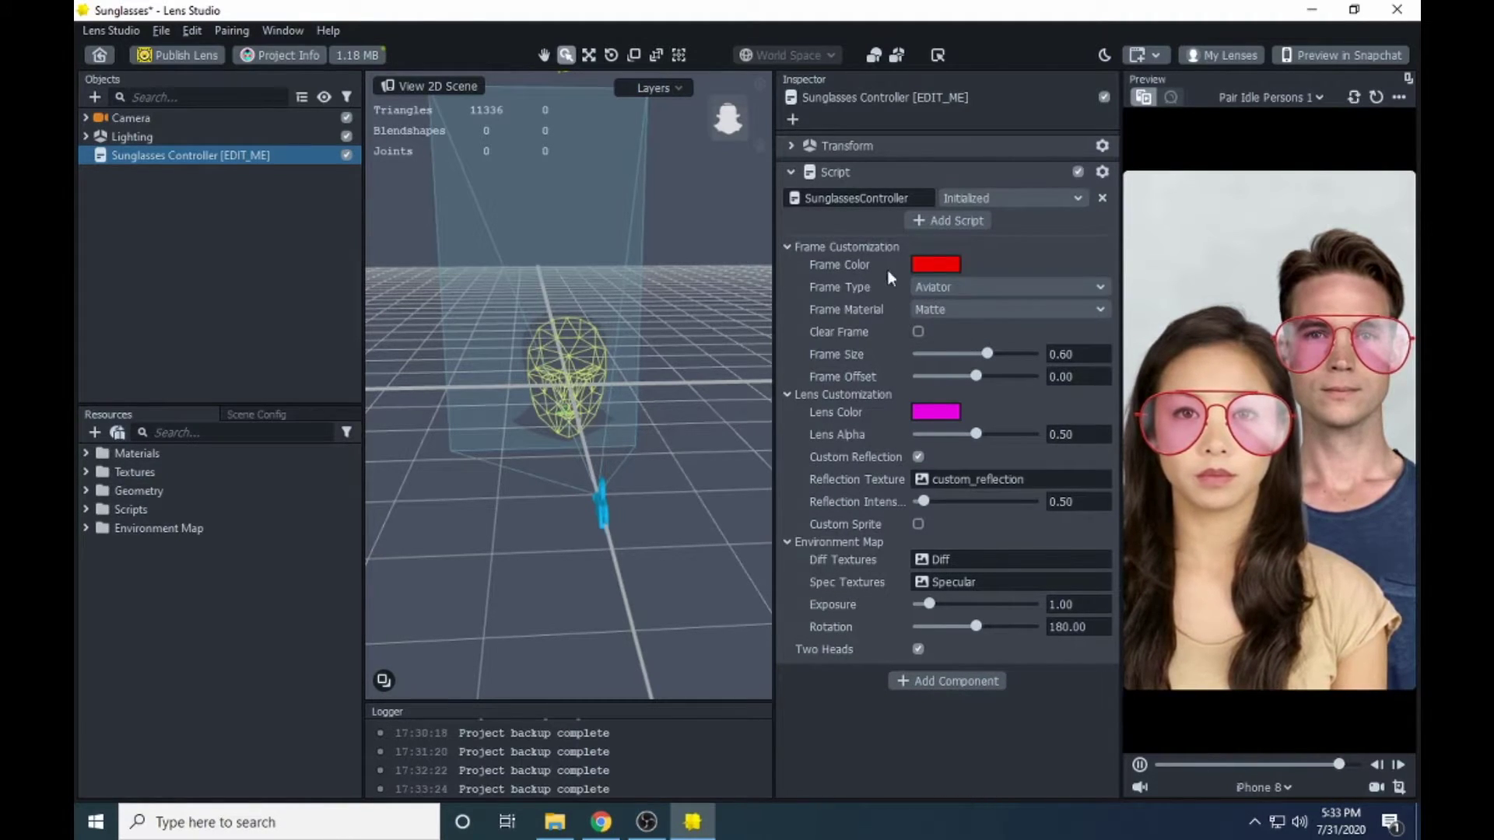
pyautogui.click(787, 246)
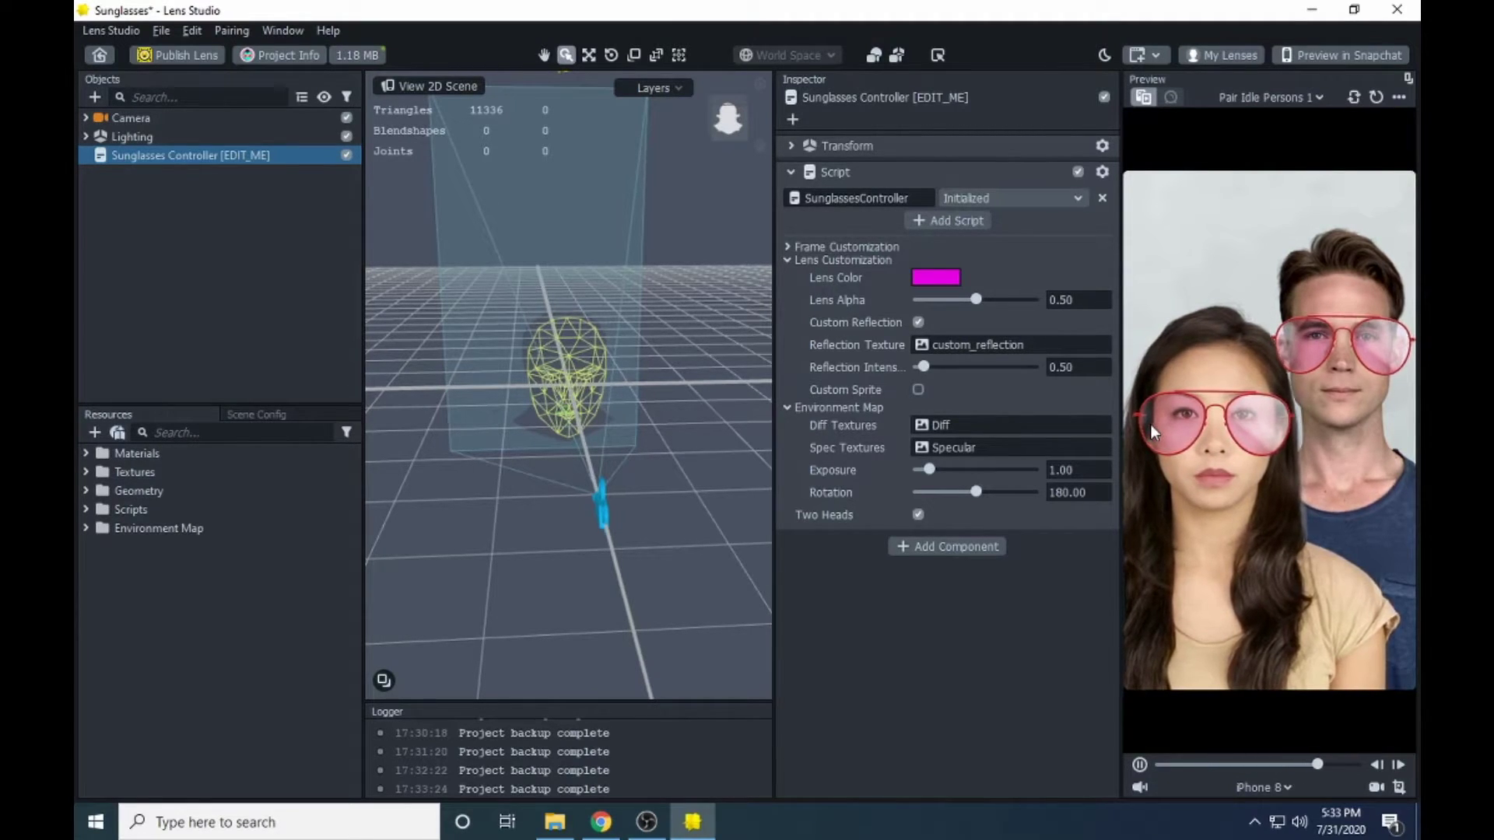
# - Change the lens colour to white and set Lens Alpha to 0.49
pyautogui.click(934, 277)
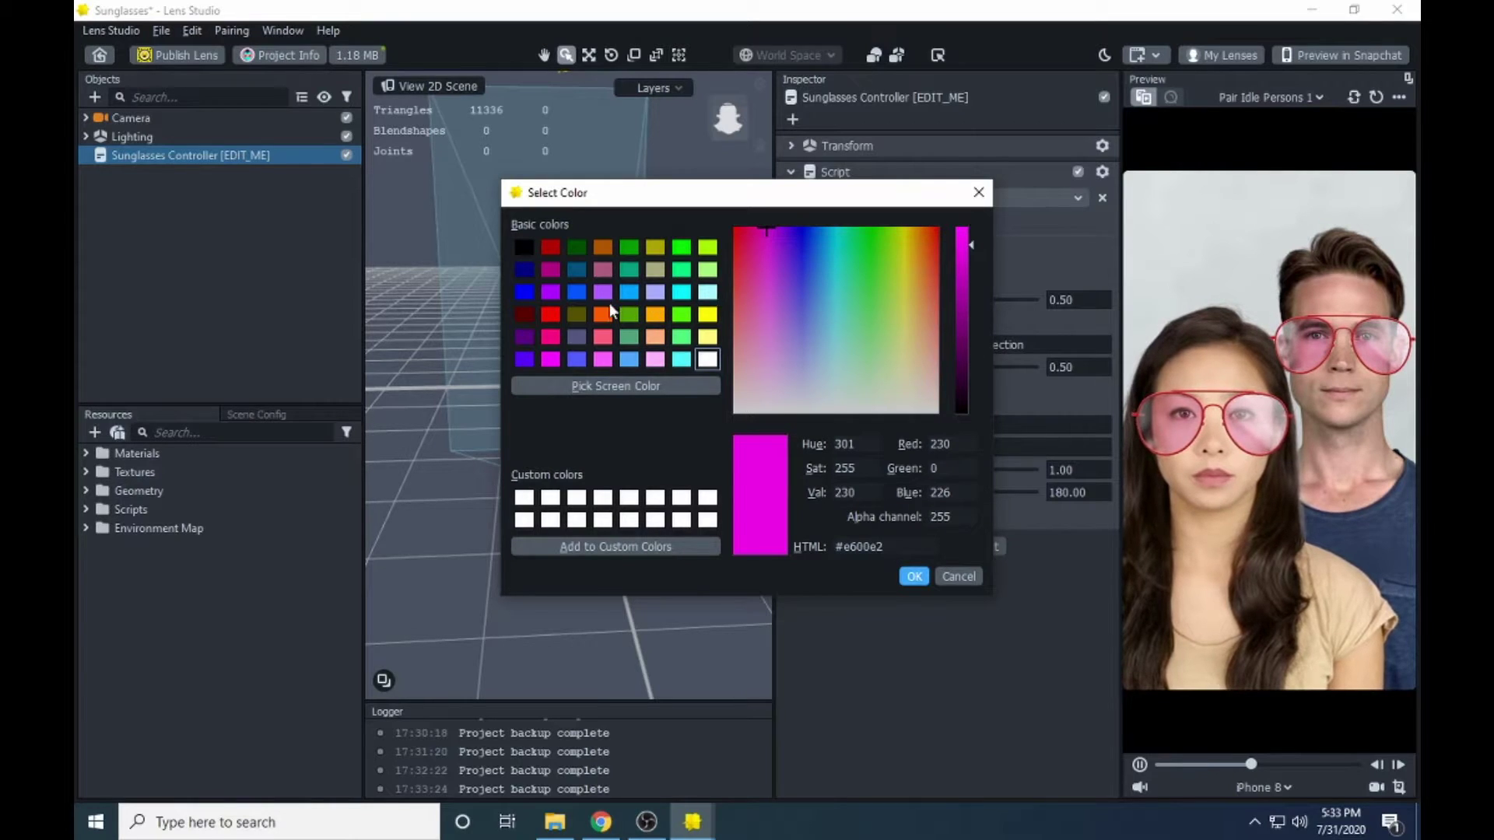
pyautogui.click(708, 359)
pyautogui.click(914, 576)
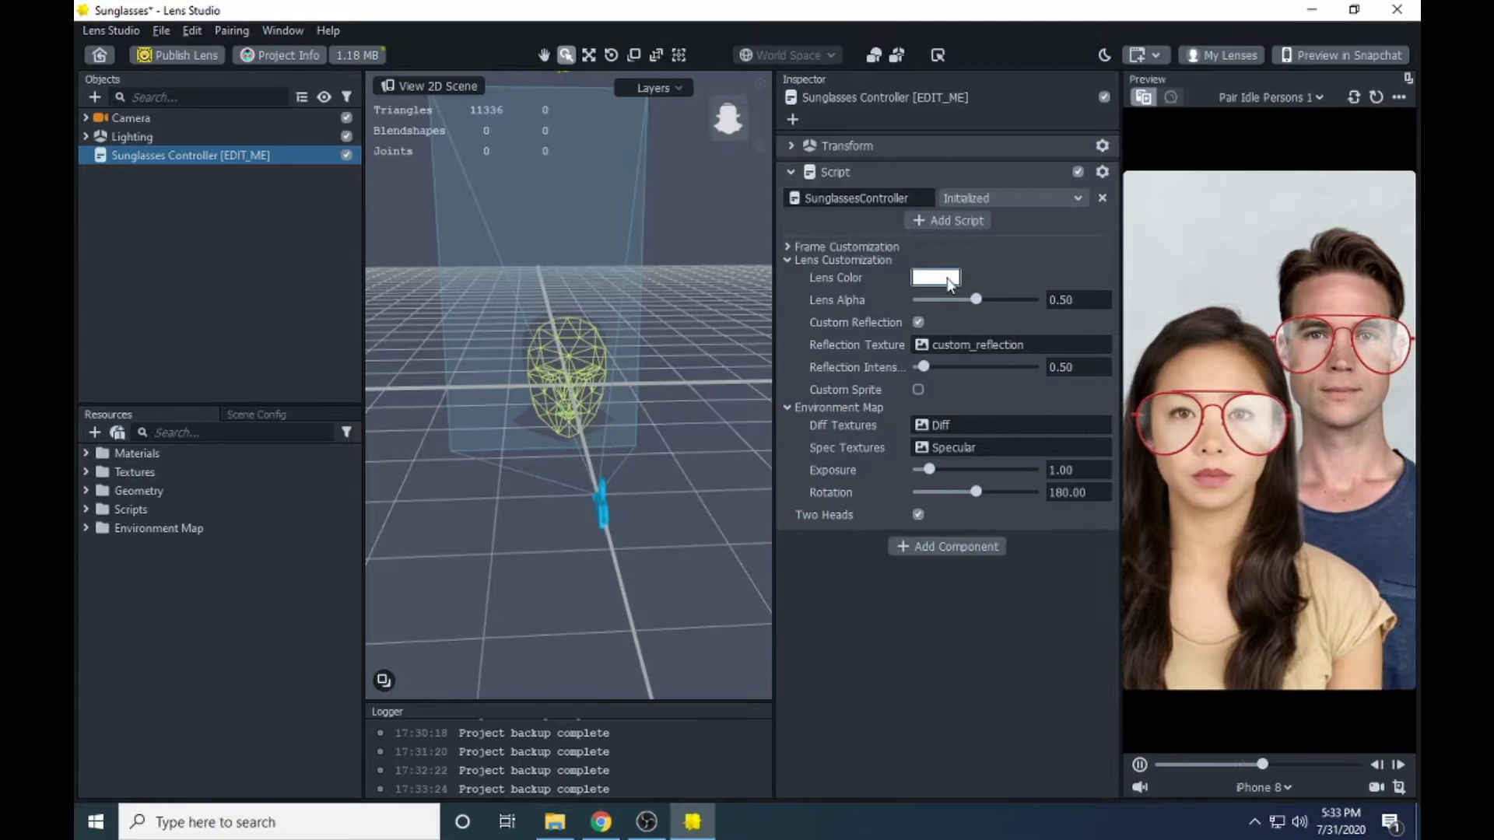
pyautogui.moveTo(976, 302)
pyautogui.mouseDown()
pyautogui.moveTo(1027, 303)
pyautogui.moveTo(895, 305)
pyautogui.moveTo(1067, 322)
pyautogui.moveTo(1037, 297)
pyautogui.moveTo(977, 307)
pyautogui.mouseUp()
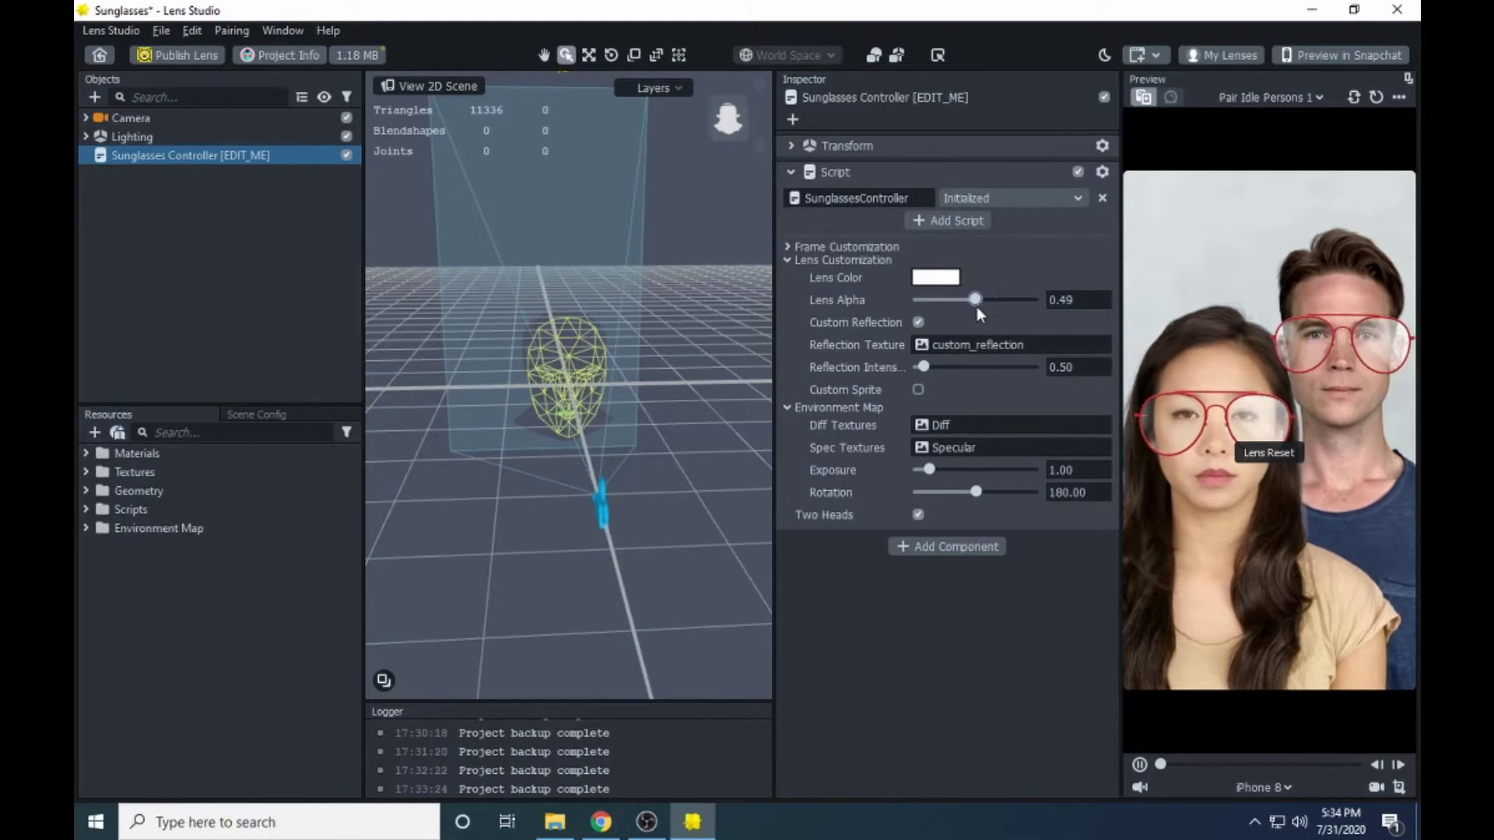
# - Set the sunglasses lens colour to blue
pyautogui.click(935, 277)
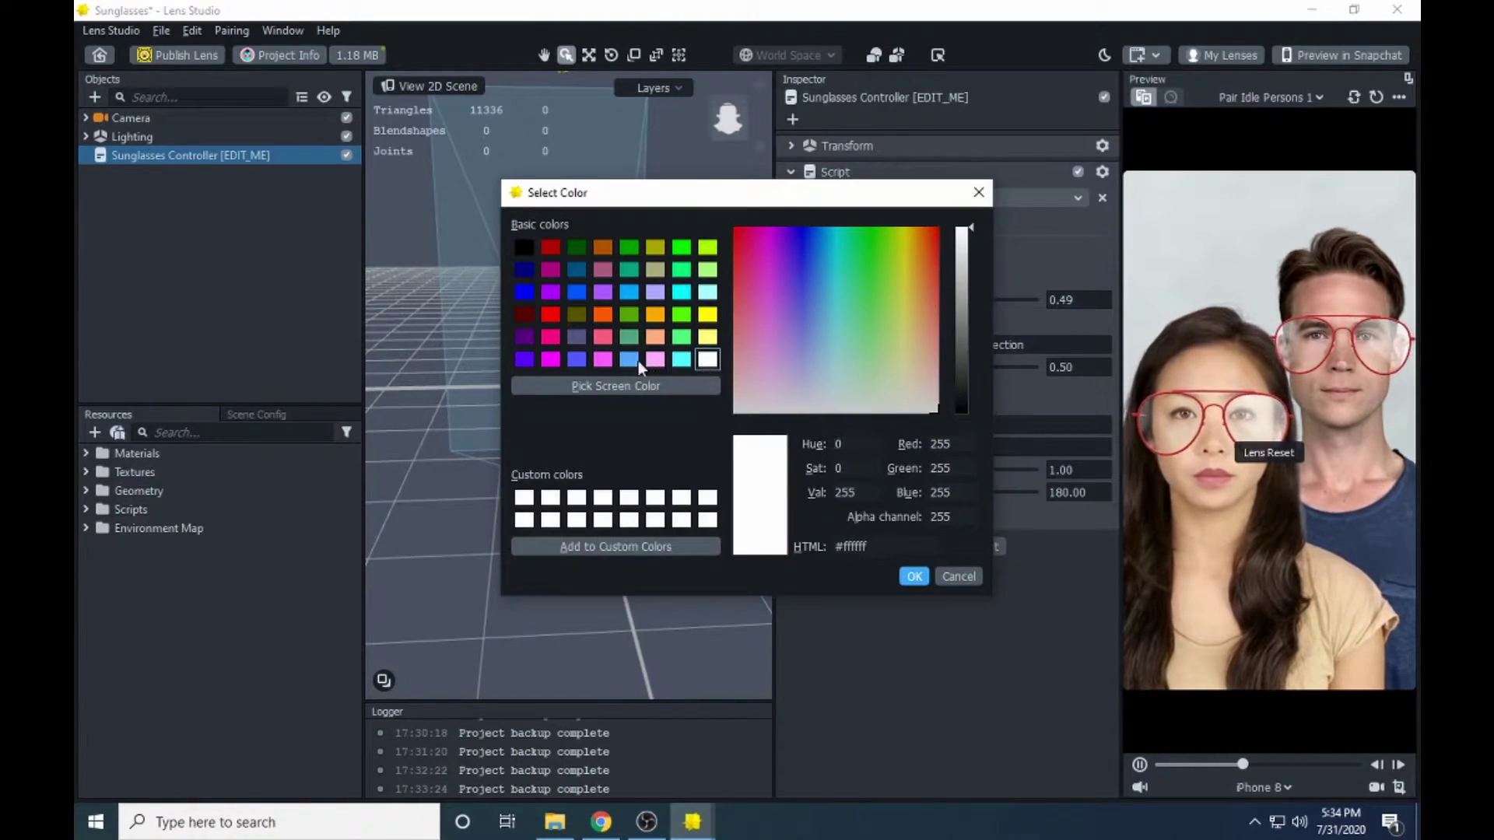
pyautogui.click(576, 292)
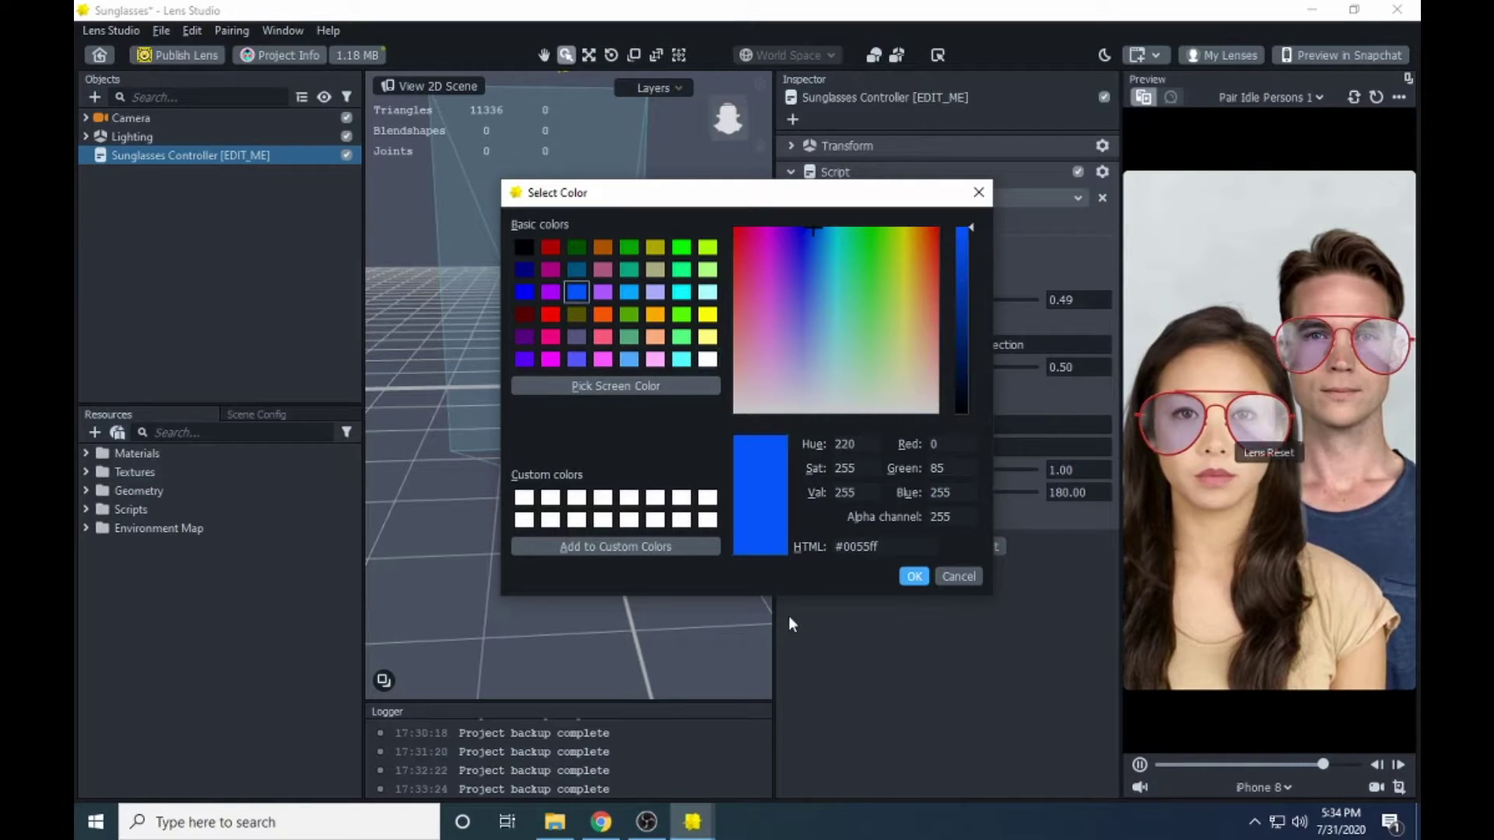
pyautogui.click(926, 577)
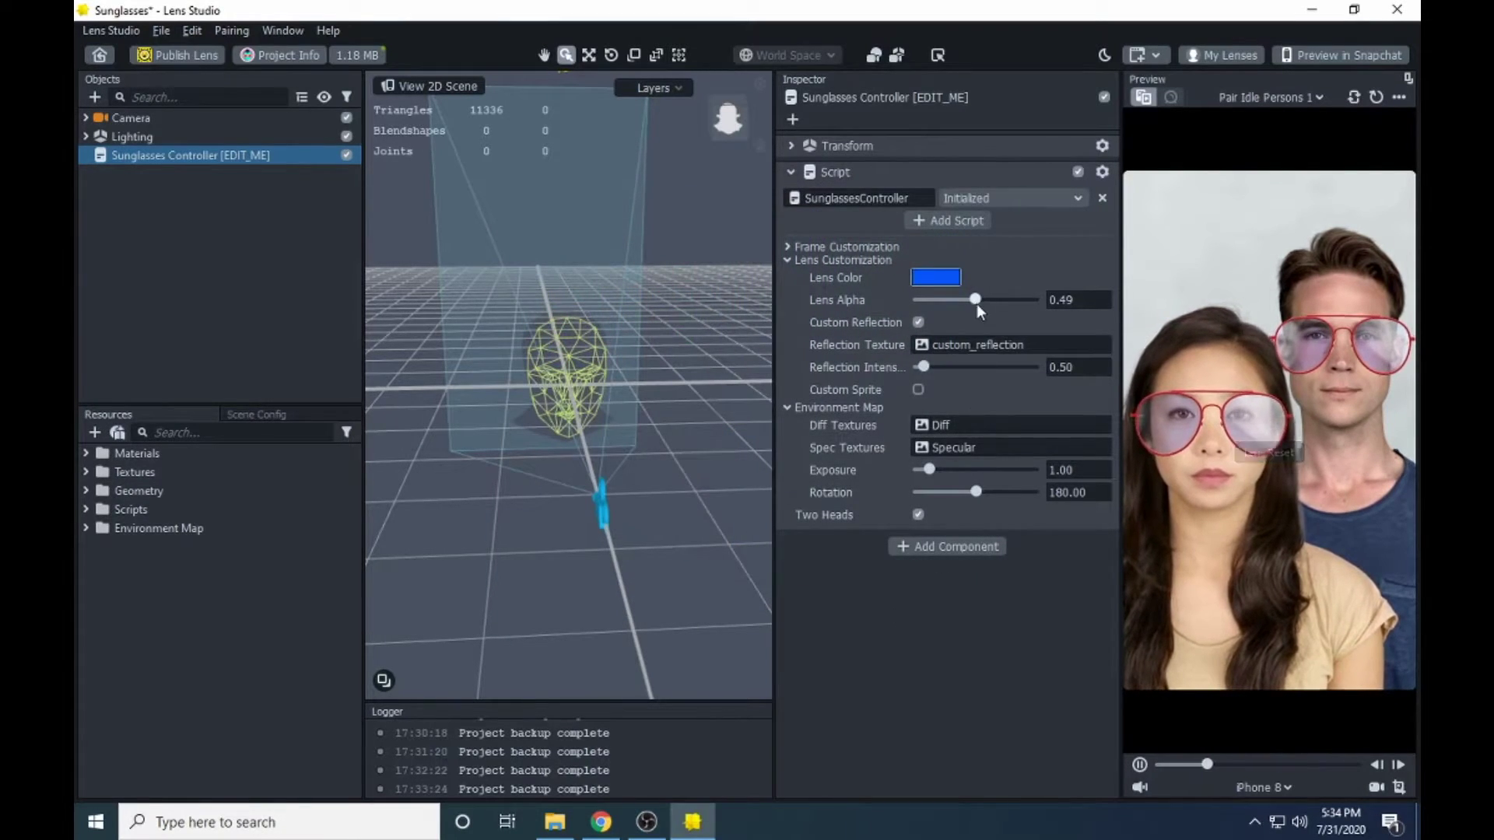
# - Set Lens Alpha to 0.50 after trying higher values with the slider
pyautogui.moveTo(976, 297); pyautogui.dragTo(1108, 307)
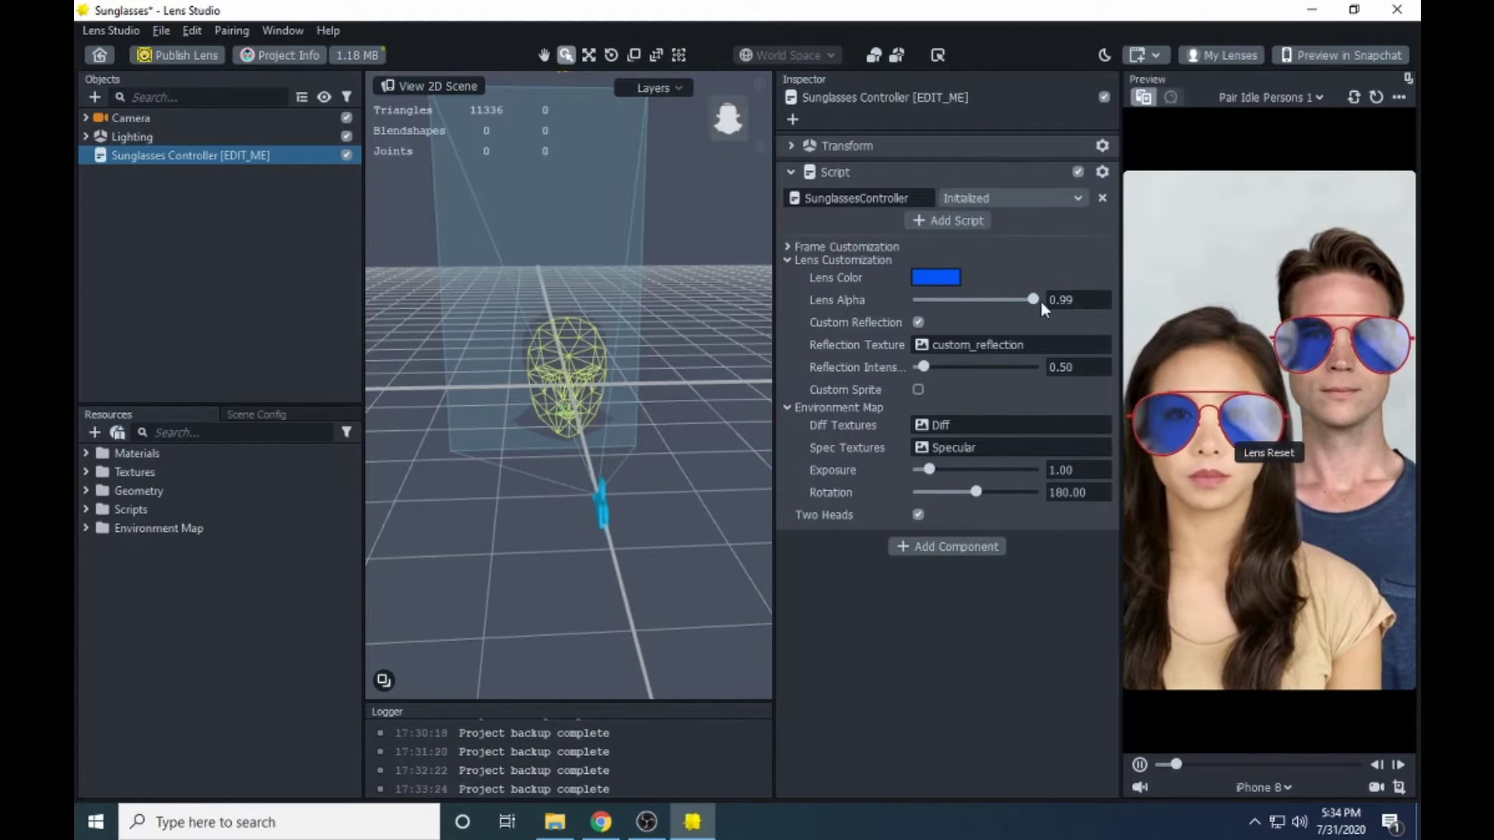
pyautogui.moveTo(1033, 297); pyautogui.dragTo(1059, 316)
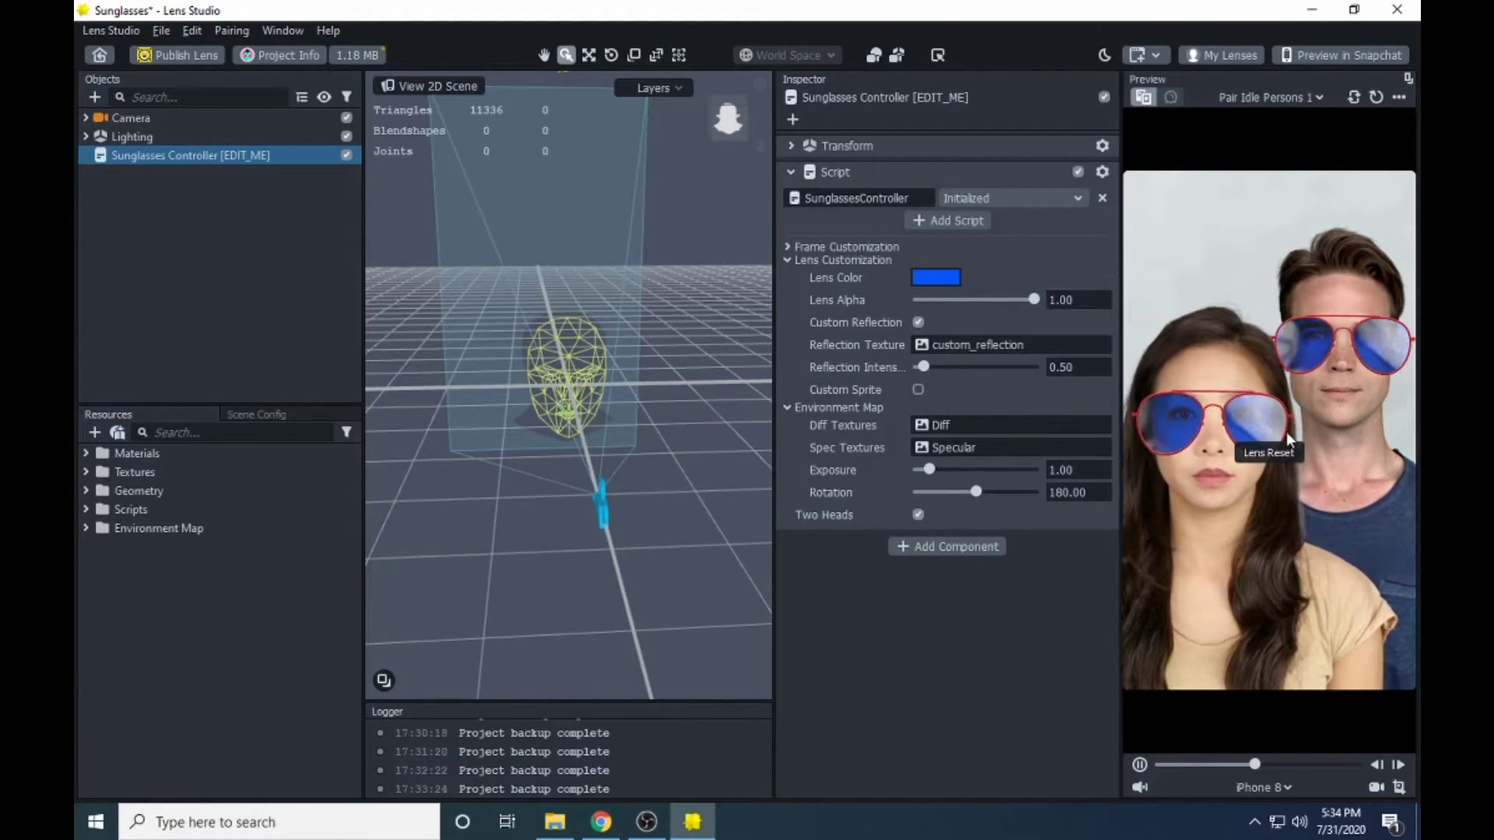
pyautogui.moveTo(1038, 296); pyautogui.dragTo(988, 306)
pyautogui.doubleClick(1065, 299)
pyautogui.press('BackSpace')
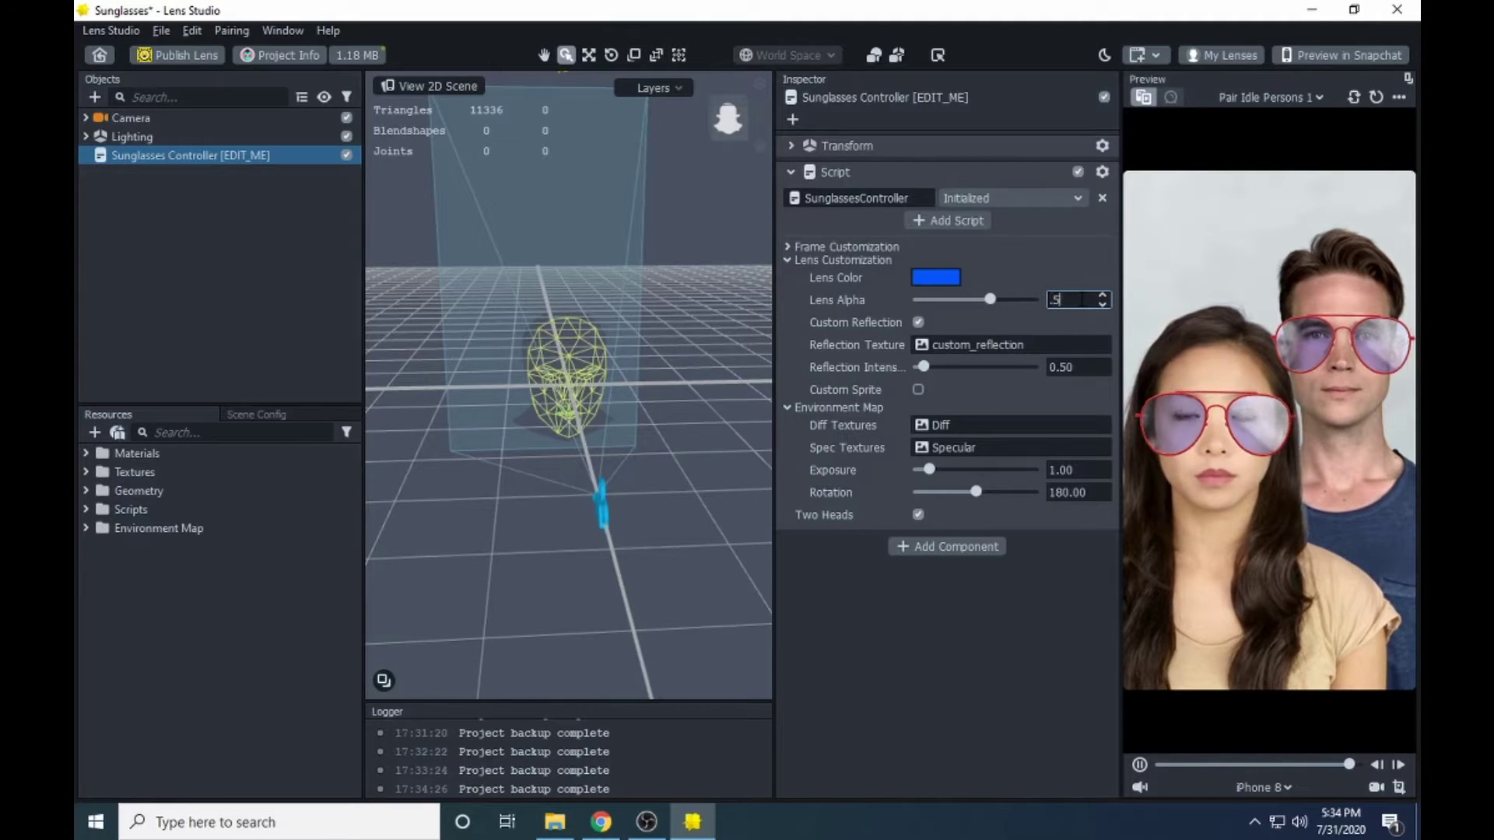
pyautogui.write('.5')
pyautogui.press('Return')
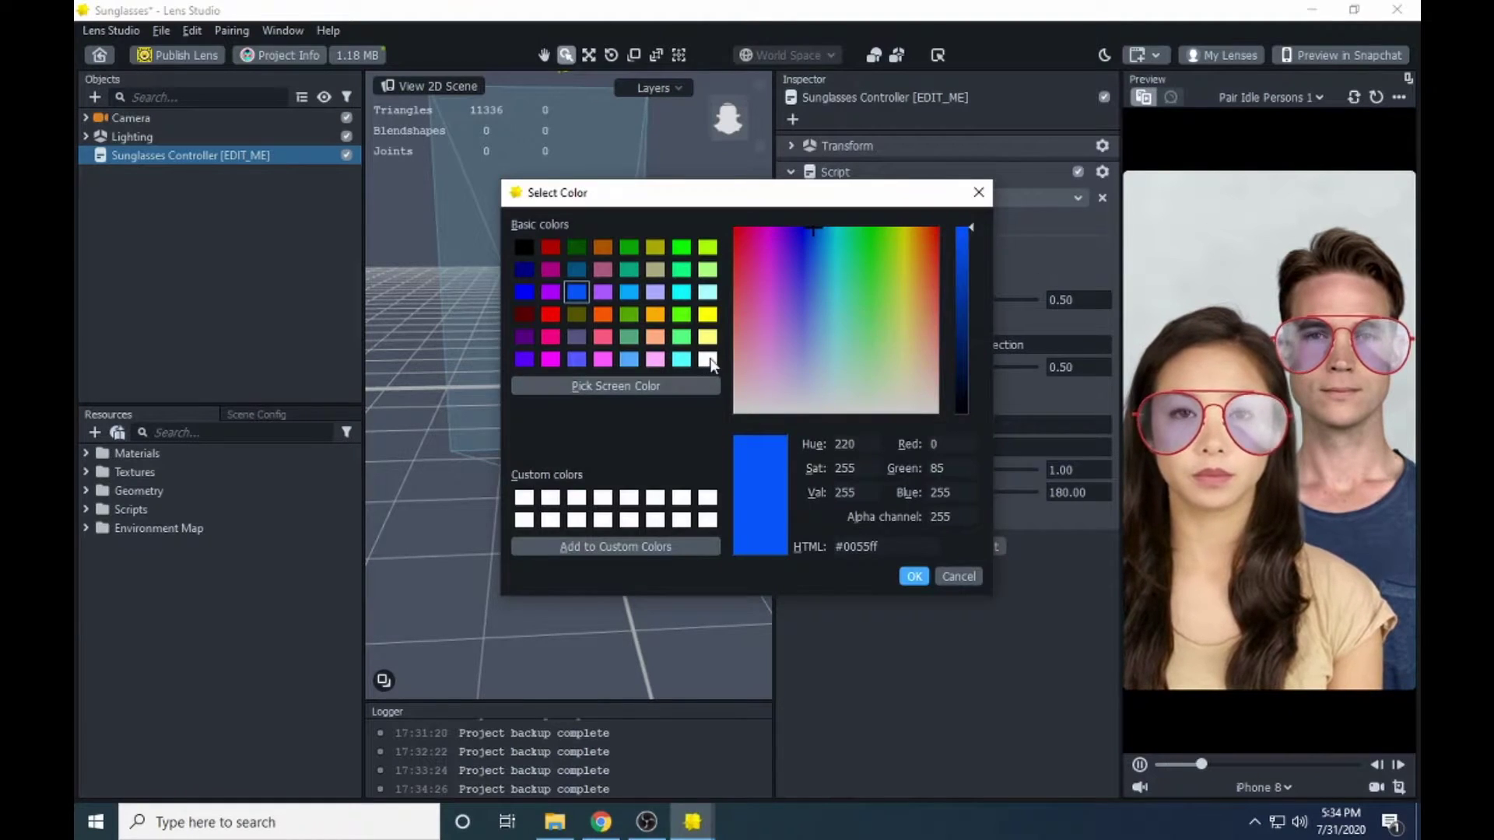
# - Pick the white basic swatch as the lens colour and confirm it
pyautogui.click(707, 359)
pyautogui.click(915, 577)
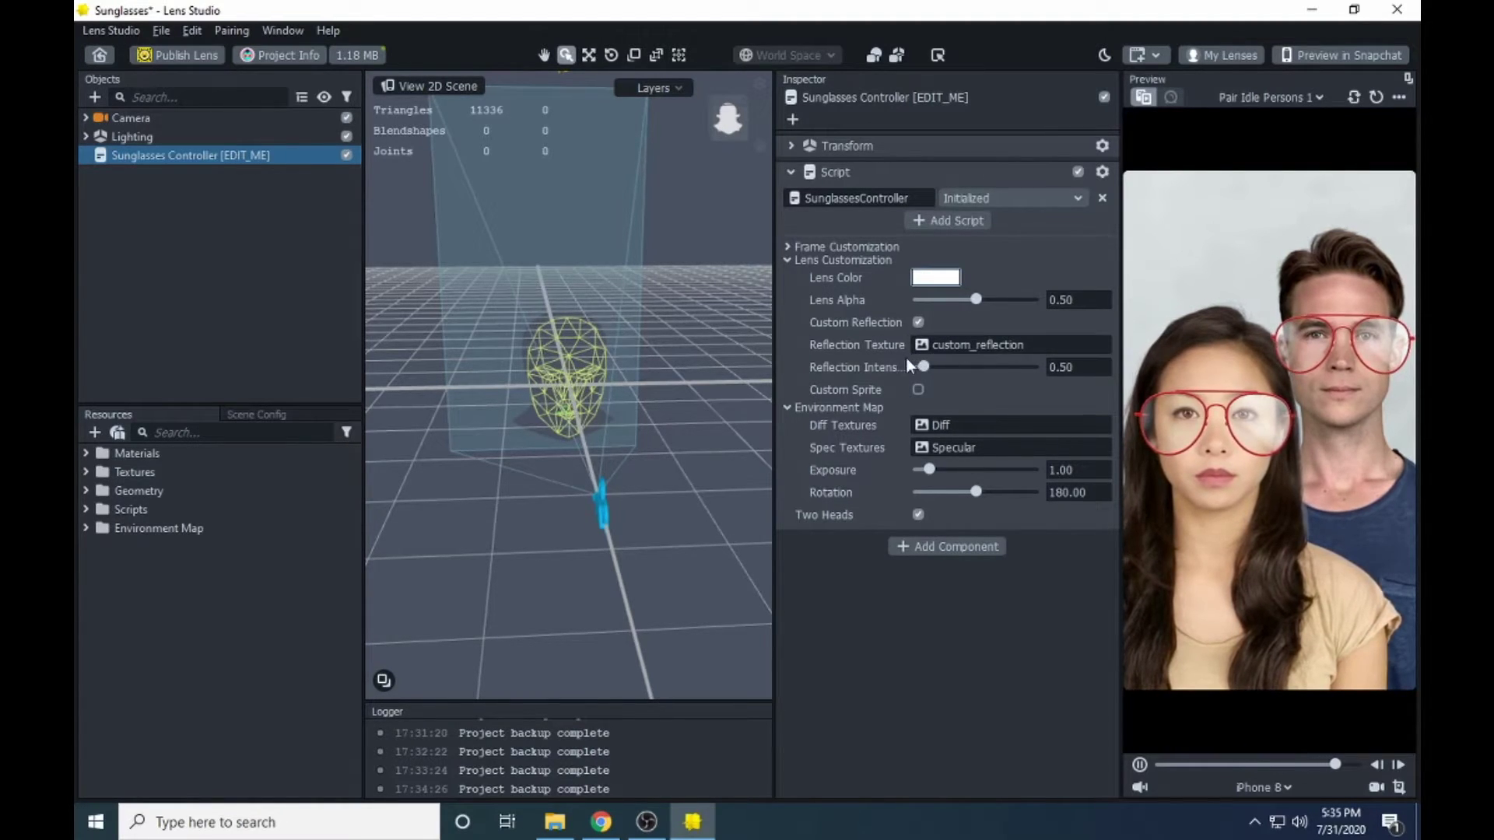
pyautogui.click(979, 346)
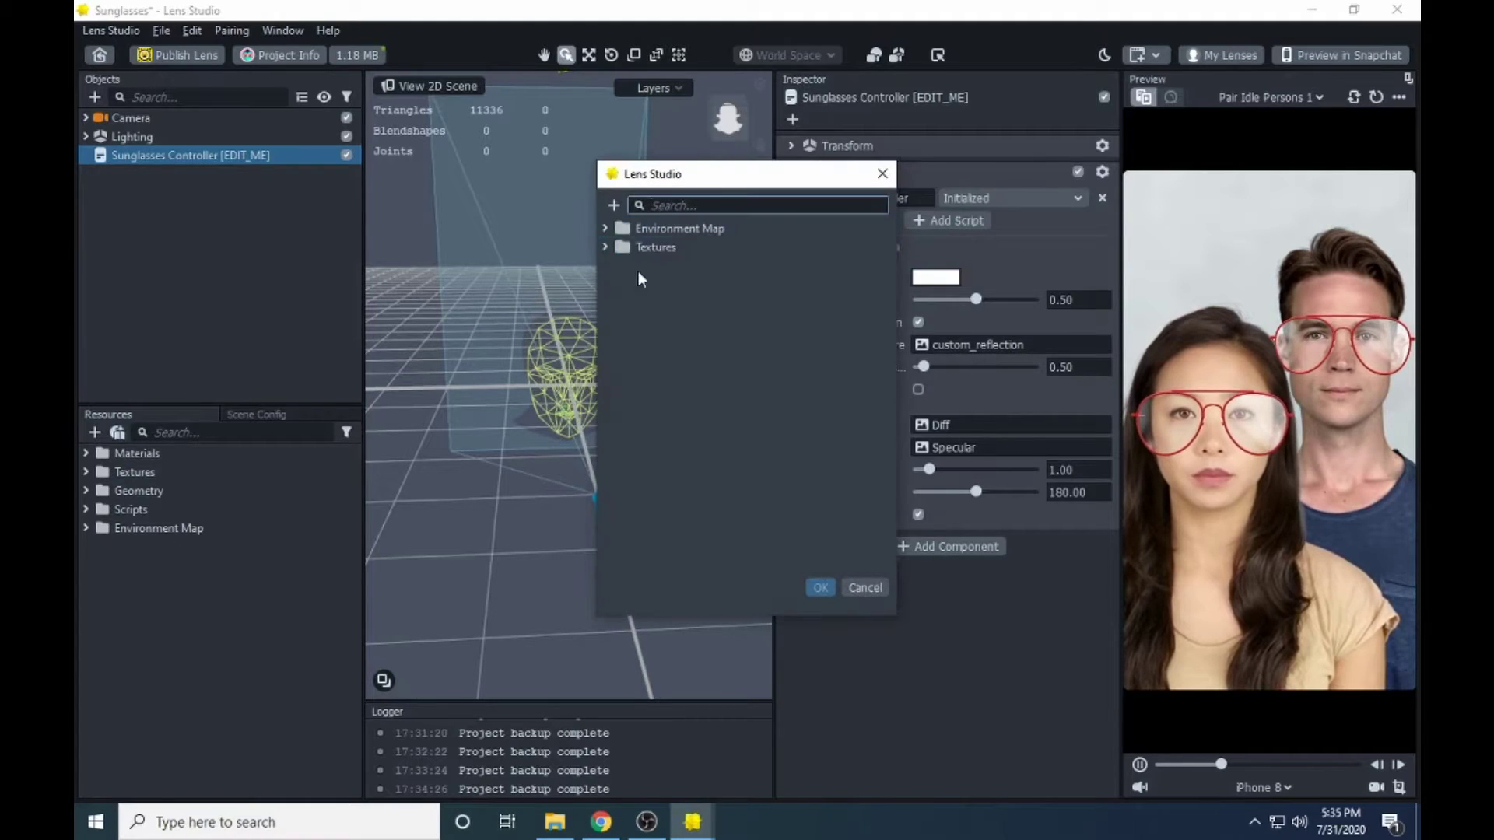
pyautogui.click(606, 247)
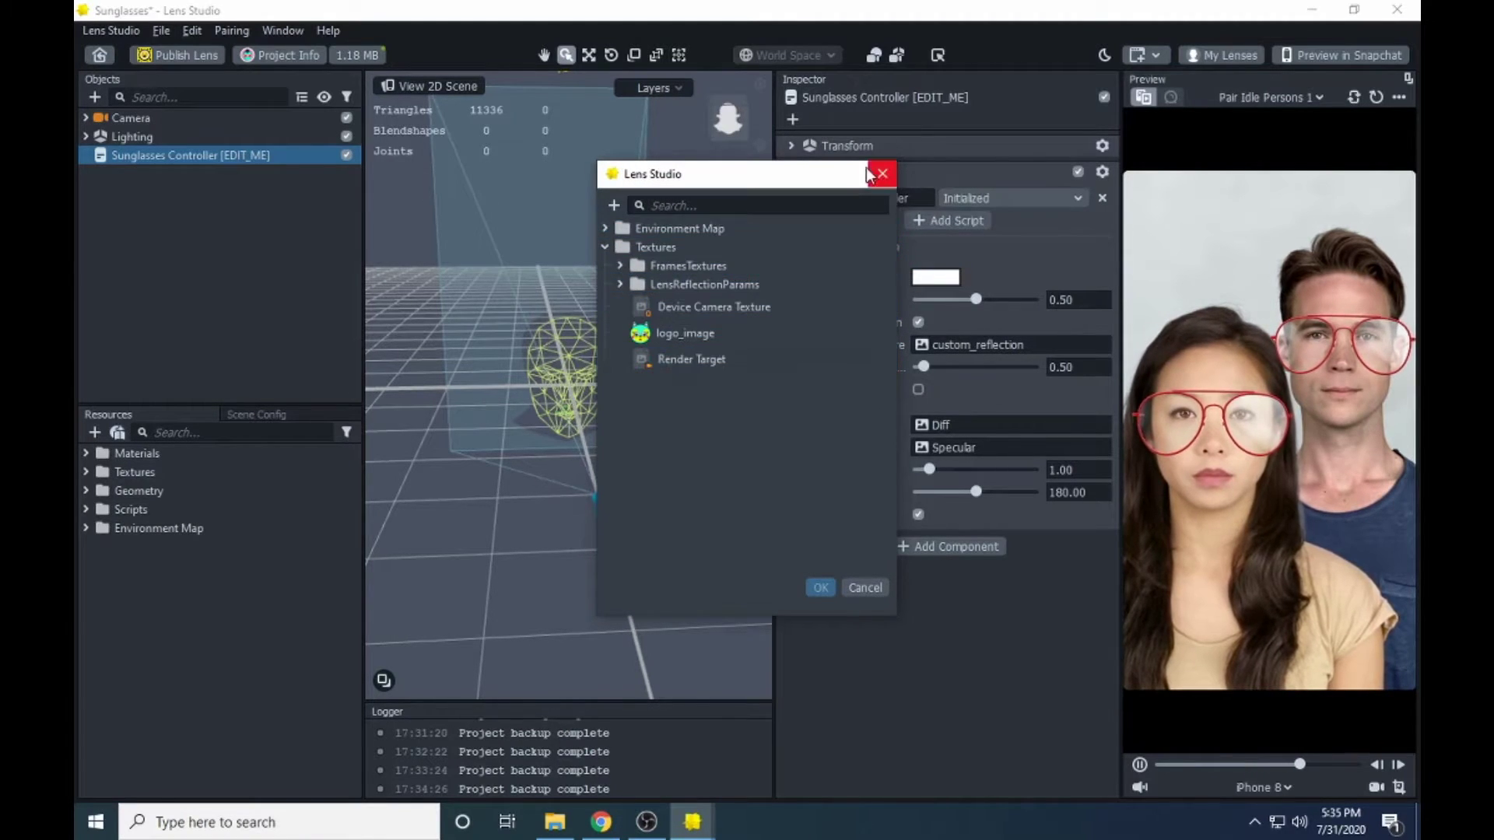
pyautogui.click(882, 173)
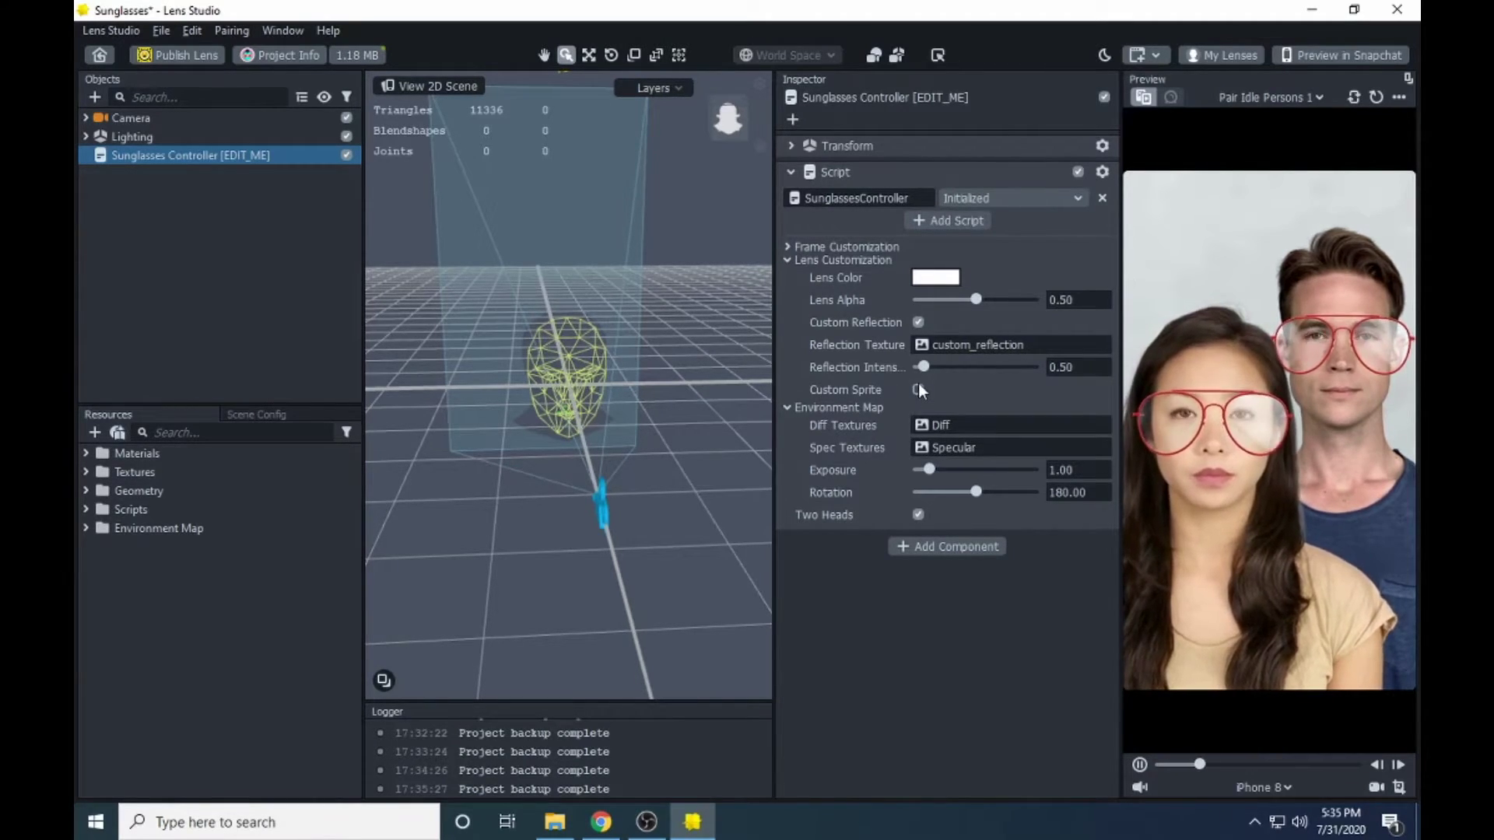
# - Enable Custom Sprite on the lenses, toggling it off and on once to compare
pyautogui.click(918, 387)
pyautogui.scroll(-1, 903, 373)
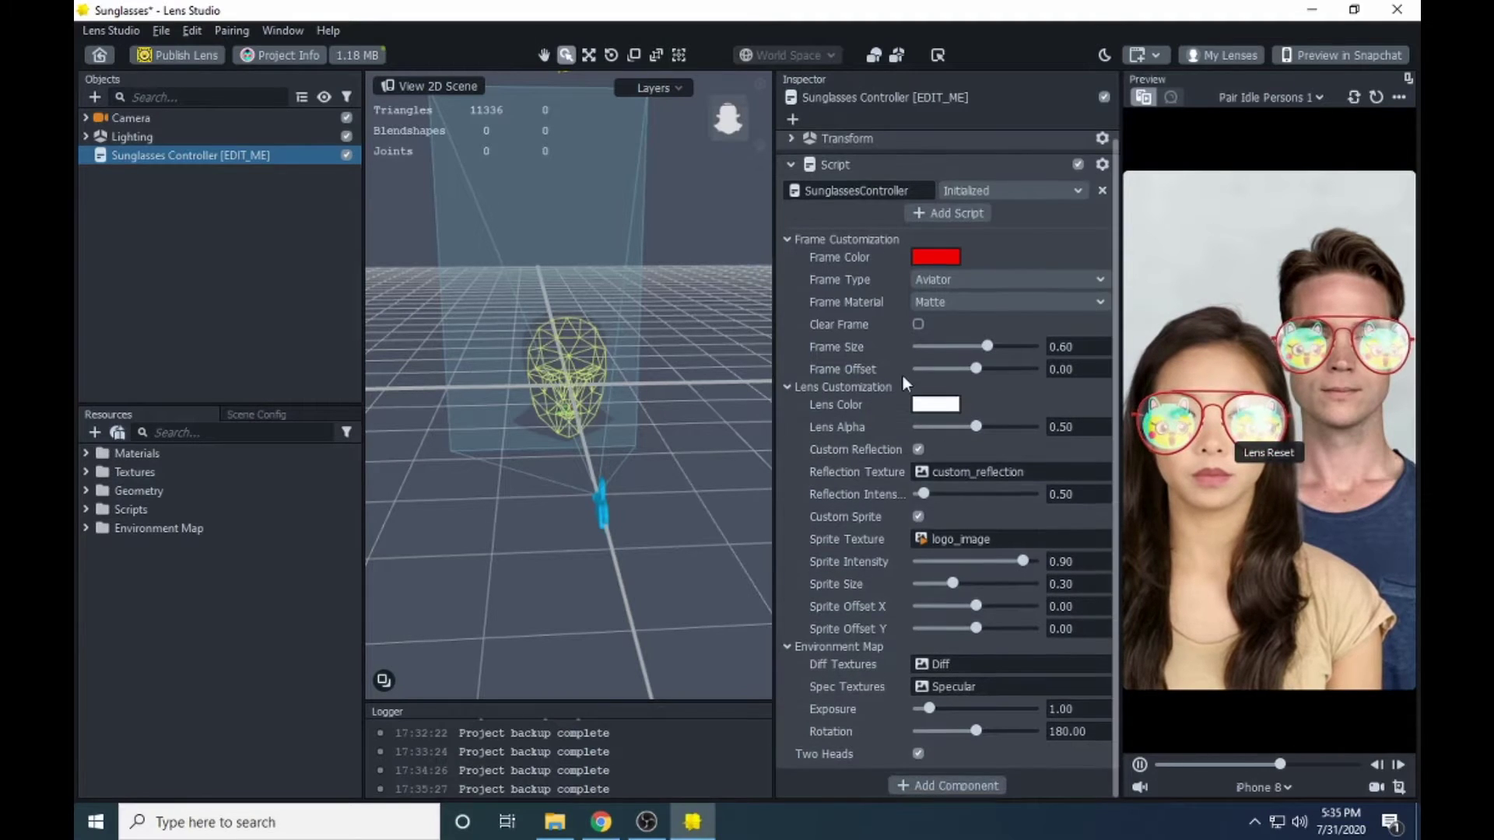
pyautogui.click(919, 516)
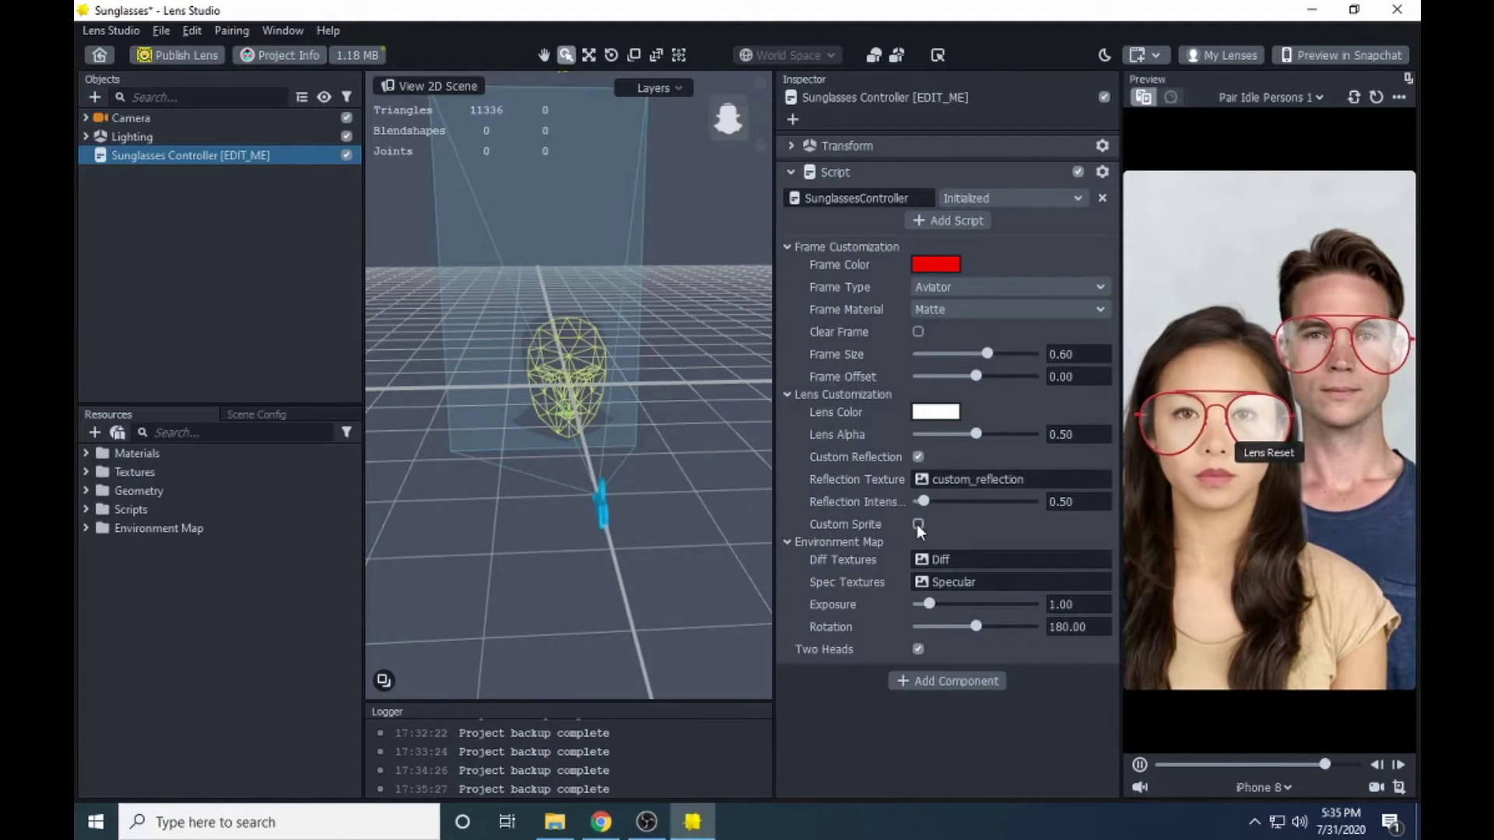
pyautogui.click(919, 523)
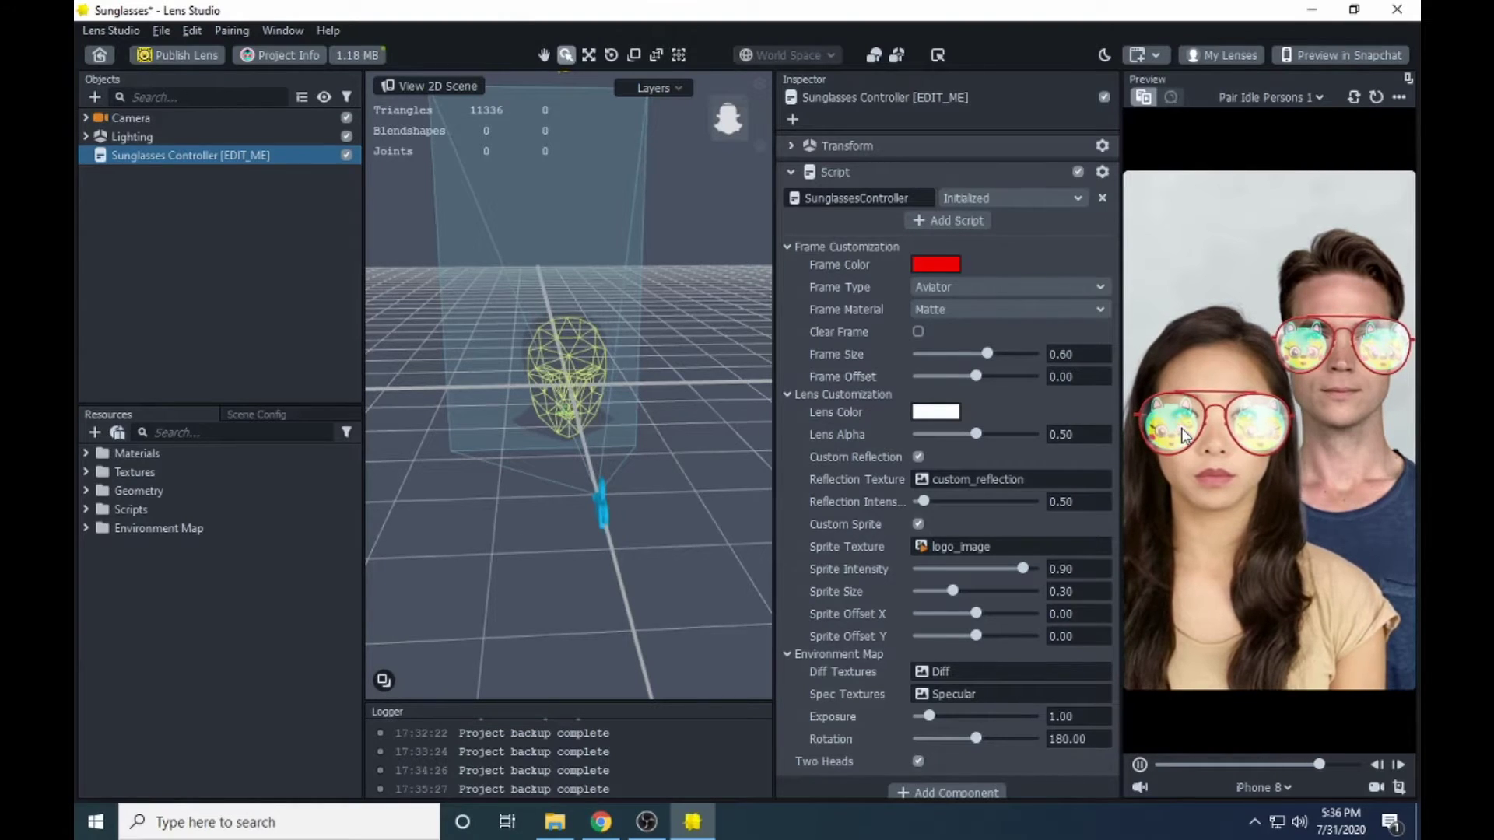
# - Import the heart image from Pictures and assign it as the Sprite Texture
pyautogui.click(987, 549)
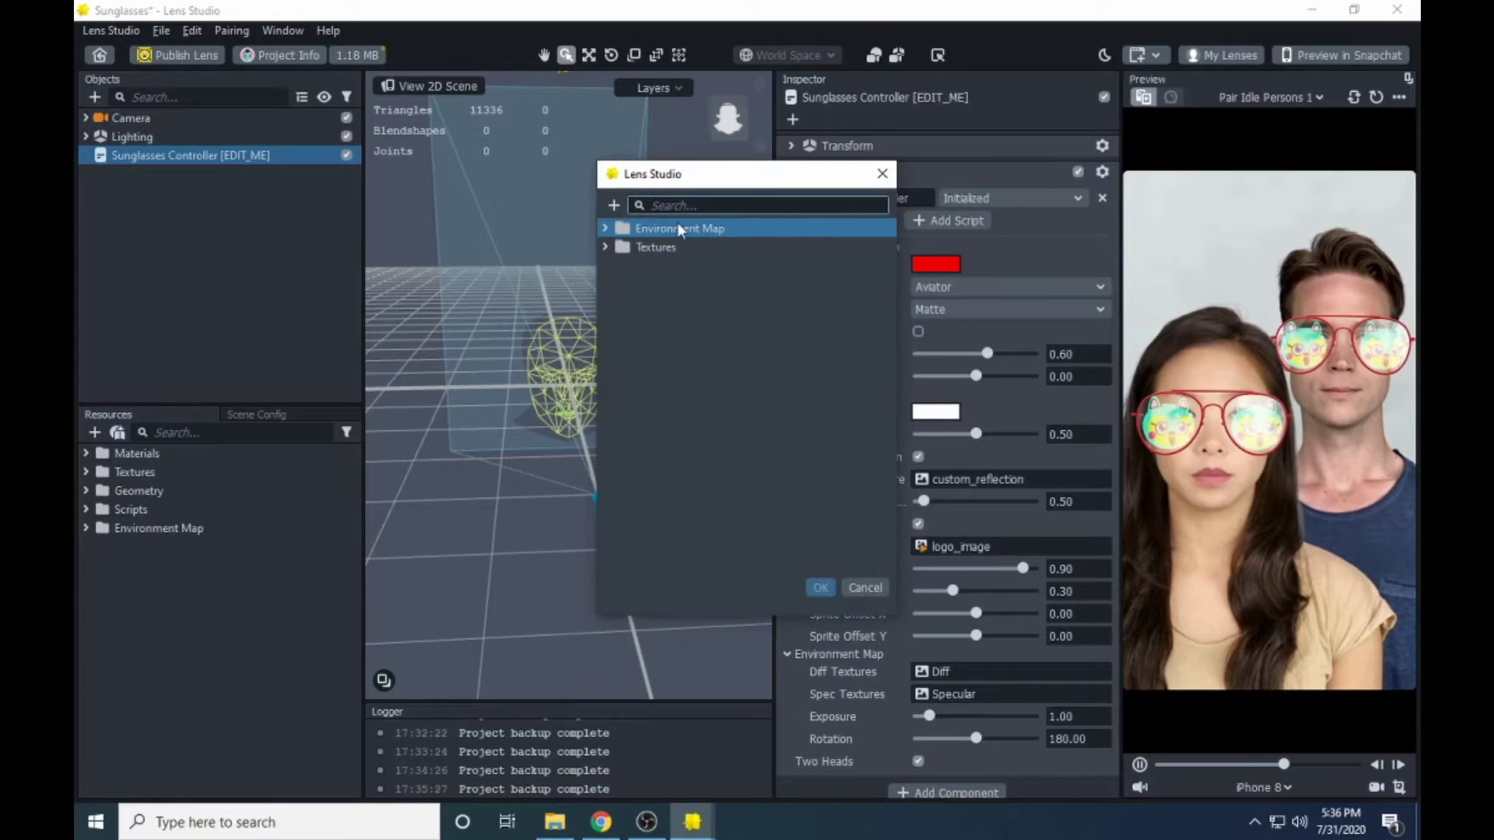
pyautogui.click(883, 174)
pyautogui.click(973, 543)
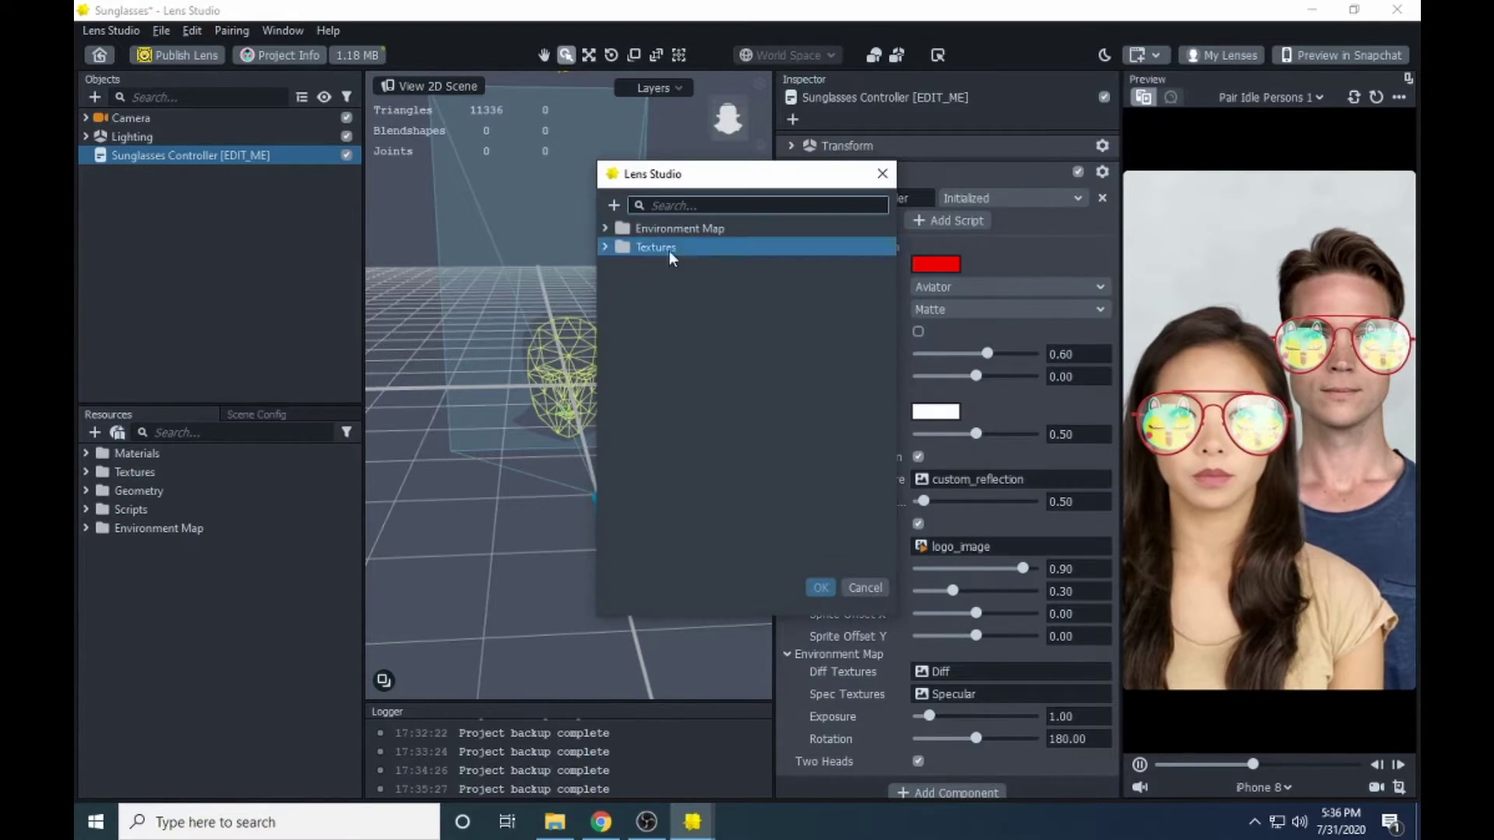
pyautogui.click(614, 205)
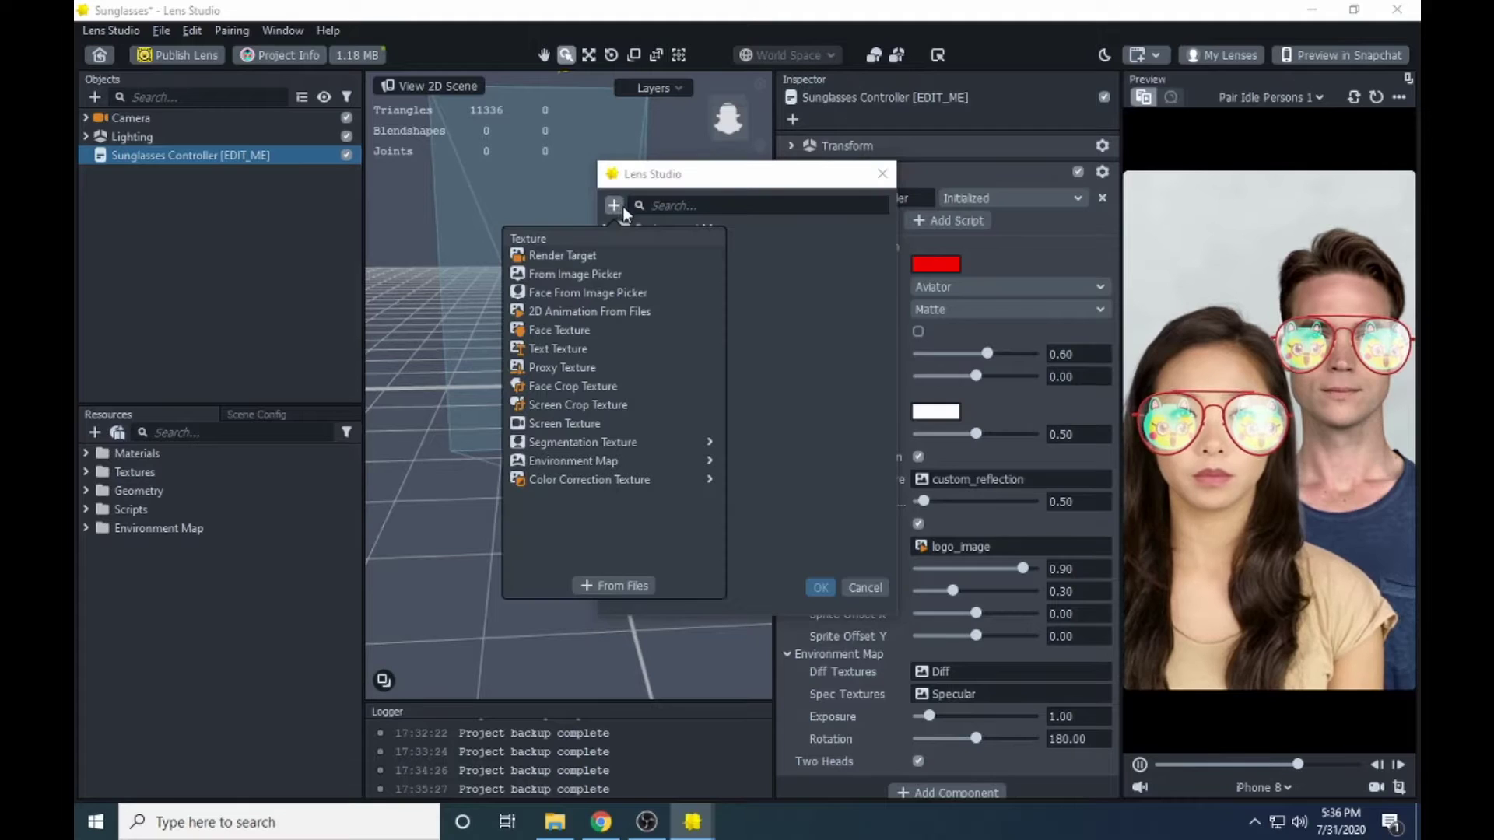
pyautogui.click(623, 586)
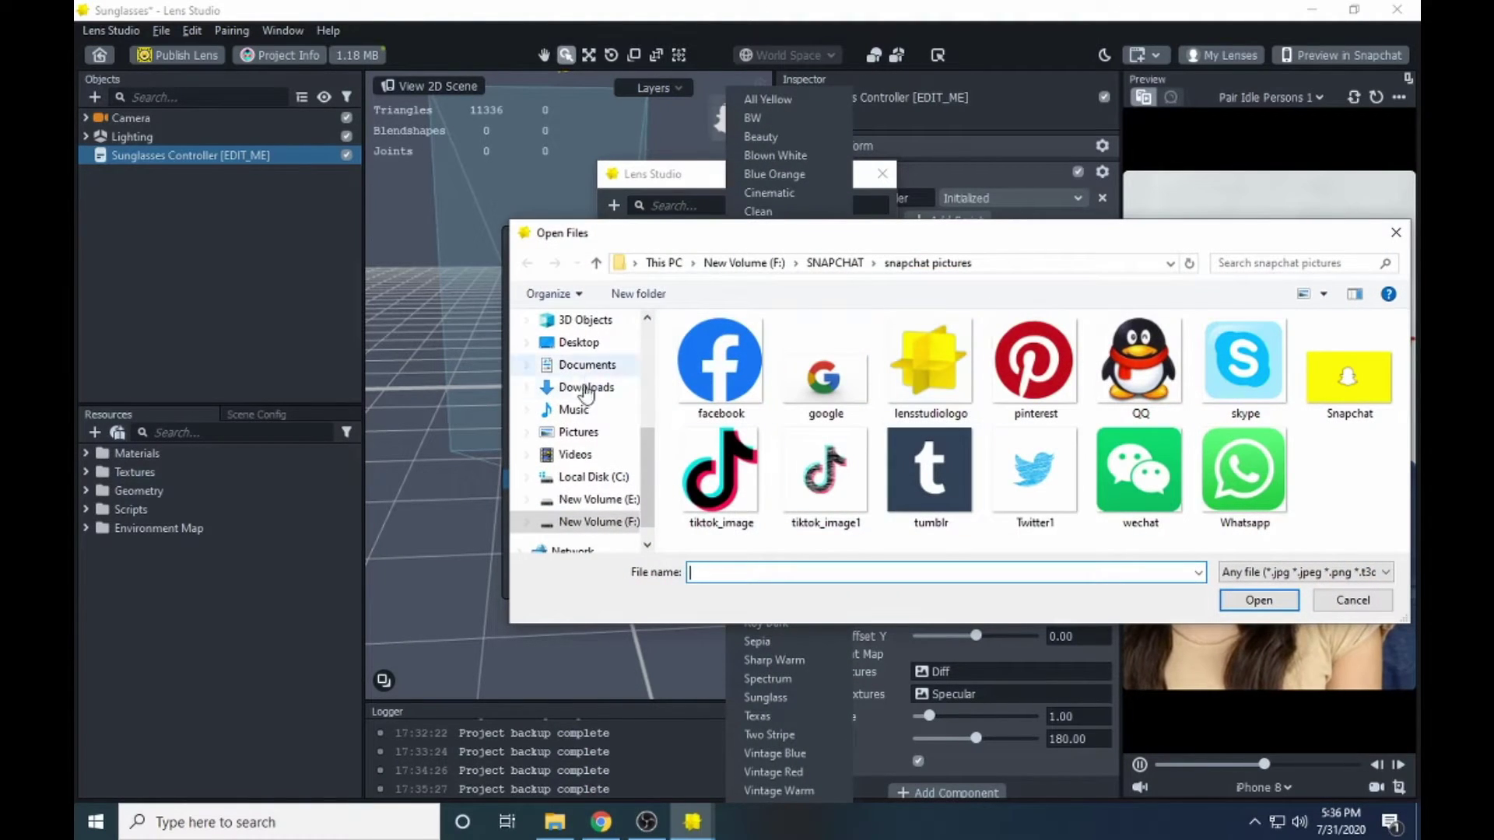
pyautogui.click(592, 457)
pyautogui.click(575, 432)
pyautogui.click(930, 366)
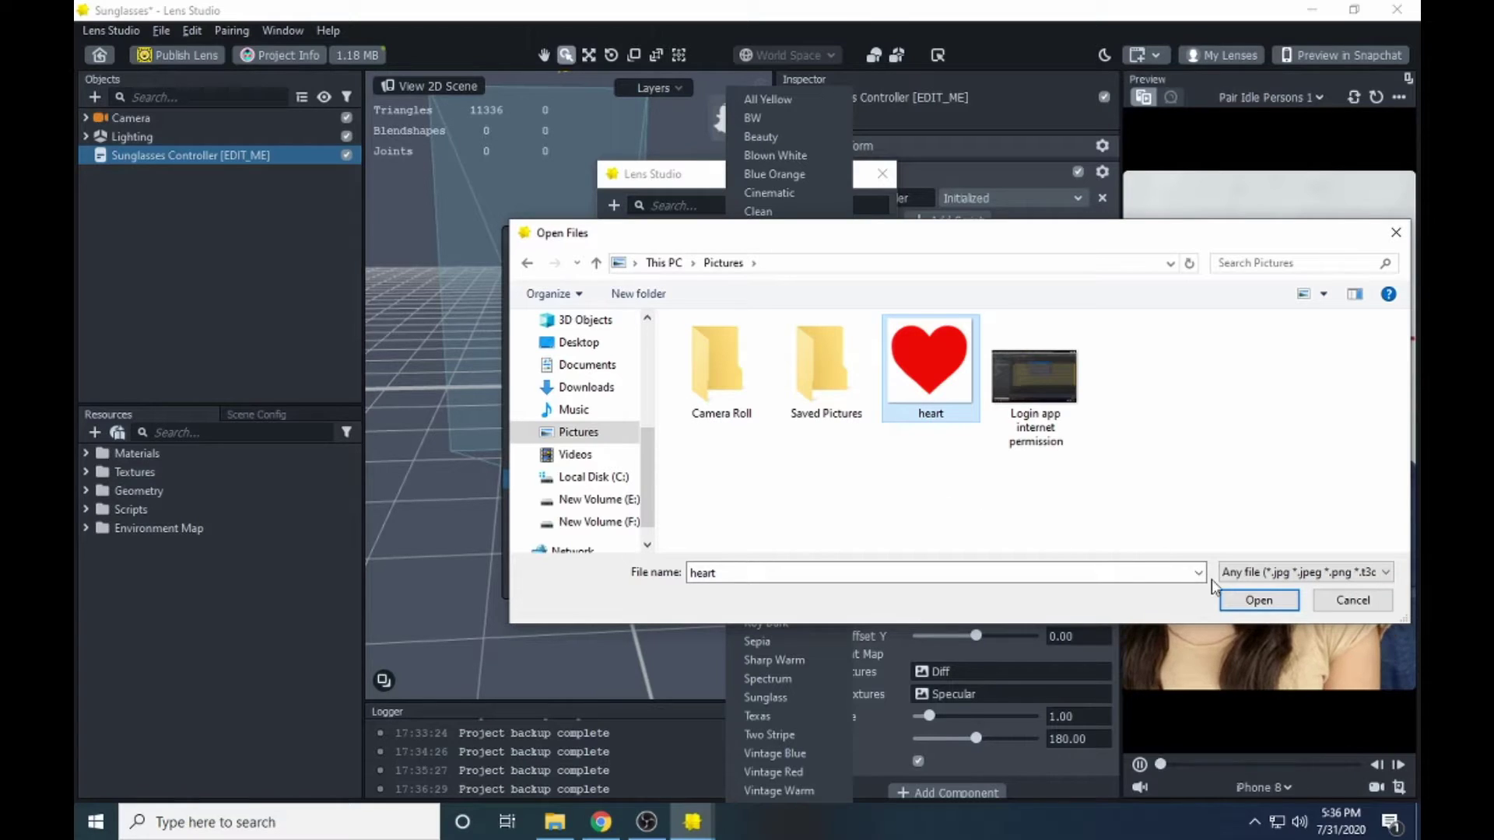
pyautogui.click(1259, 600)
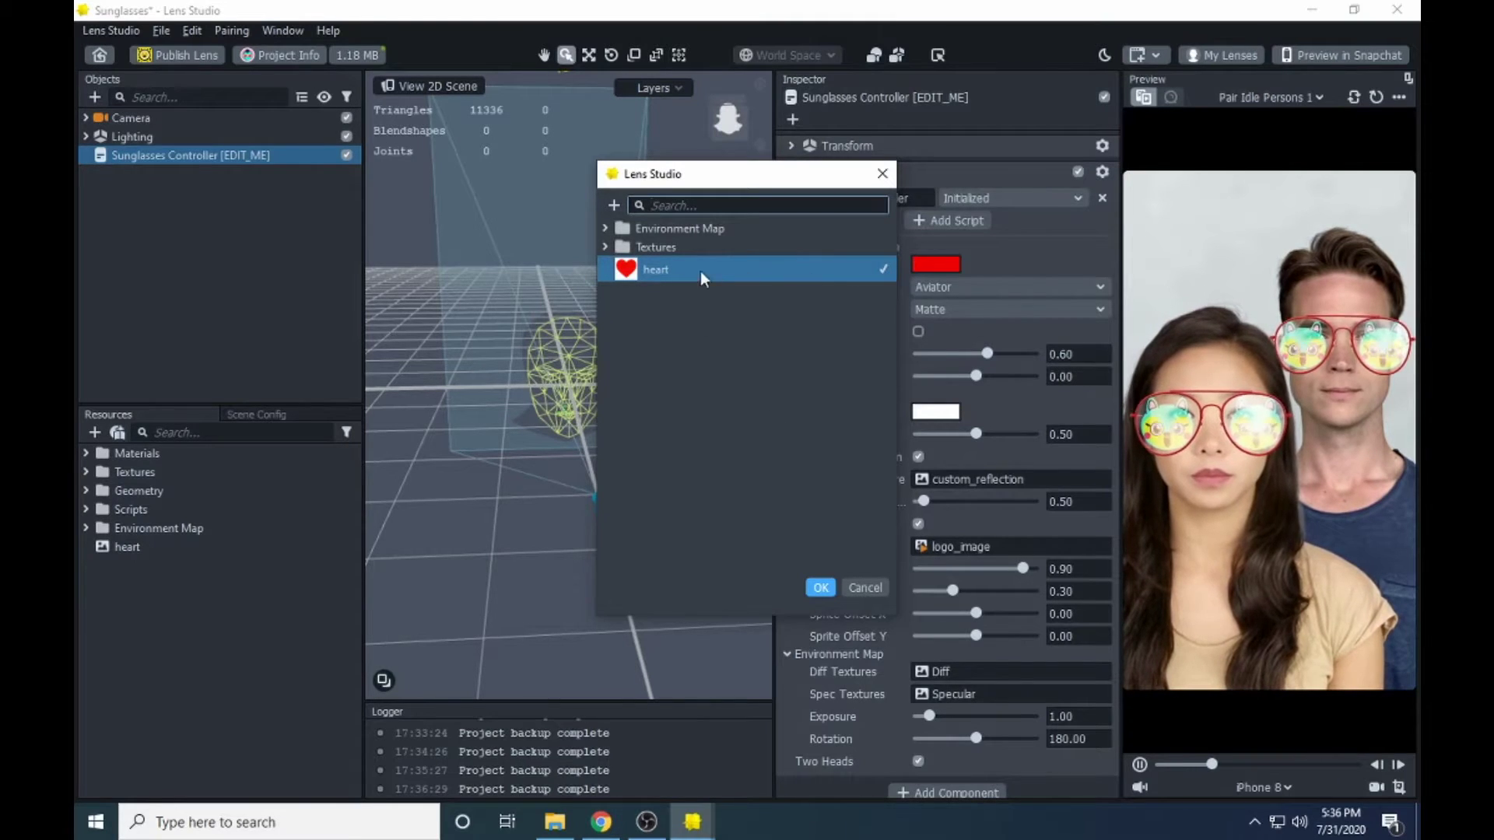
pyautogui.click(822, 594)
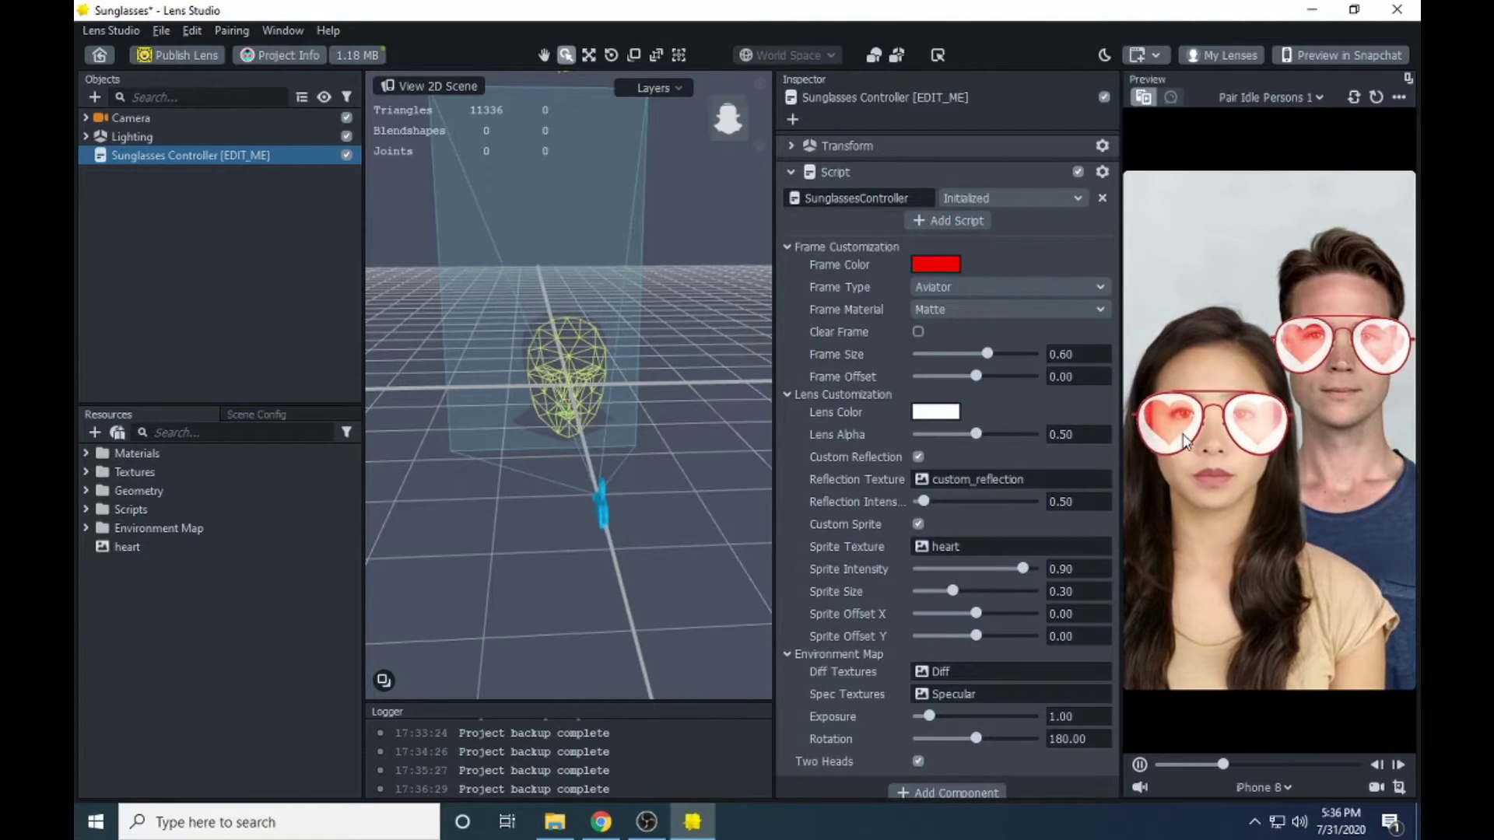
pyautogui.scroll(-1, 963, 410)
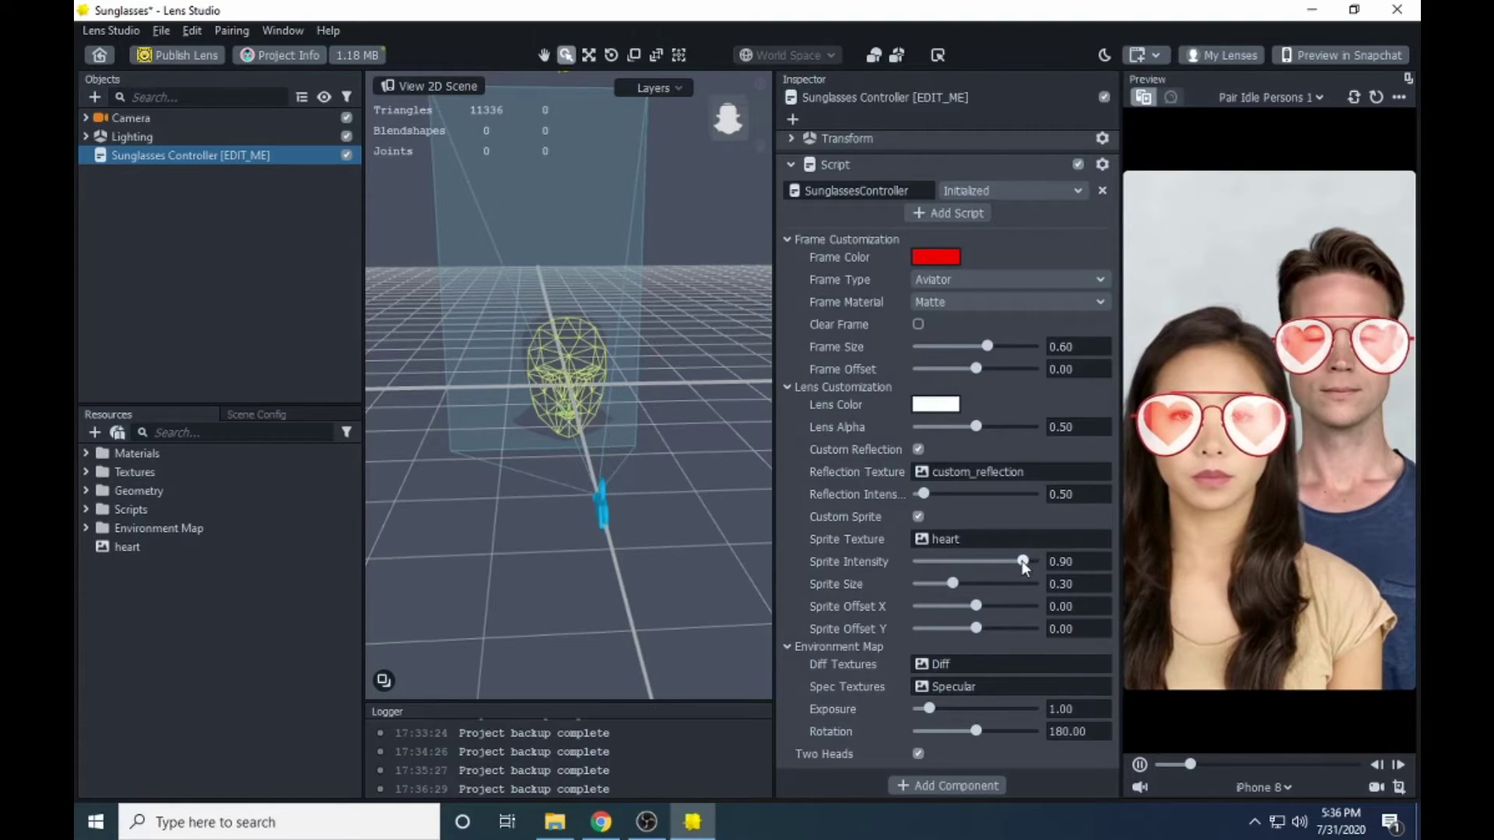
# - Set the heart Sprite Intensity to 0.80
pyautogui.moveTo(1021, 561); pyautogui.dragTo(1170, 561)
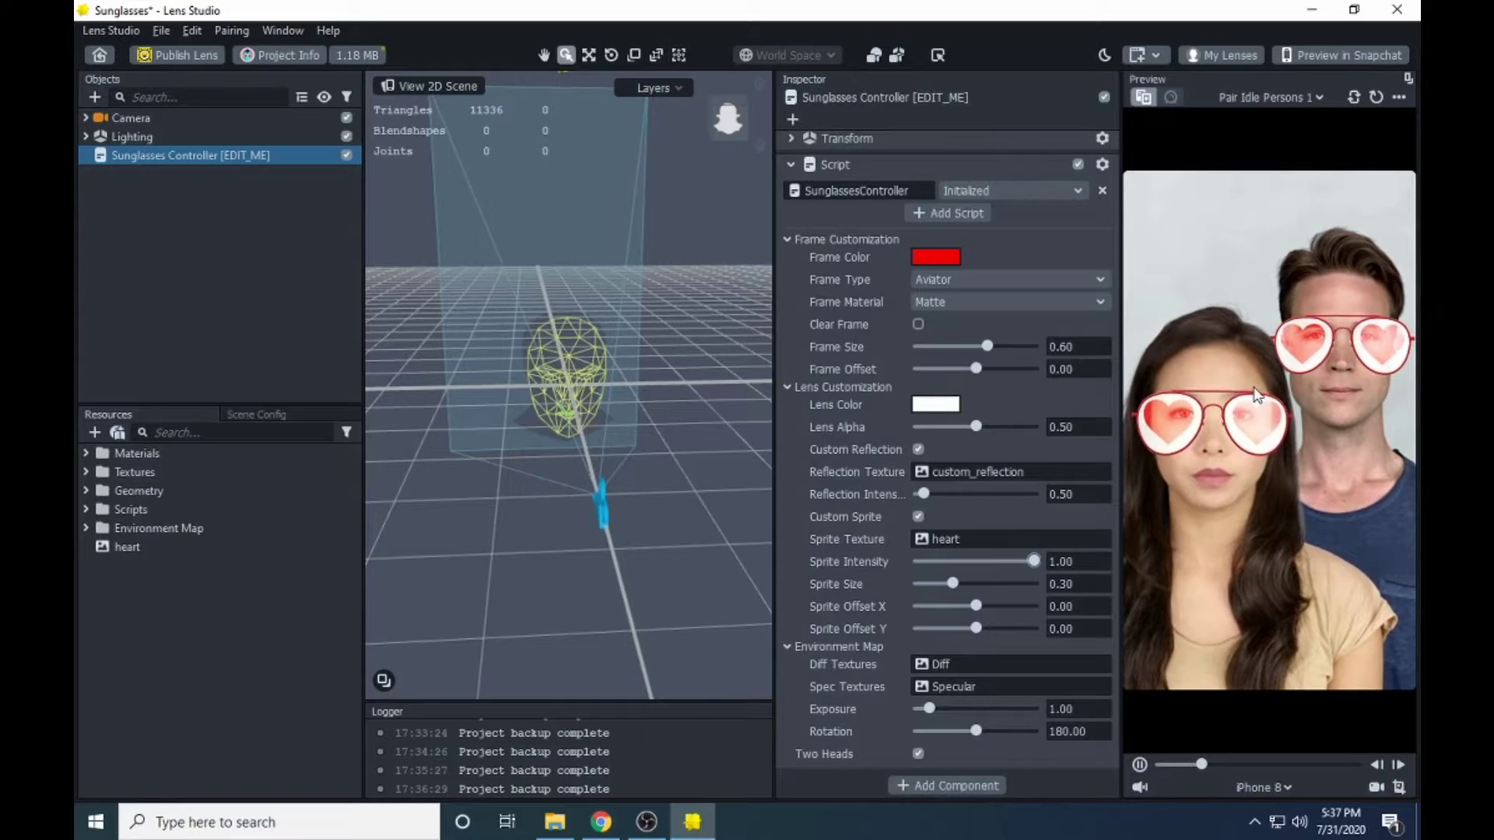
pyautogui.click(1011, 561)
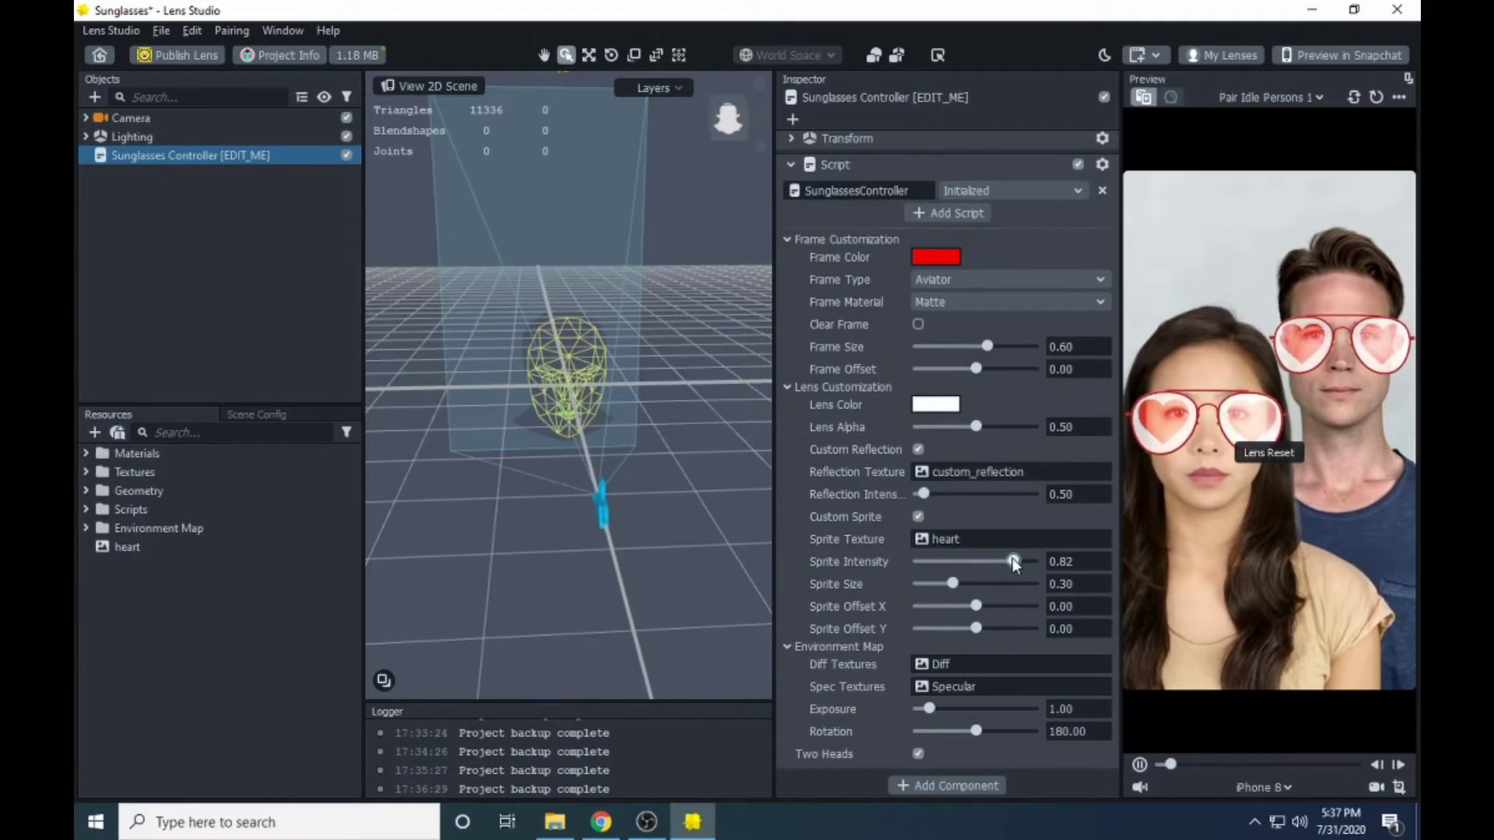
pyautogui.moveTo(1013, 563); pyautogui.dragTo(1011, 562)
pyautogui.click(1074, 561)
pyautogui.press('Return')
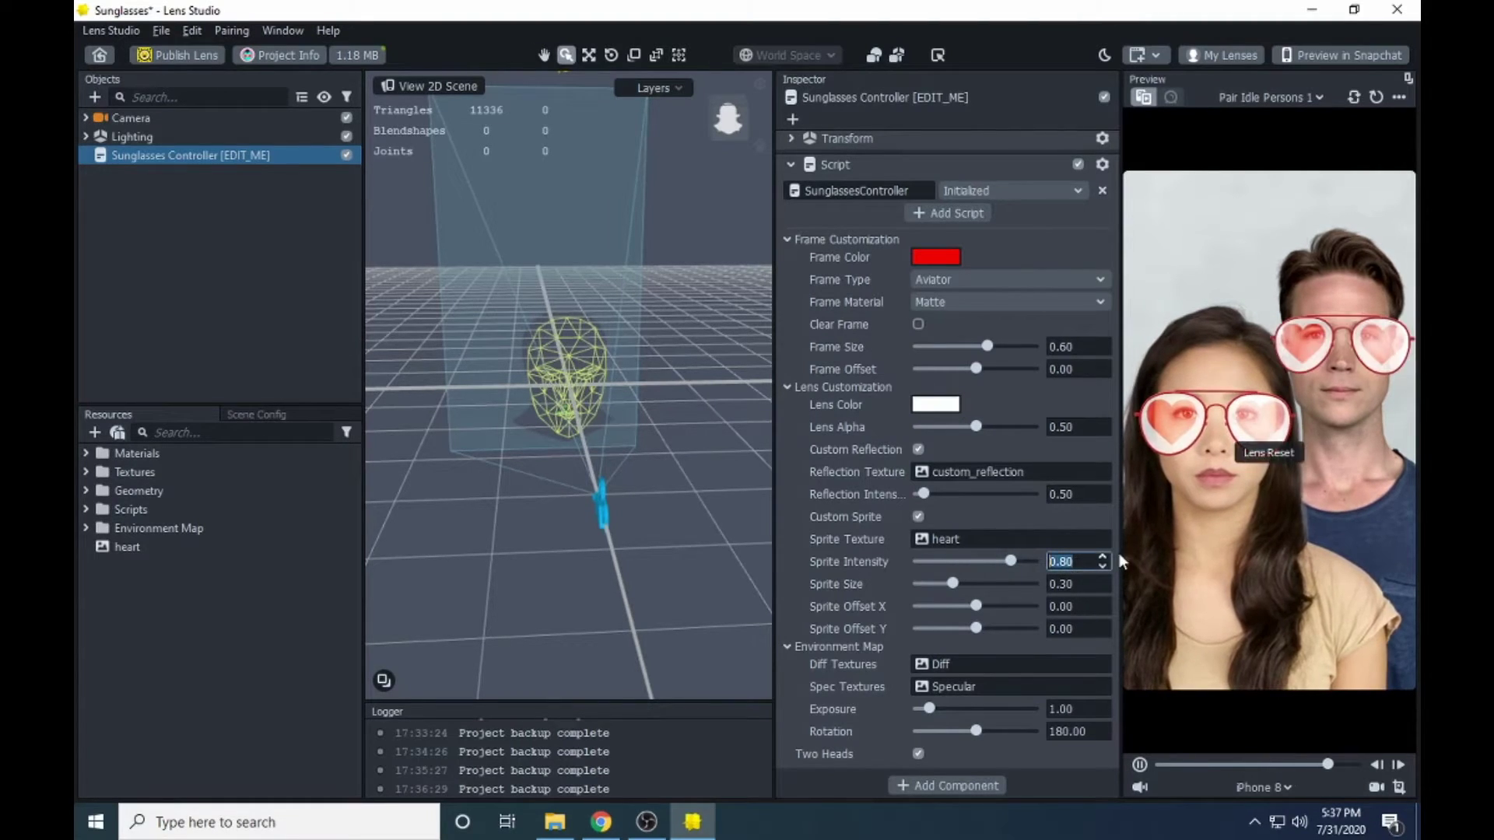
pyautogui.click(889, 586)
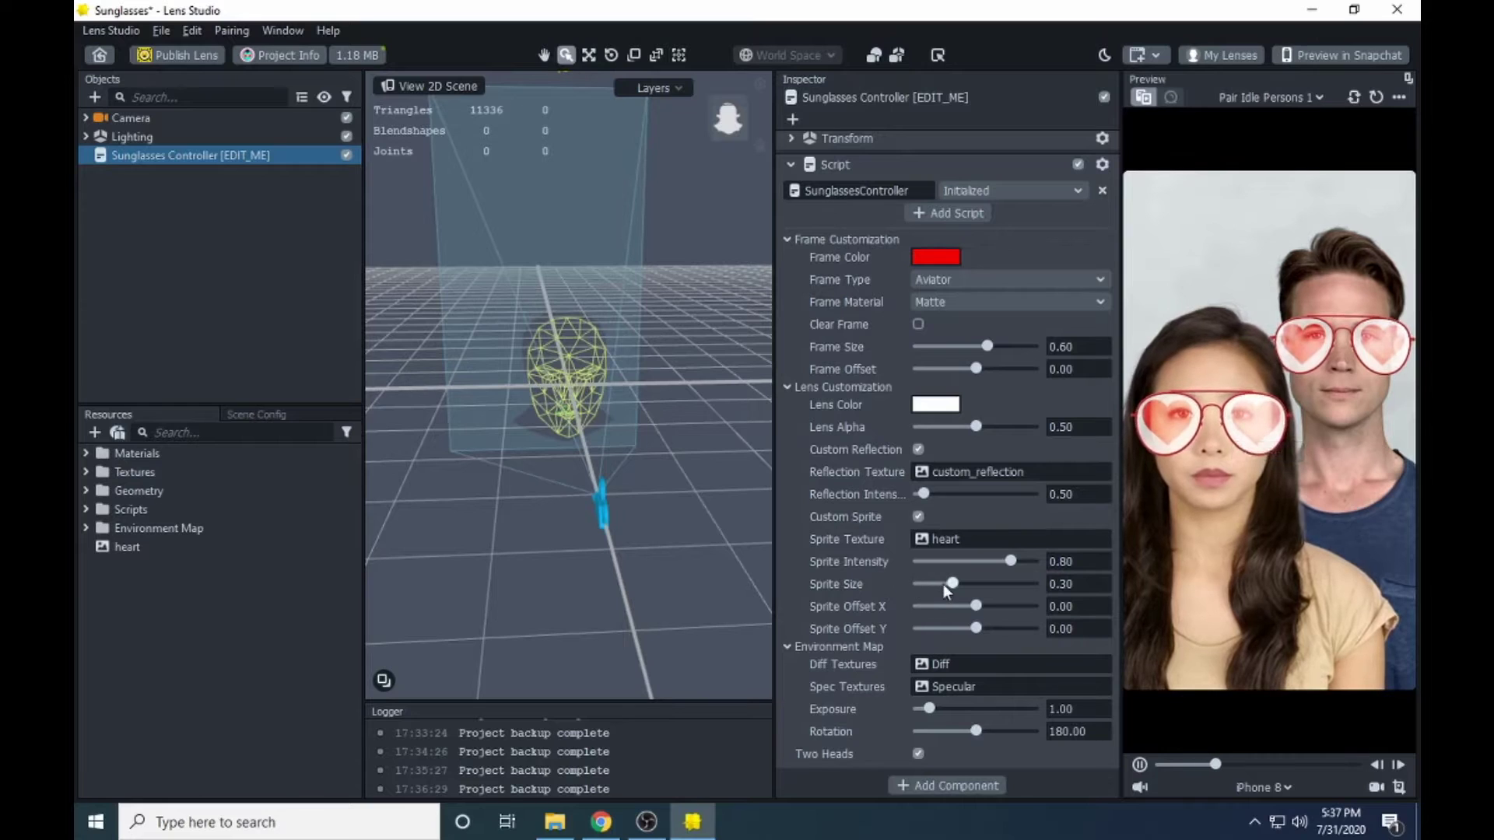
# - Try a larger Sprite Size, return it to 0.30, and shift the sprite offset
pyautogui.moveTo(954, 581); pyautogui.dragTo(1029, 588)
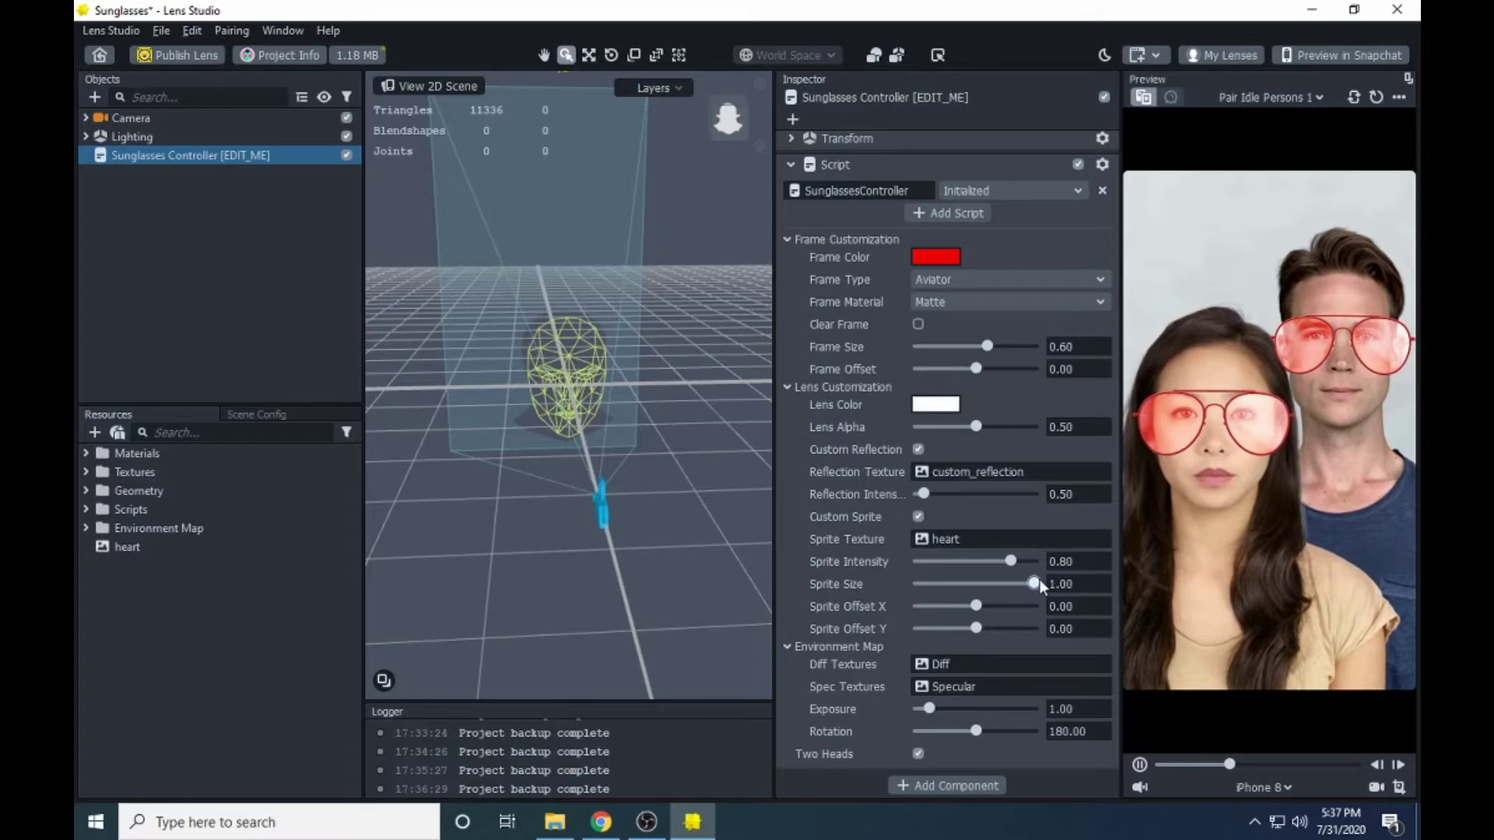
pyautogui.moveTo(1032, 582); pyautogui.dragTo(952, 582)
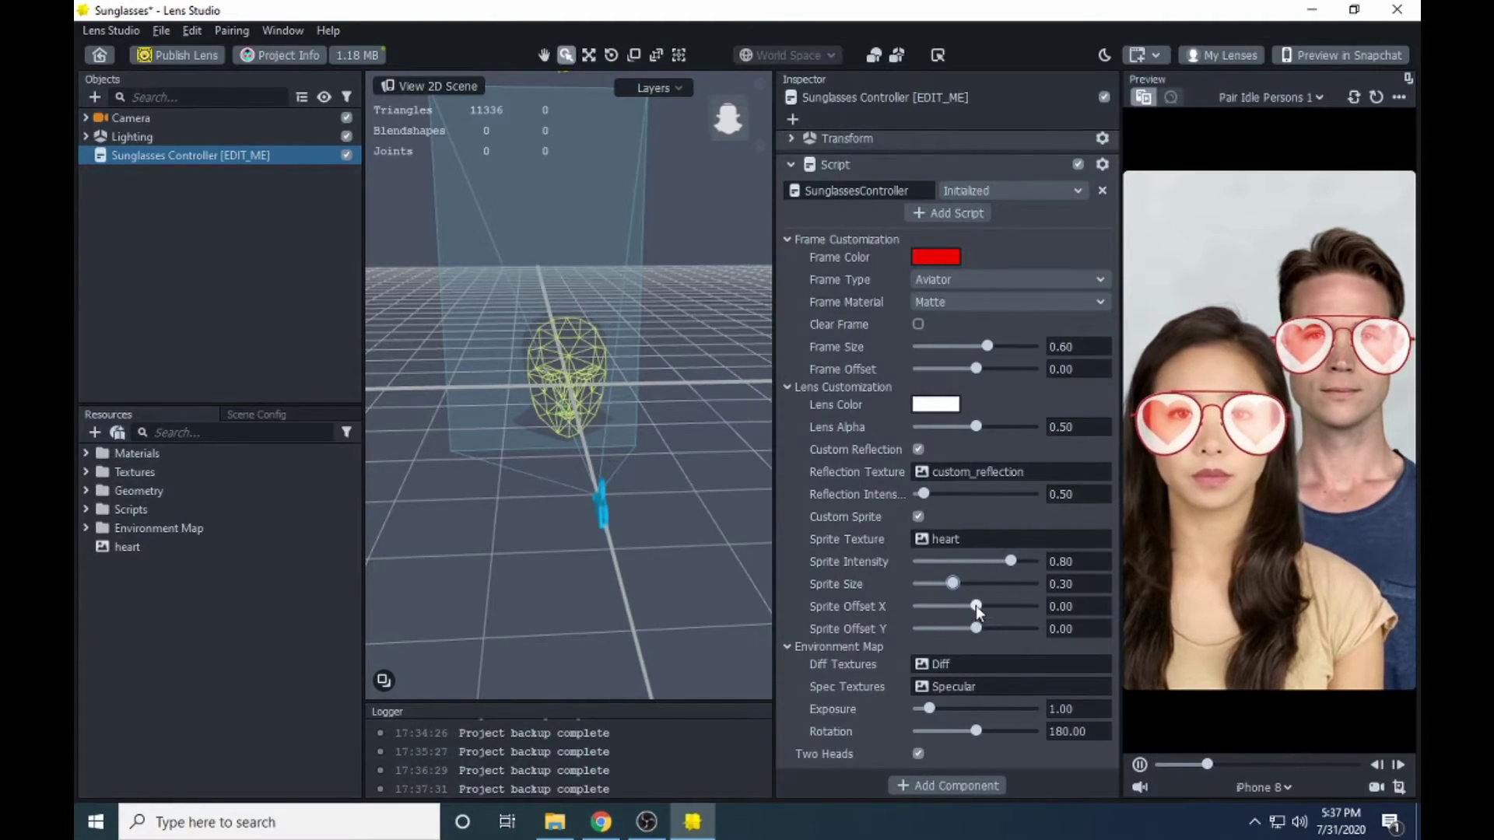
pyautogui.moveTo(975, 604)
pyautogui.mouseDown()
pyautogui.moveTo(1015, 605)
pyautogui.moveTo(974, 603)
pyautogui.moveTo(971, 630)
pyautogui.mouseUp()
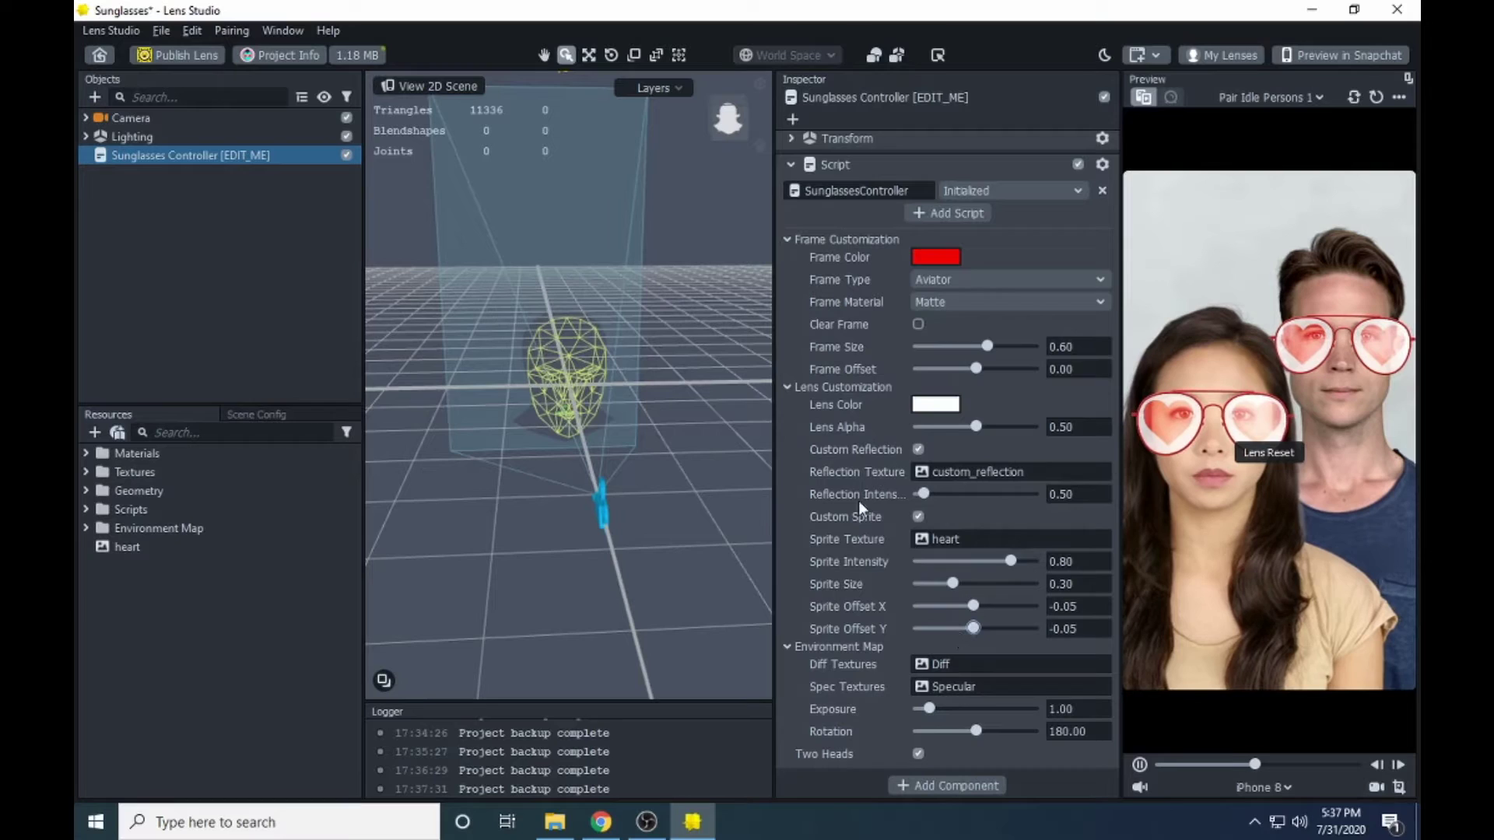
# - Collapse and re-expand the Frame and Lens Customization sections of the Sunglasses Controller
pyautogui.click(787, 240)
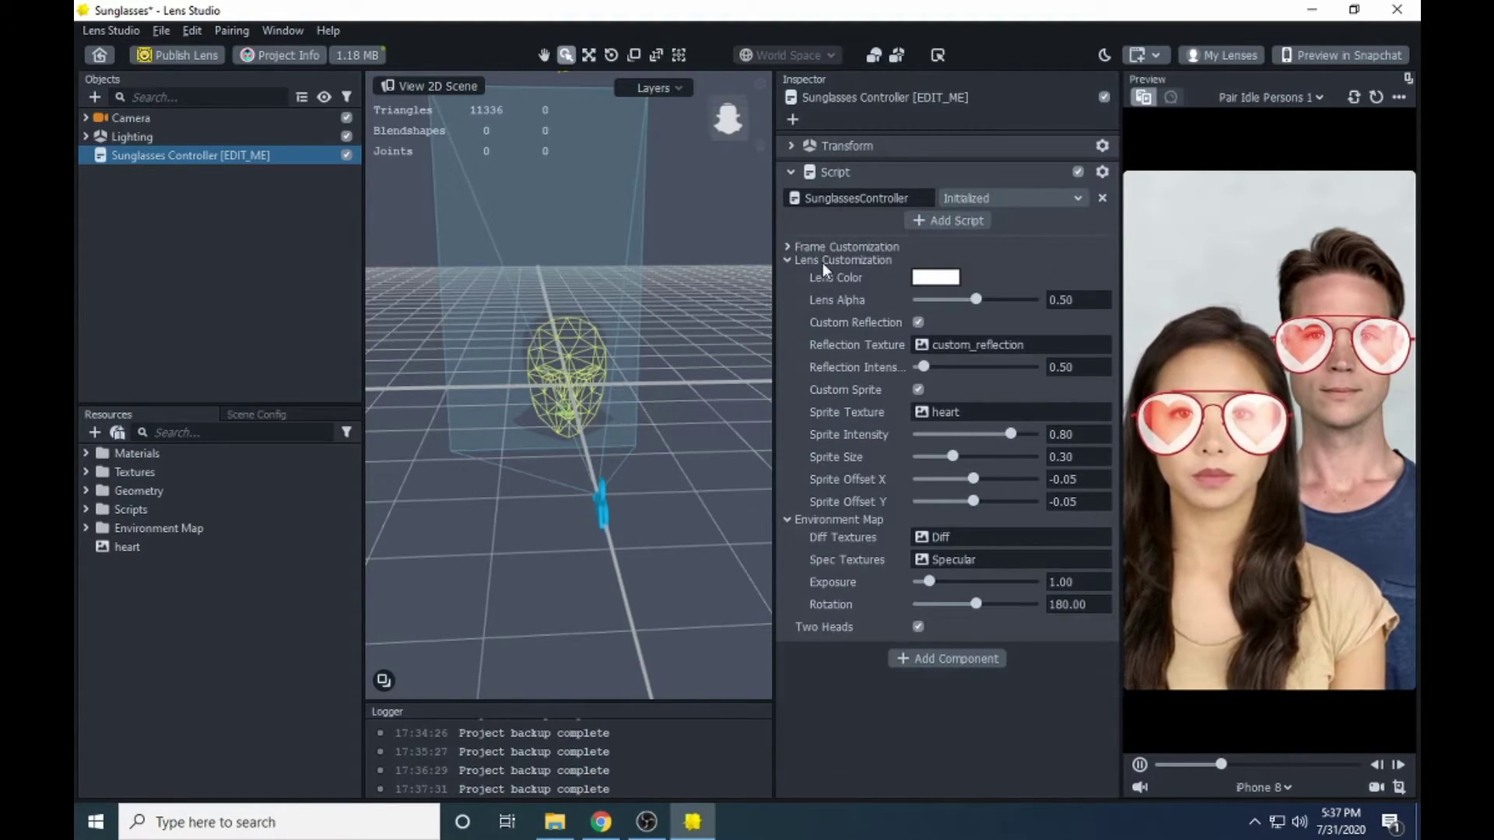
pyautogui.click(788, 260)
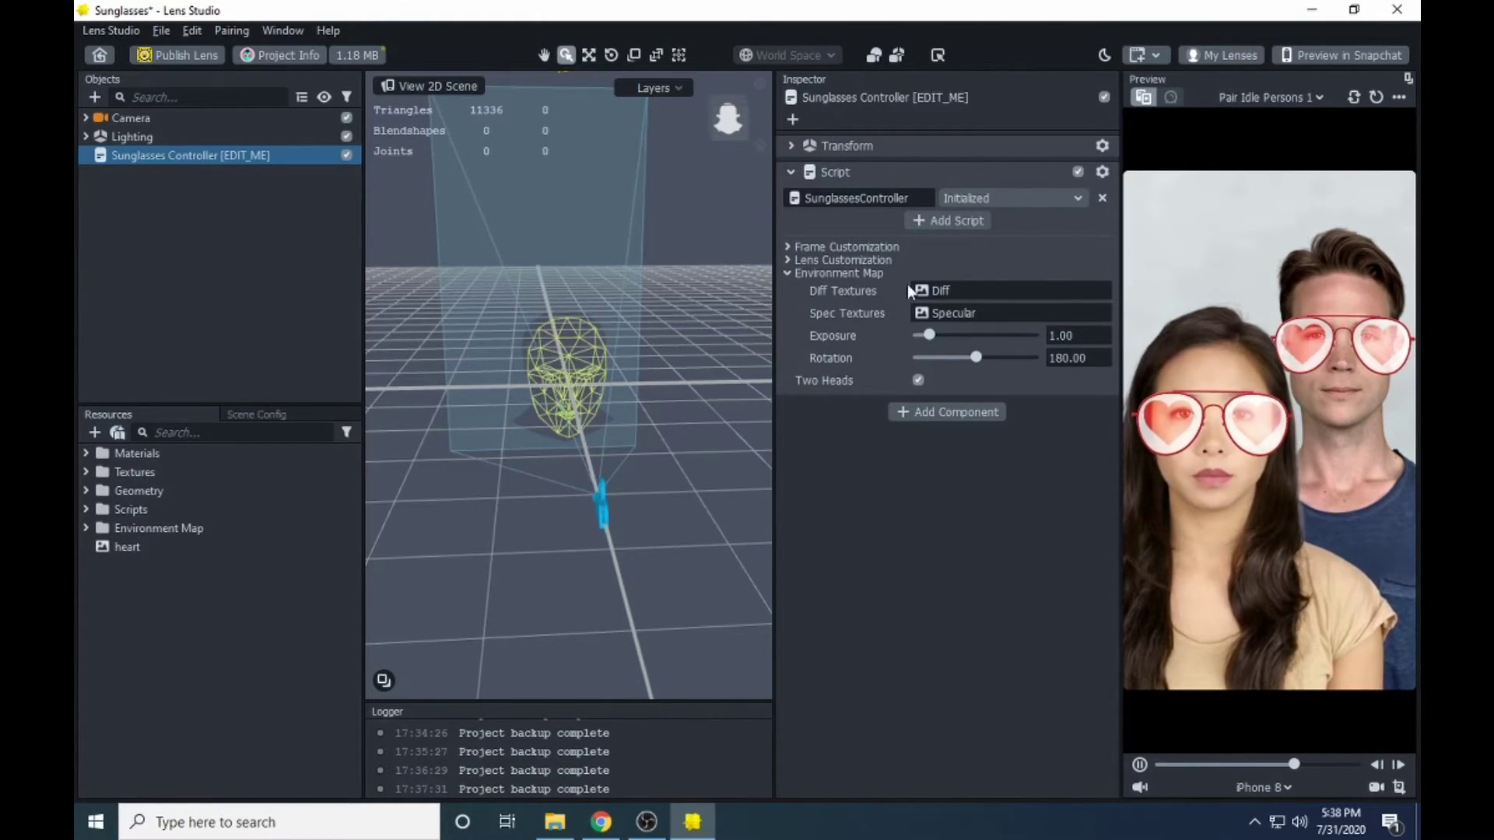
pyautogui.click(789, 260)
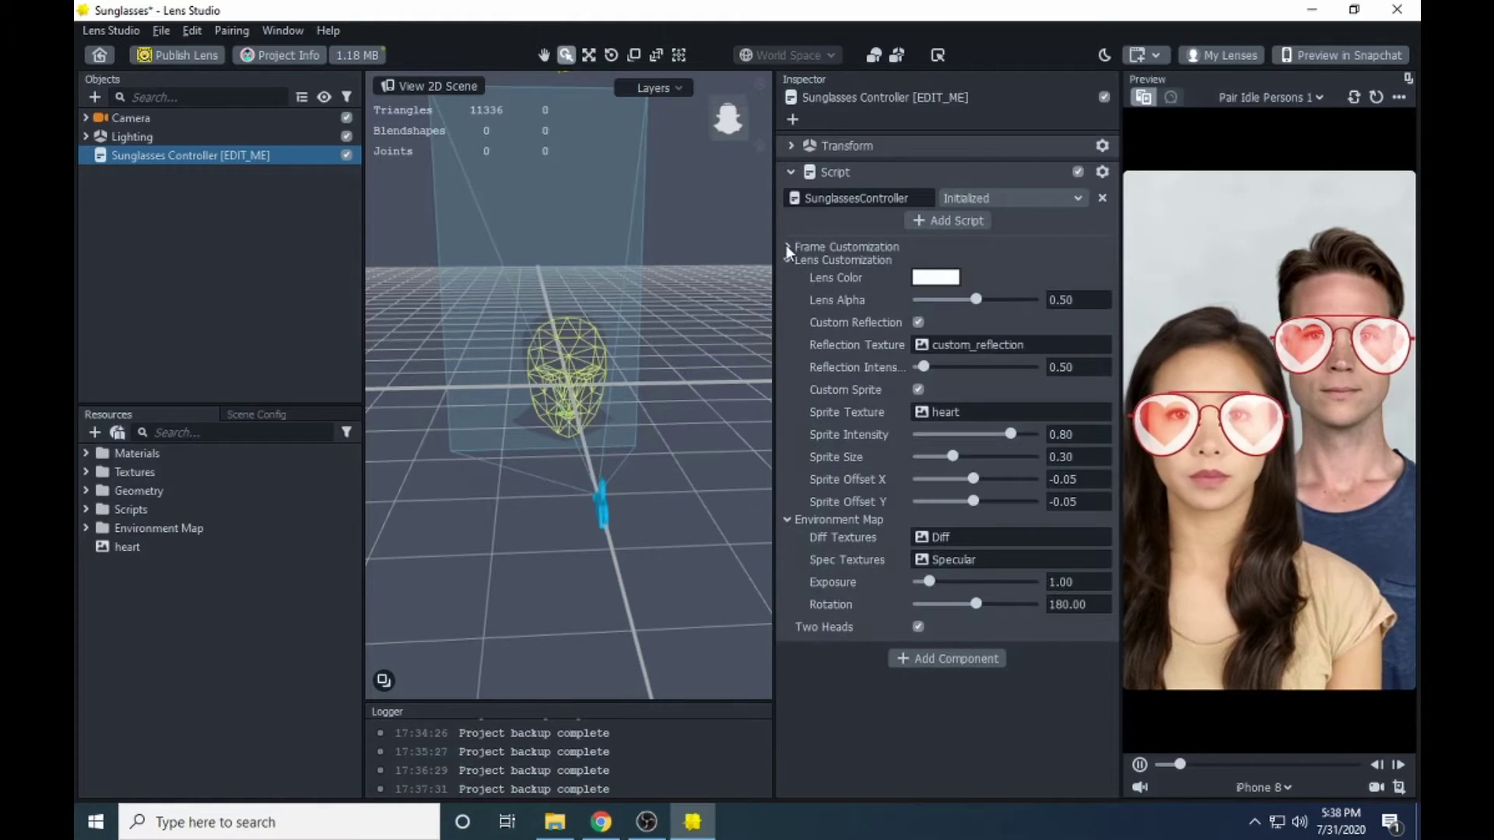
pyautogui.click(787, 247)
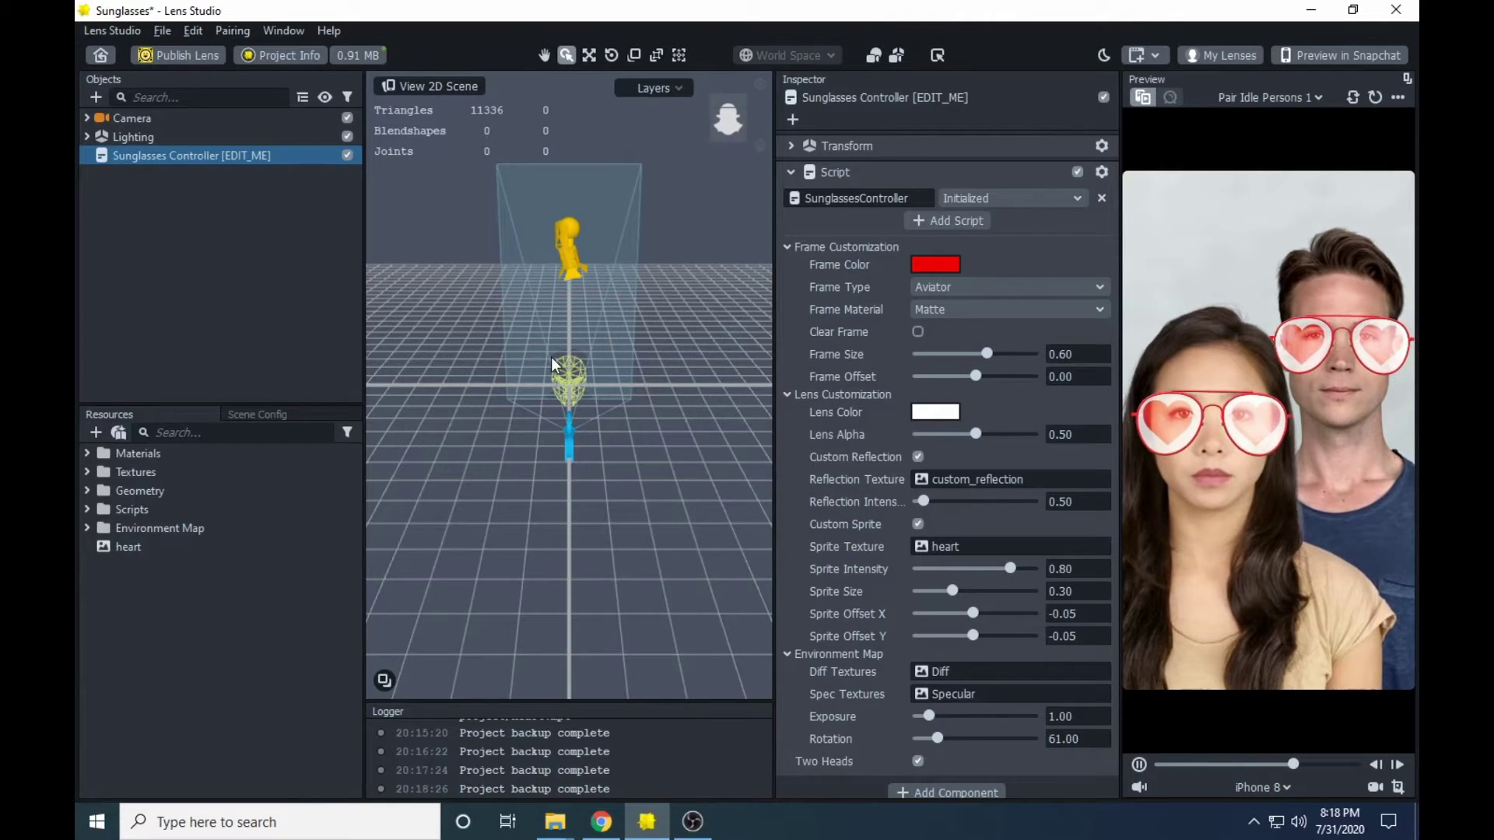
# - Check Project Info, then start a Capture Video recording of the heart sunglasses preview
pyautogui.click(282, 56)
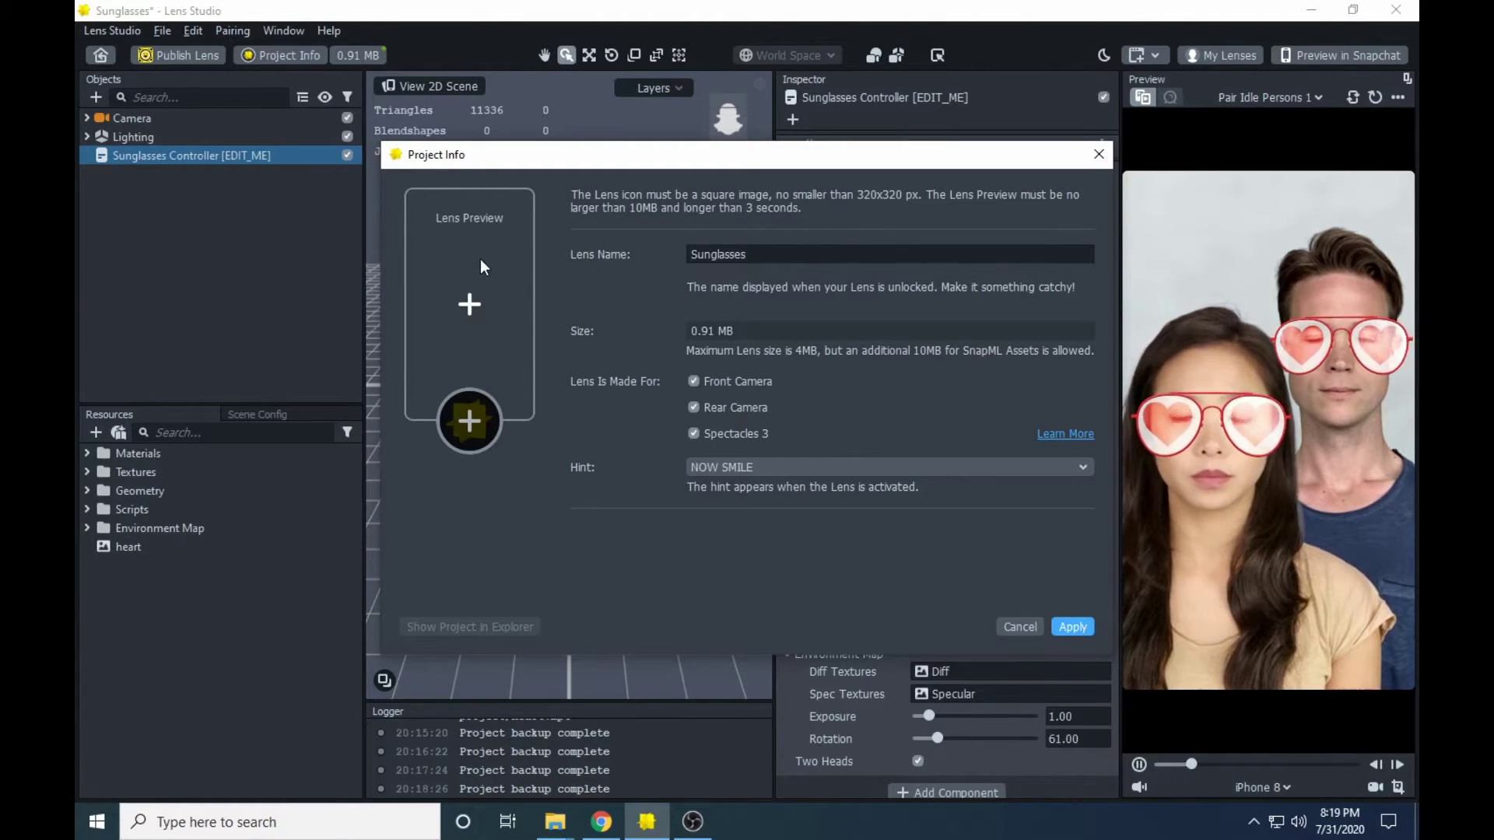
pyautogui.click(1096, 158)
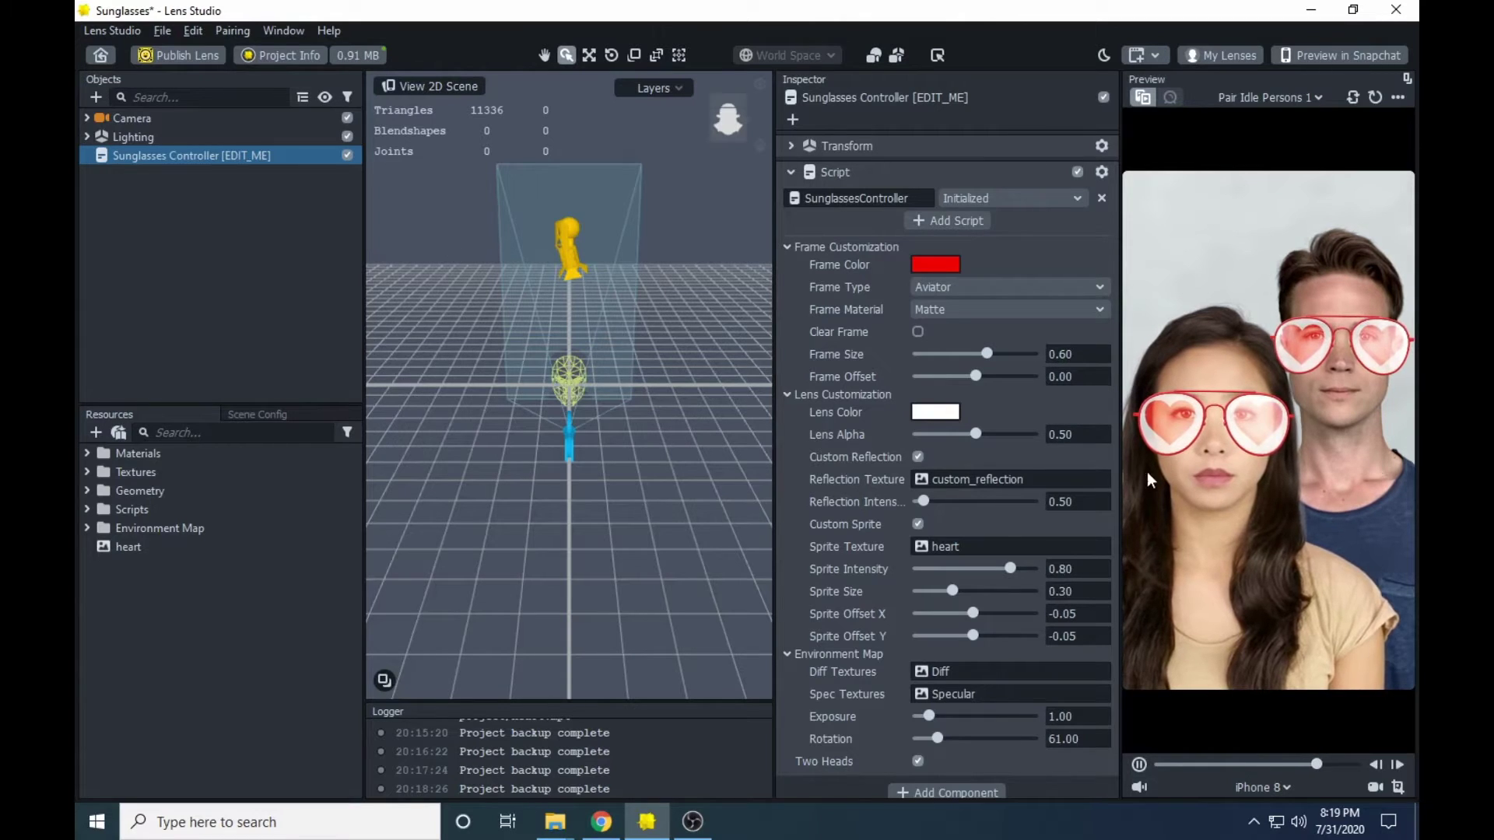
pyautogui.click(1376, 787)
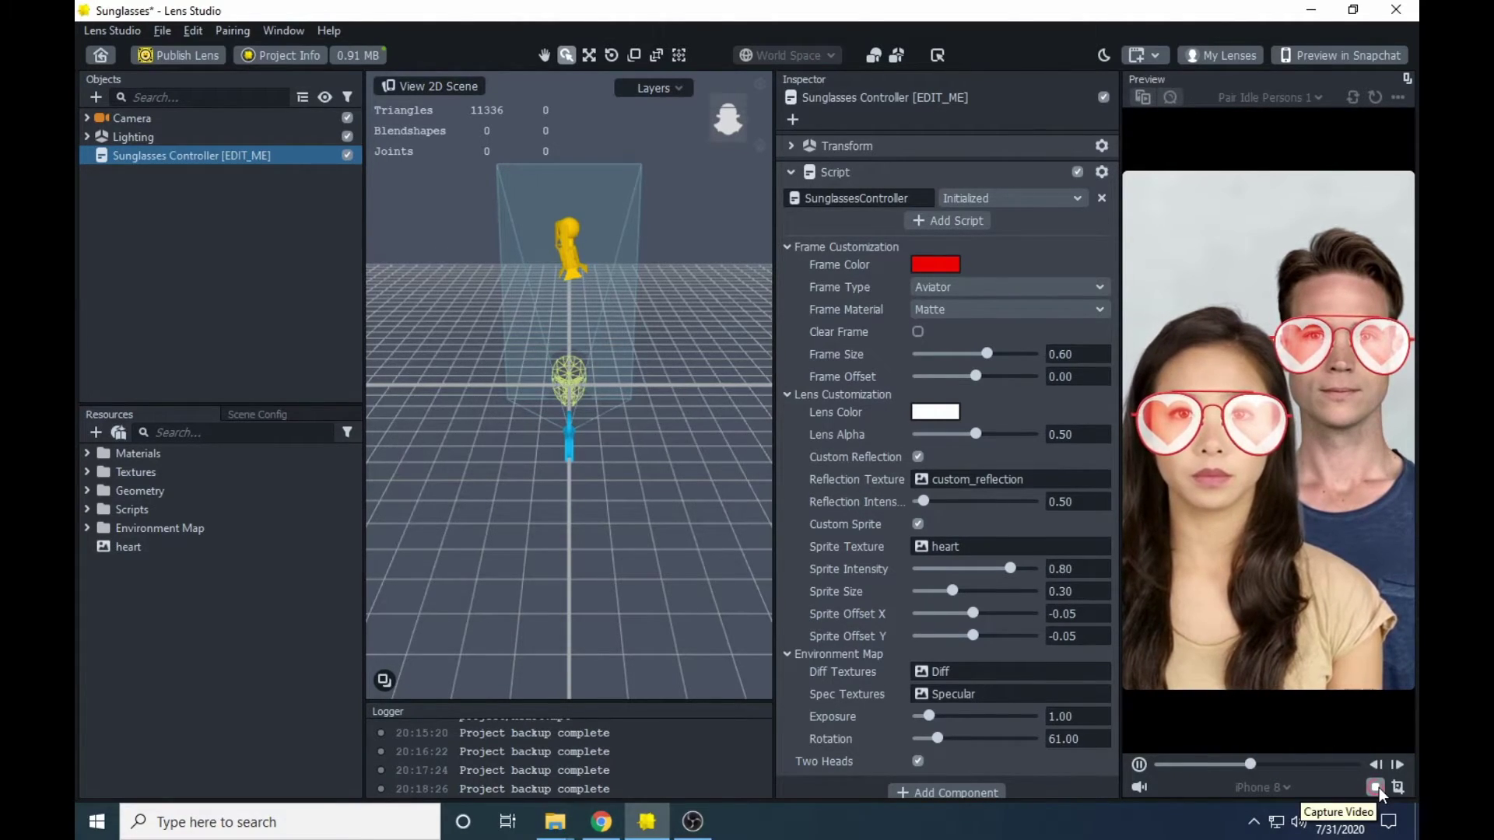
# - Stop the recording and save it as abc.mp4 in F:/SNAPCHAT/Snapchat project
pyautogui.click(1376, 787)
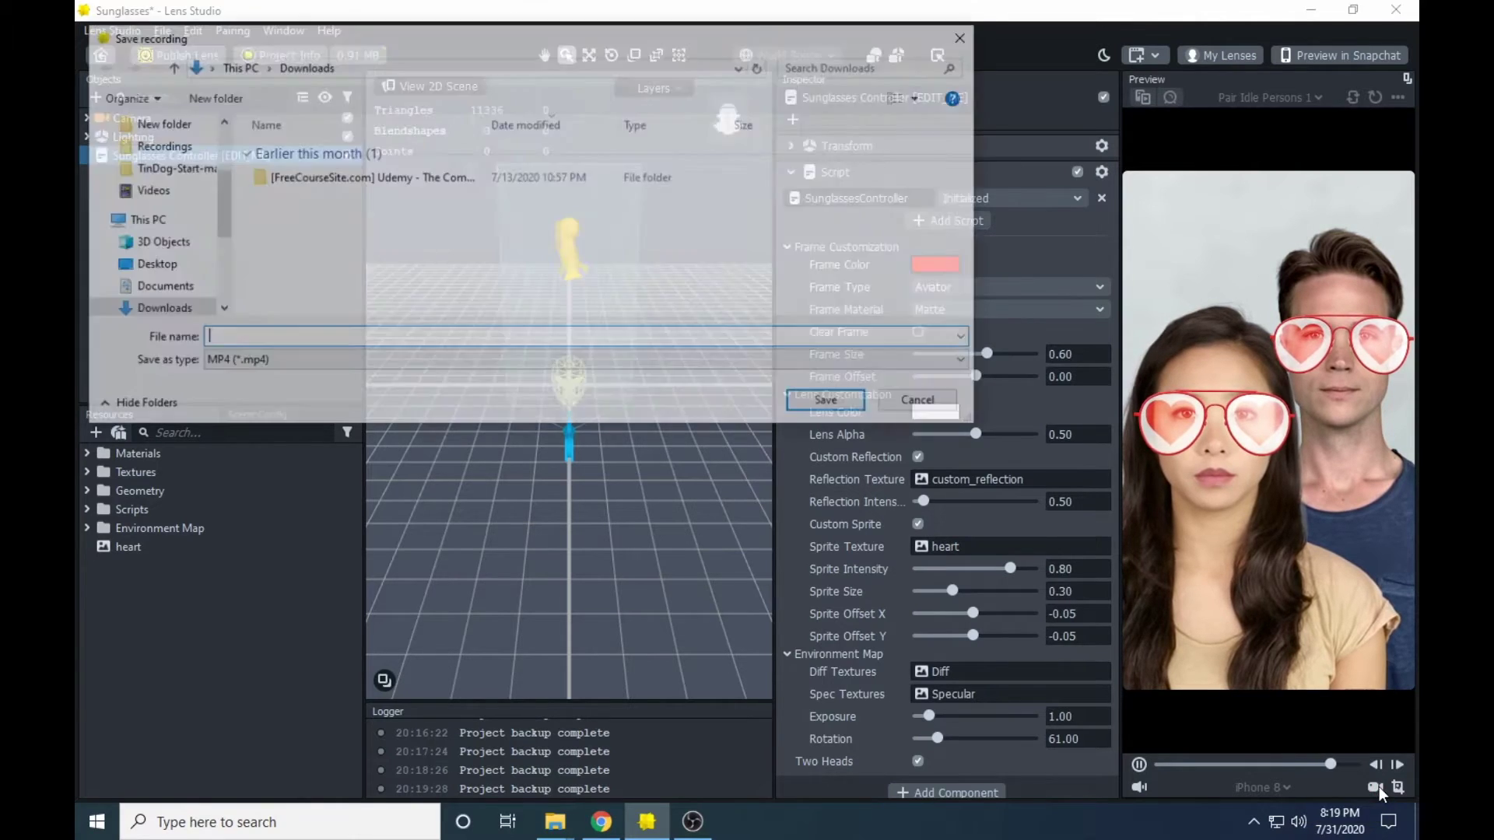
pyautogui.click(167, 235)
pyautogui.click(166, 223)
pyautogui.scroll(-3, 166, 223)
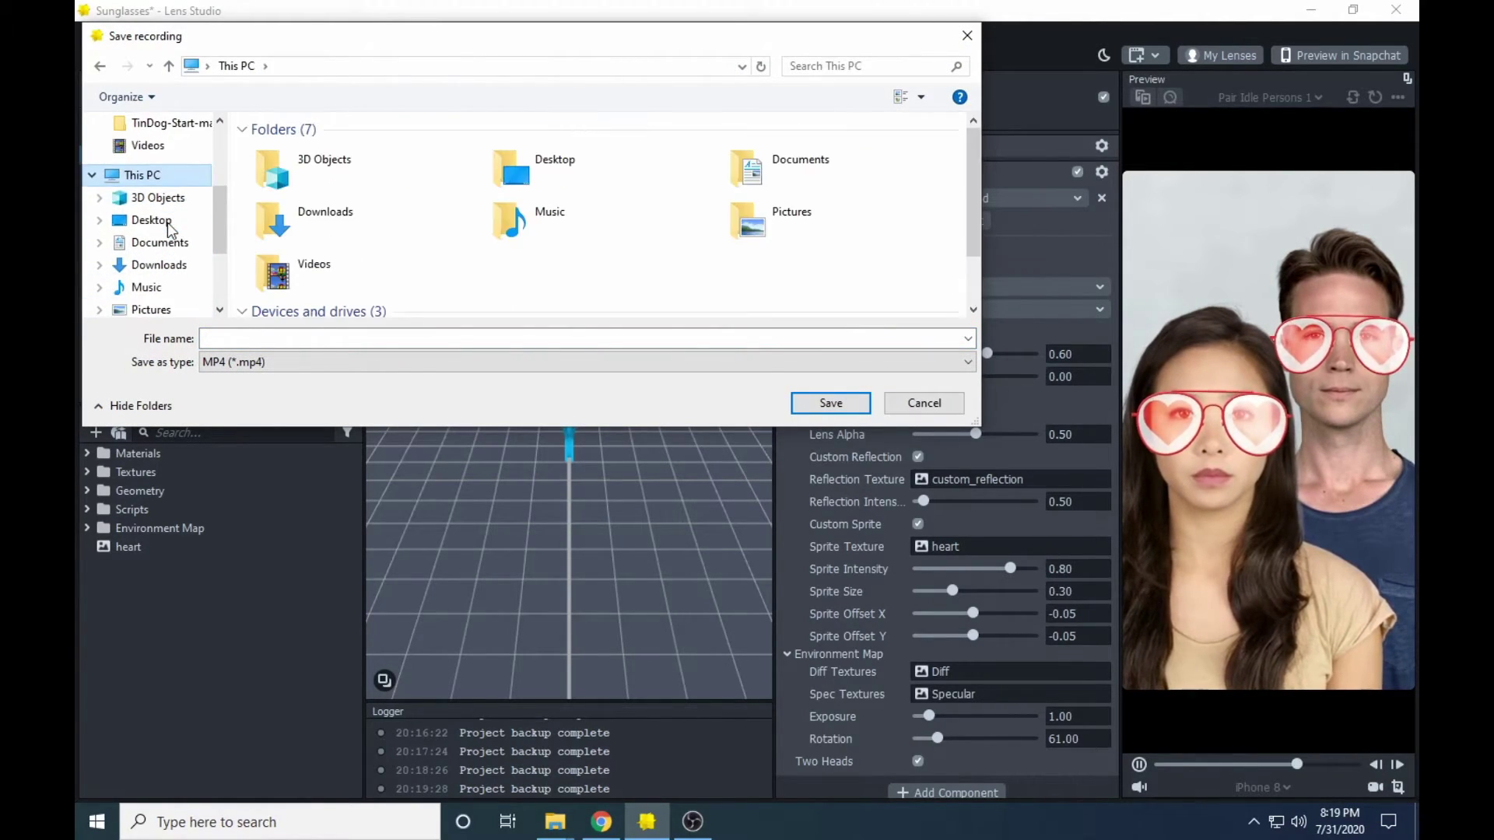
pyautogui.click(169, 279)
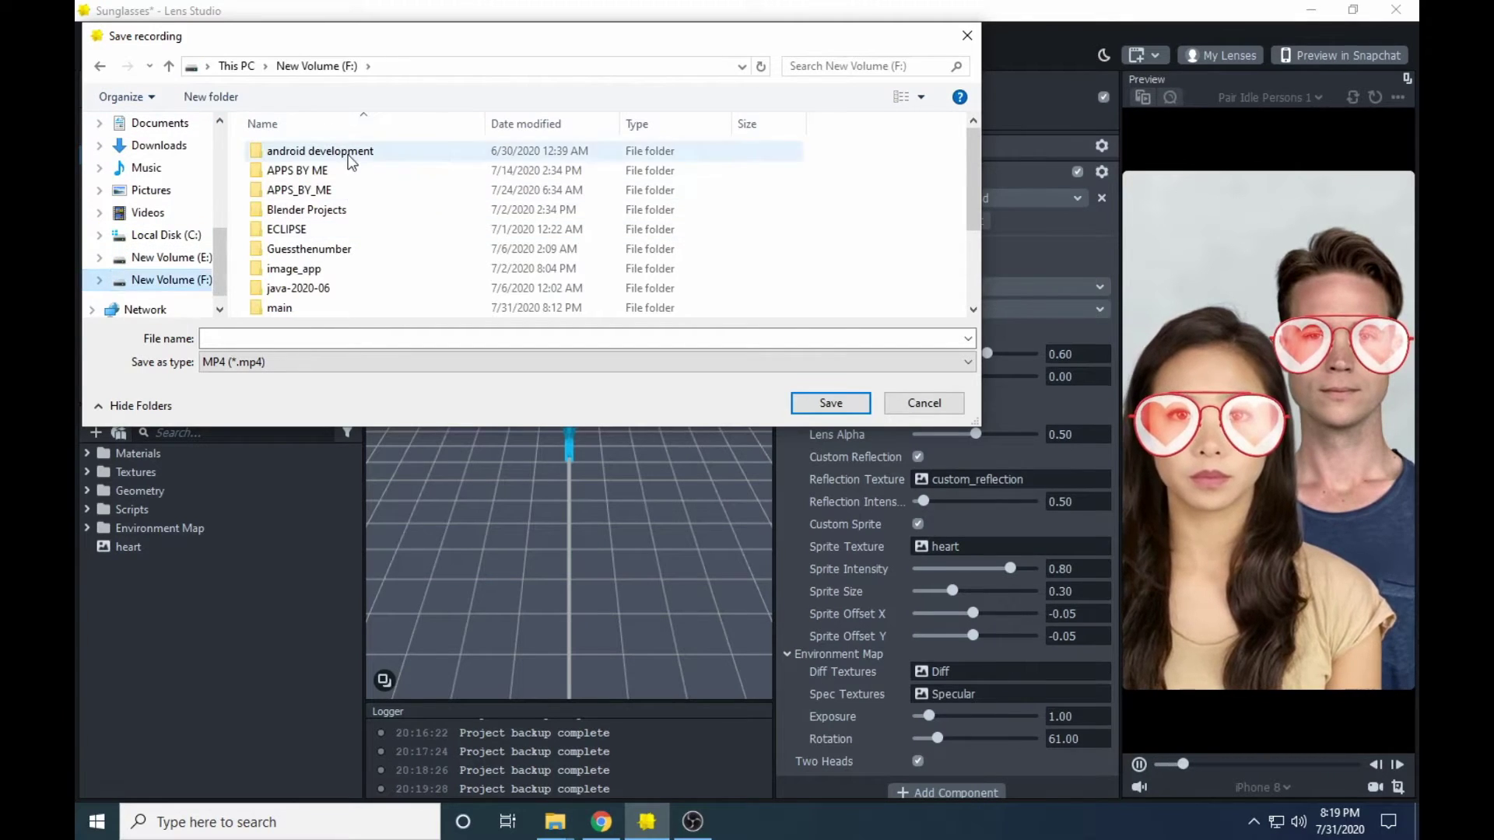
pyautogui.scroll(-2, 340, 233)
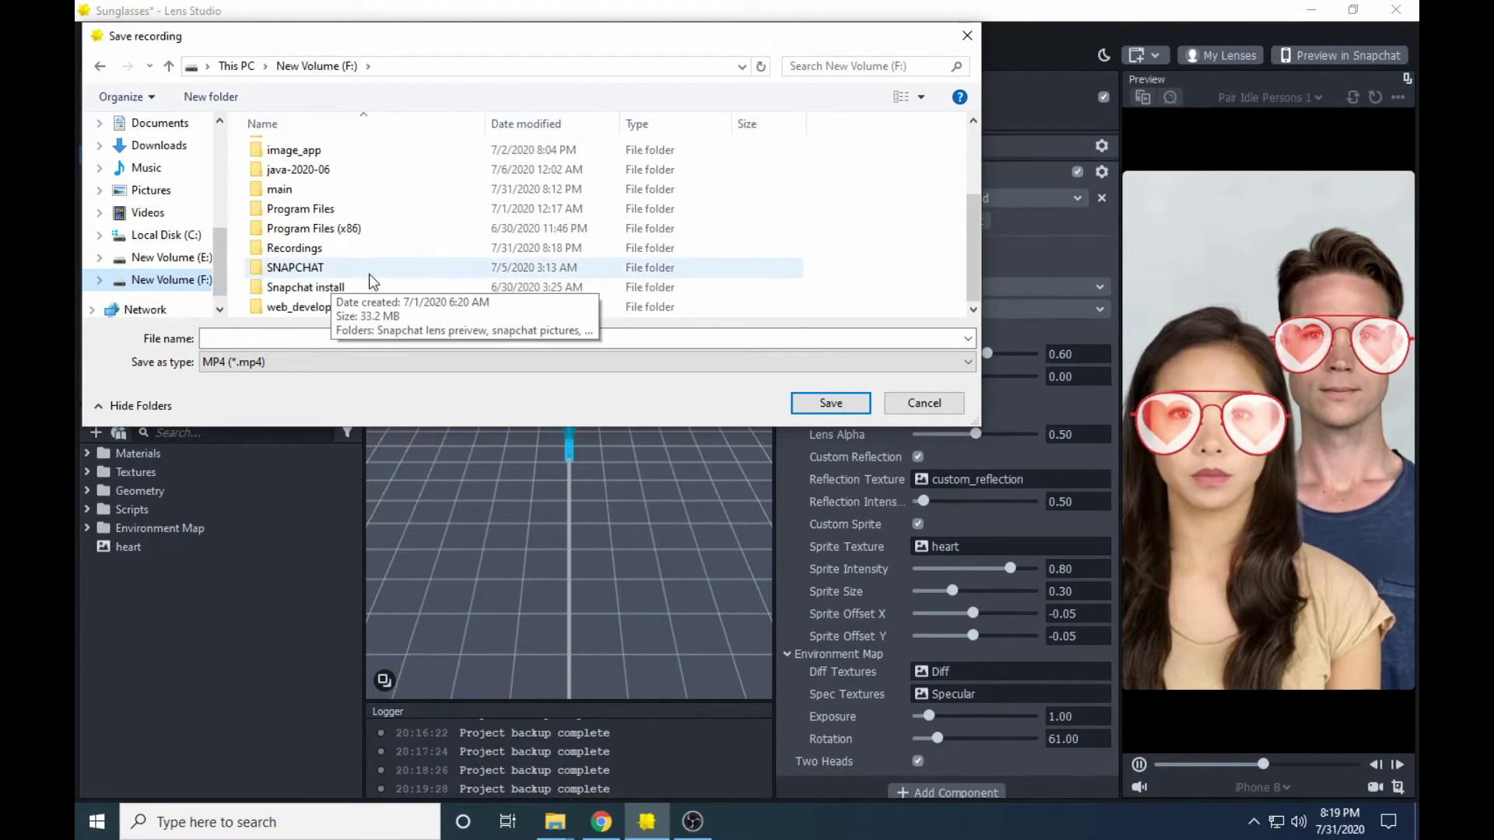
pyautogui.doubleClick(354, 269)
pyautogui.click(360, 191)
pyautogui.doubleClick(360, 191)
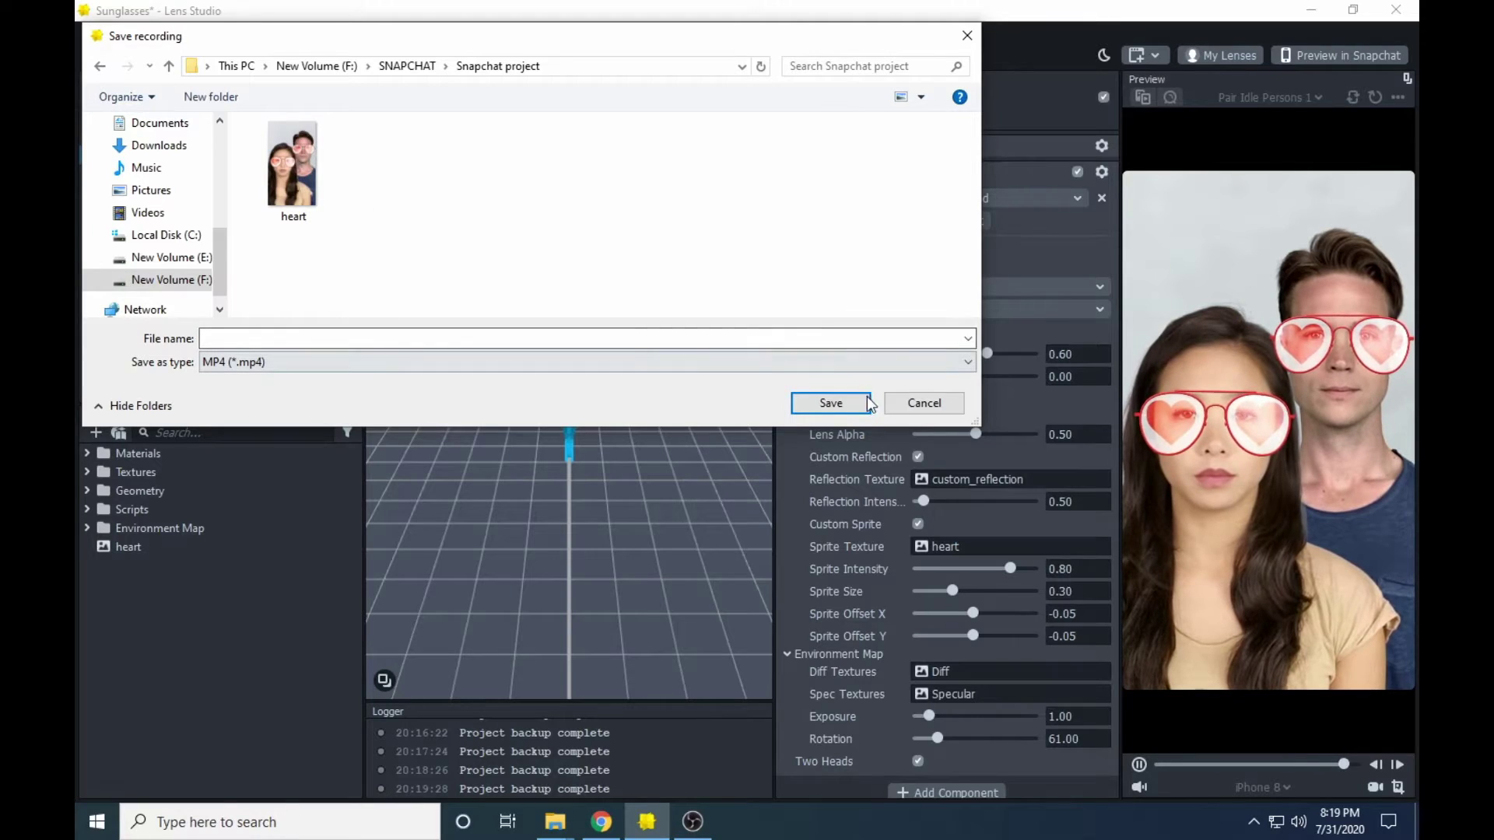
pyautogui.click(363, 337)
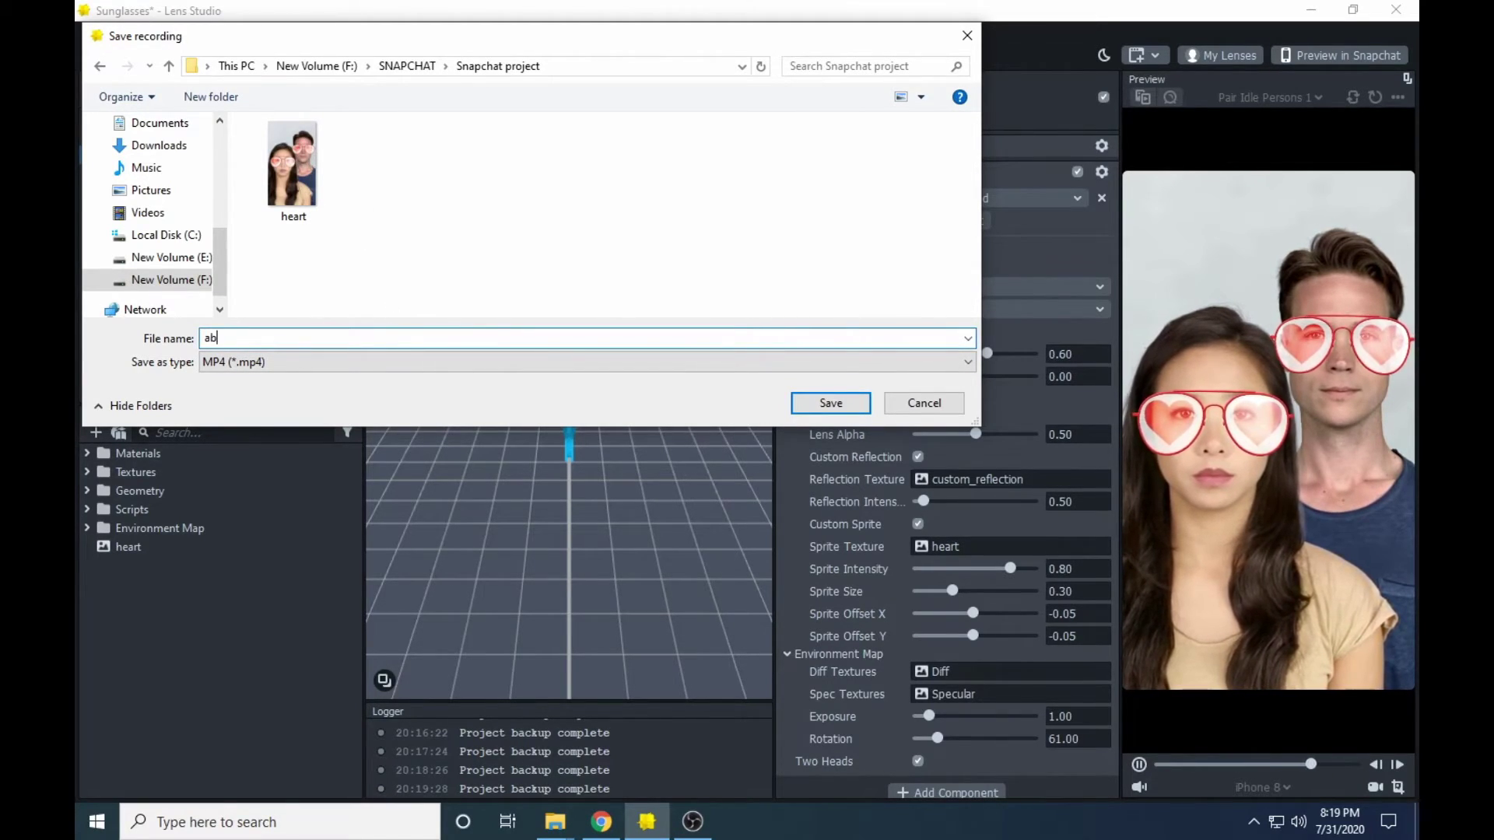
pyautogui.write('abc')
pyautogui.press('Return')
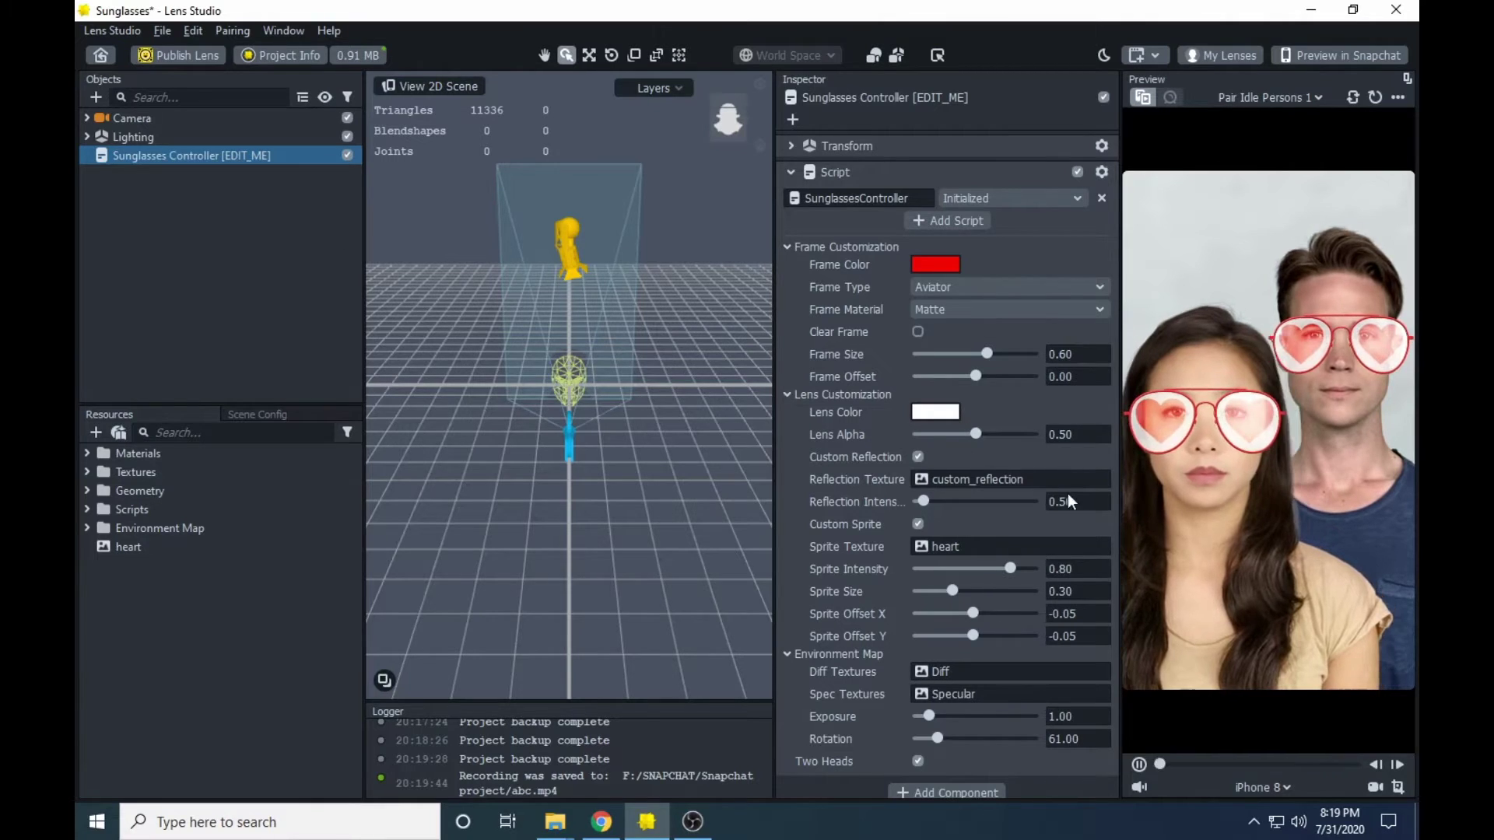
# - Set abc.mp4 as the Lens Preview video in Project Info
pyautogui.click(257, 59)
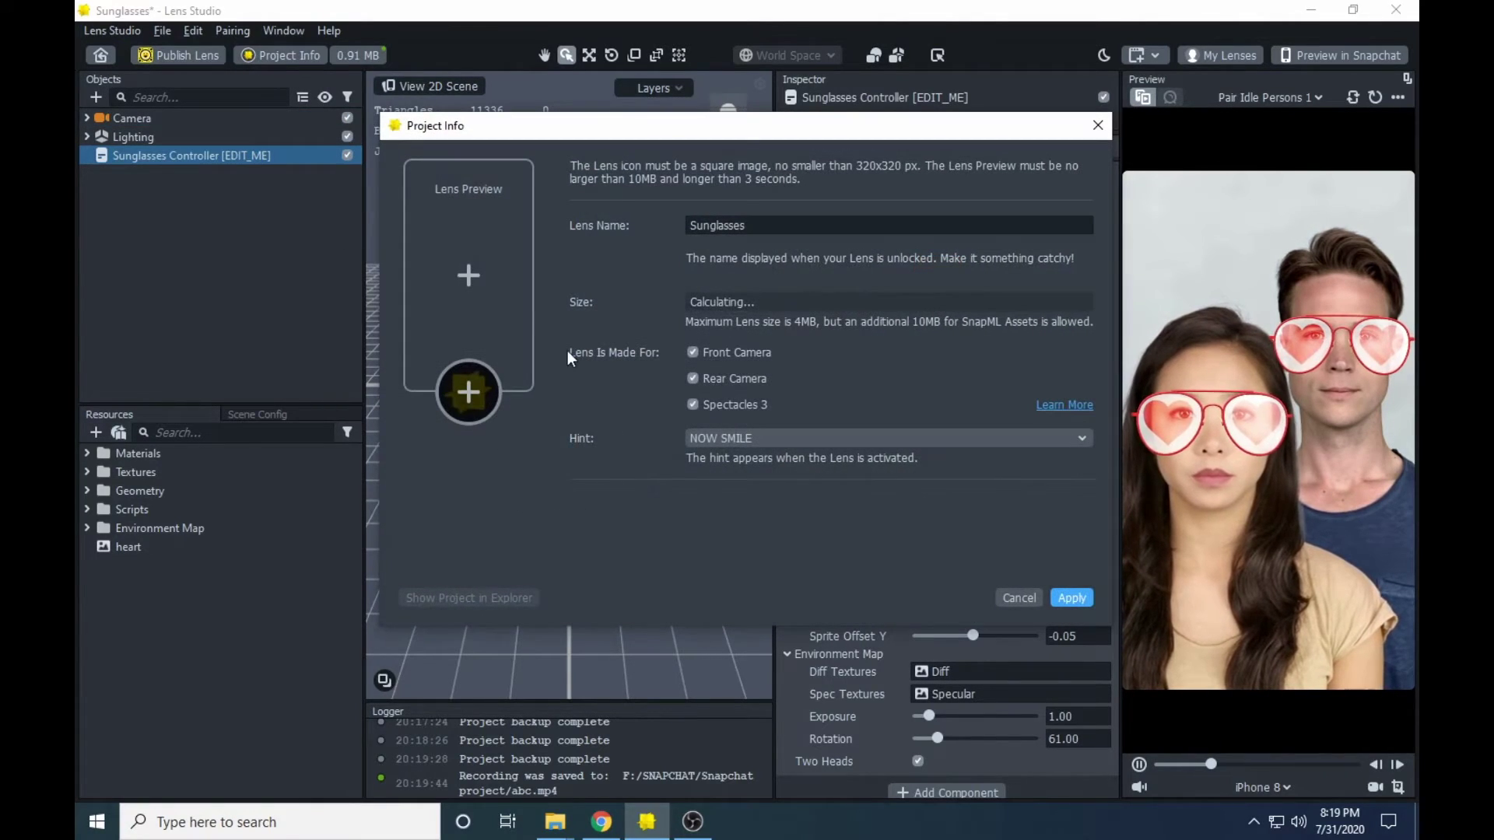
pyautogui.click(467, 275)
pyautogui.click(604, 341)
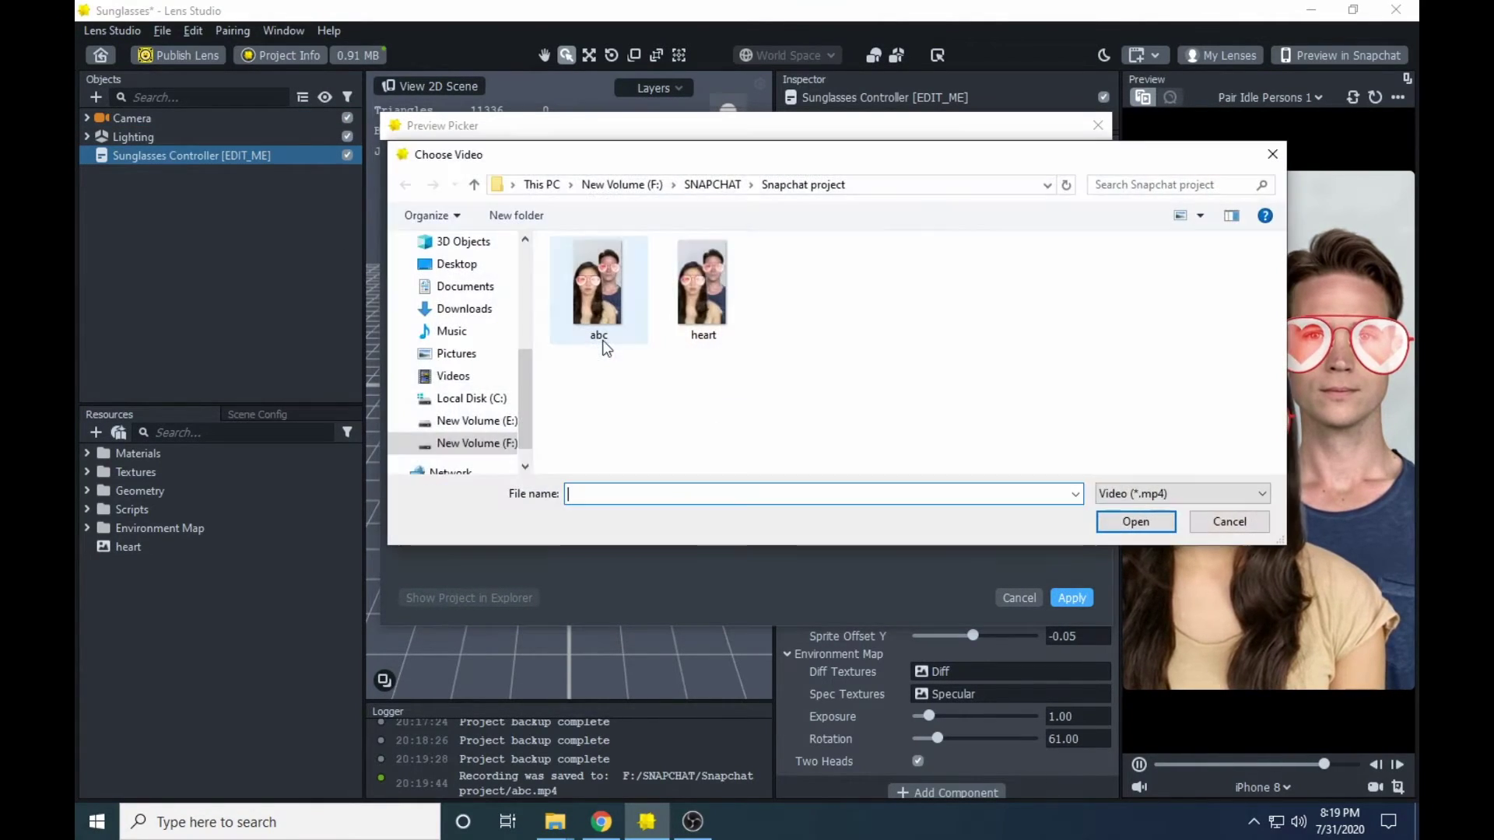
pyautogui.click(703, 292)
pyautogui.click(593, 299)
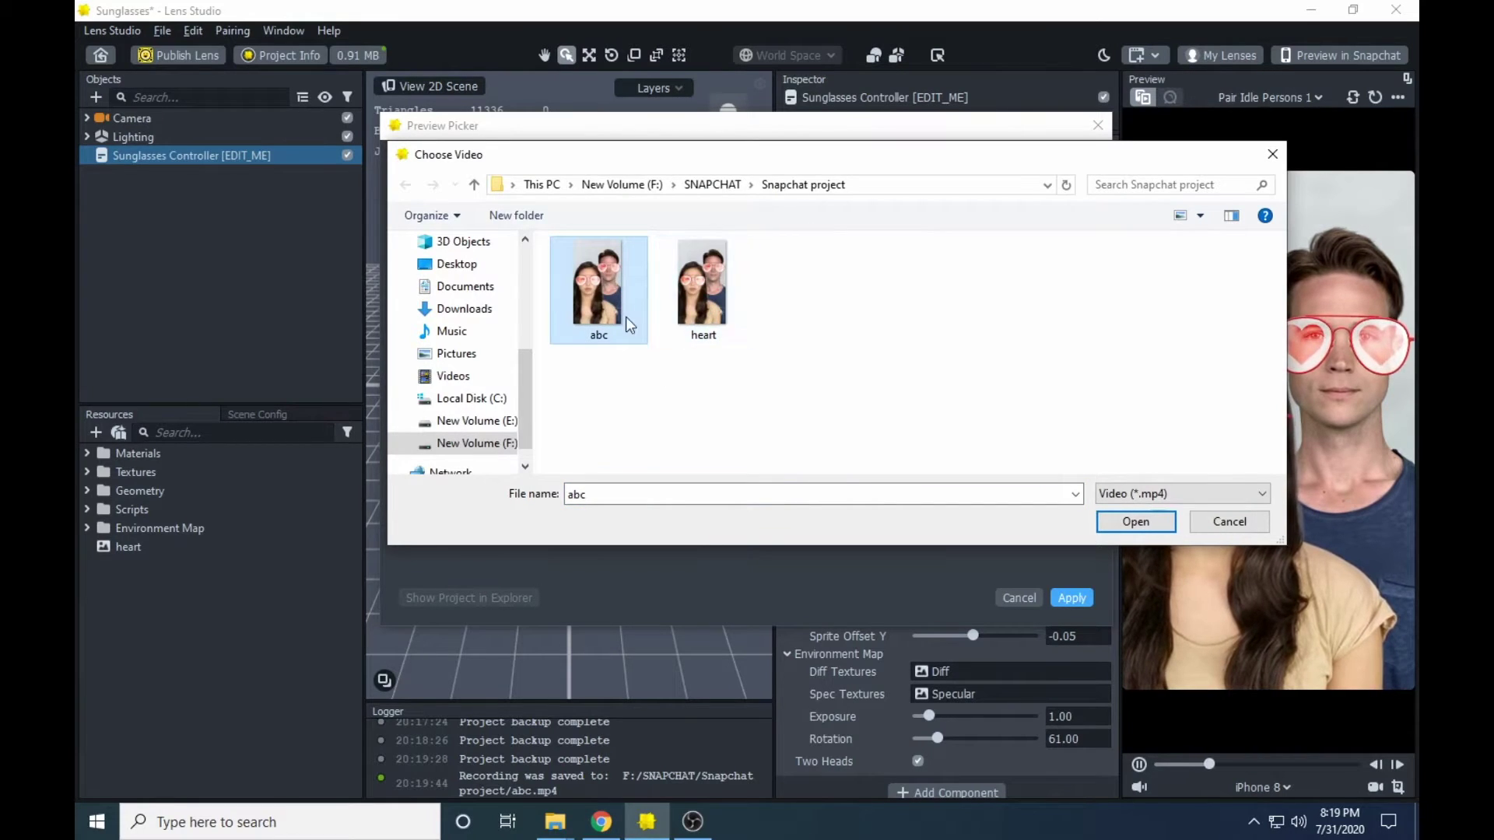
pyautogui.click(687, 307)
pyautogui.click(633, 294)
pyautogui.click(683, 293)
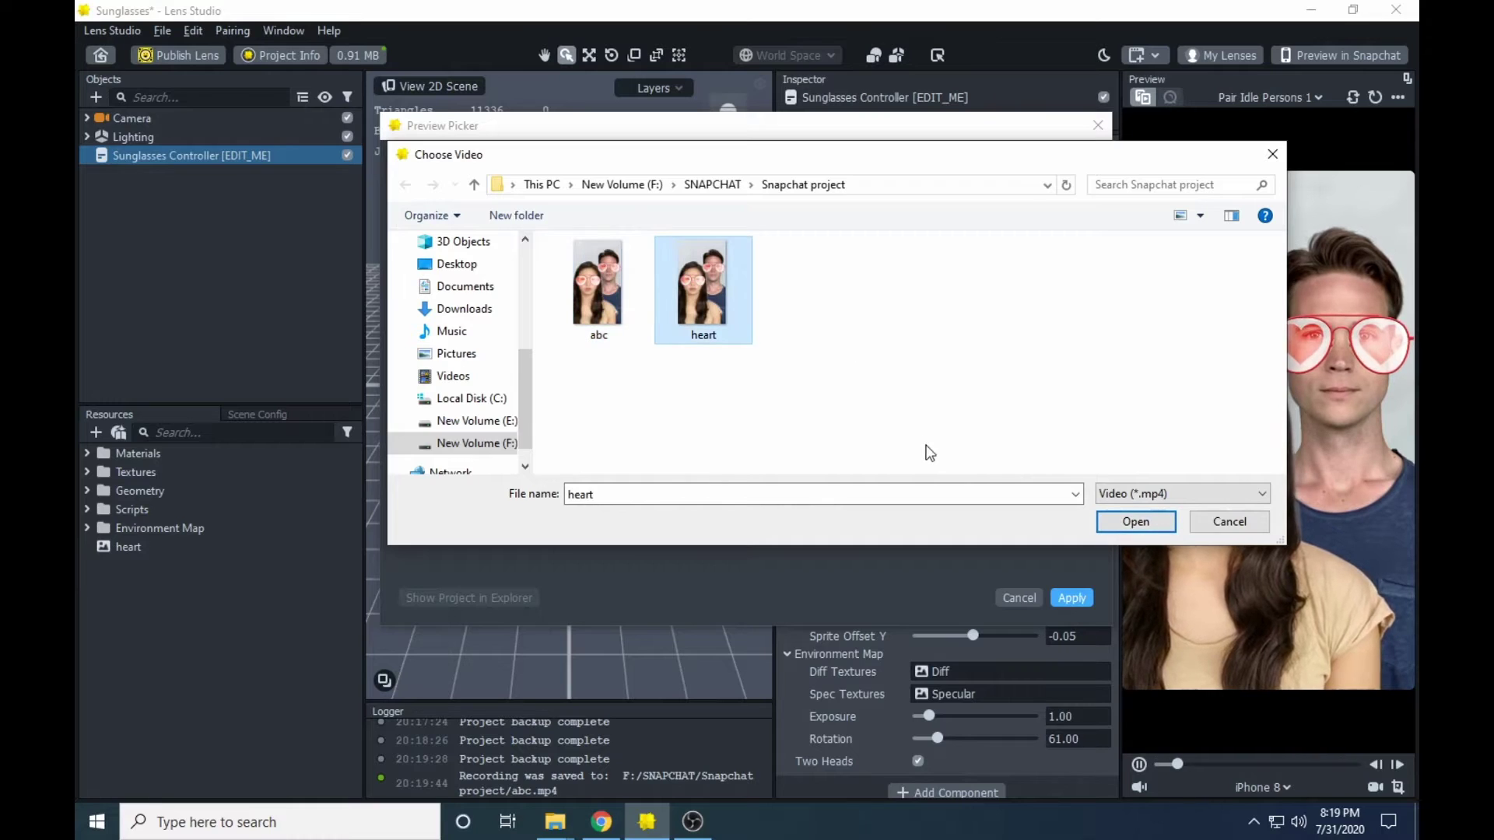
pyautogui.click(638, 294)
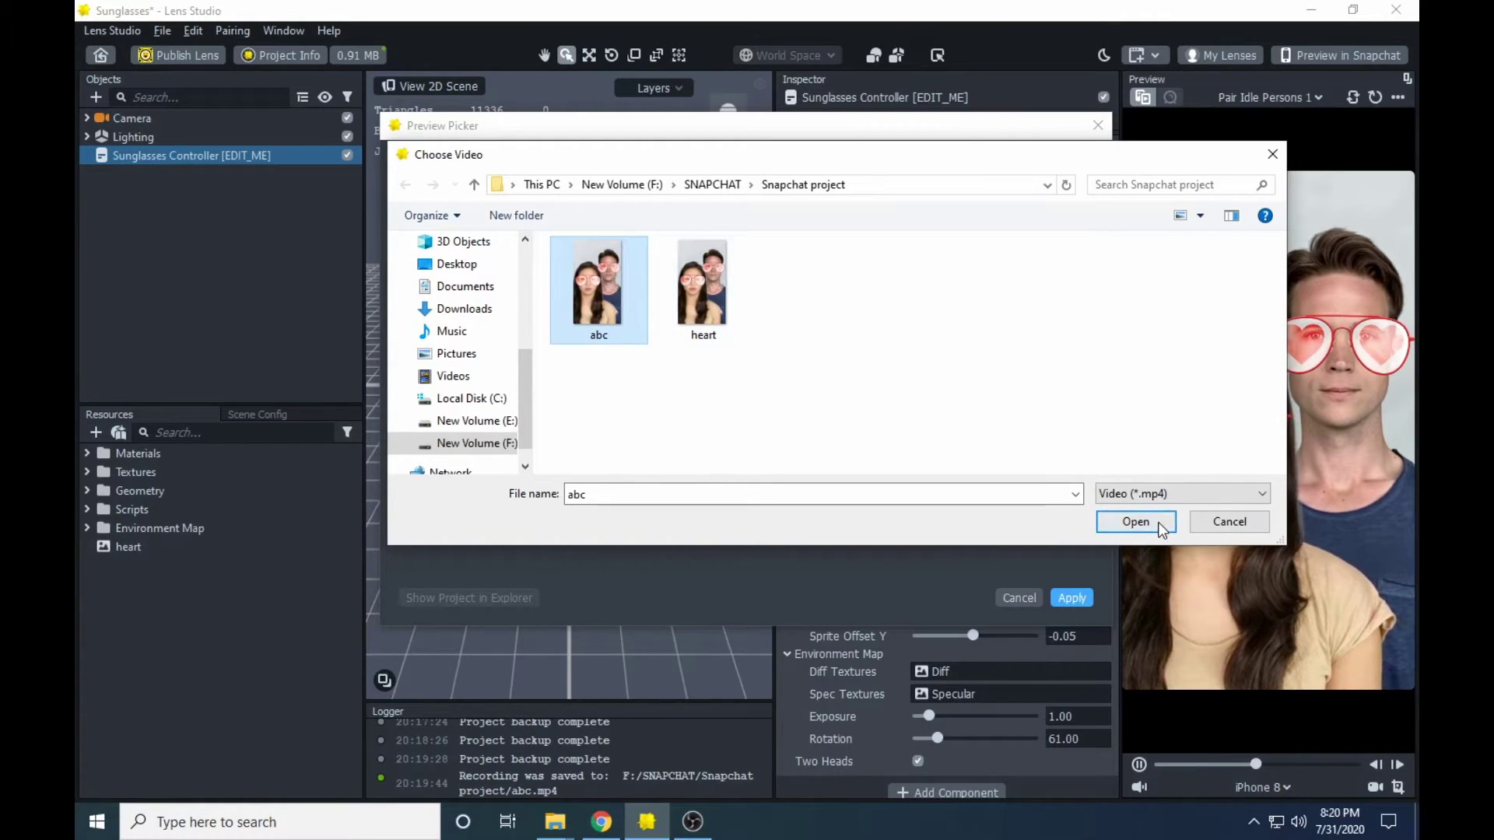
pyautogui.press('Return')
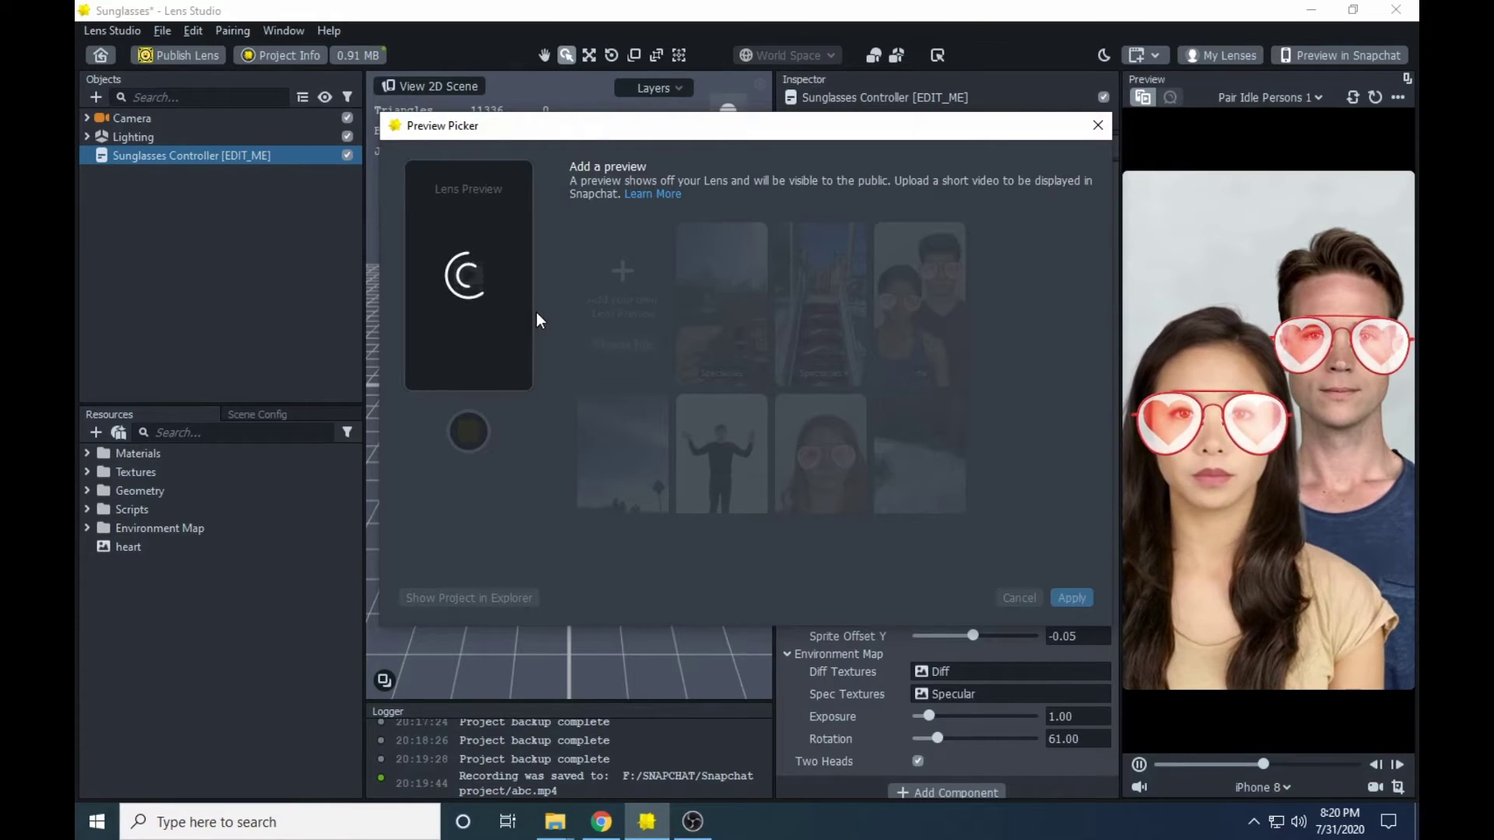
pyautogui.click(1072, 596)
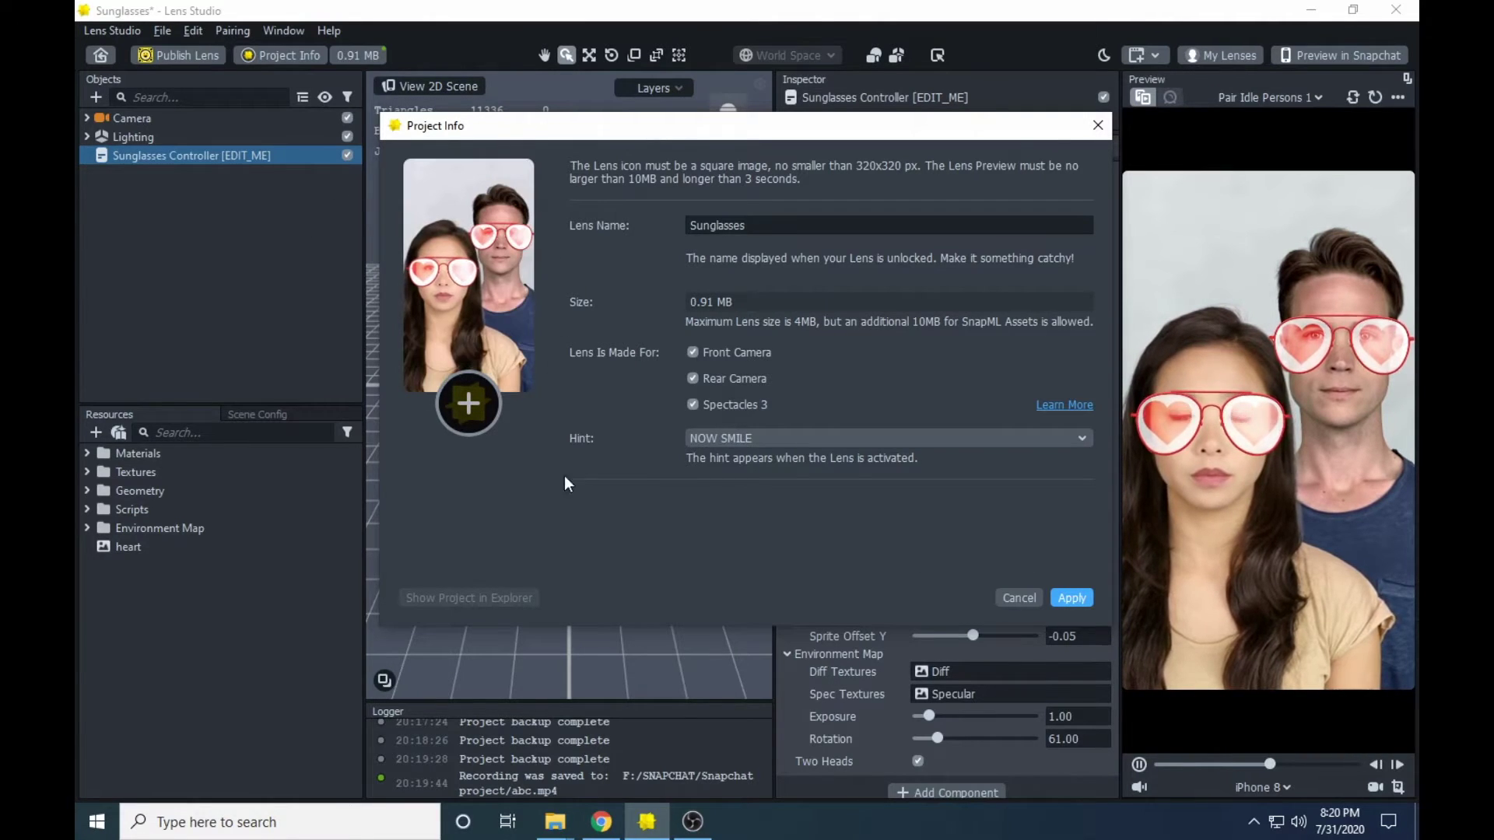
# - Use heart.png from Downloads as the lens icon, cropped tighter around the heart
pyautogui.click(469, 404)
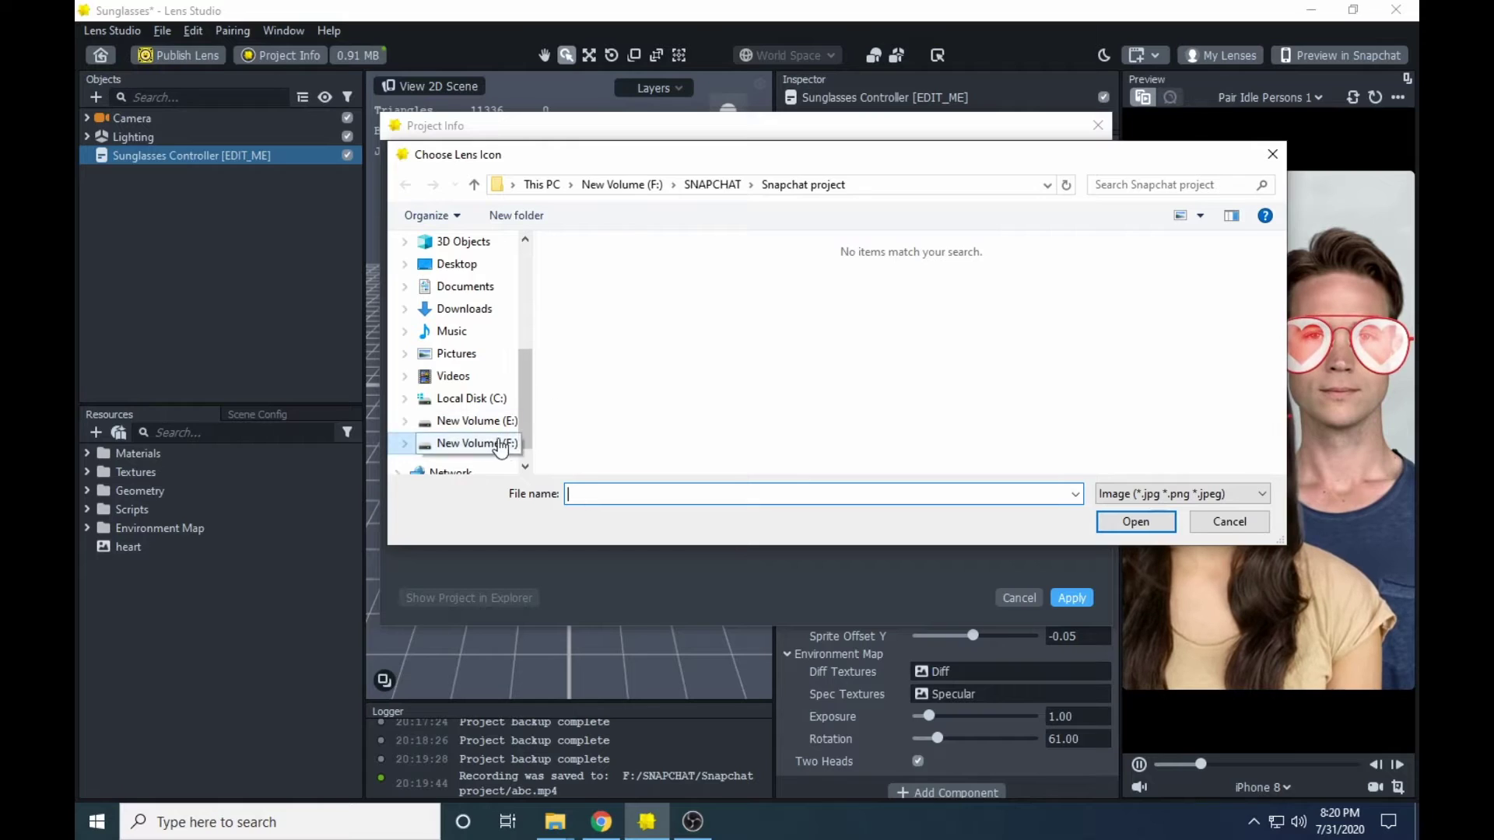
pyautogui.click(467, 308)
pyautogui.click(614, 295)
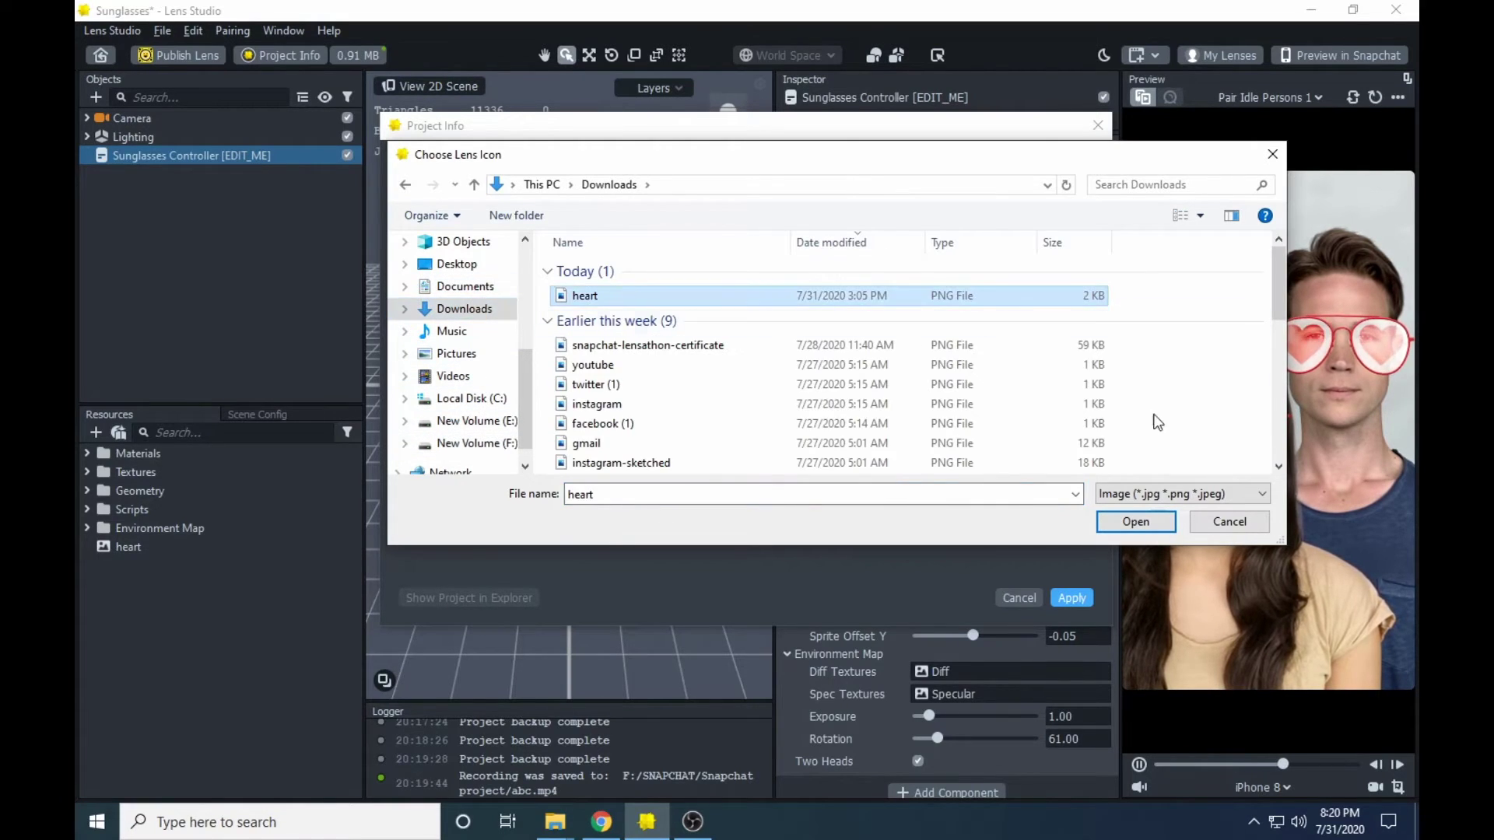
pyautogui.click(1136, 521)
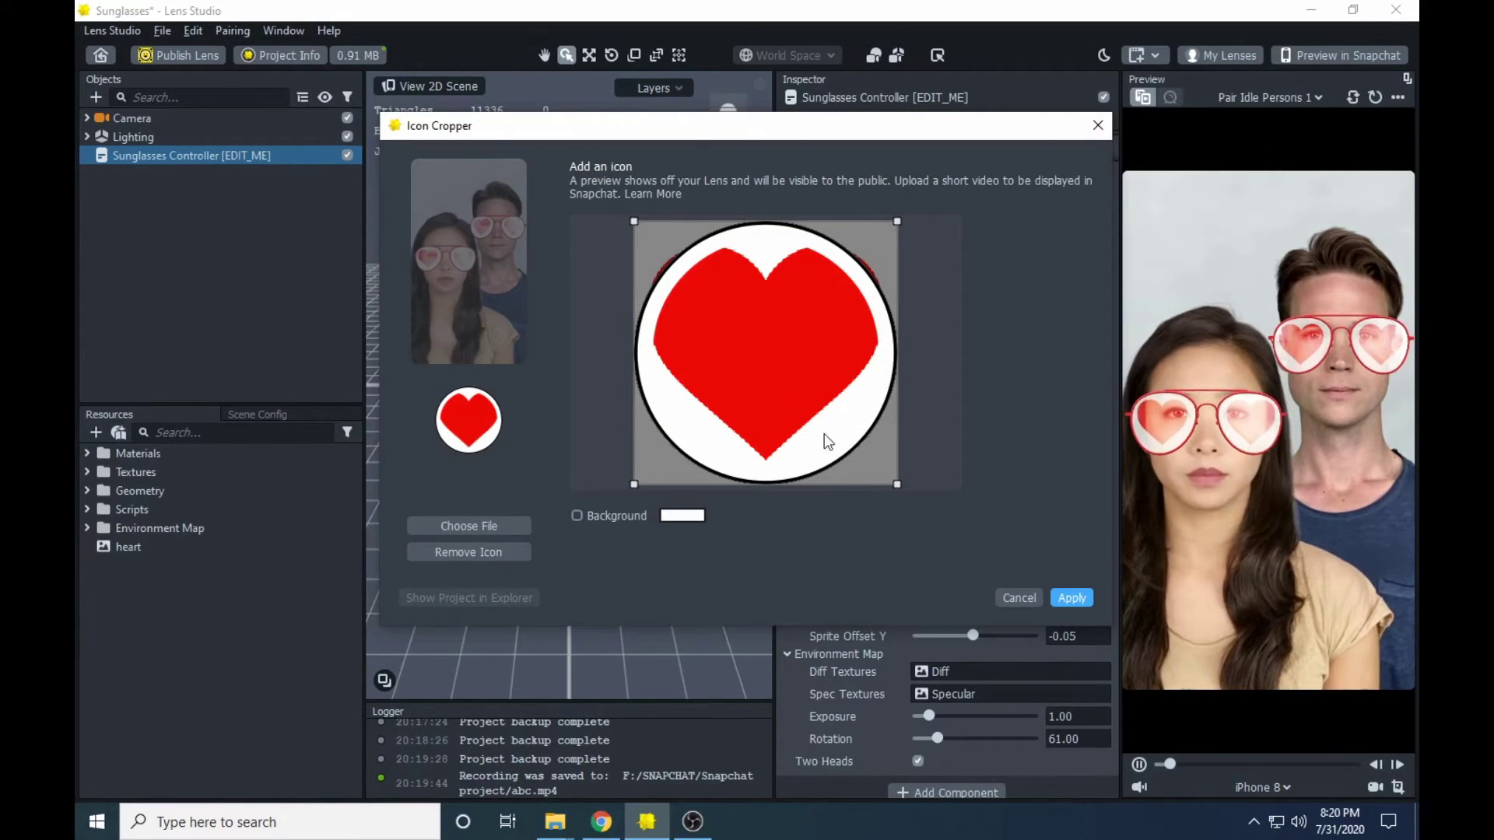
pyautogui.moveTo(897, 483); pyautogui.dragTo(936, 543)
pyautogui.moveTo(757, 400); pyautogui.dragTo(759, 372)
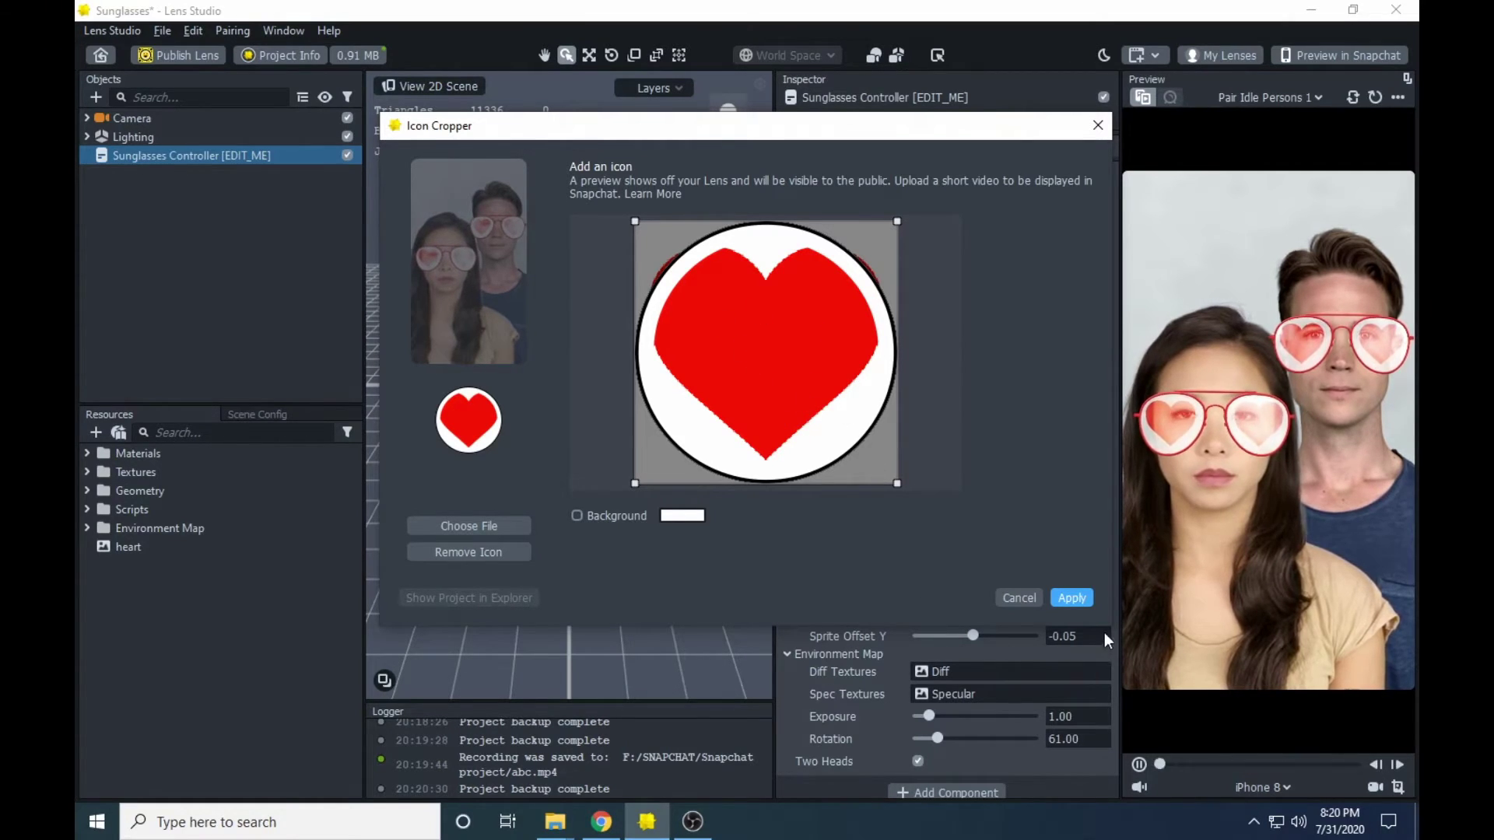
pyautogui.click(1073, 597)
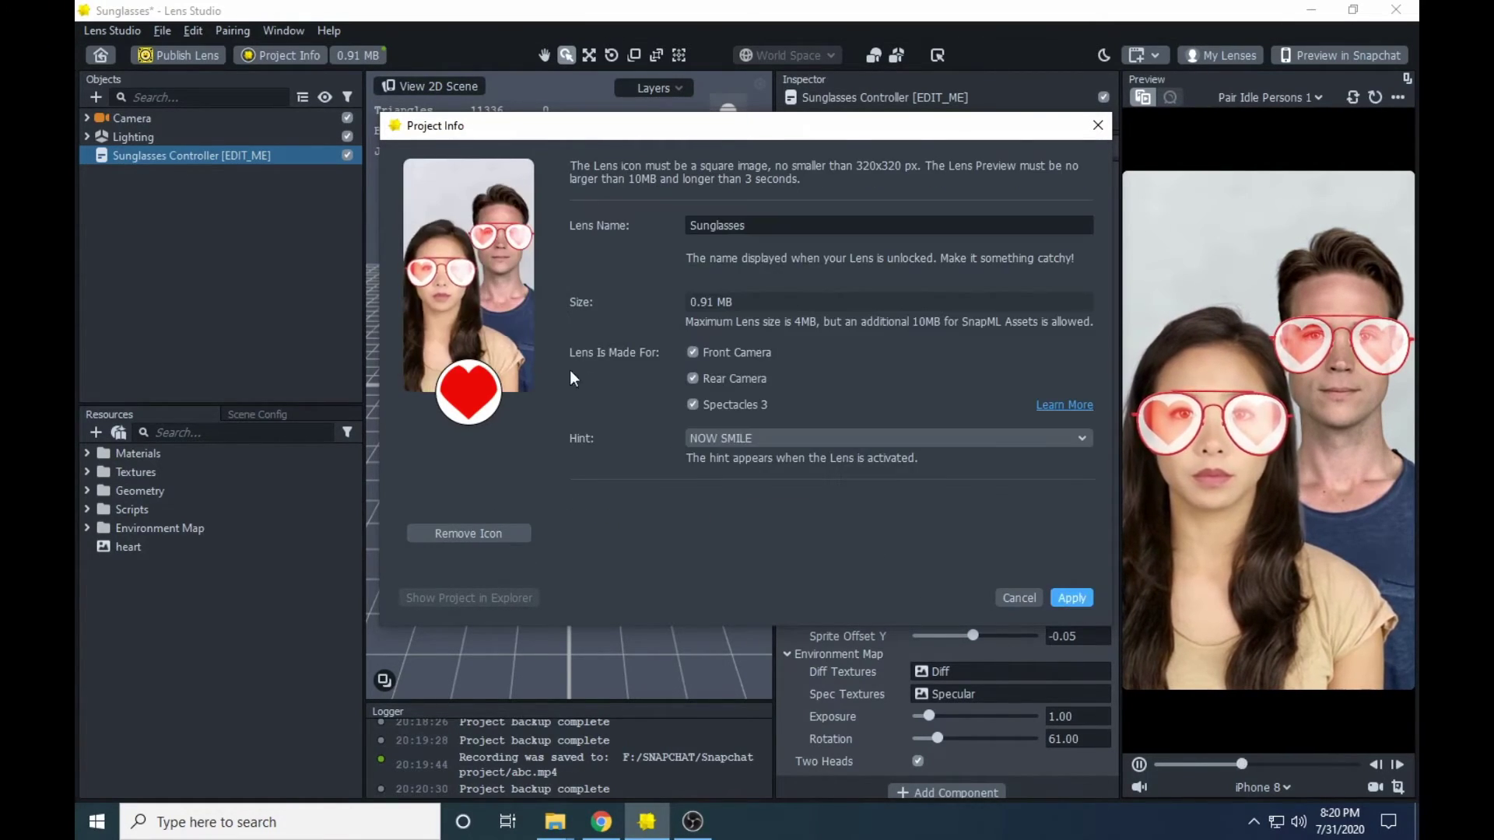
# - Replace the lens name Sunglasses with Heart lens in Project Info
pyautogui.moveTo(503, 277)
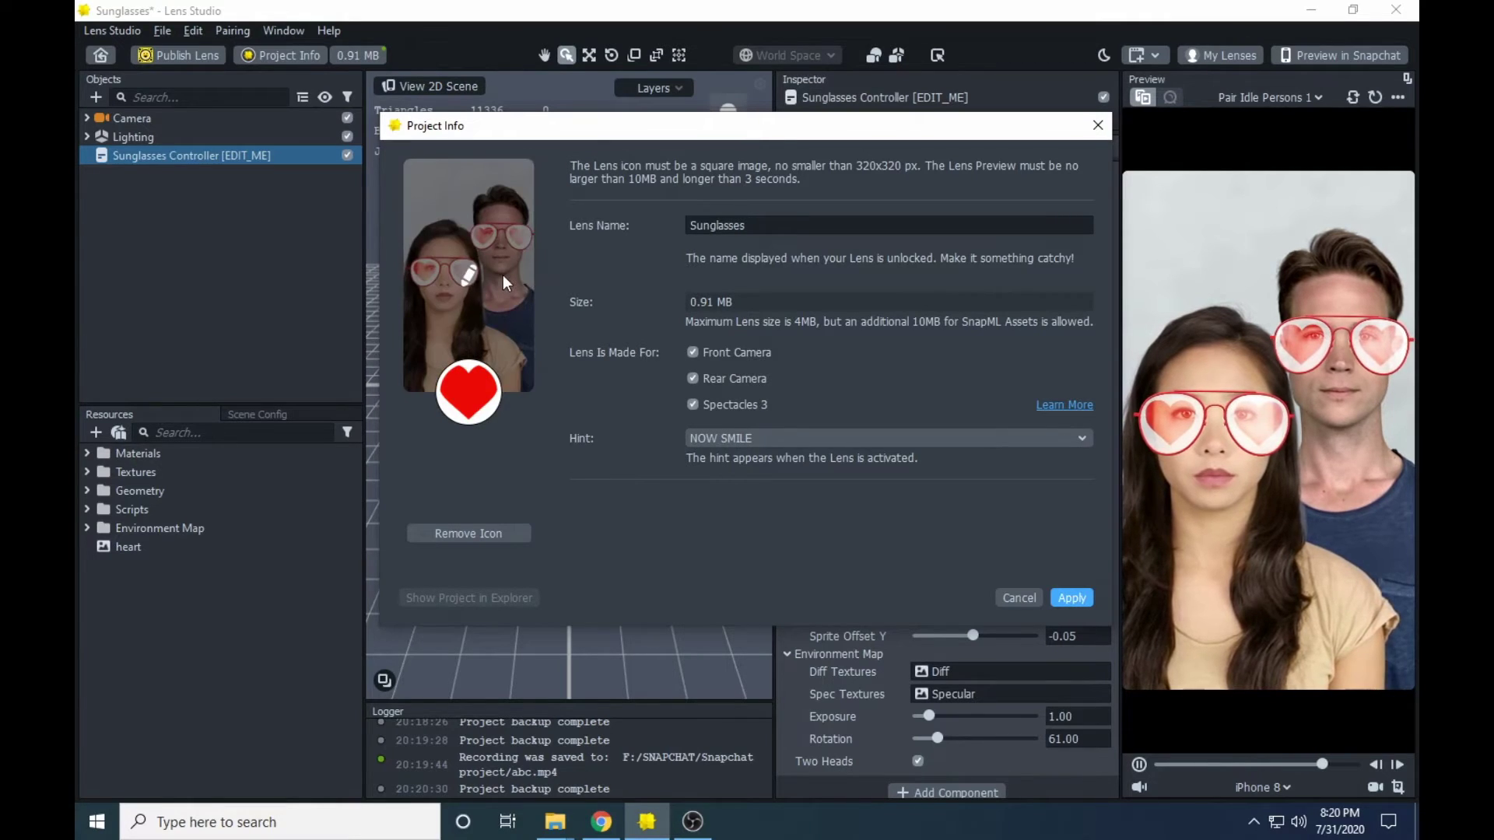
pyautogui.moveTo(475, 396)
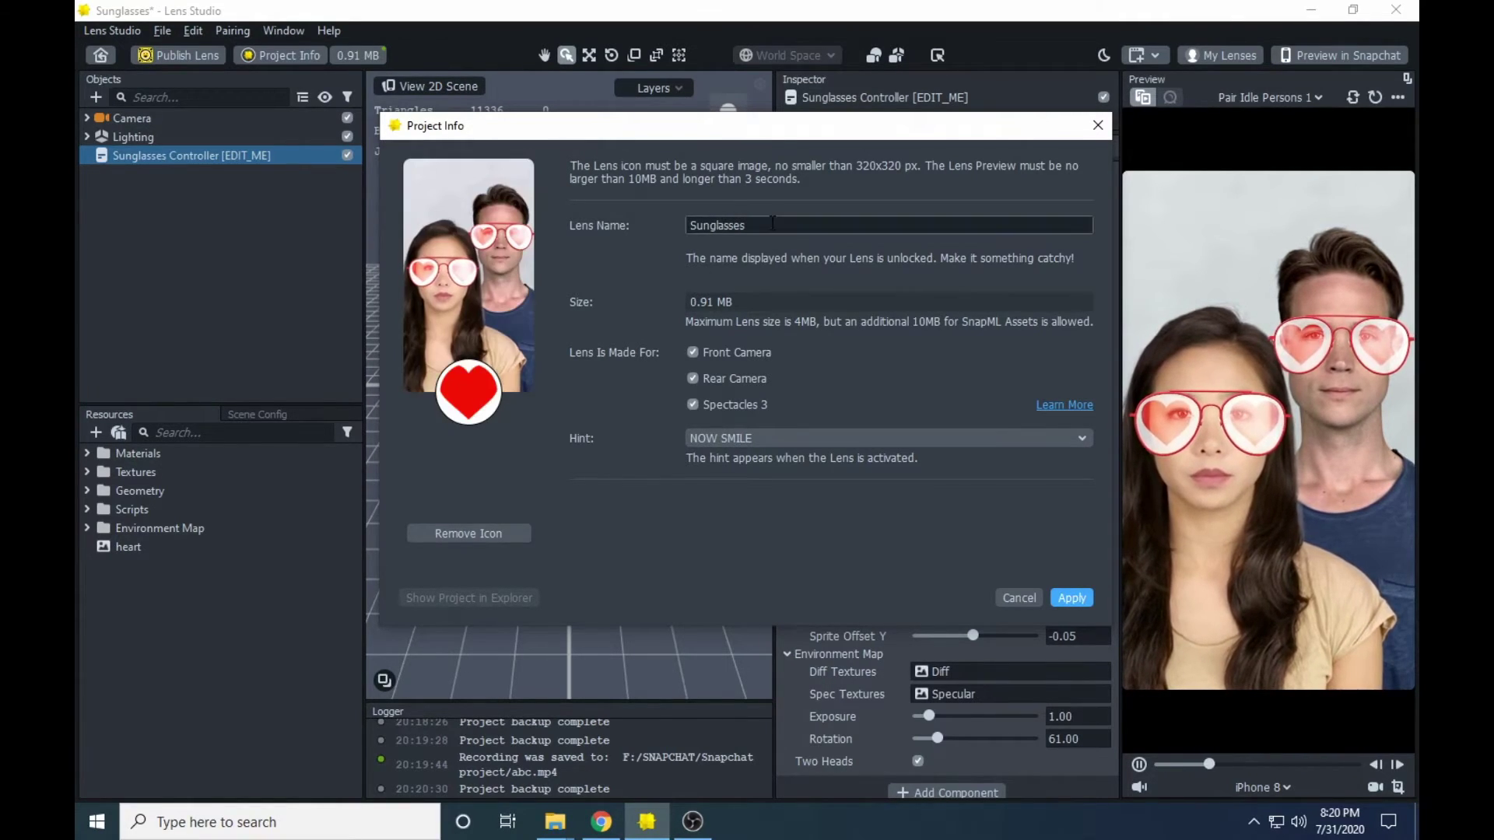
pyautogui.moveTo(772, 223); pyautogui.dragTo(659, 225)
pyautogui.press('BackSpace')
pyautogui.write('Heart ')
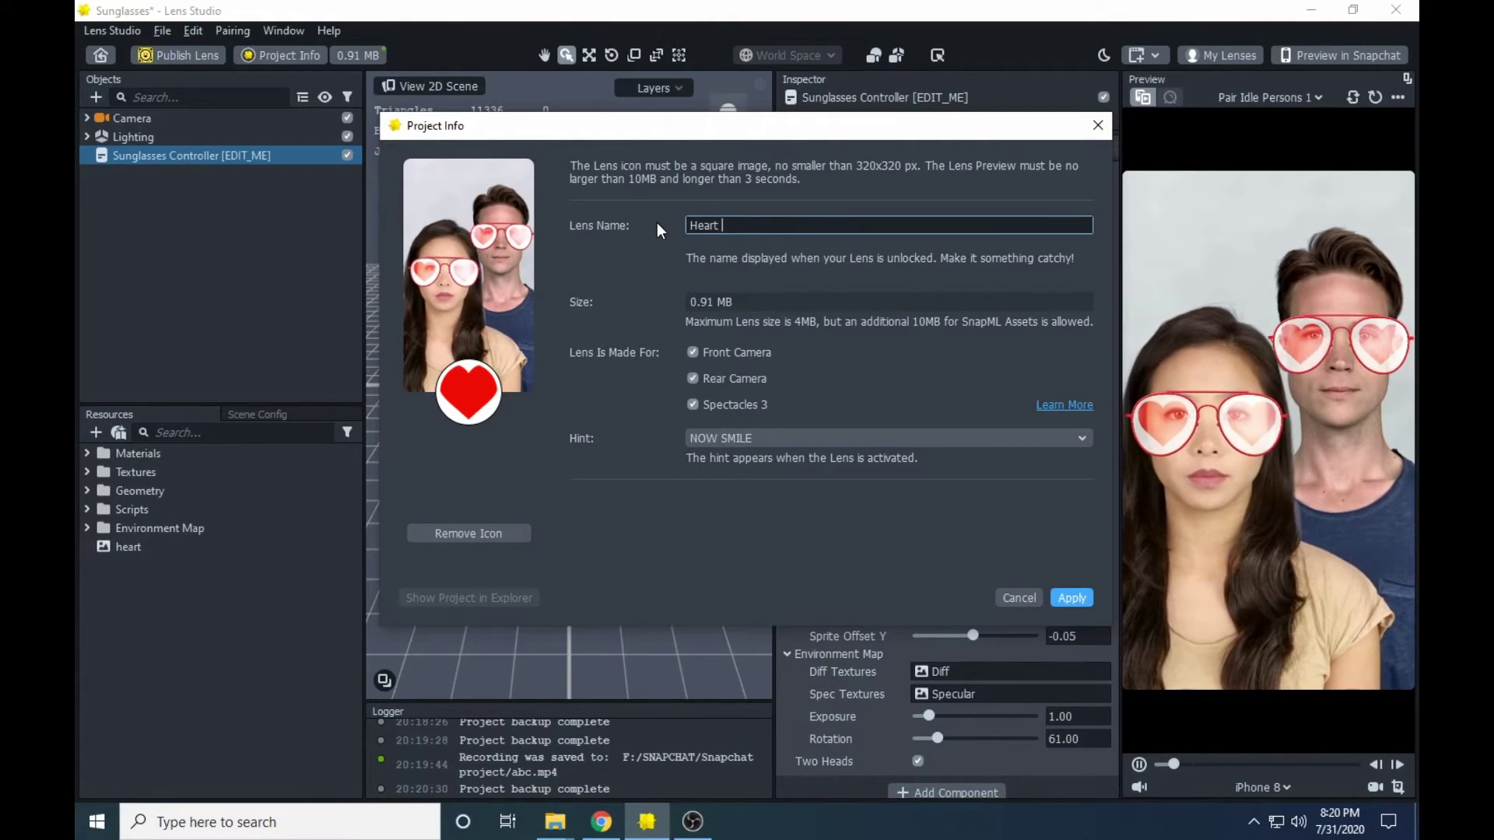
pyautogui.write('lens')
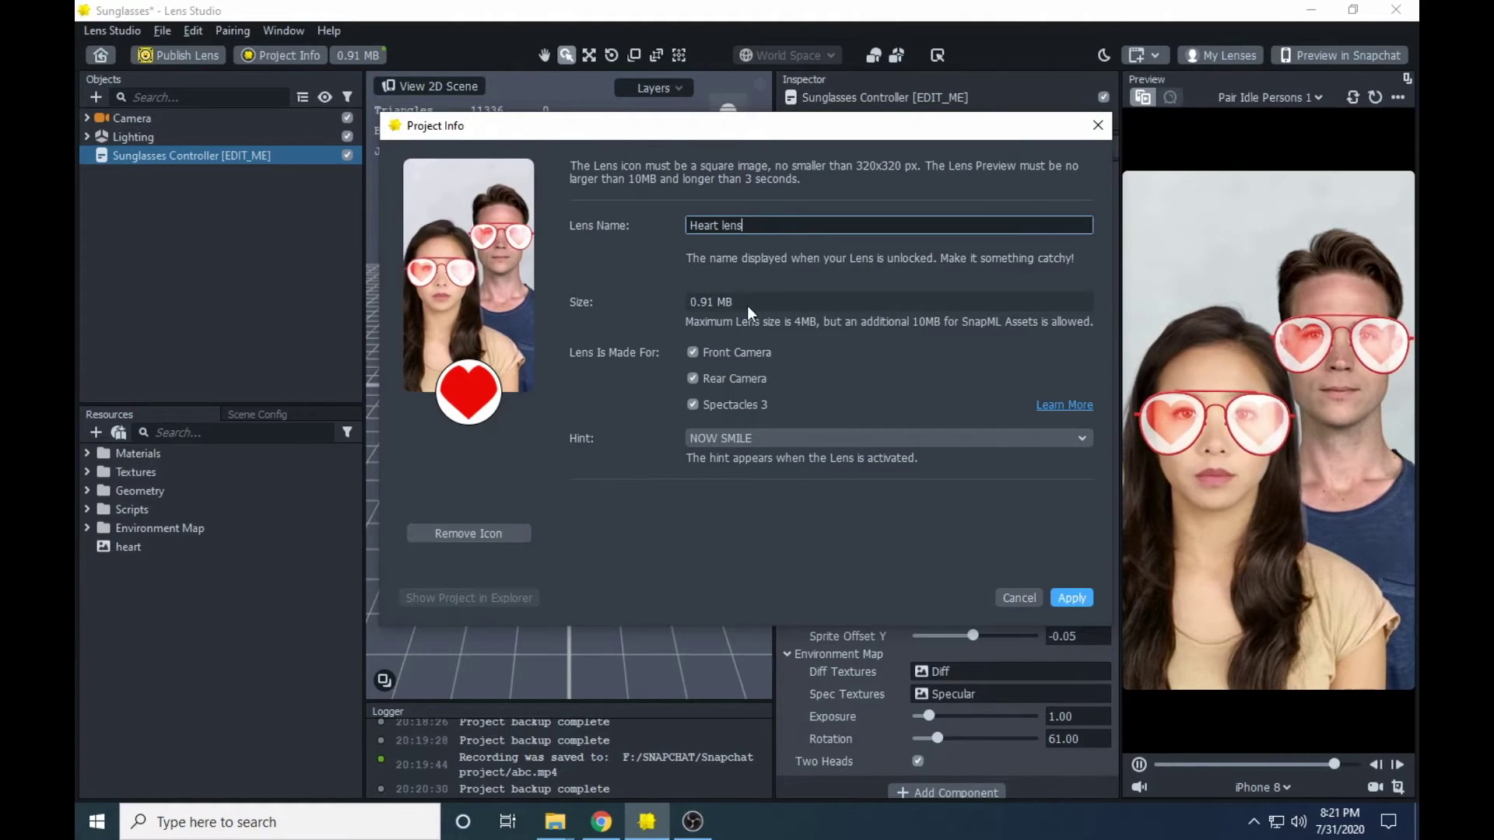
# - Choose the TRY IT WITH A FRIEND hint and apply the project info changes
pyautogui.click(786, 437)
pyautogui.click(619, 531)
pyautogui.click(727, 441)
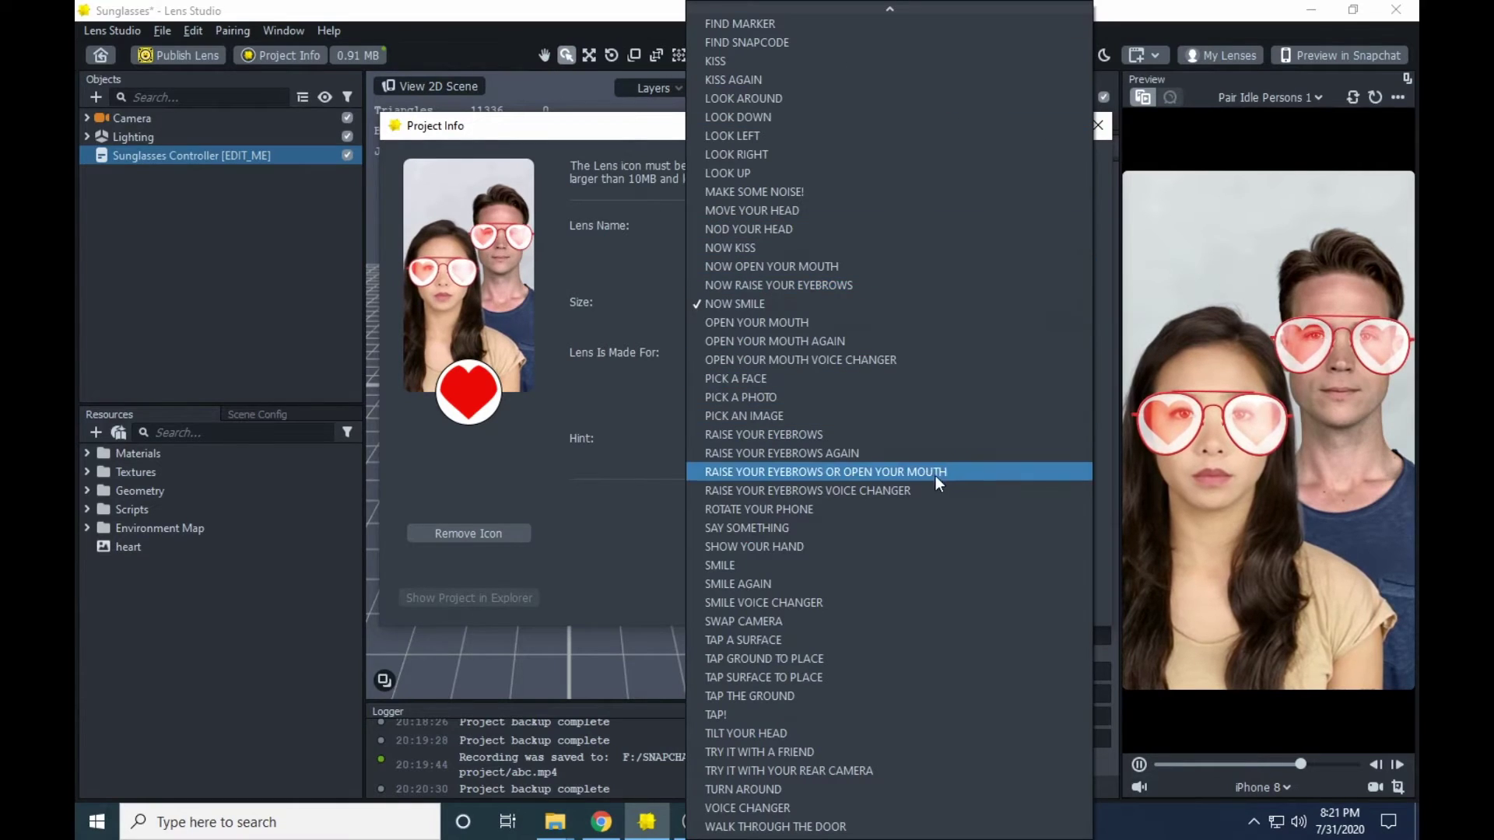
pyautogui.click(843, 748)
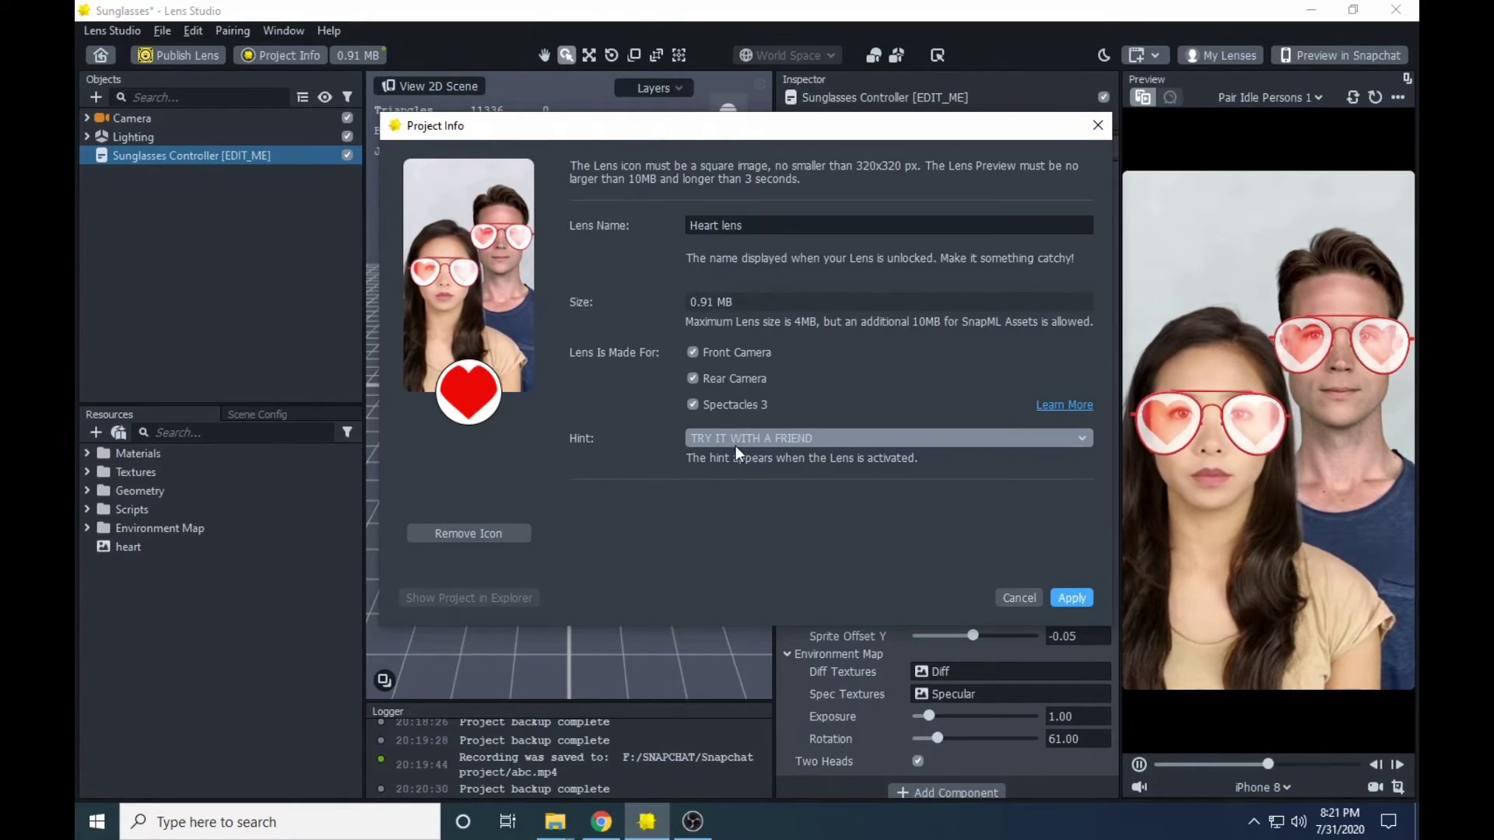
pyautogui.click(1060, 596)
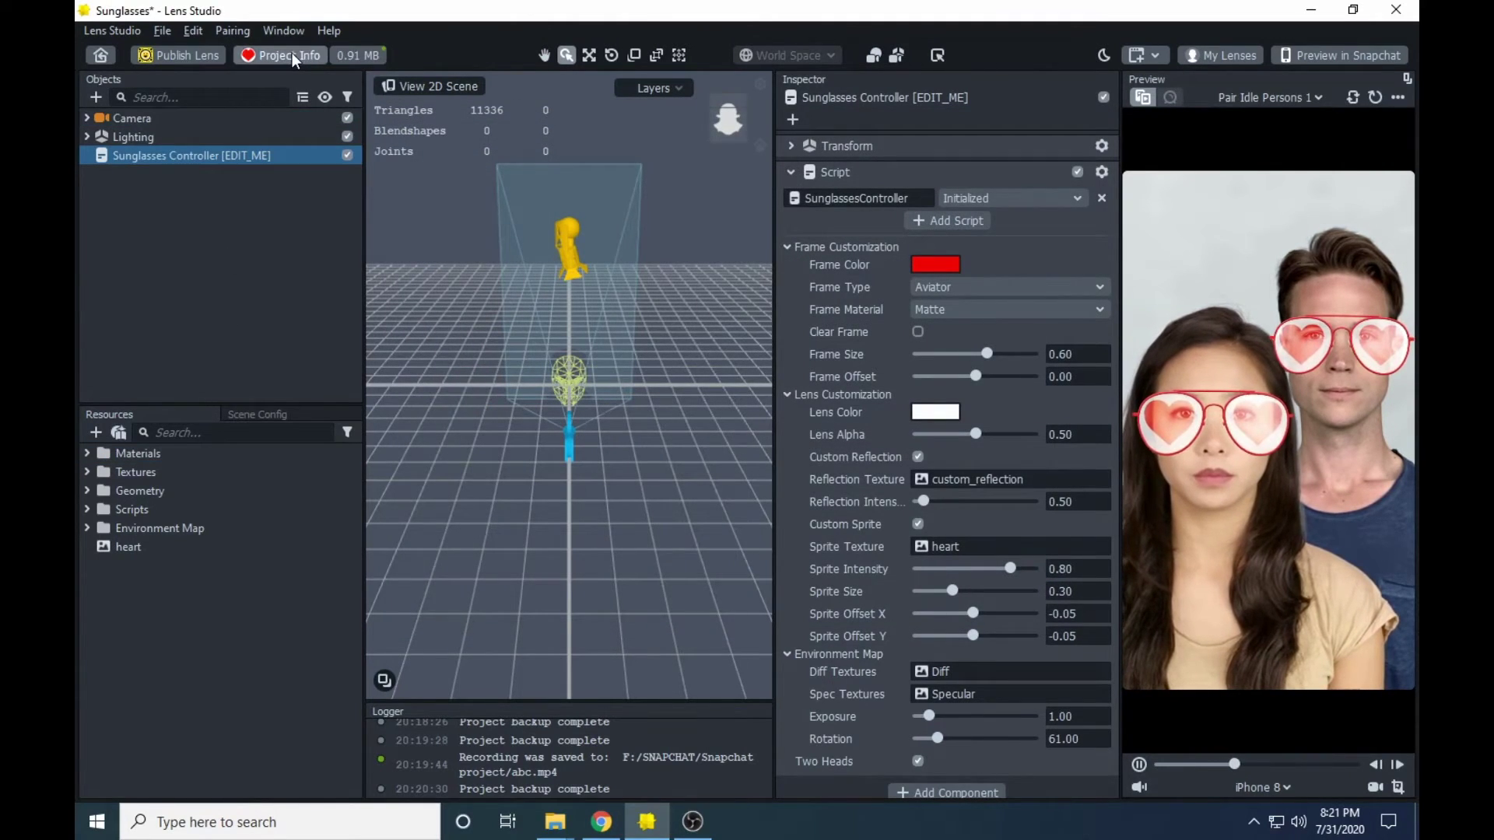
# - Recheck the project info, close it, and start publishing the lens
pyautogui.click(292, 55)
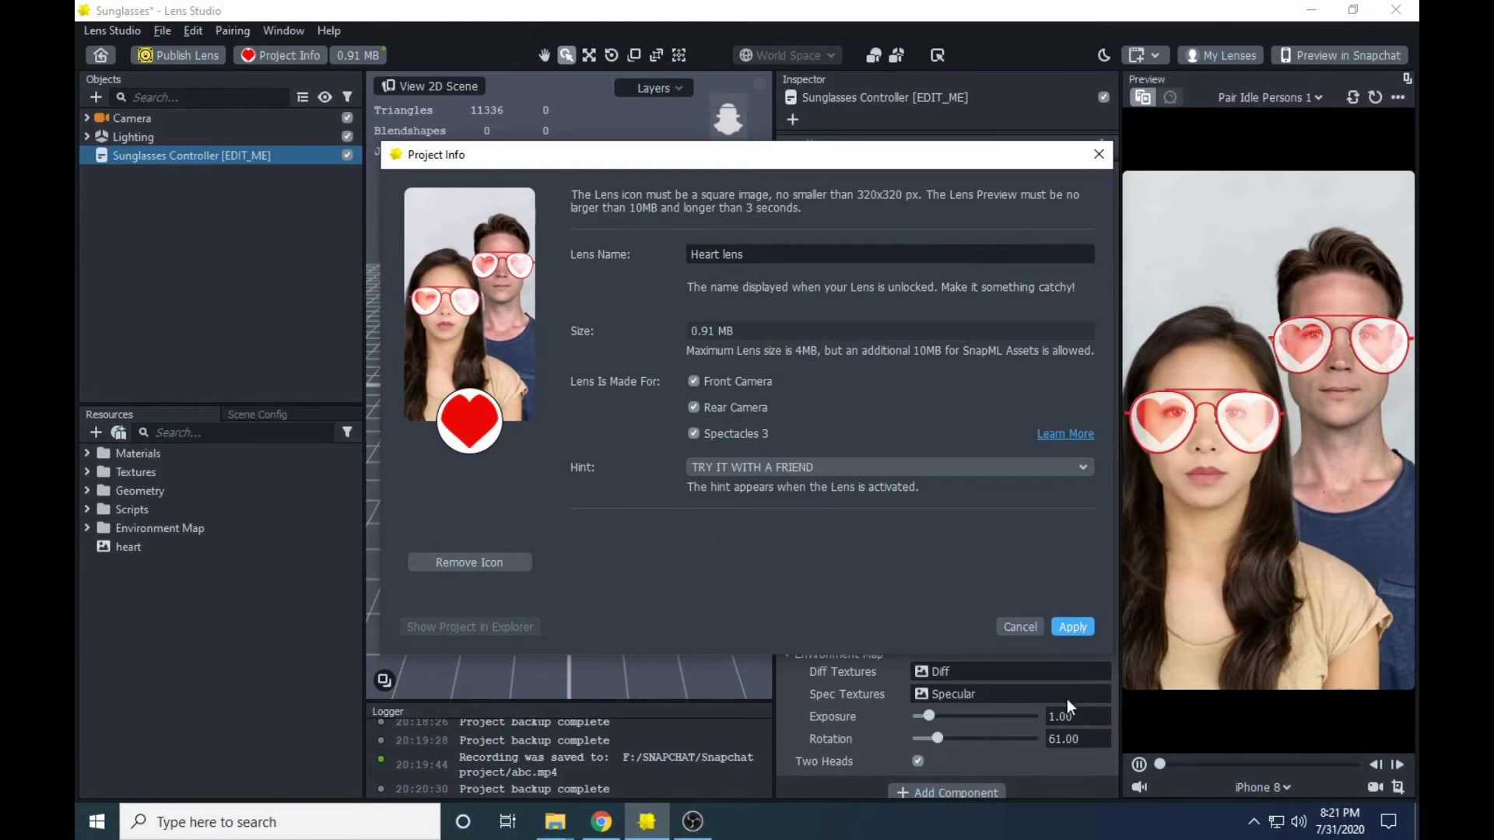
pyautogui.click(1083, 627)
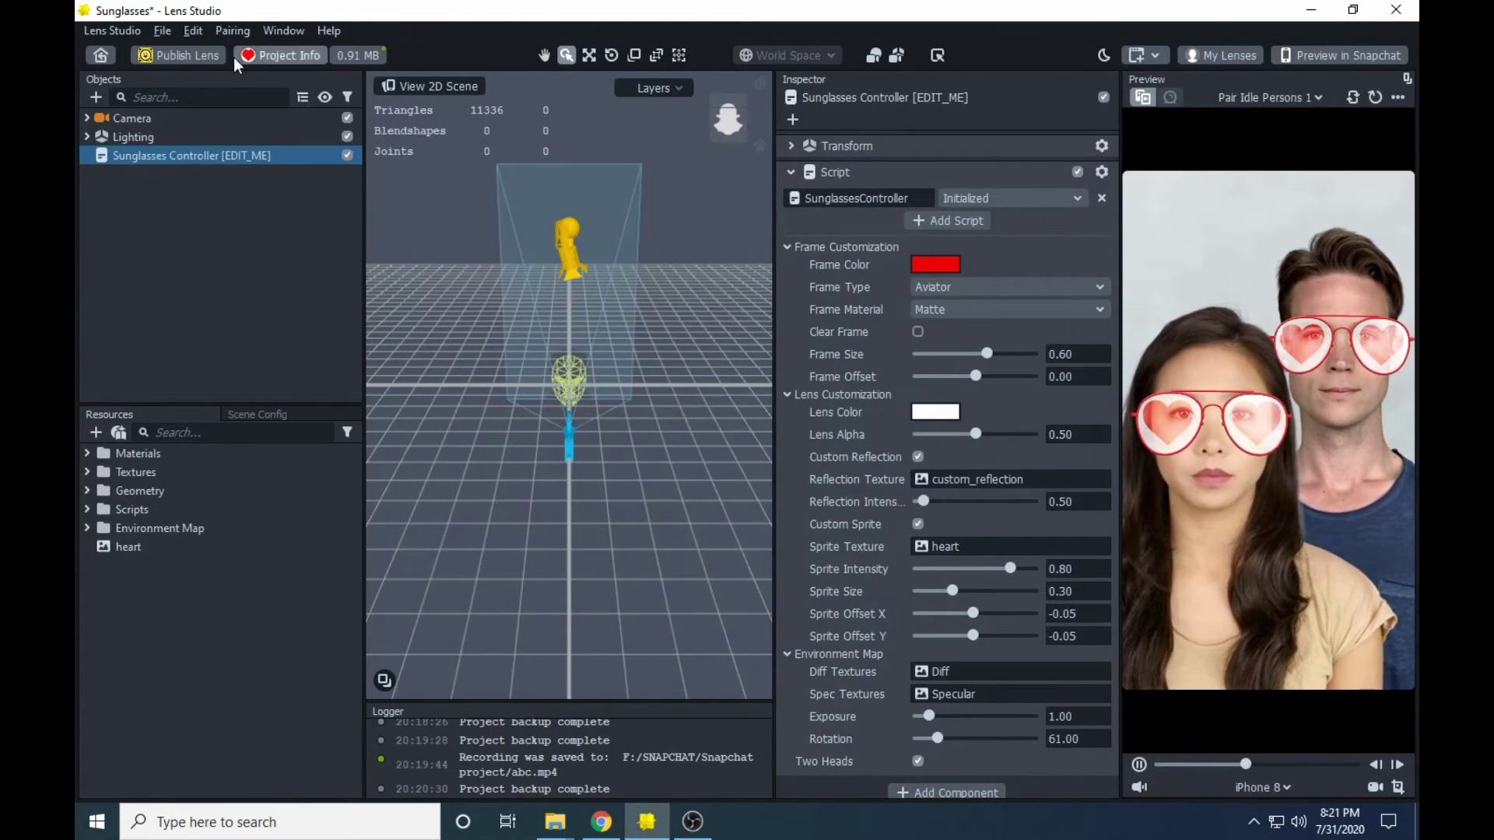
pyautogui.click(203, 54)
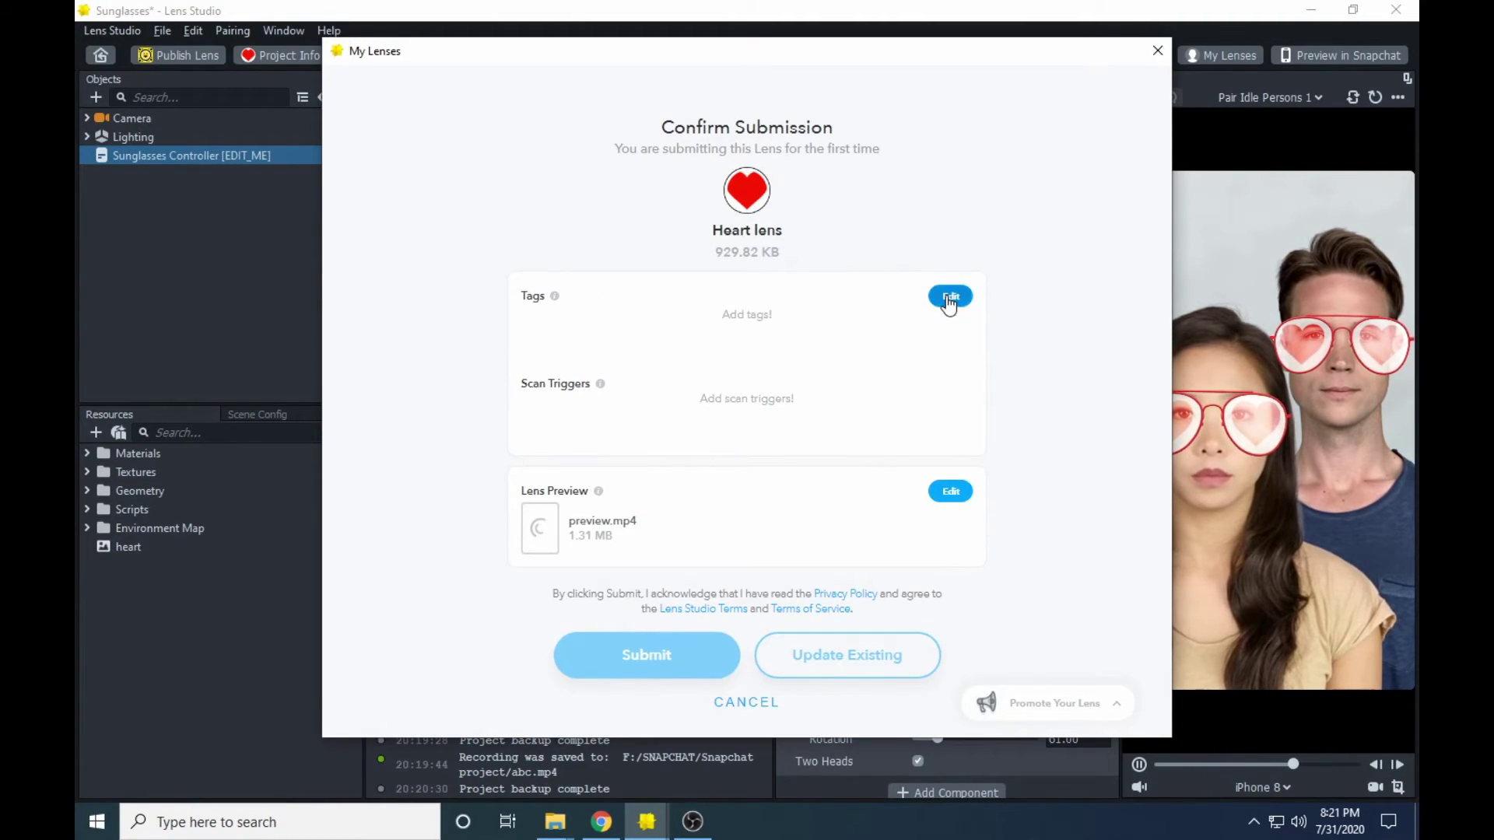
# - Add the tags love and sunglasses to the Heart lens submission
pyautogui.click(949, 298)
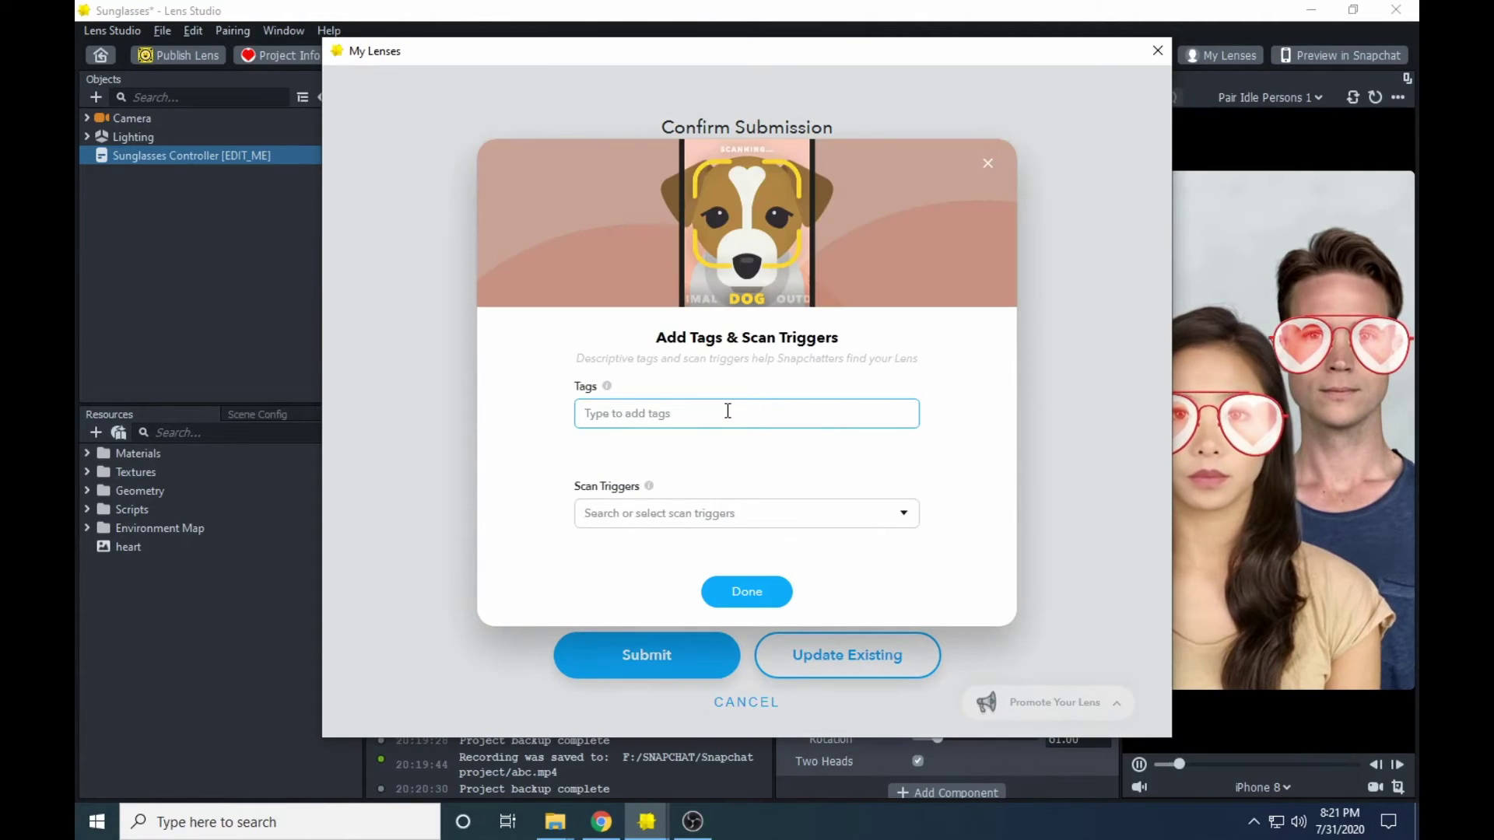
pyautogui.write('love')
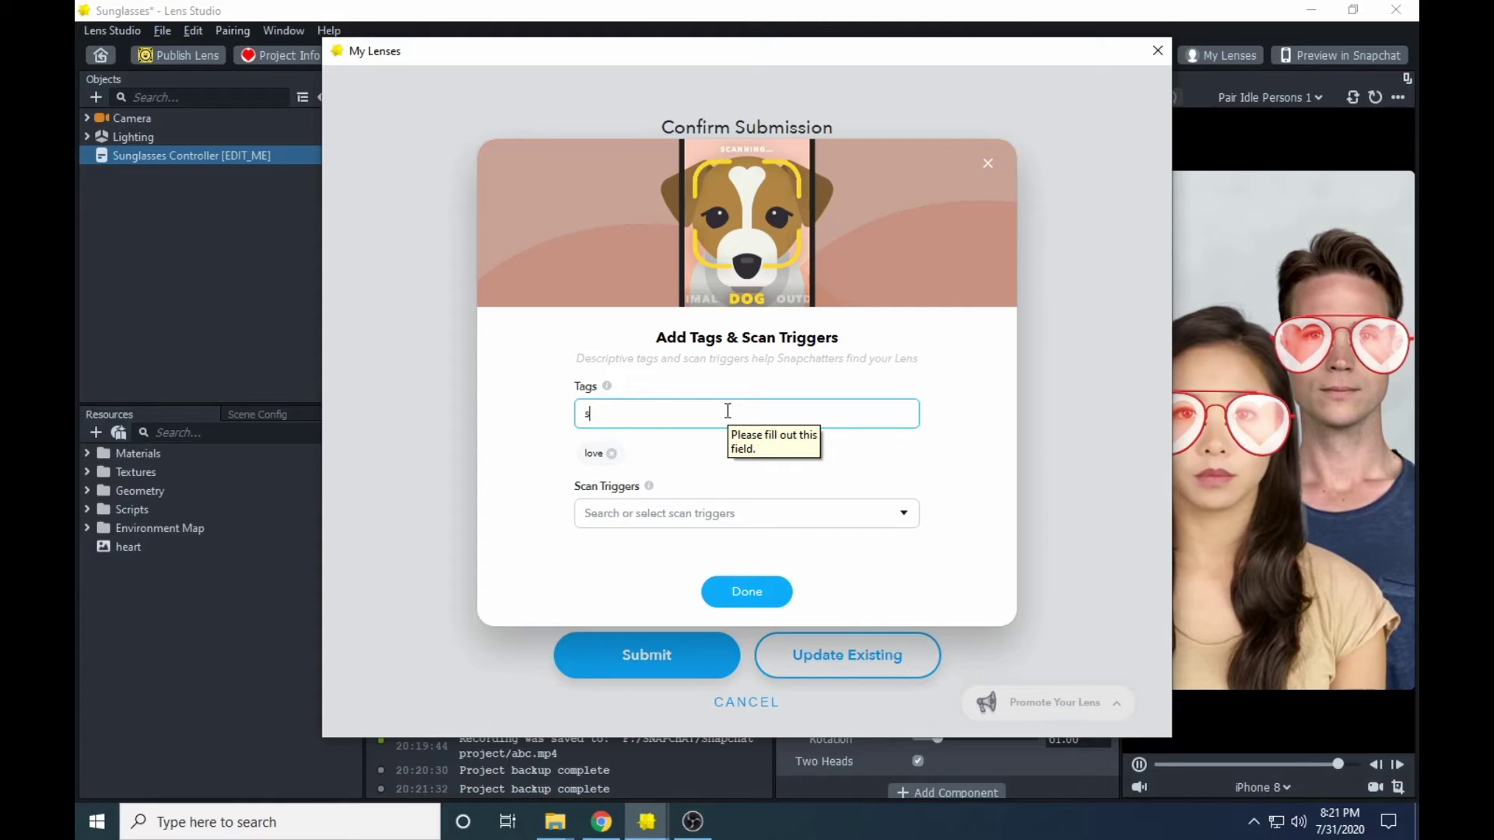
pyautogui.press('BackSpace')
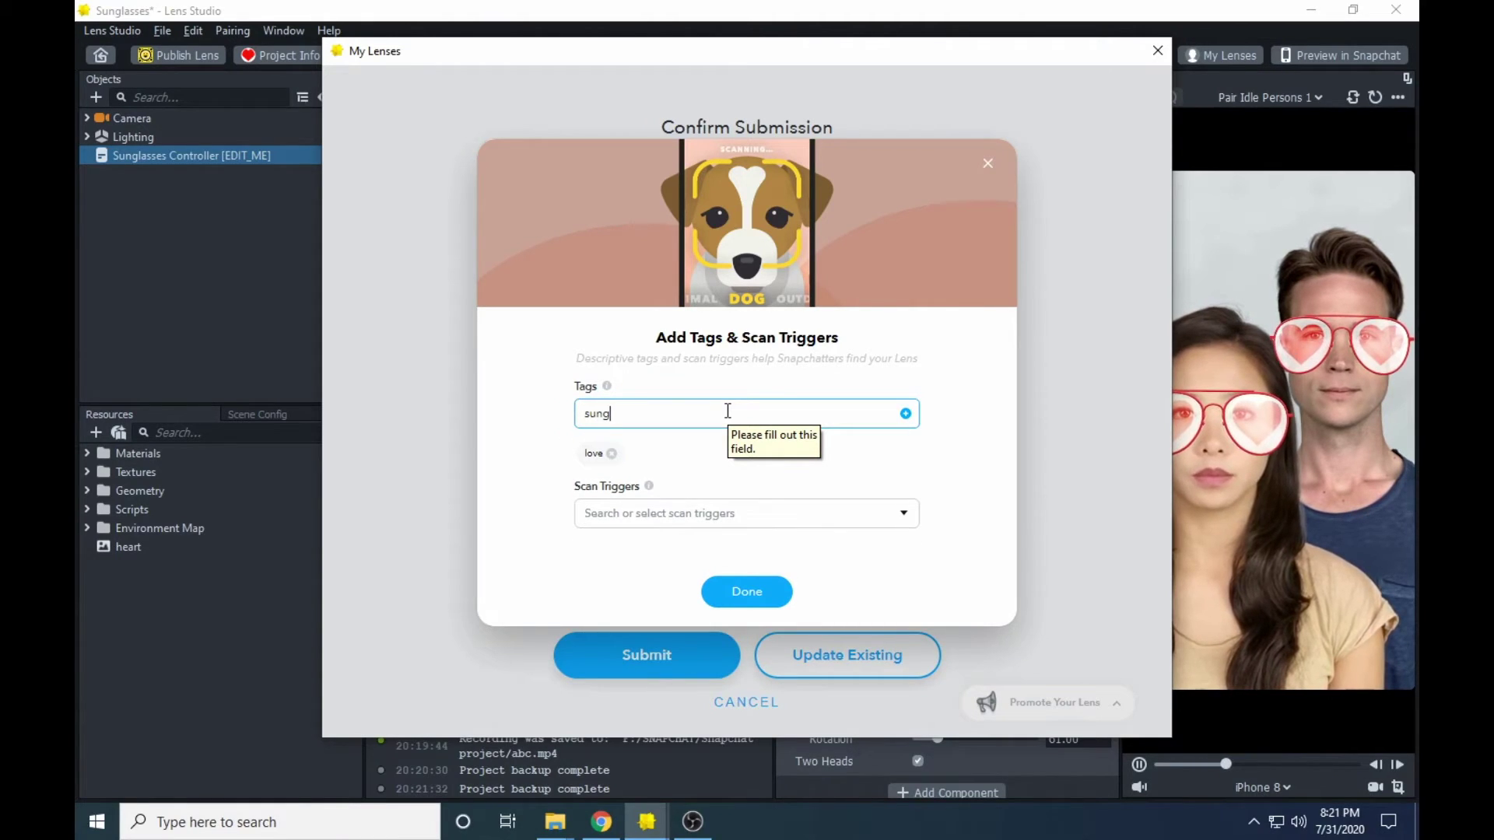
pyautogui.write('lases')
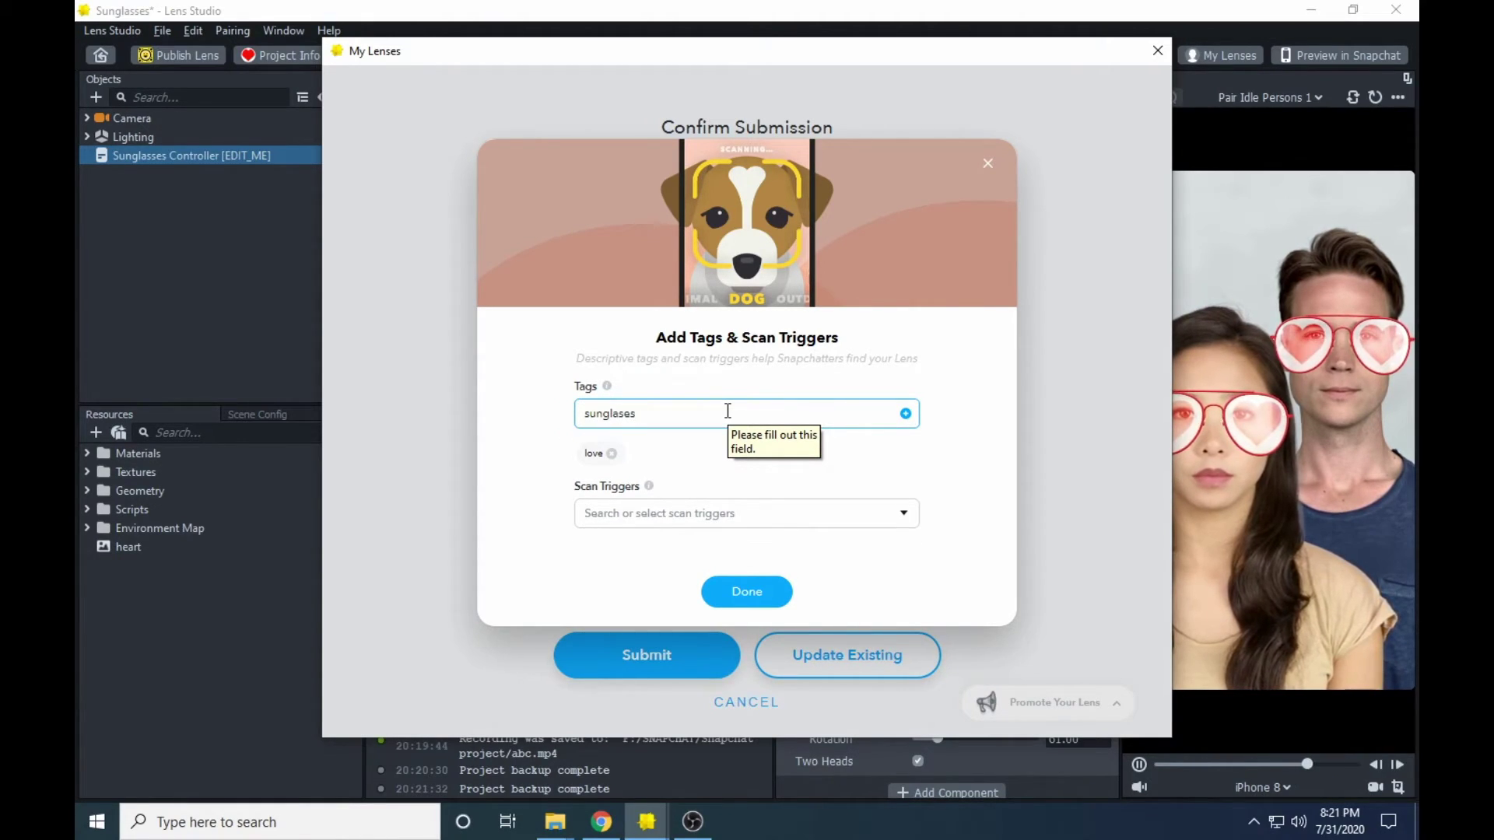
pyautogui.press('BackSpace')
pyautogui.press('BackSpace')
pyautogui.write('ses')
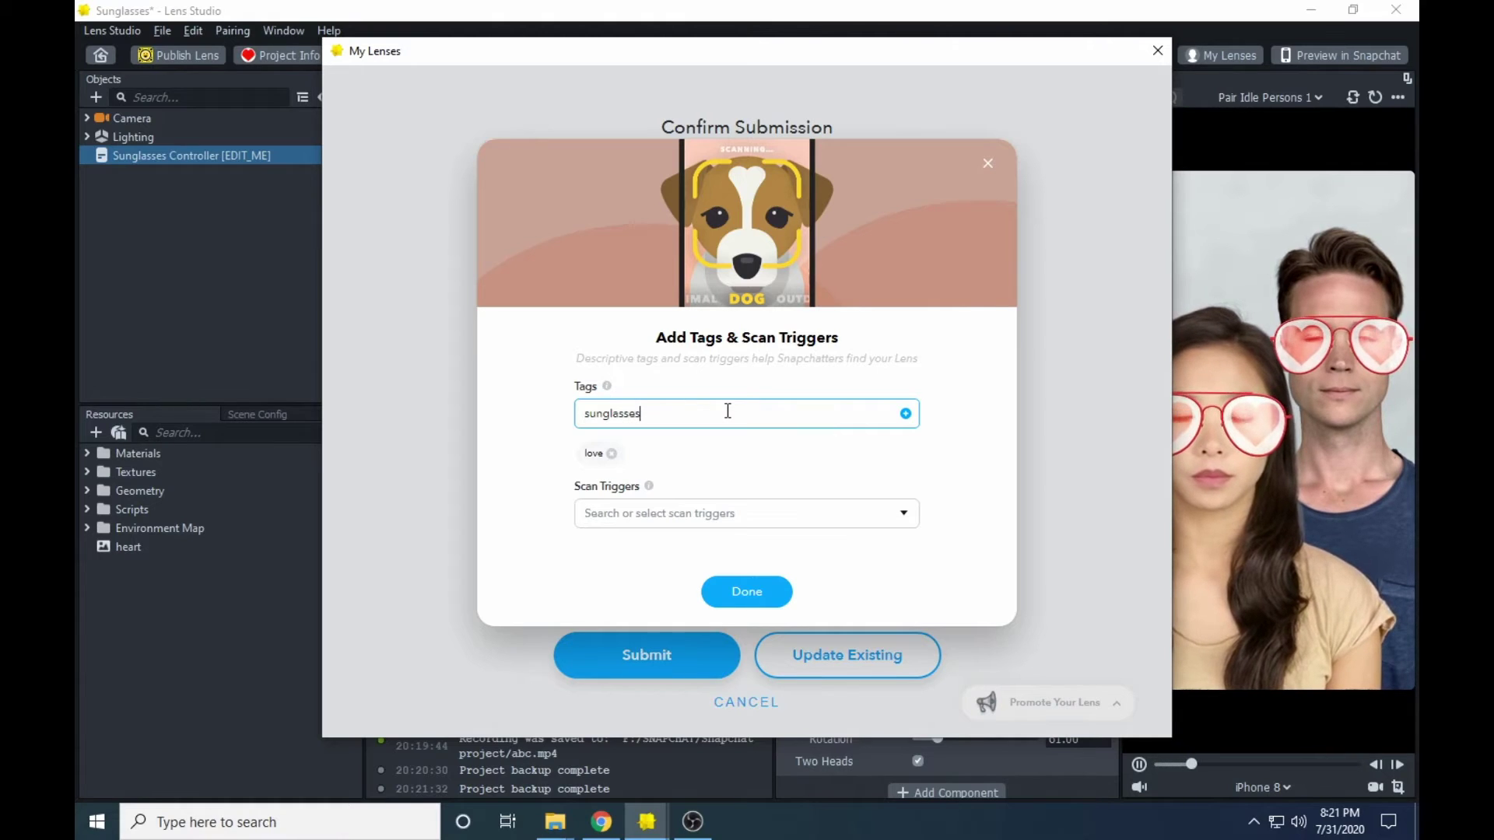
pyautogui.press('Return')
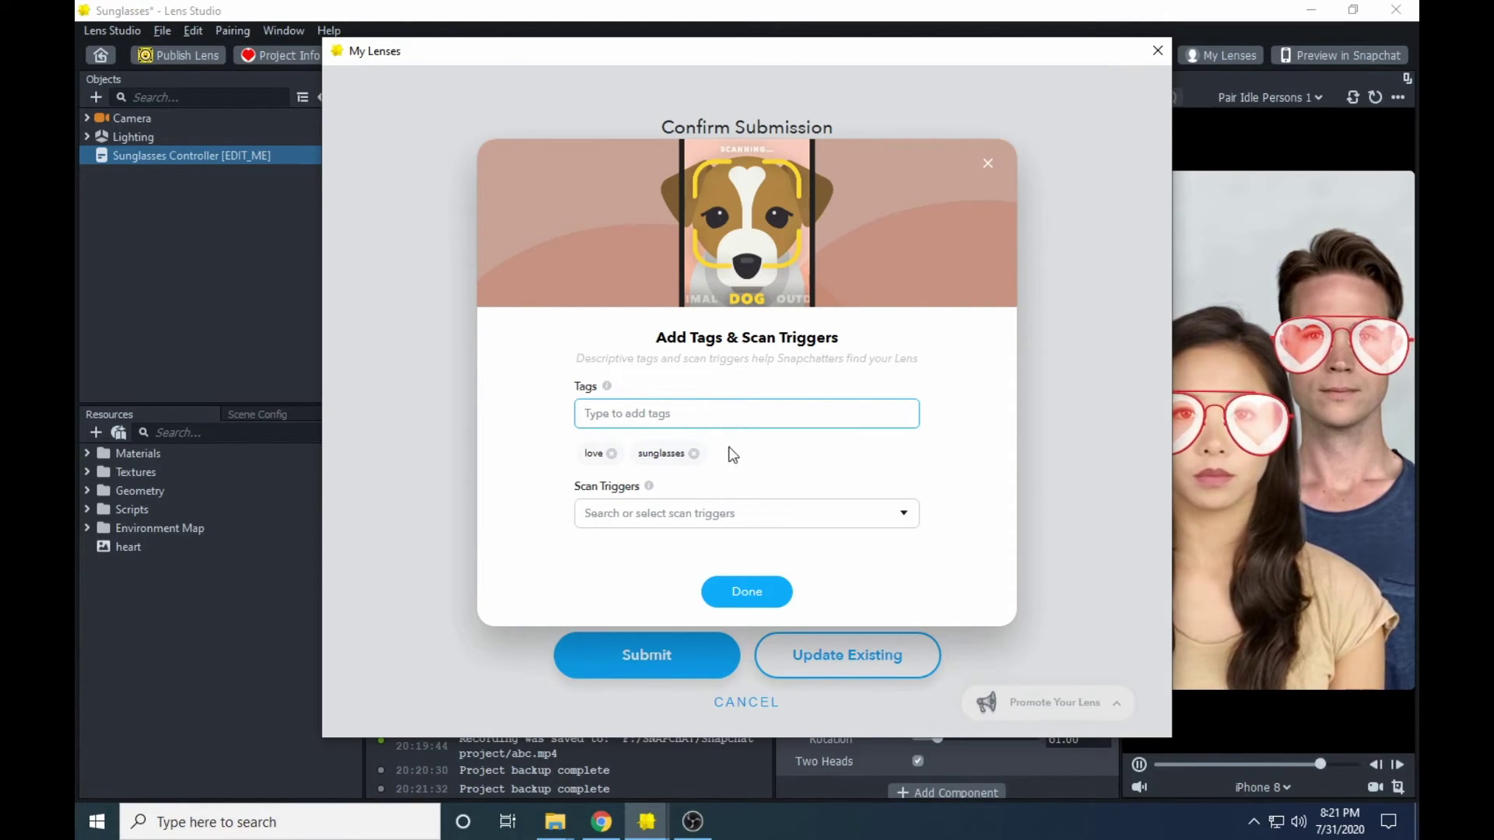
# - Choose Person as the scan trigger, then finish and return to Confirm Submission
pyautogui.click(750, 513)
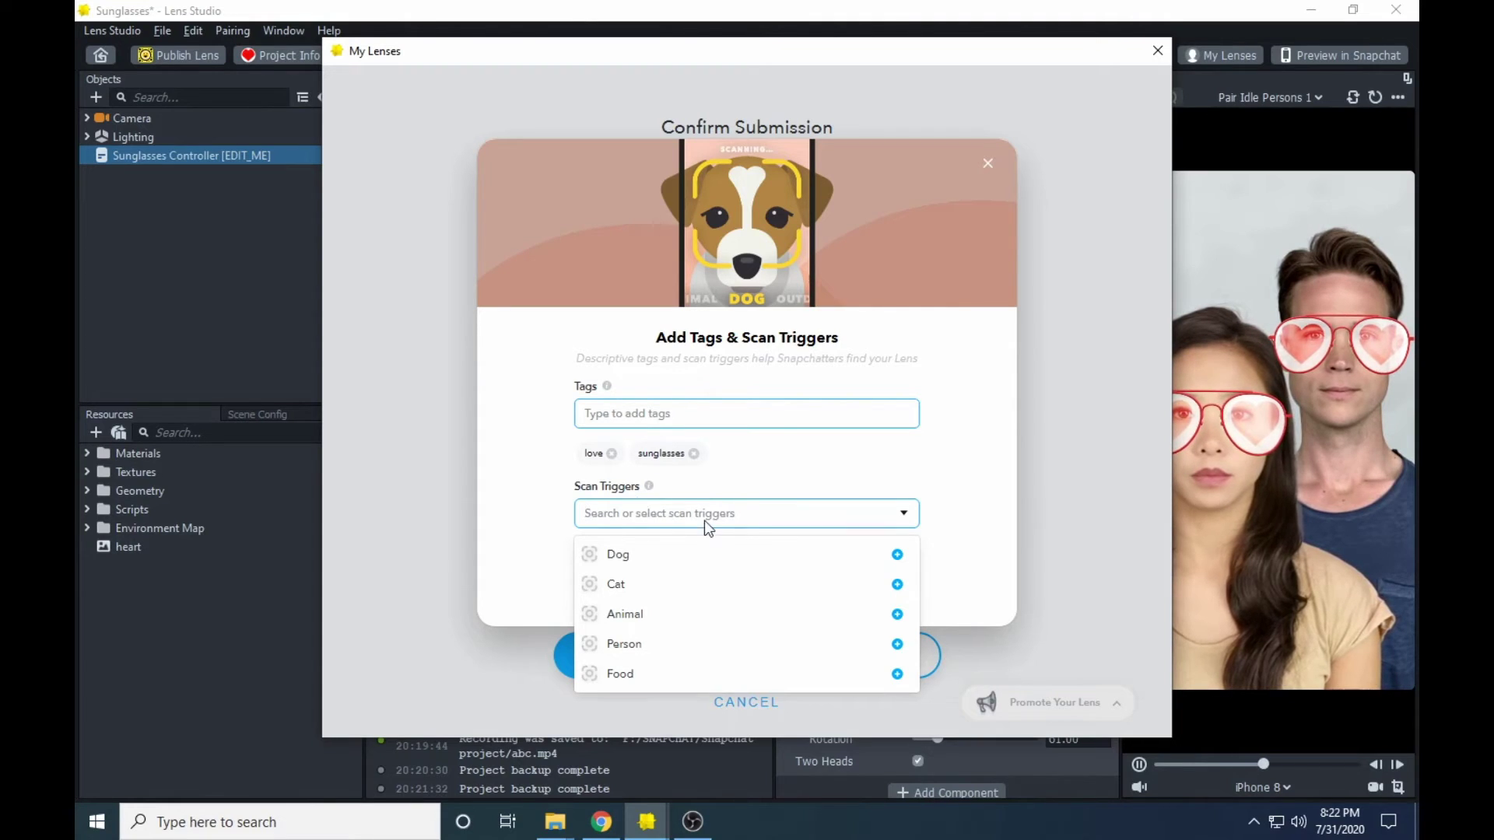
pyautogui.click(897, 645)
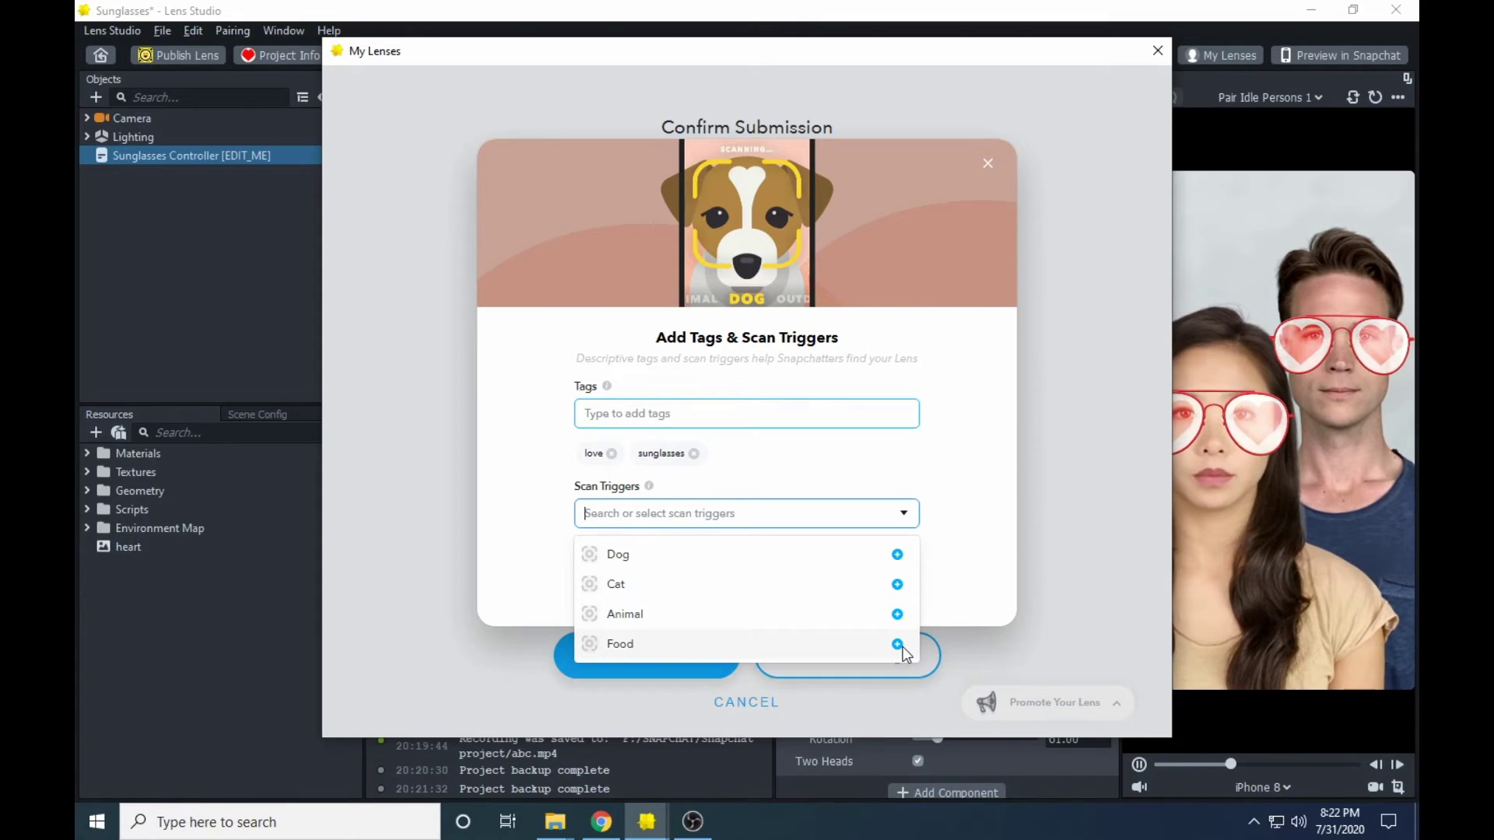
pyautogui.click(961, 507)
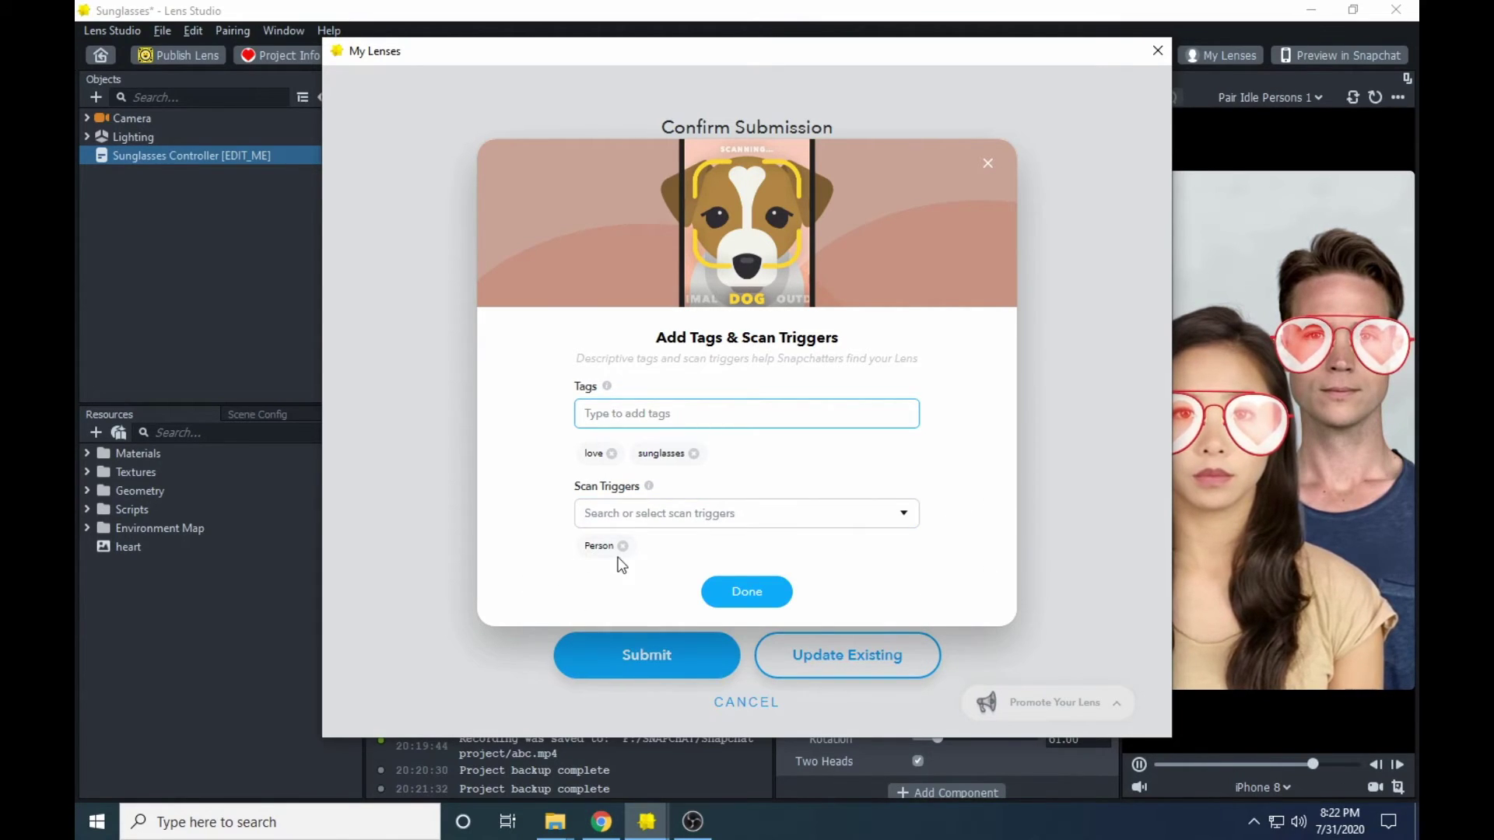
pyautogui.click(763, 593)
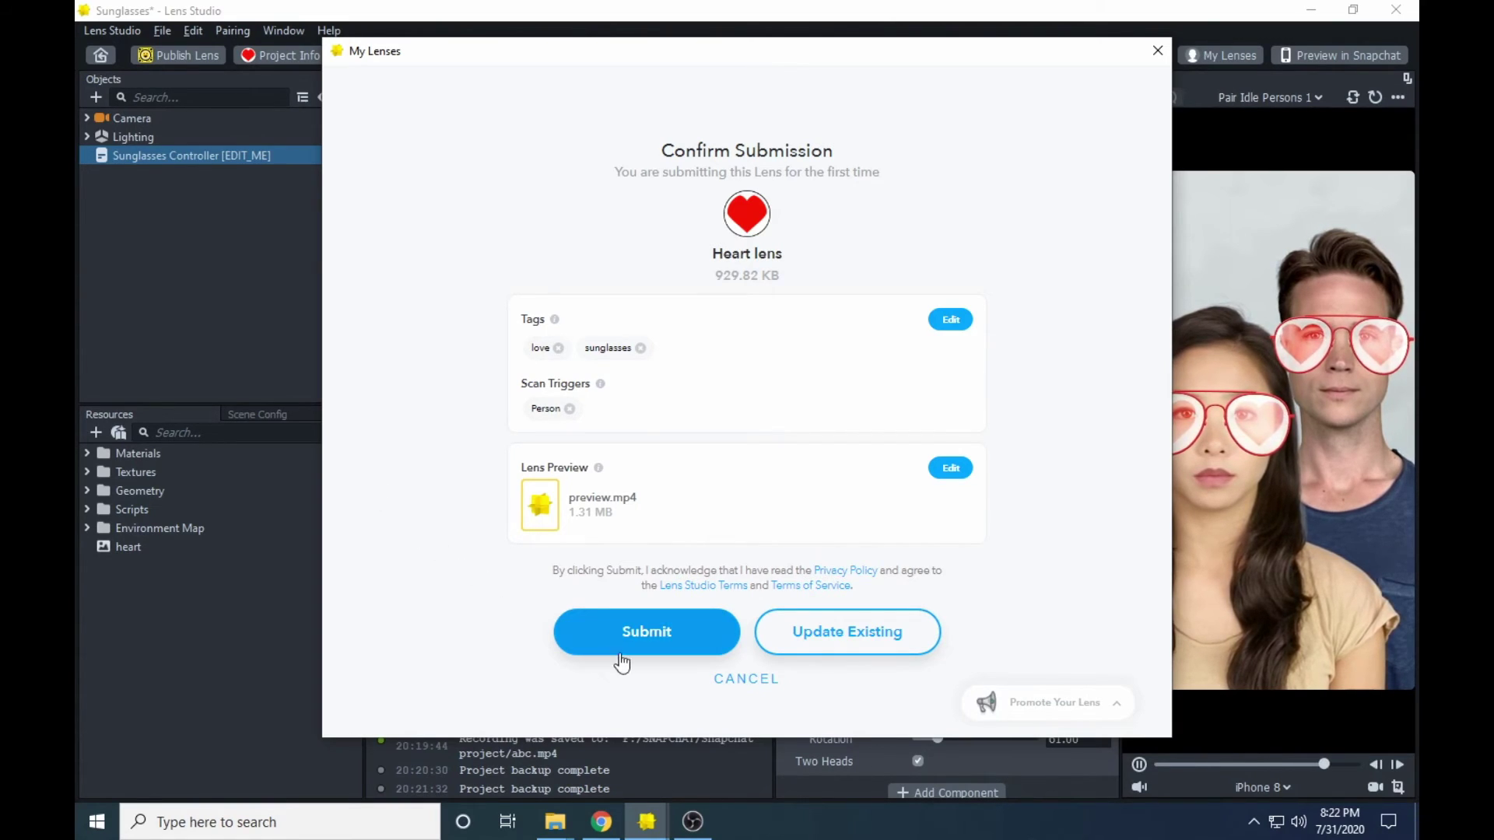
# - Submit the Heart lens, inspect its In Review entry in My Lenses, and close it
pyautogui.click(684, 631)
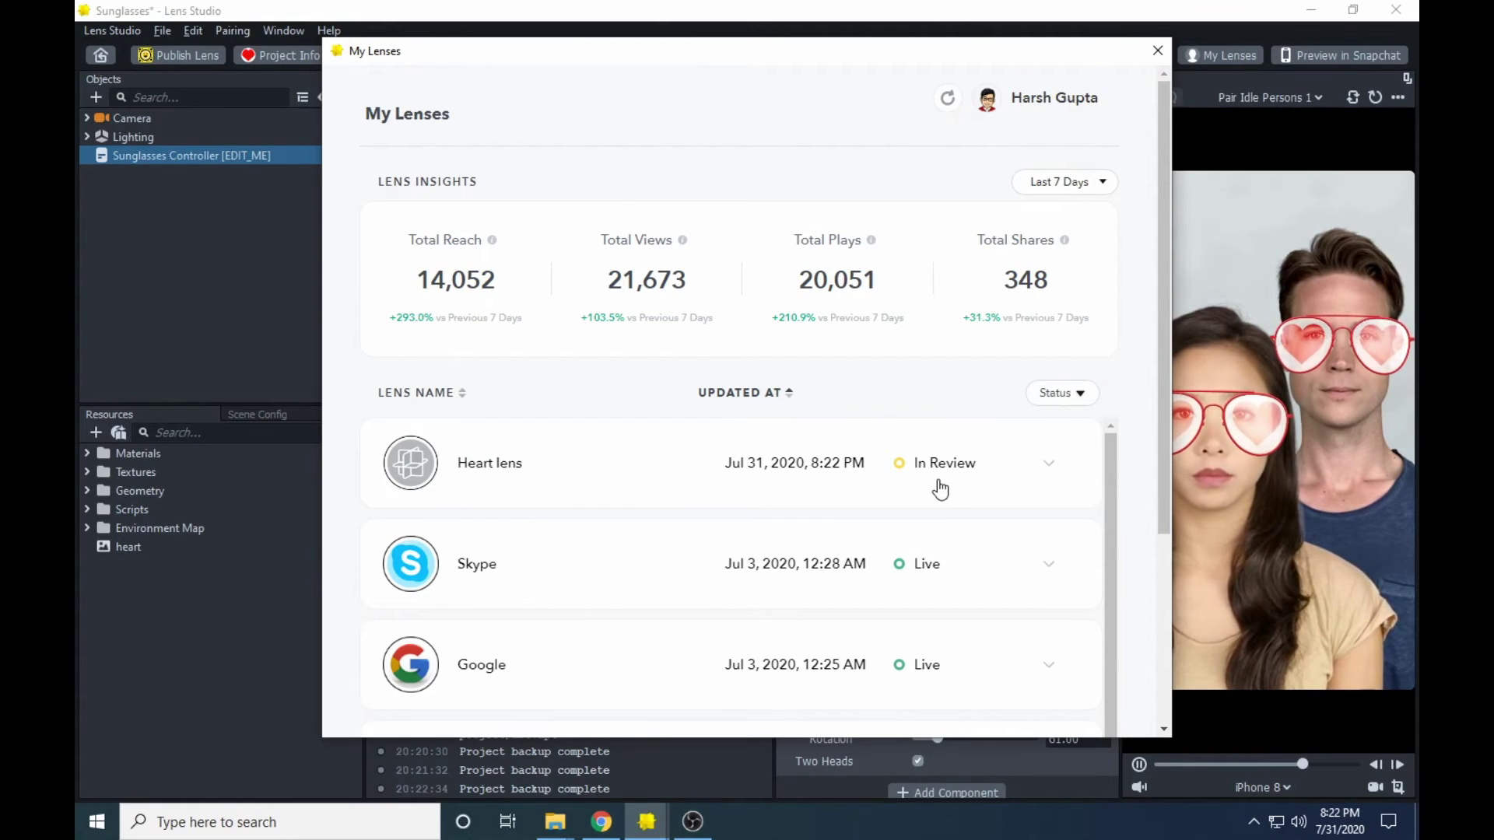
pyautogui.click(1000, 476)
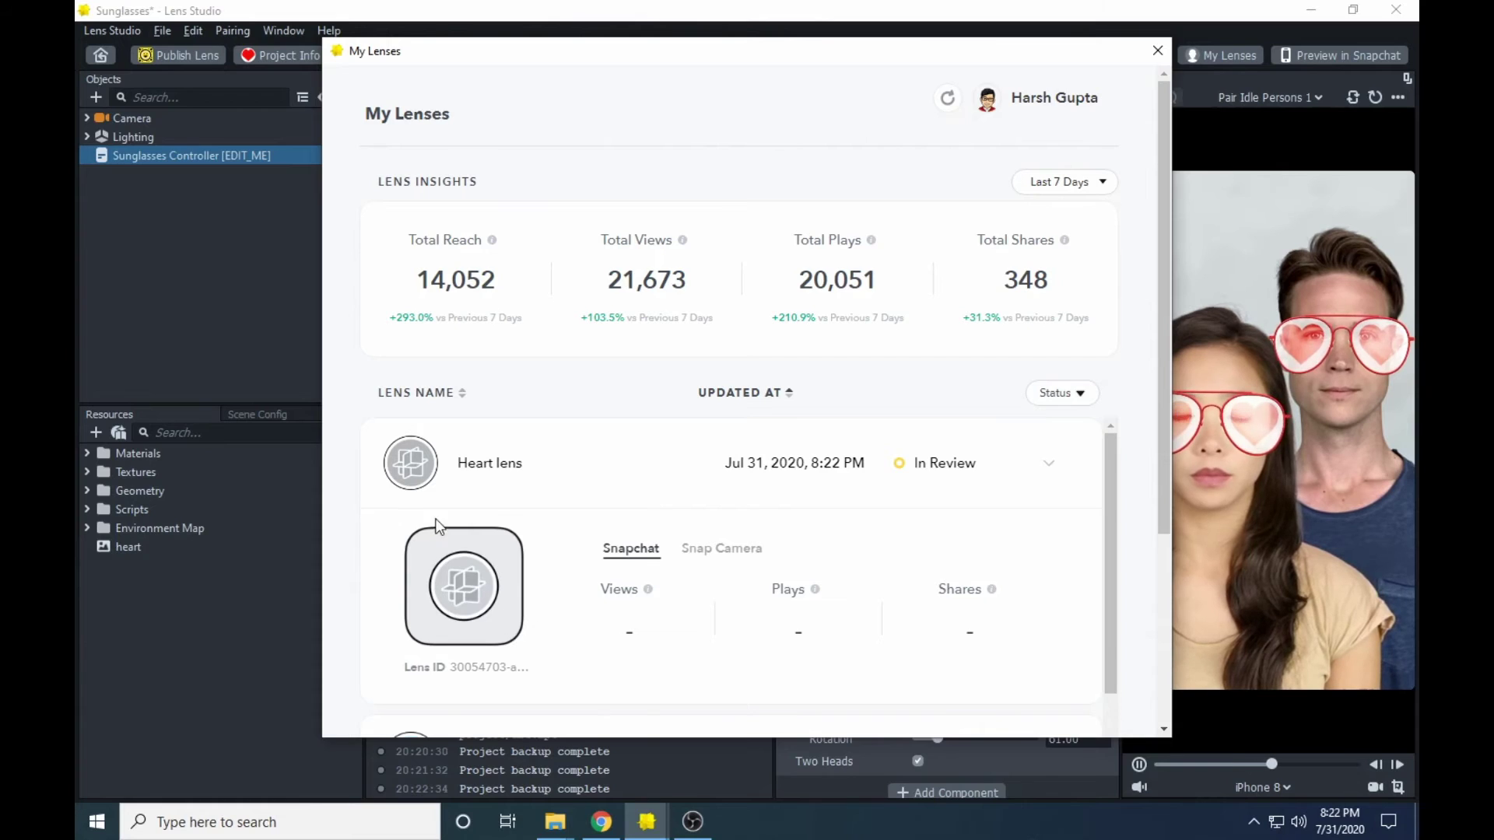
pyautogui.click(959, 493)
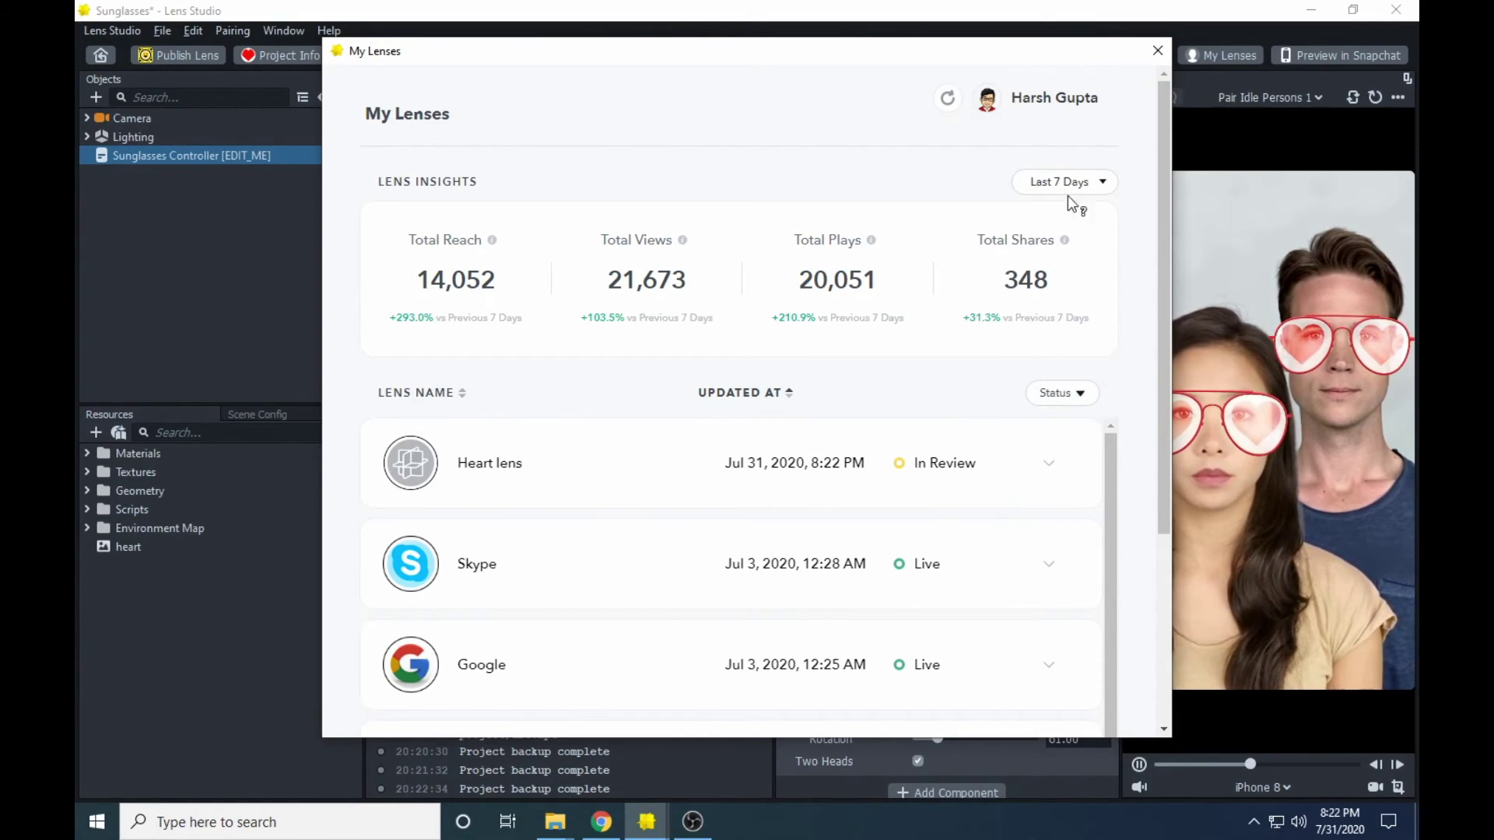
pyautogui.click(1158, 50)
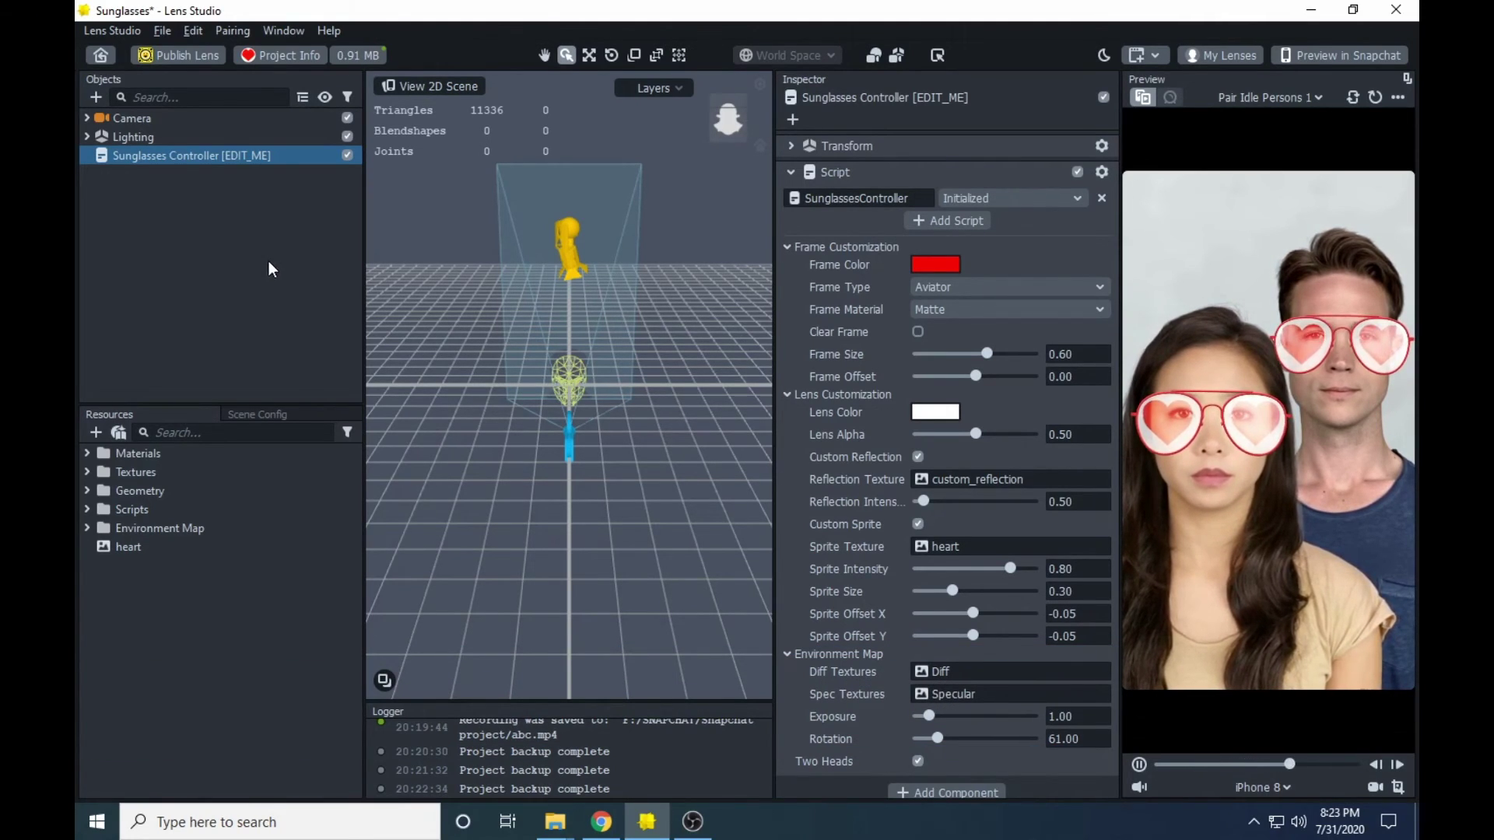
# - Close Lens Studio, answering the save prompt, and type 'lens creator' into Chrome's search
pyautogui.click(1353, 10)
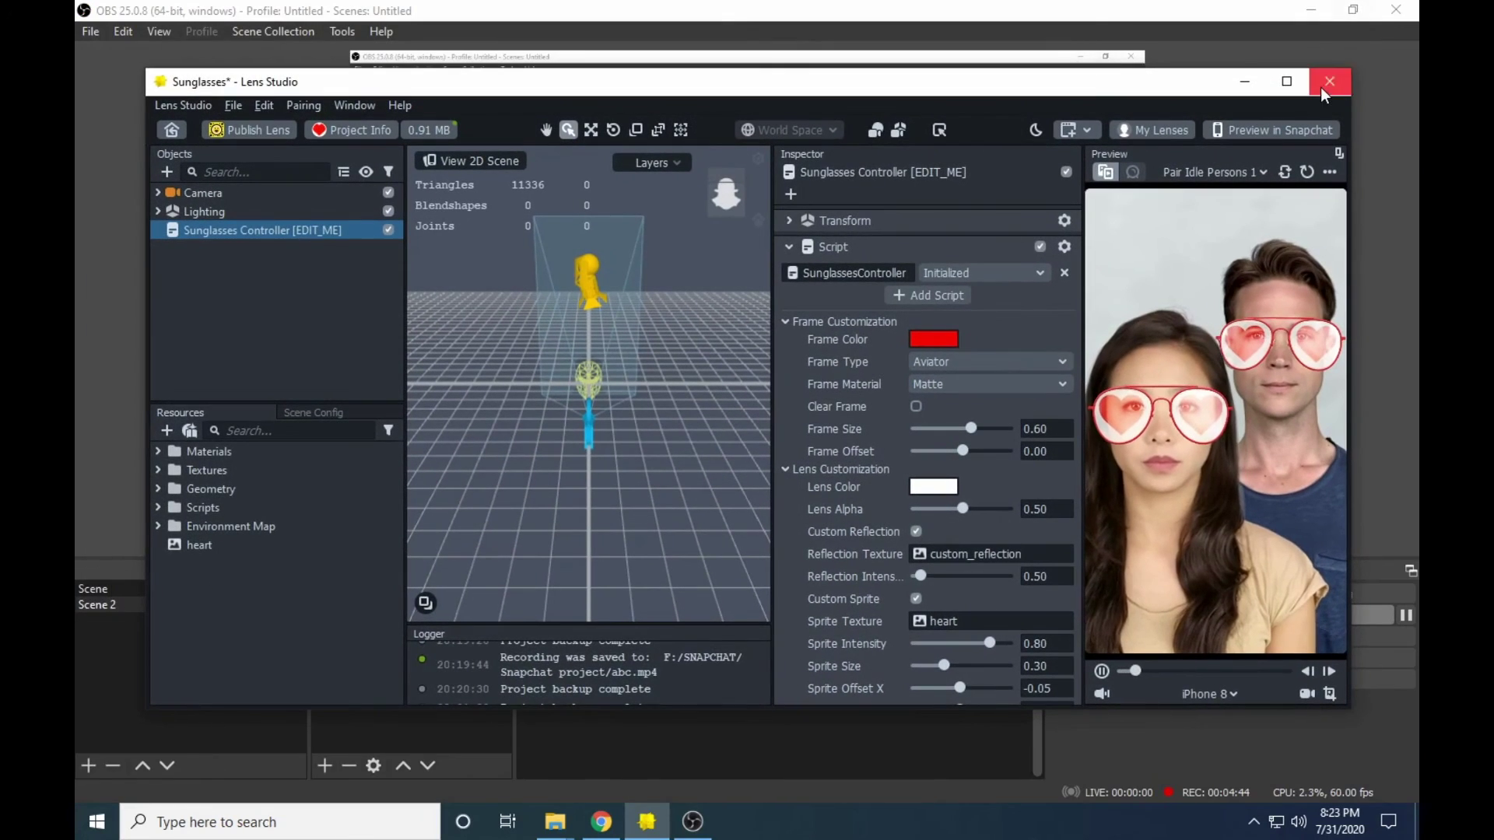
pyautogui.click(1326, 83)
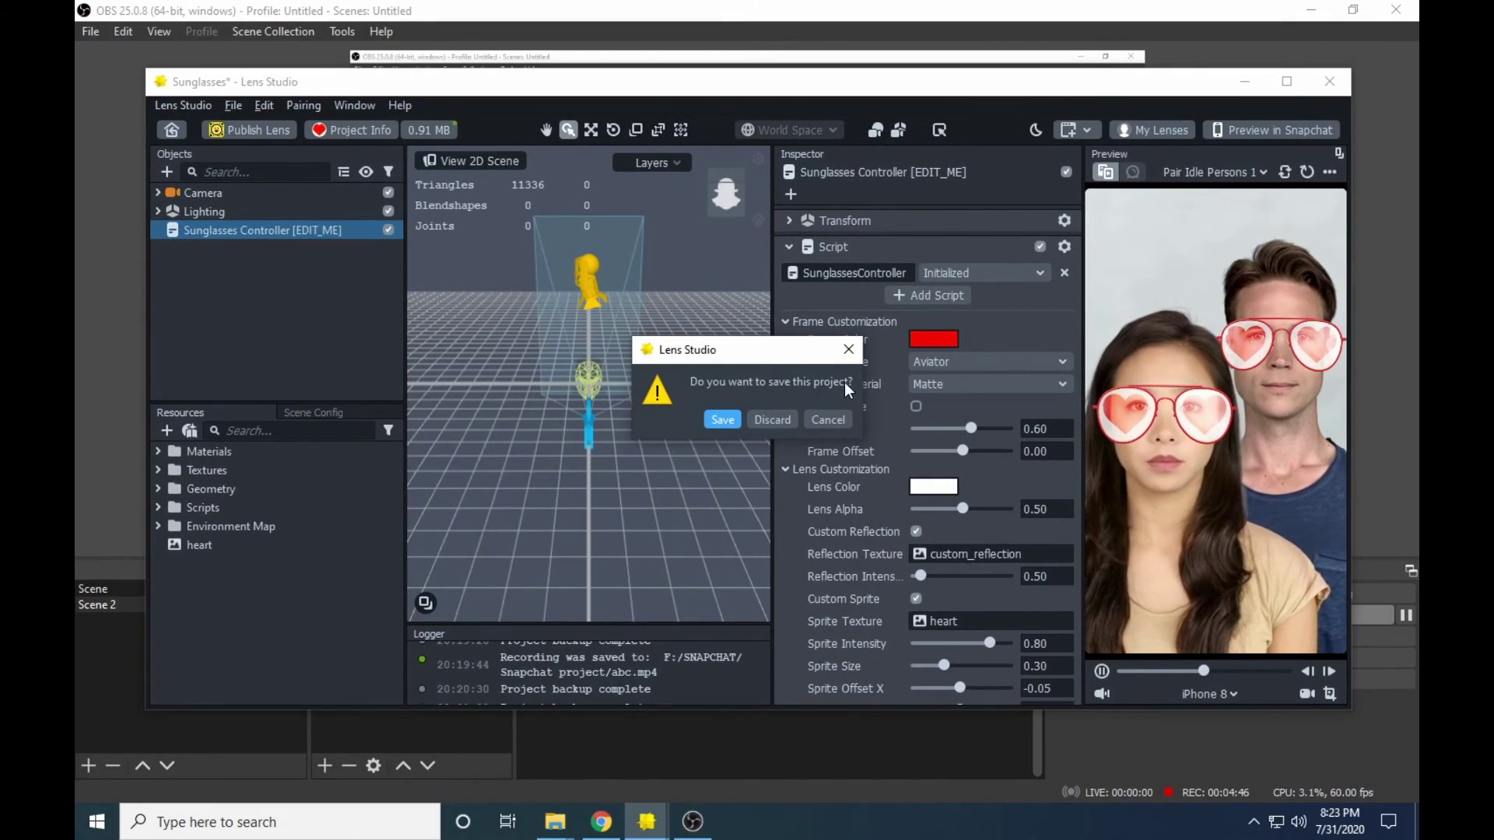
pyautogui.click(555, 47)
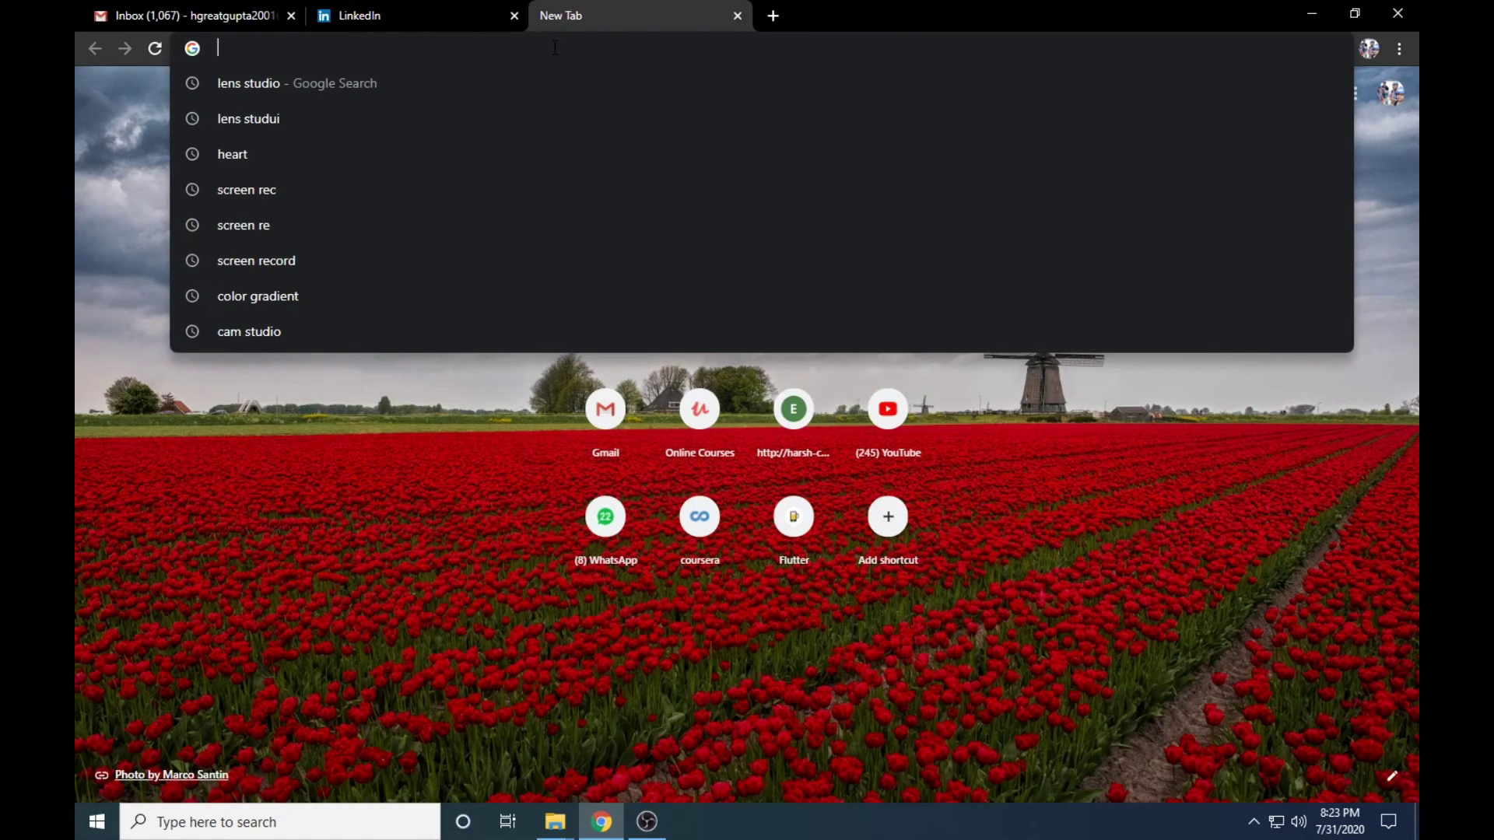
pyautogui.write('lens crea')
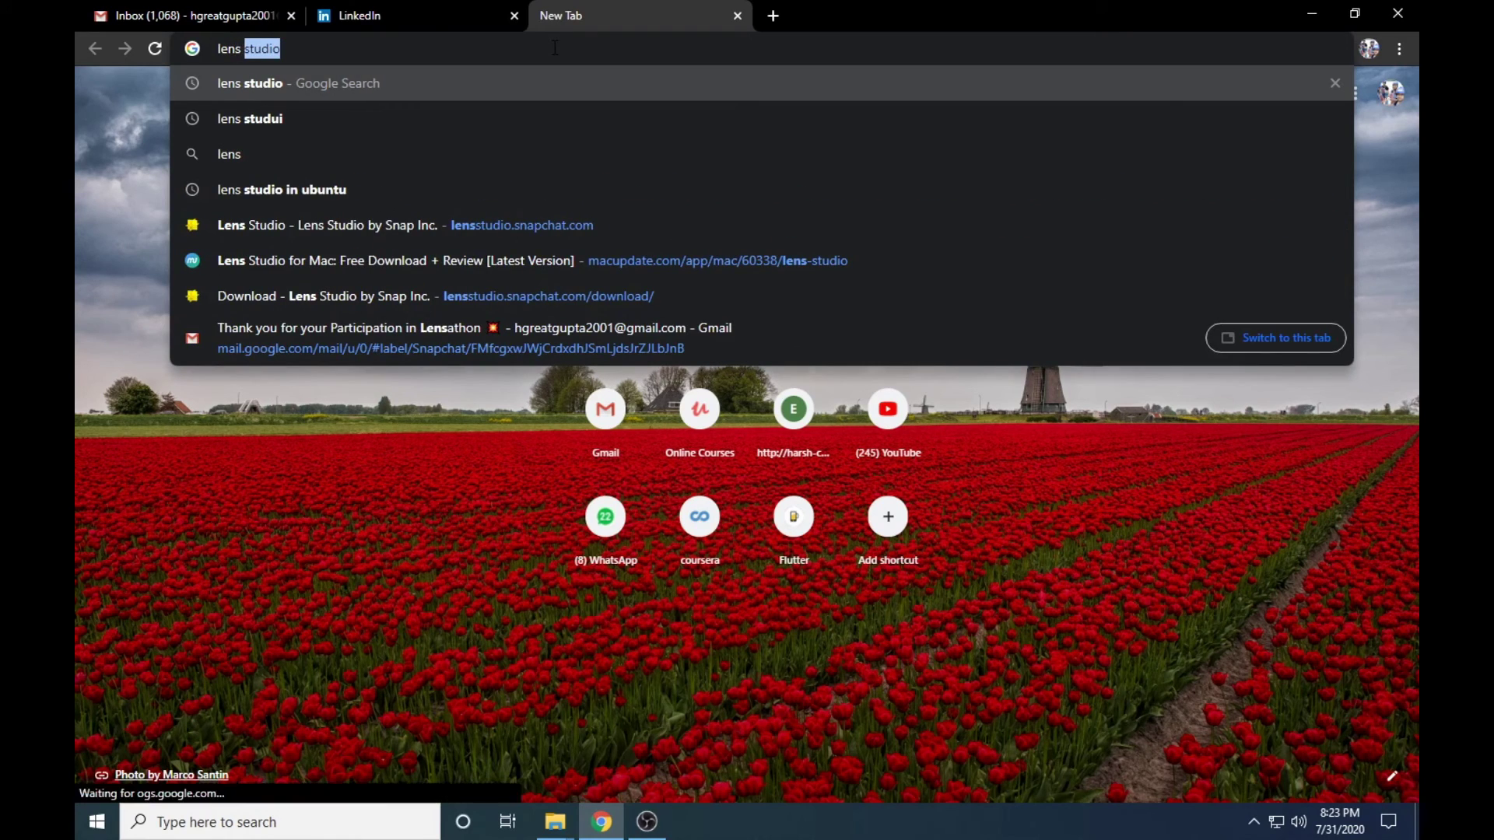
pyautogui.write('tor')
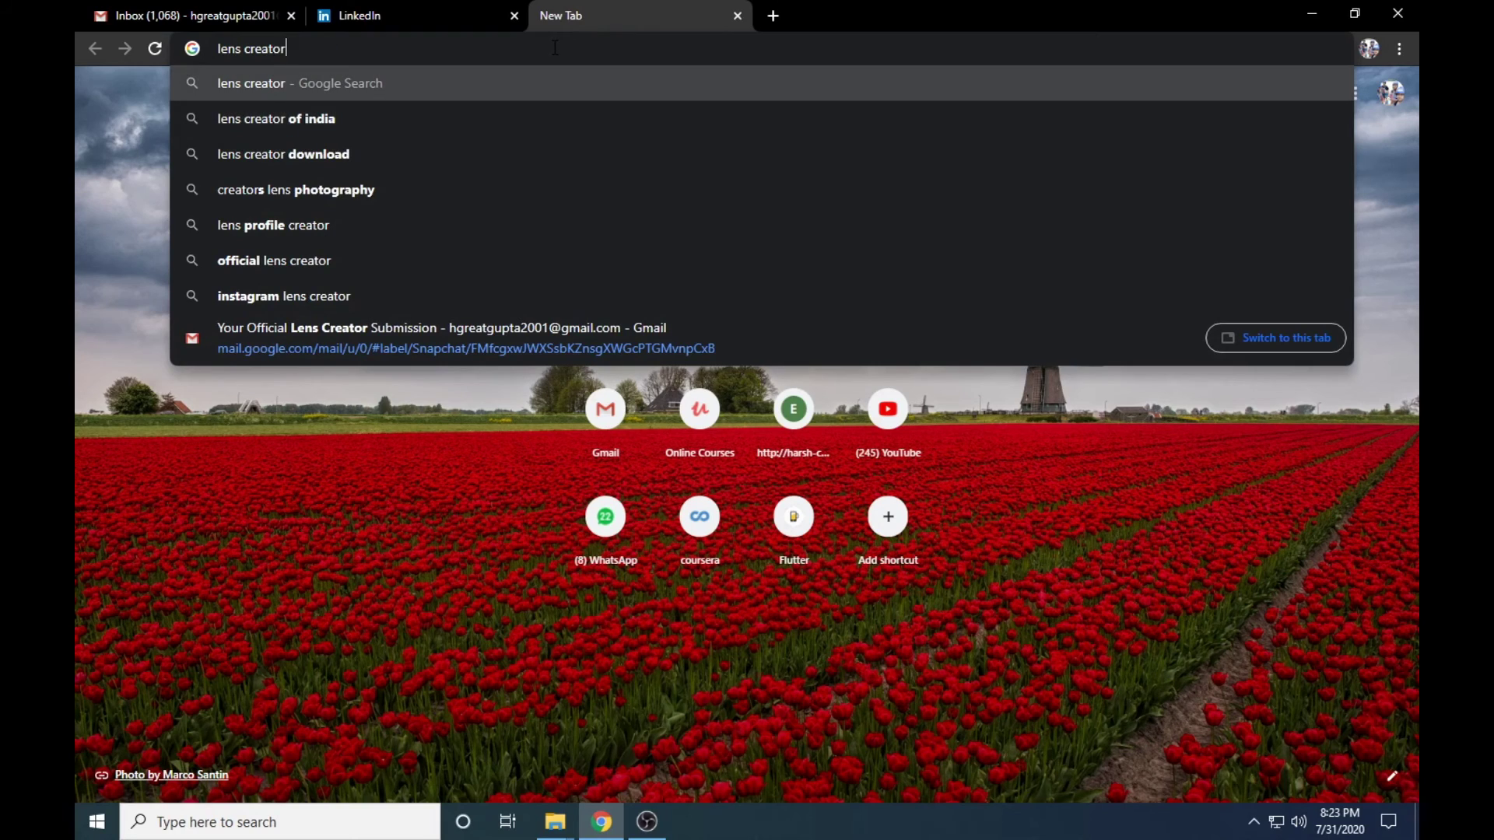
# - Open the lensstudio.snapchat.com/creators search result and scroll down to the Official Lens Creator section
pyautogui.press('Return')
pyautogui.click(397, 244)
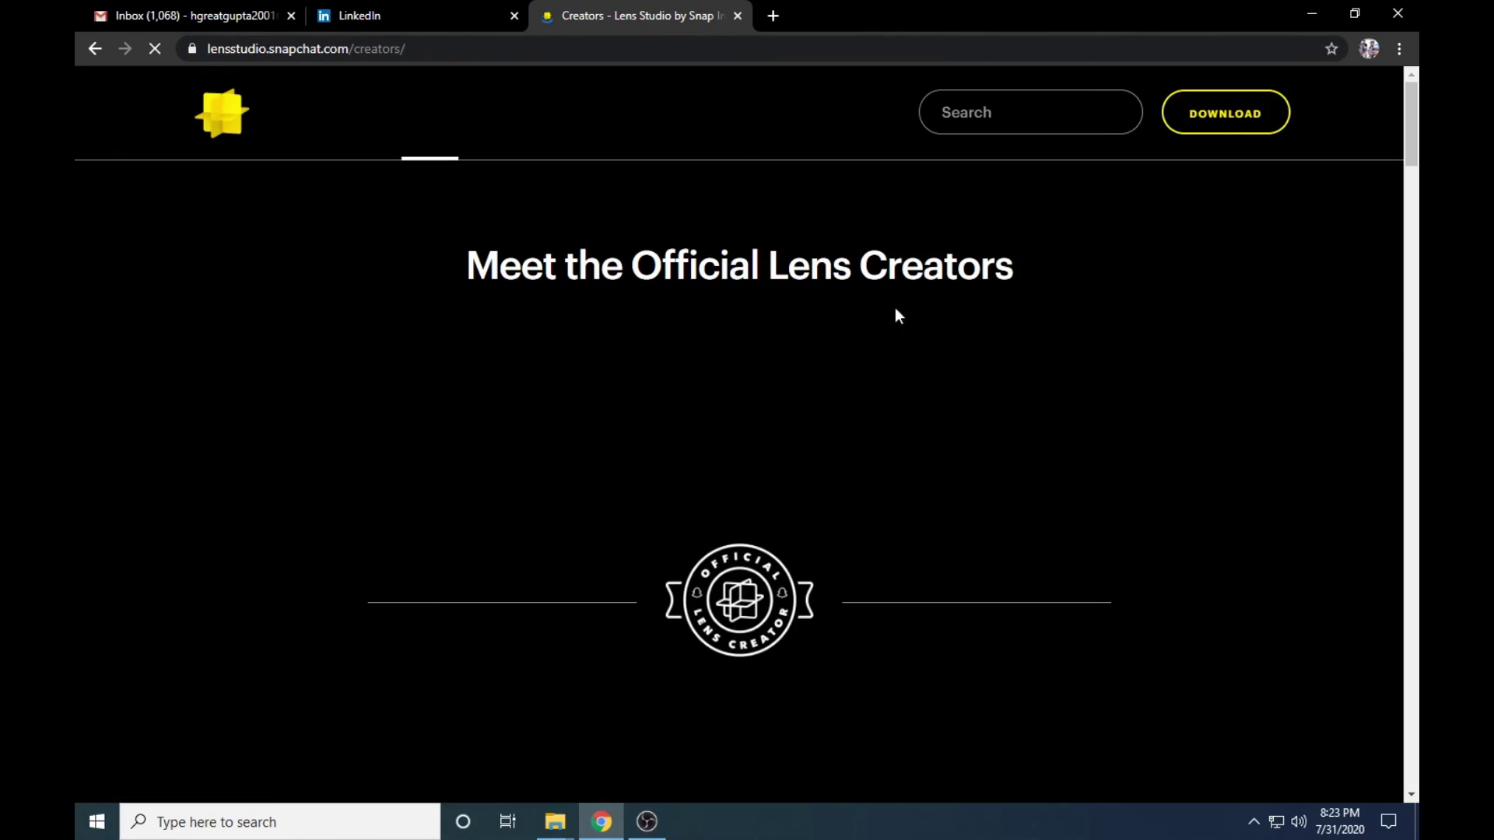
pyautogui.moveTo(469, 267); pyautogui.dragTo(1071, 296)
pyautogui.click(1071, 296)
pyautogui.scroll(-5, 769, 366)
pyautogui.scroll(5, 268, 350)
pyautogui.scroll(-13, 269, 400)
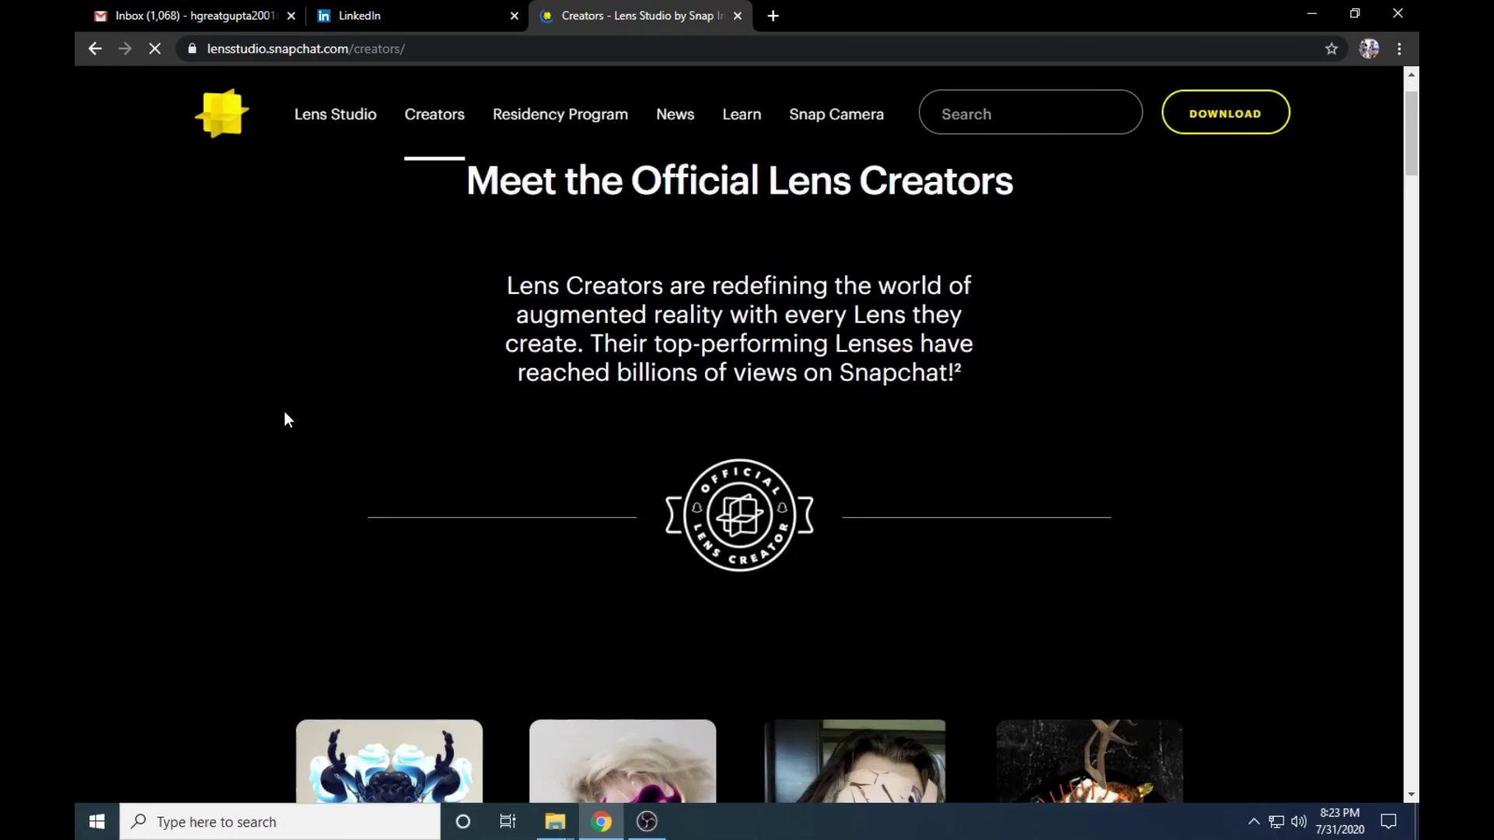
pyautogui.scroll(-20, 255, 447)
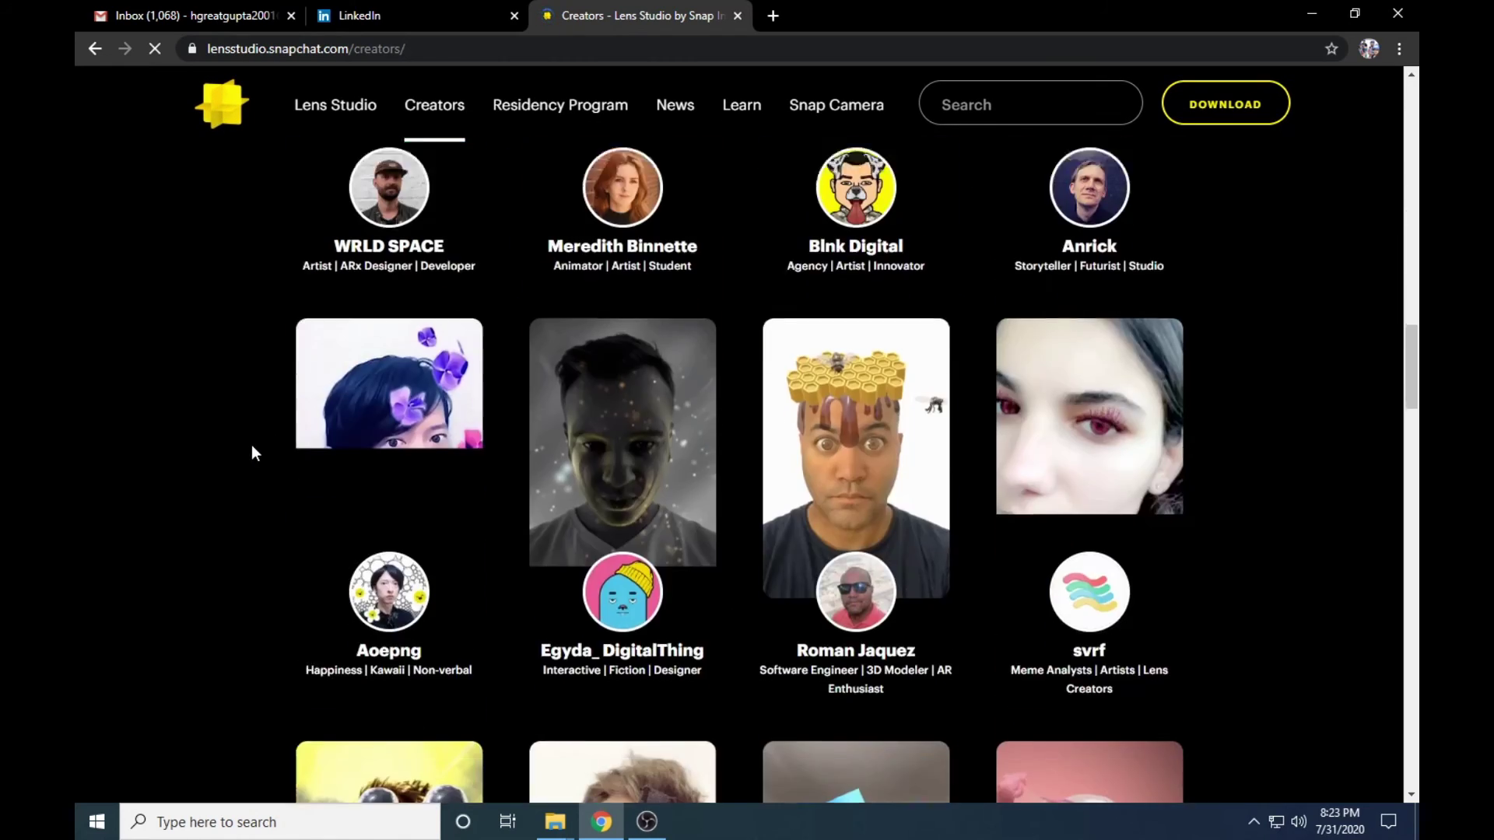
pyautogui.scroll(-12, 225, 461)
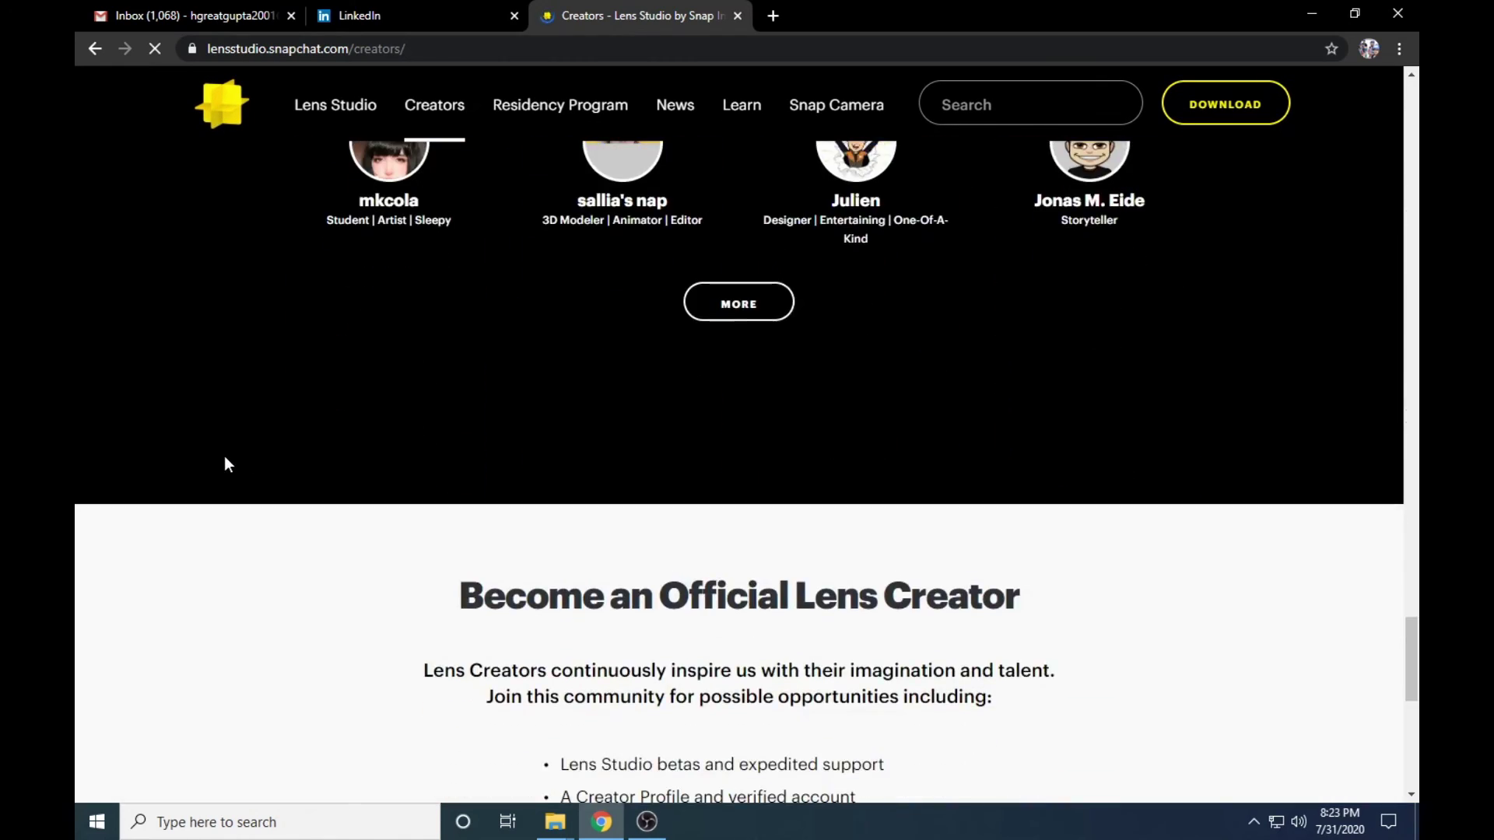
pyautogui.scroll(3, 223, 455)
pyautogui.scroll(-1, 222, 454)
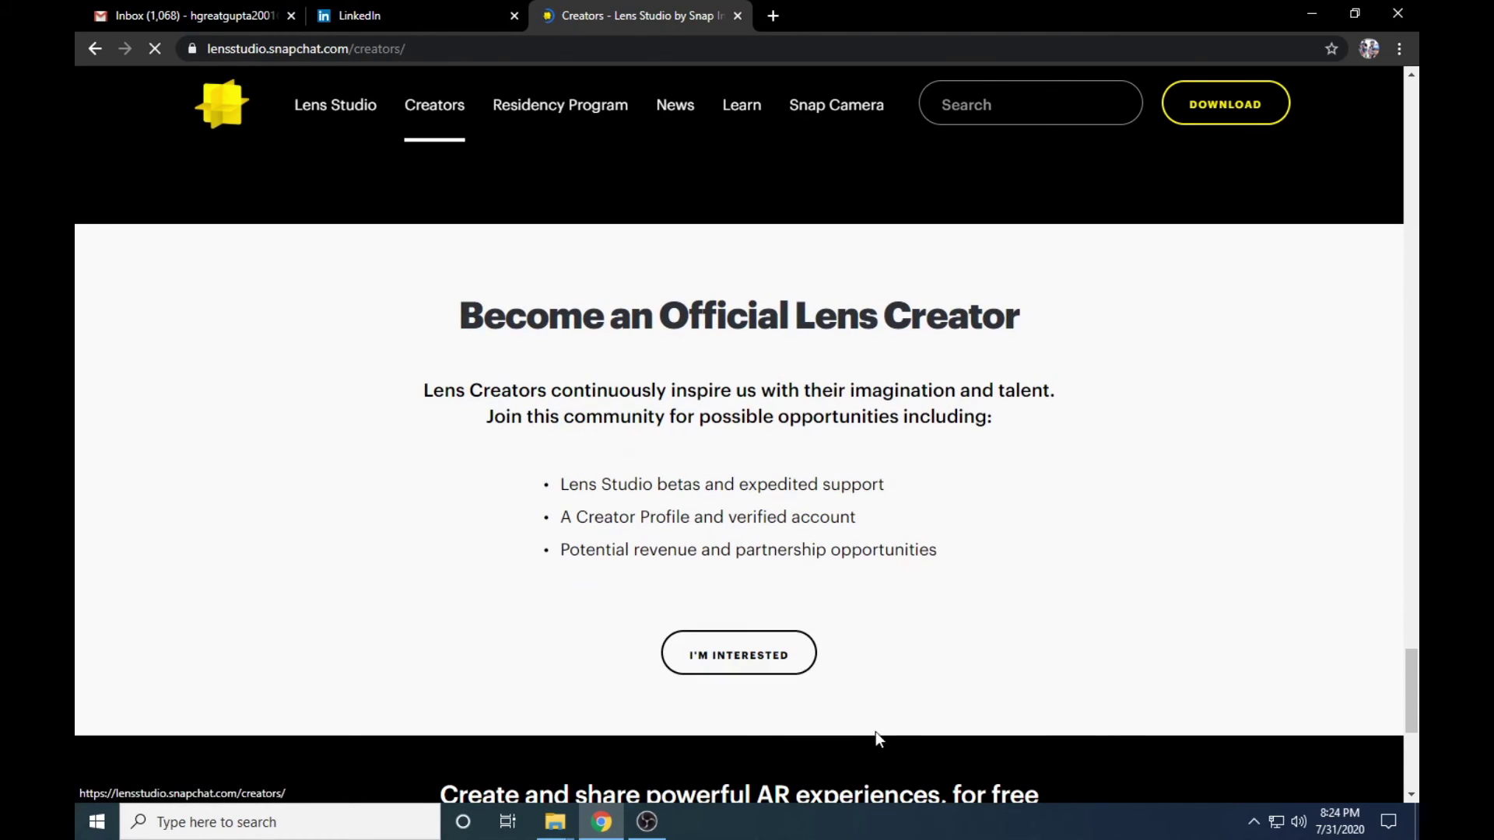
pyautogui.click(775, 659)
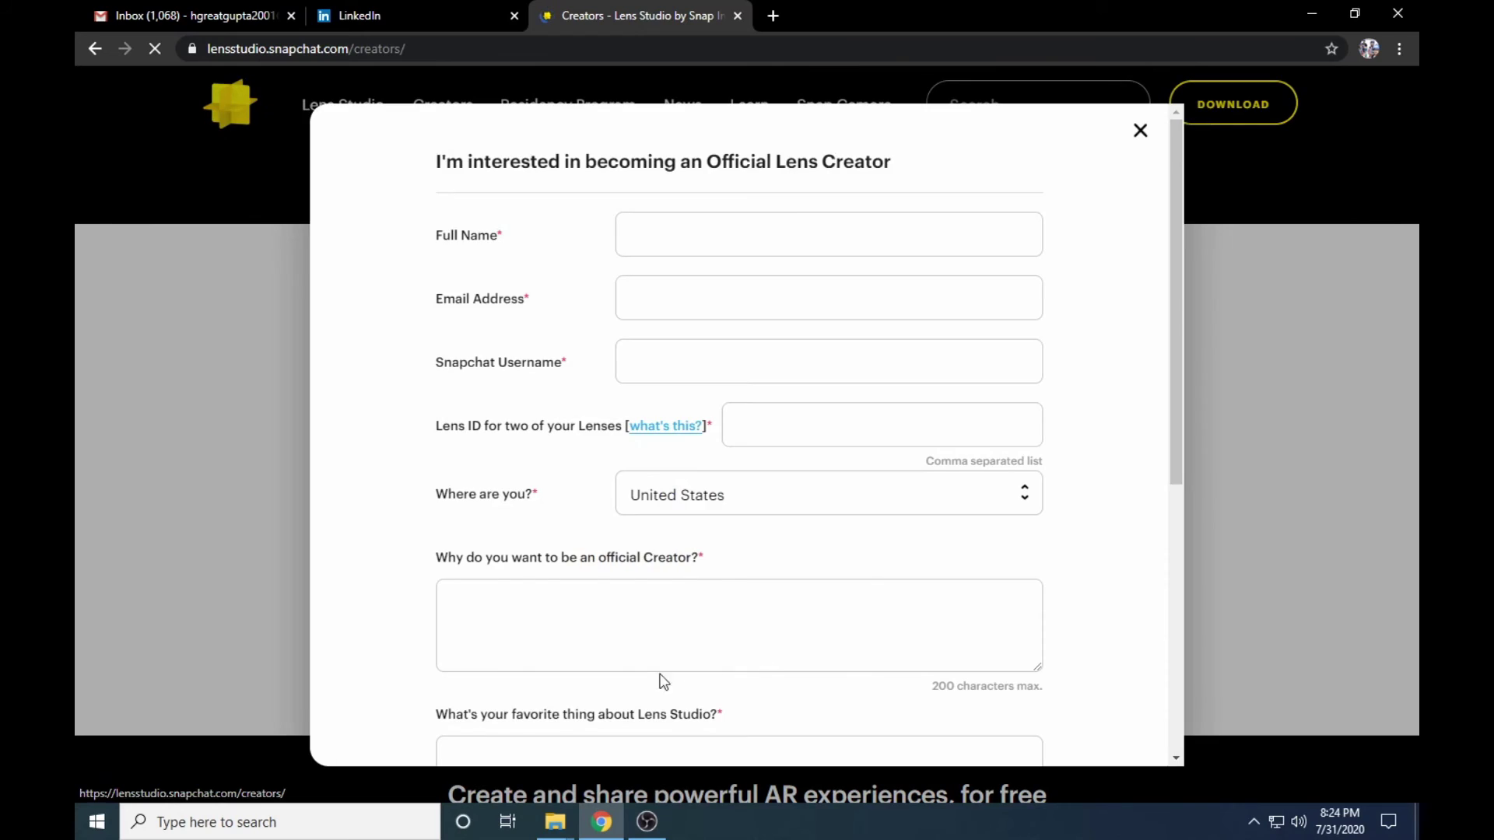
pyautogui.moveTo(414, 236); pyautogui.dragTo(520, 234)
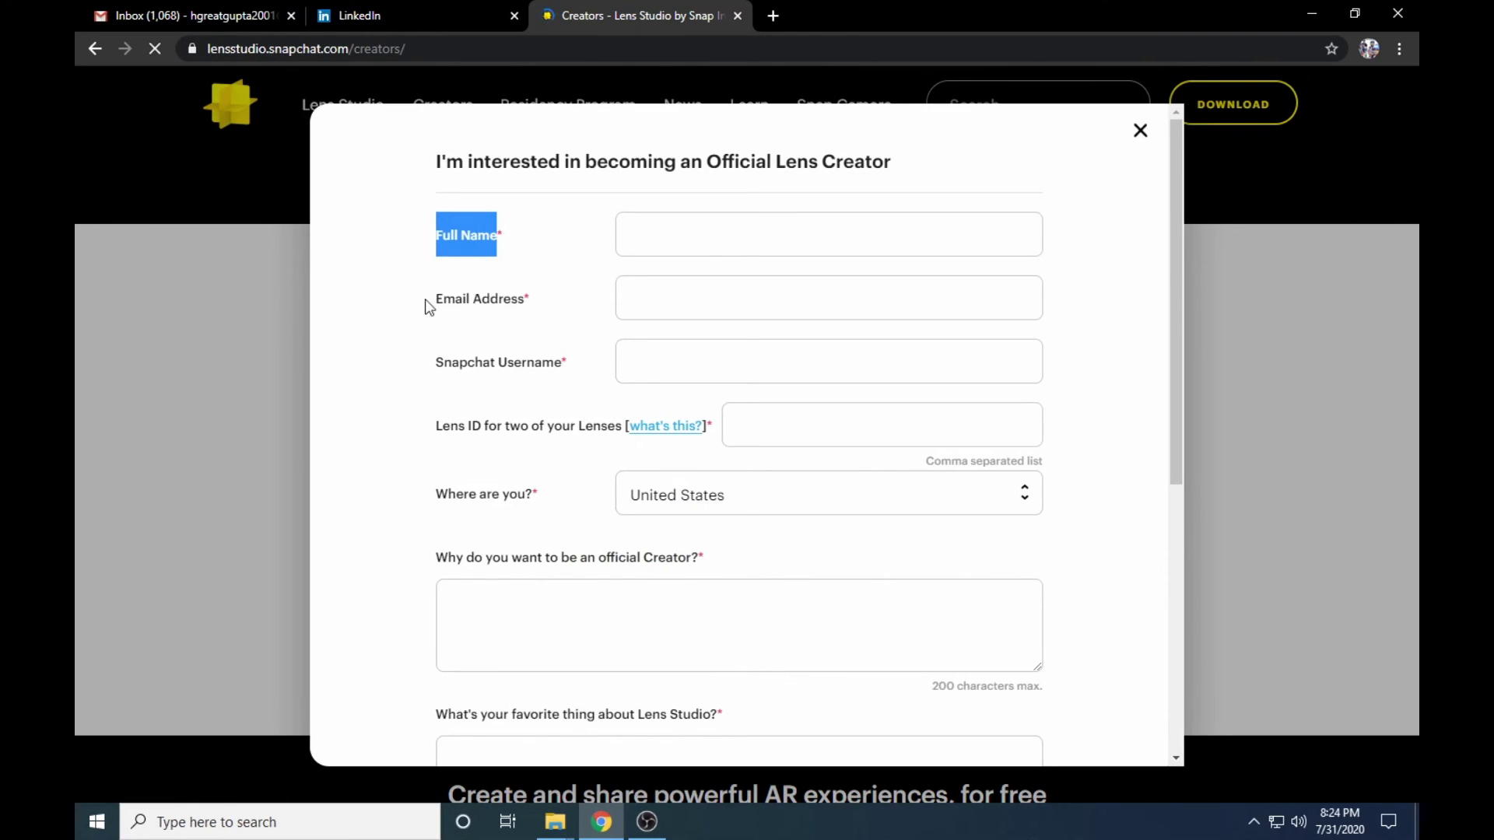
pyautogui.moveTo(413, 299); pyautogui.dragTo(595, 296)
pyautogui.click(605, 367)
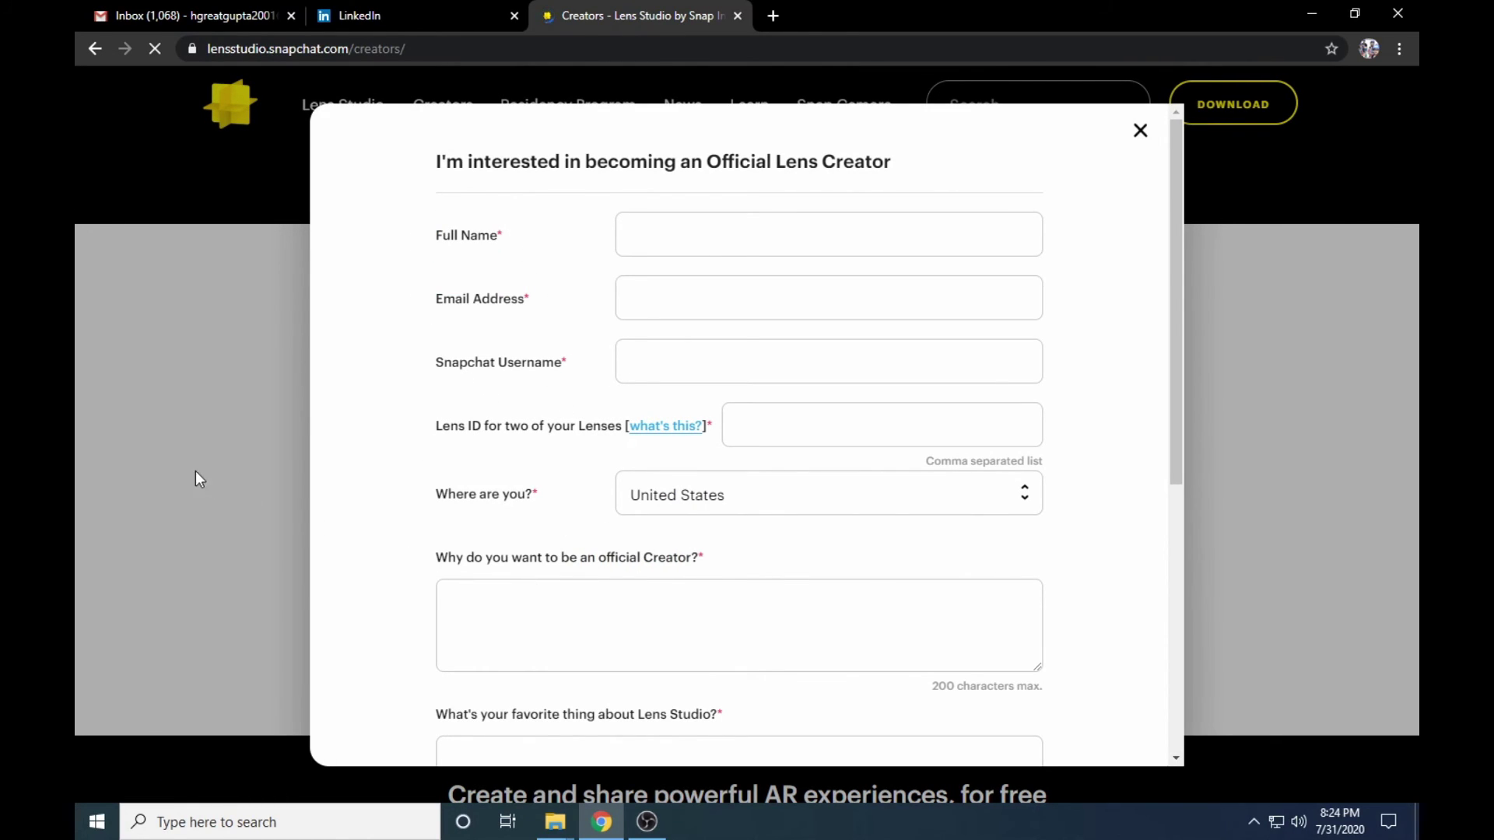
pyautogui.scroll(-6, 577, 434)
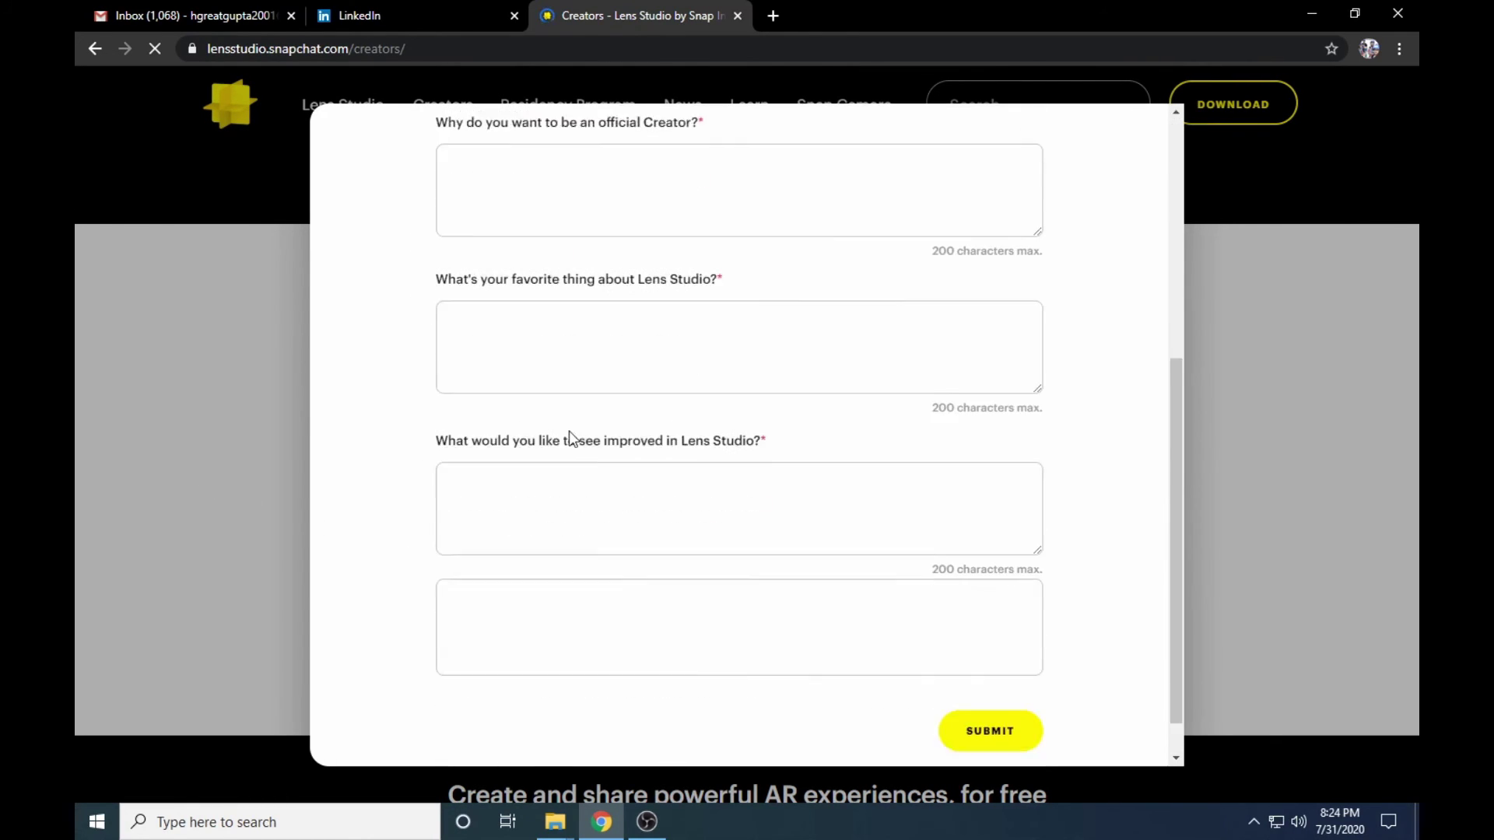
# - Dismiss the creator interest form and scroll back to the Become an Official Lens Creator section
pyautogui.click(191, 400)
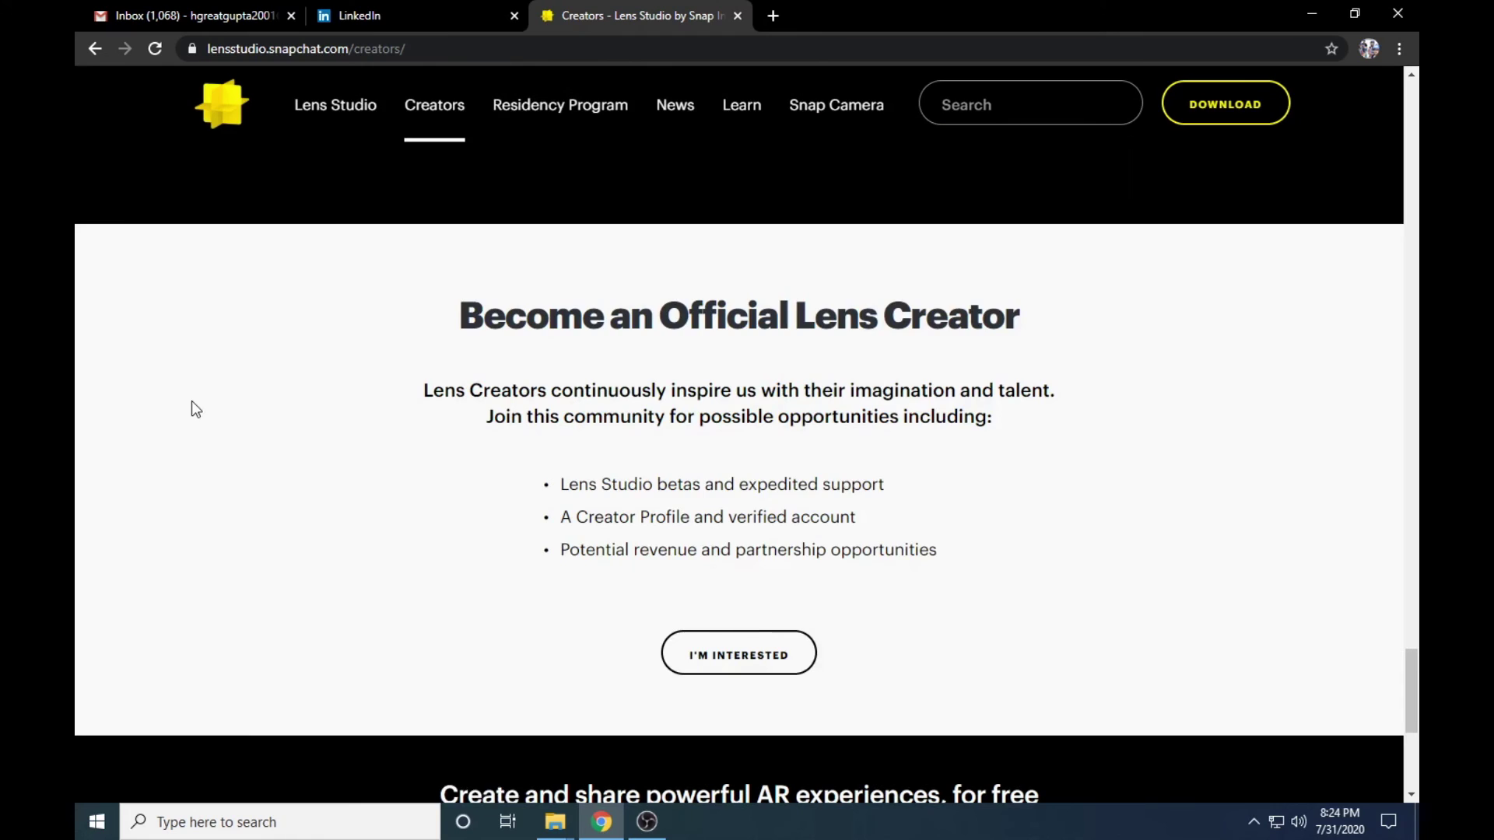
pyautogui.scroll(3, 421, 506)
pyautogui.scroll(-4, 424, 506)
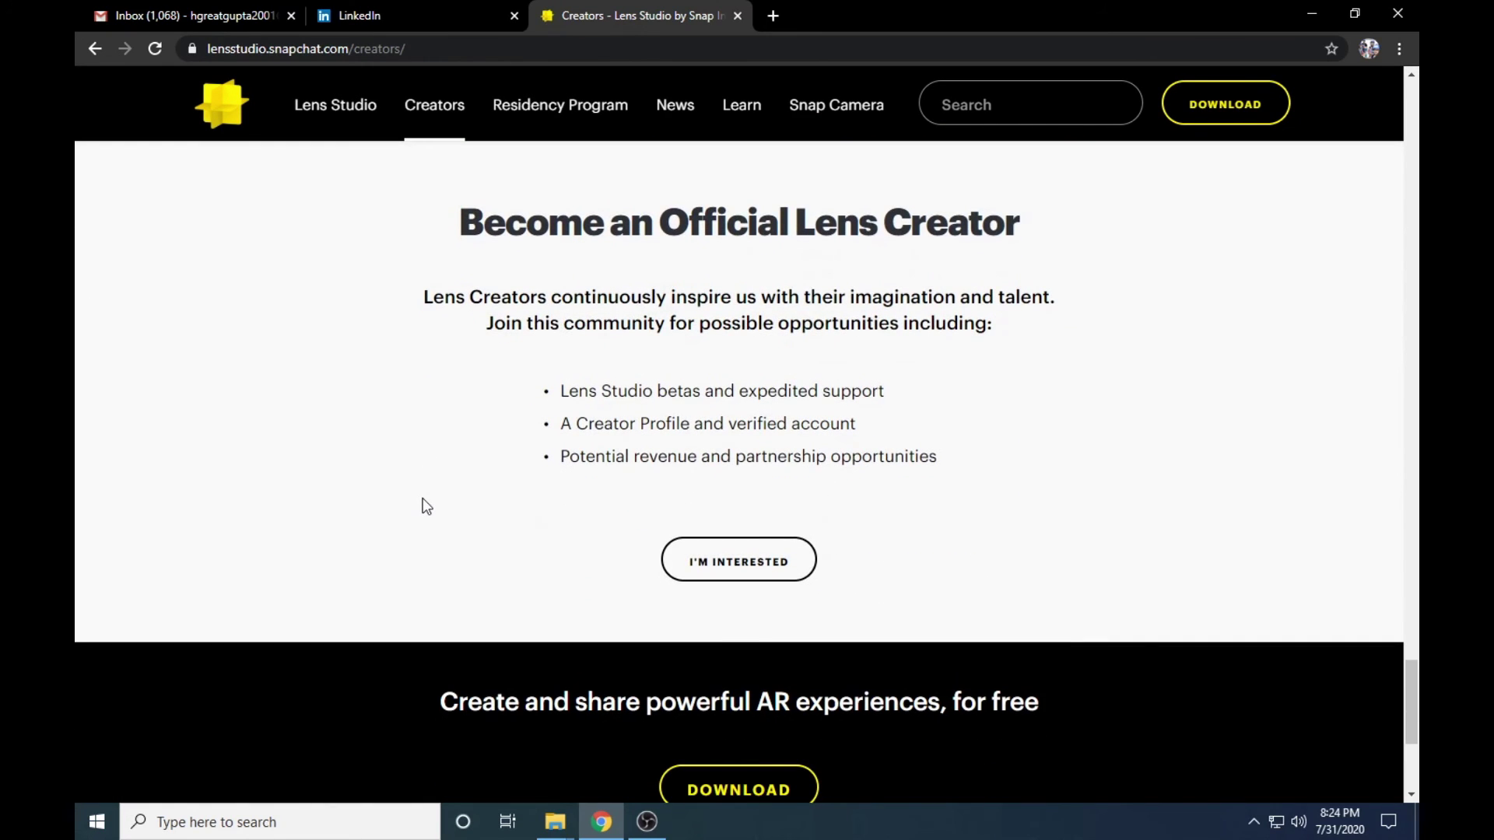
pyautogui.scroll(1, 425, 506)
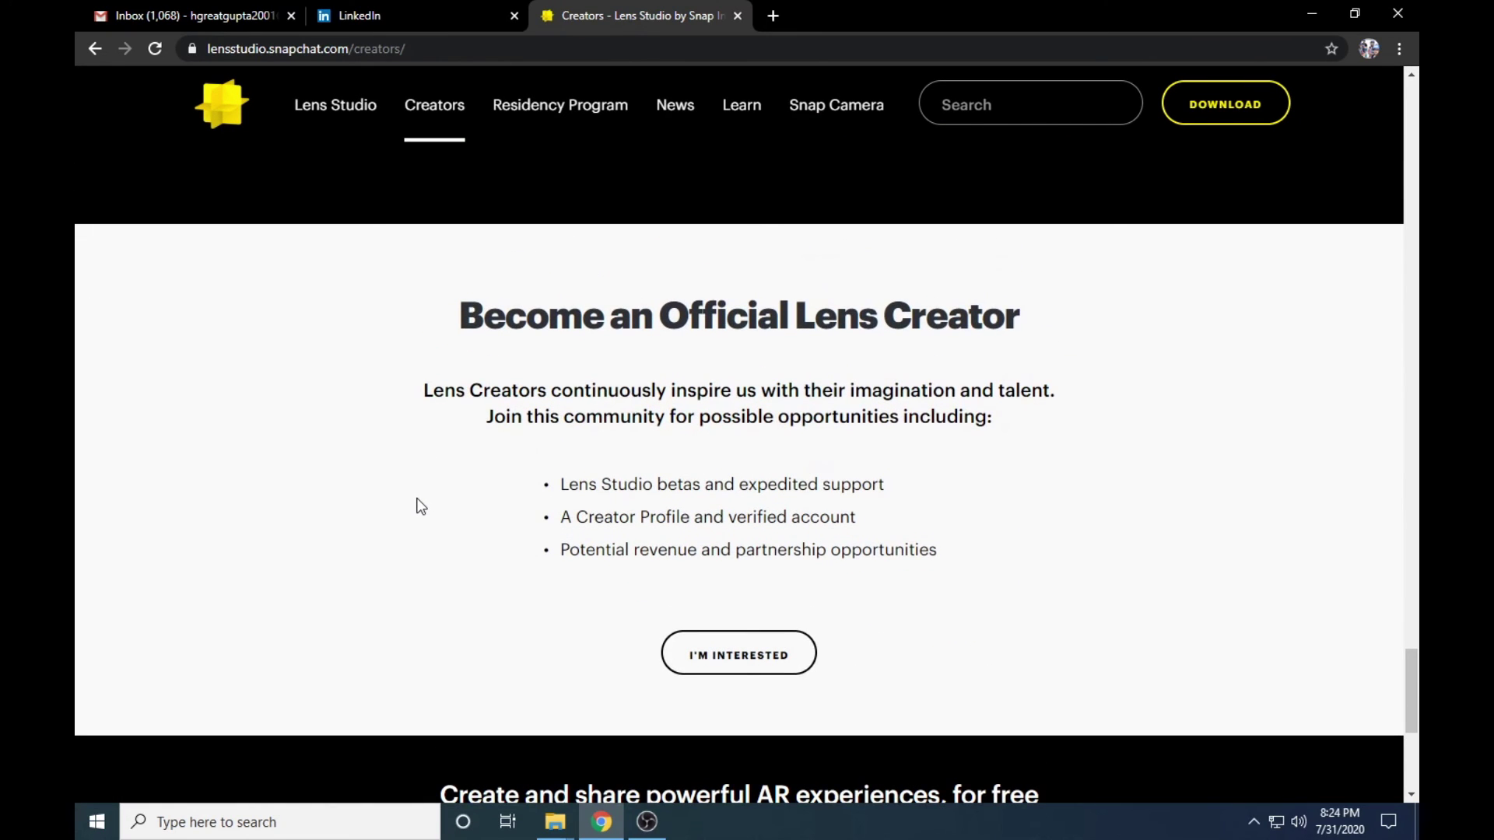
# - Highlight the section's heading, paragraph and benefit bullets
pyautogui.moveTo(428, 319); pyautogui.dragTo(1058, 561)
pyautogui.click(1058, 560)
pyautogui.moveTo(395, 291); pyautogui.dragTo(941, 541)
pyautogui.click(376, 578)
pyautogui.moveTo(465, 300); pyautogui.dragTo(922, 577)
pyautogui.click(892, 491)
pyautogui.moveTo(462, 301); pyautogui.dragTo(990, 527)
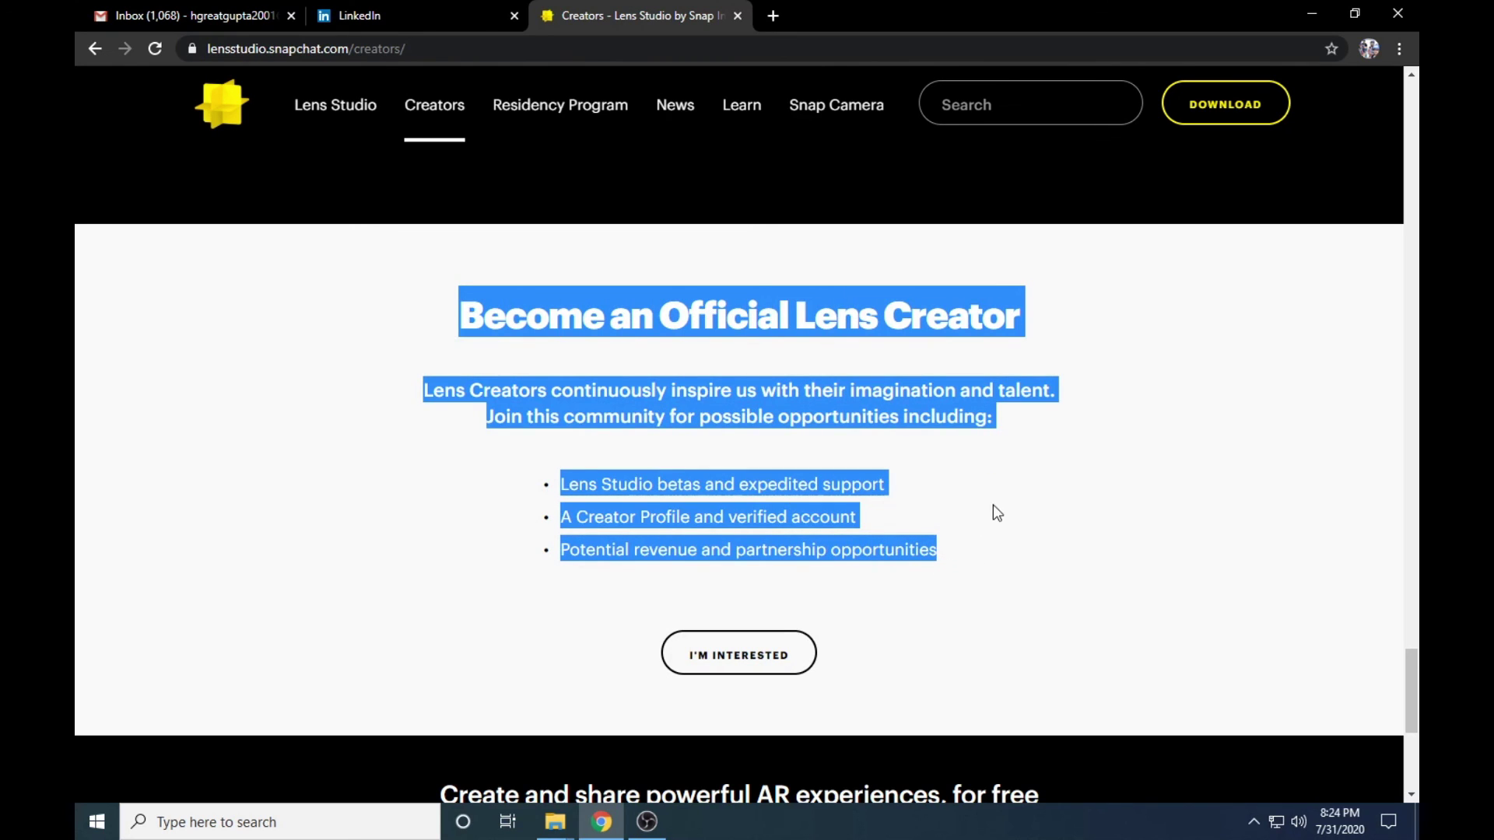
pyautogui.click(388, 288)
pyautogui.moveTo(420, 293); pyautogui.dragTo(996, 514)
pyautogui.click(997, 515)
pyautogui.moveTo(477, 337); pyautogui.dragTo(1009, 564)
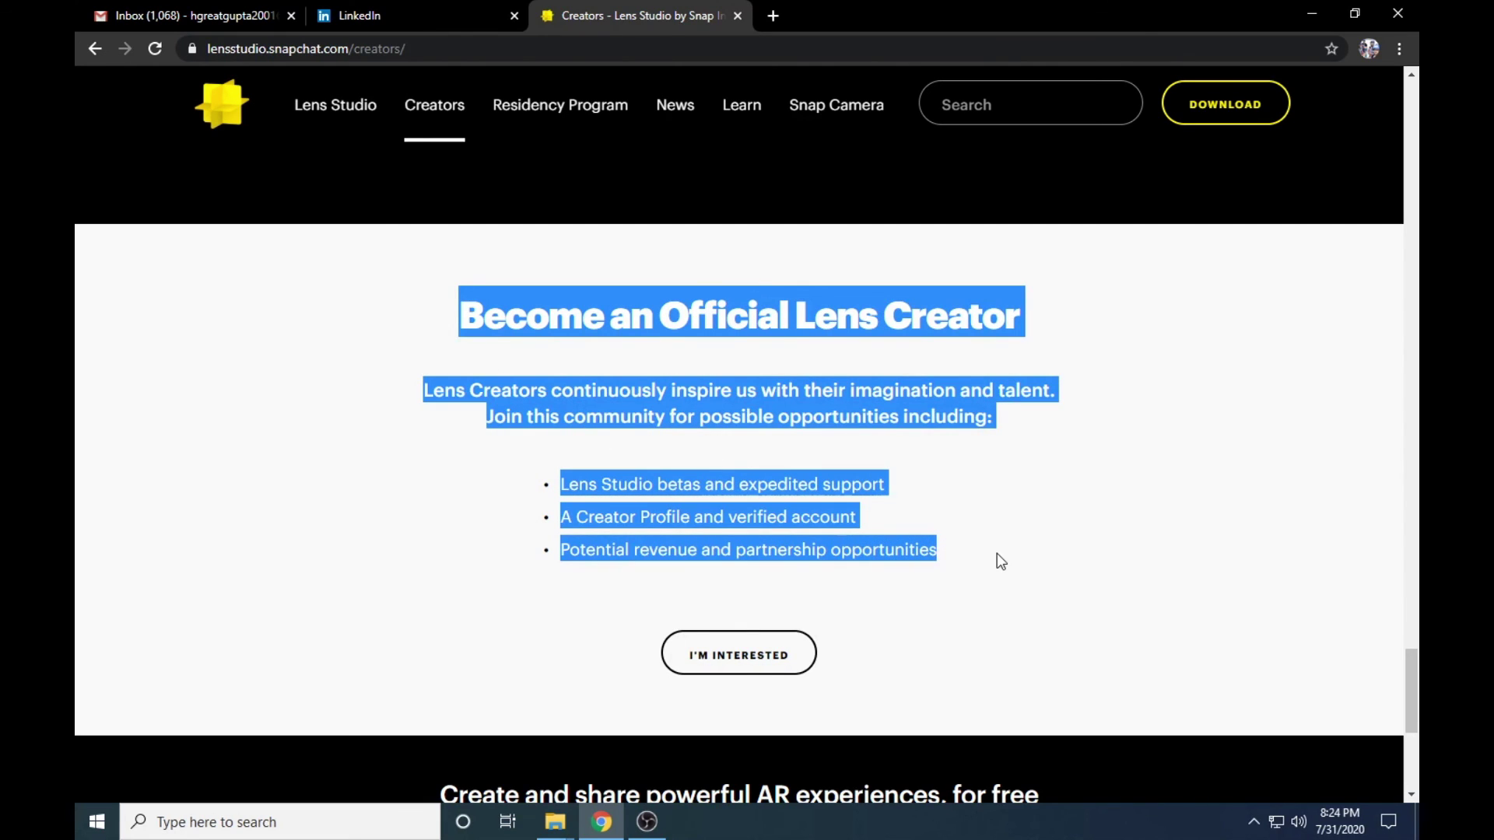